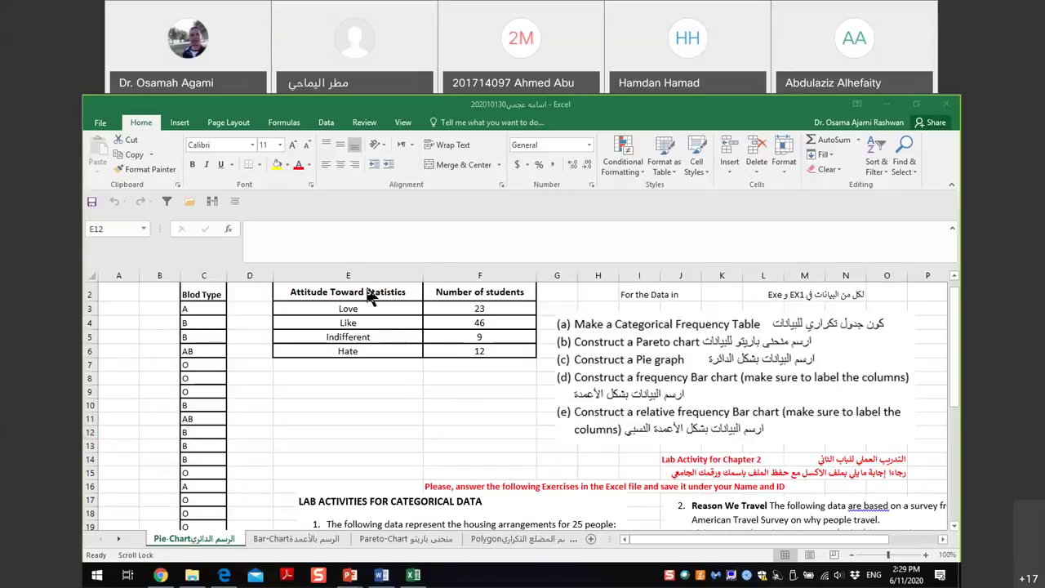
# Insert a basic 2-D pie chart from the Attitude Toward Statistics table in E2:F6.
pyautogui.moveTo(366, 290); pyautogui.dragTo(463, 350)
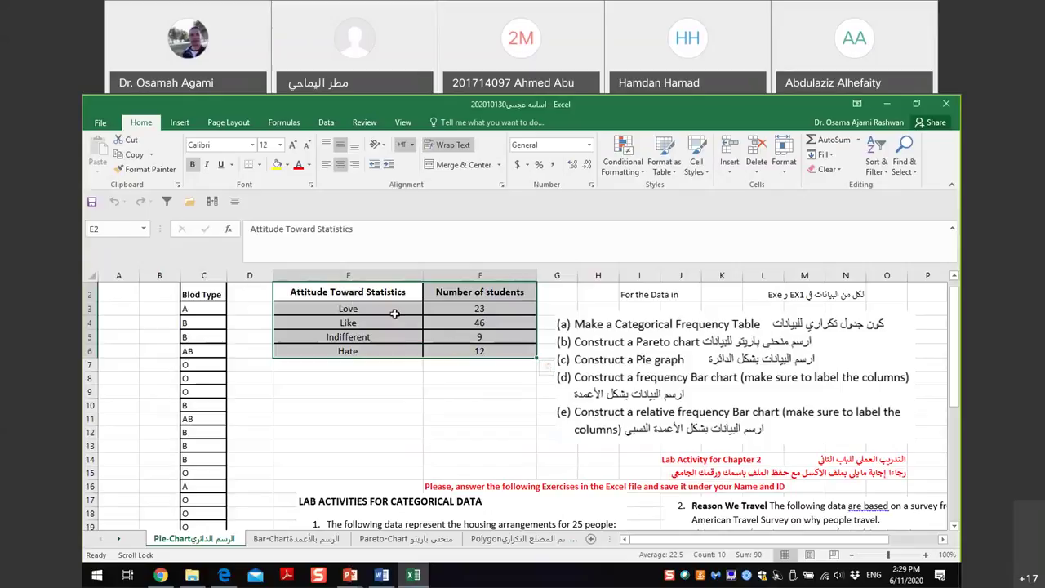
pyautogui.click(179, 124)
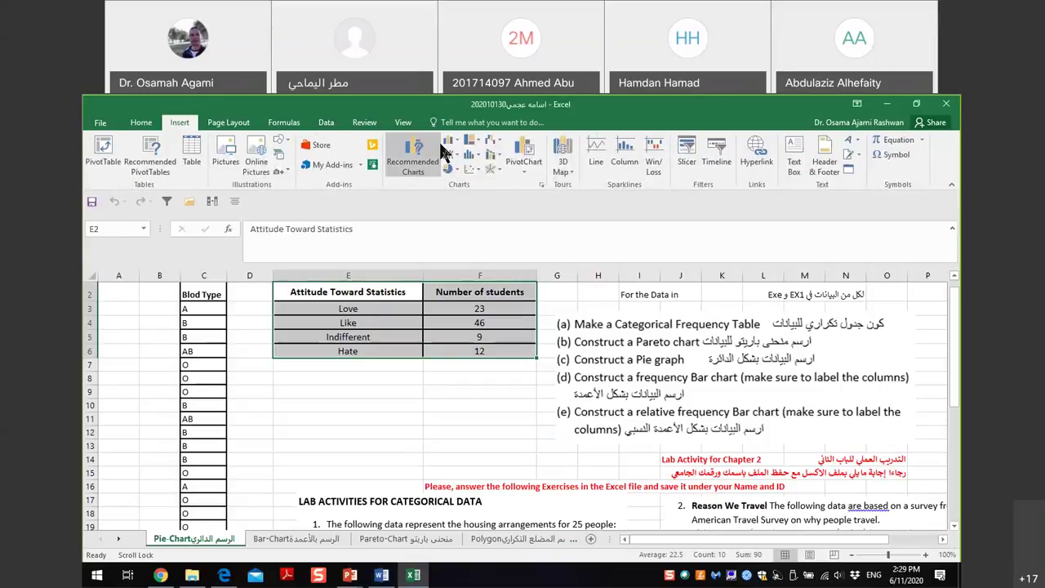
pyautogui.click(452, 170)
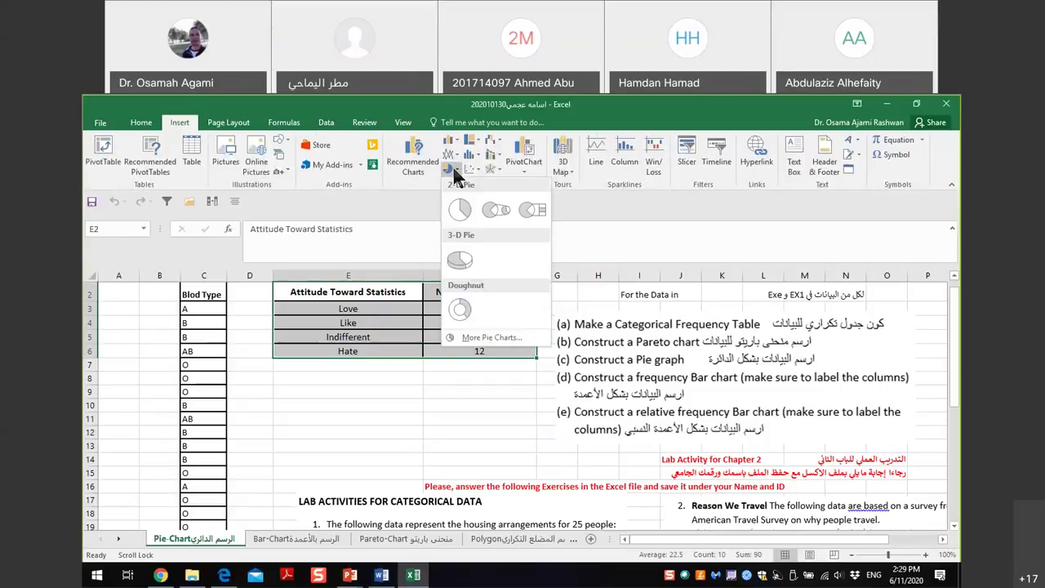
pyautogui.click(458, 209)
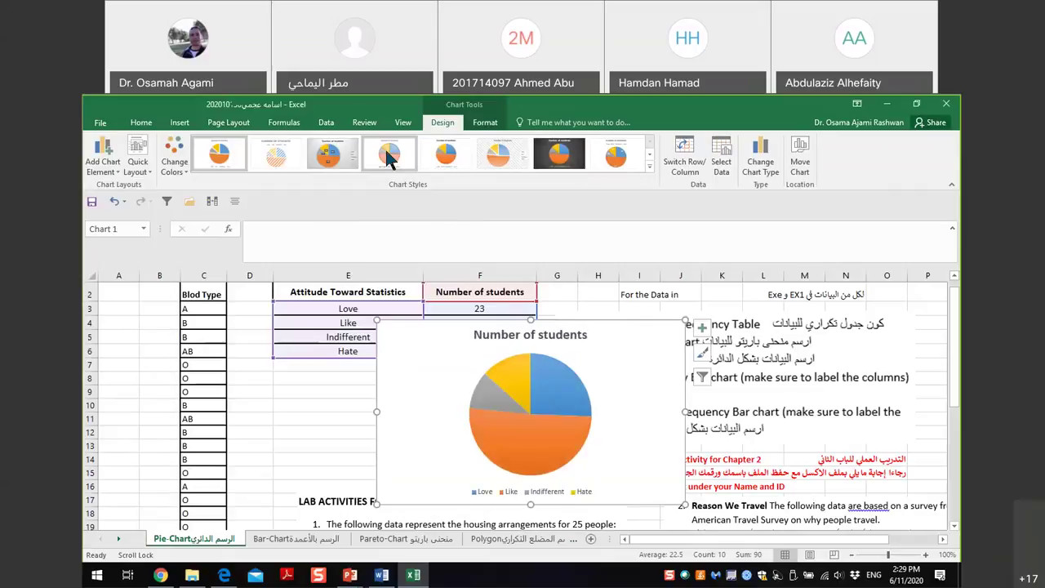
# Apply the chart style with blue background, white slices and category-and-percentage labels to the pie chart, and display its chart elements list.
pyautogui.click(340, 149)
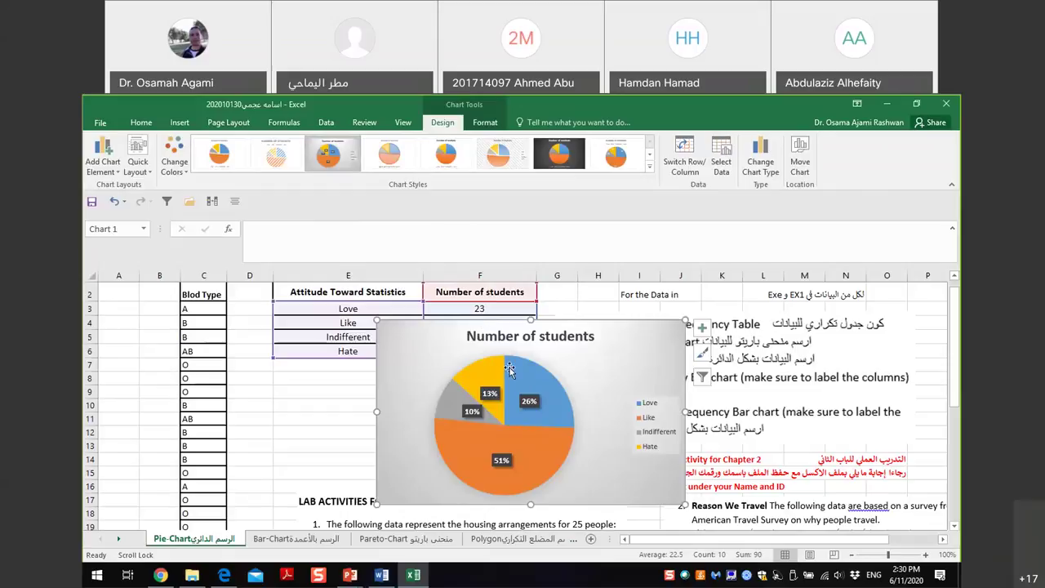
pyautogui.click(648, 165)
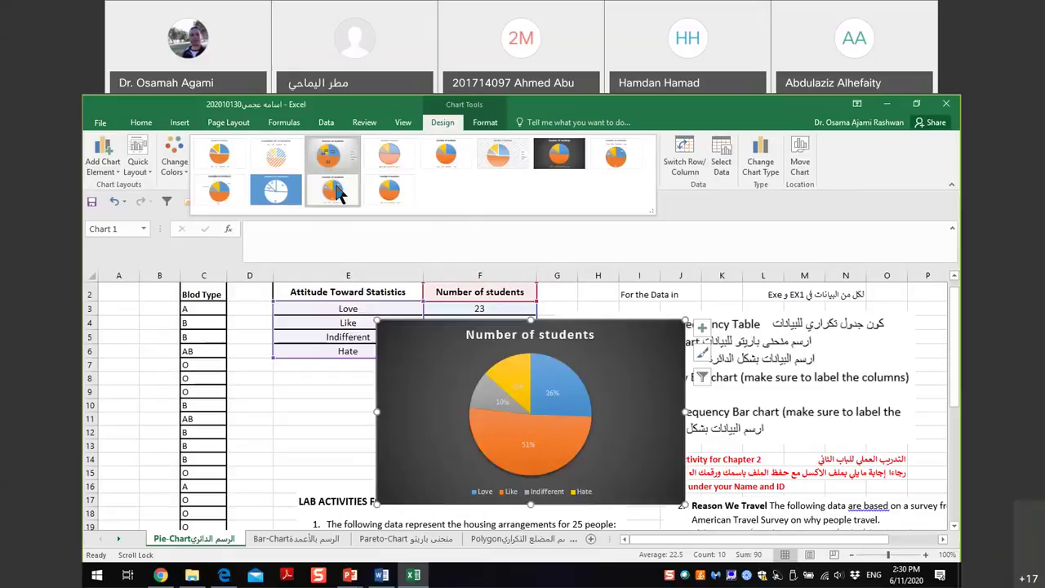
pyautogui.click(285, 193)
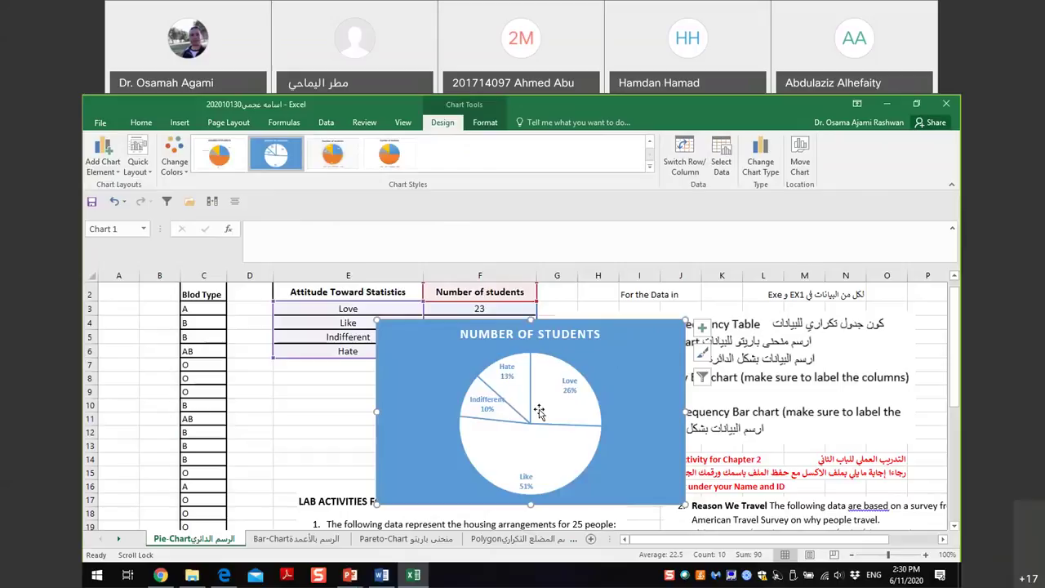
pyautogui.click(706, 329)
pyautogui.click(707, 330)
pyautogui.click(707, 330)
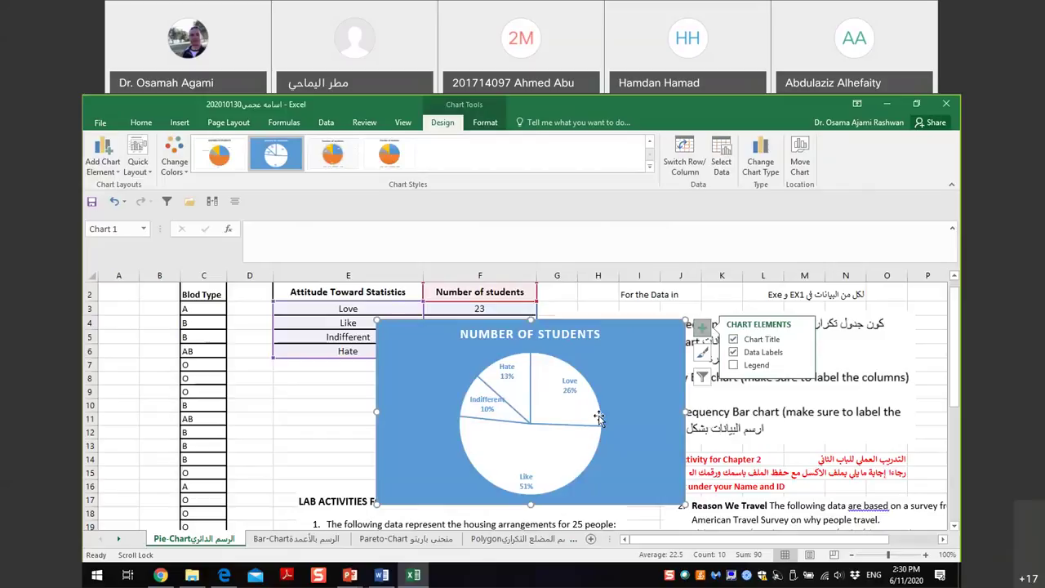
pyautogui.moveTo(598, 417)
pyautogui.moveTo(578, 370)
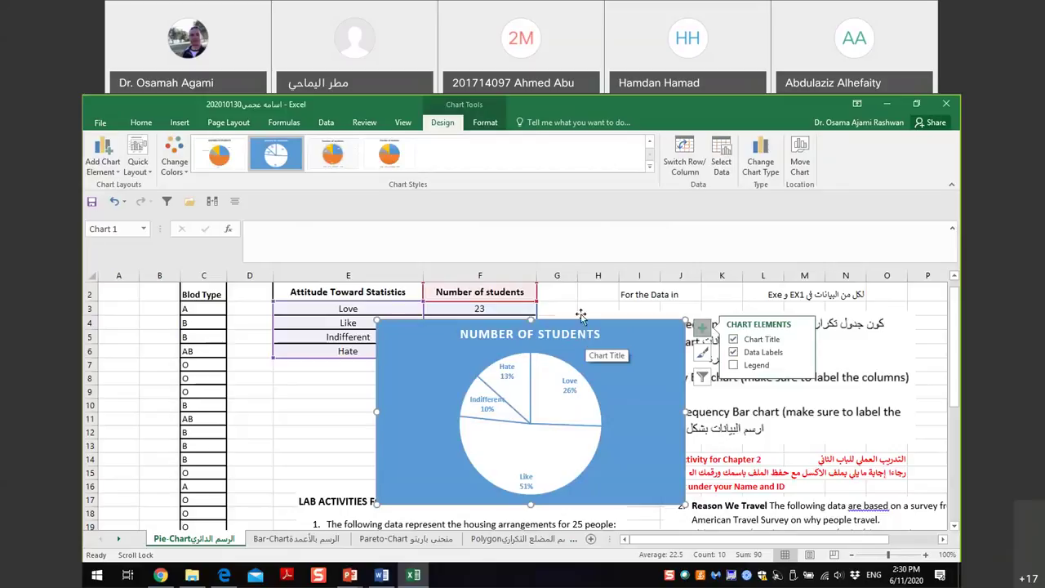
# Move the pie chart beside the table so the student counts are uncovered, and widen column G to about twice its width.
pyautogui.moveTo(584, 324); pyautogui.dragTo(803, 302)
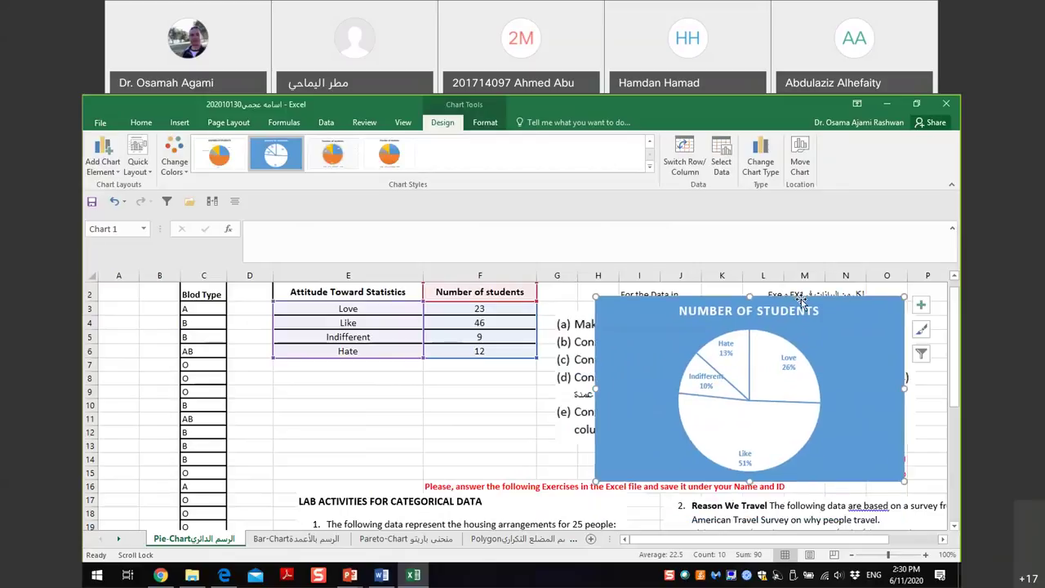
pyautogui.click(559, 291)
pyautogui.click(559, 291)
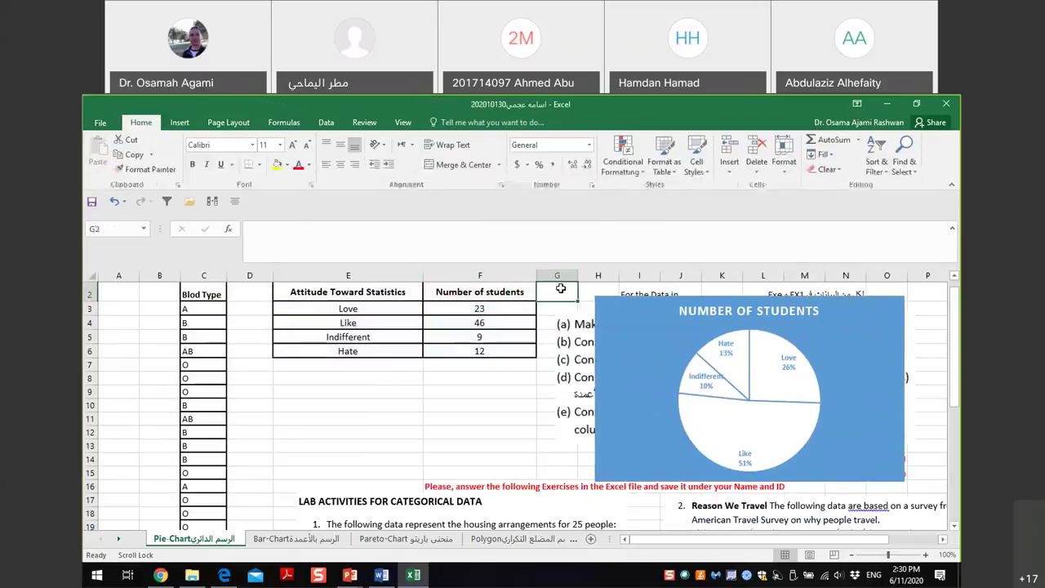
pyautogui.moveTo(575, 275); pyautogui.dragTo(626, 275)
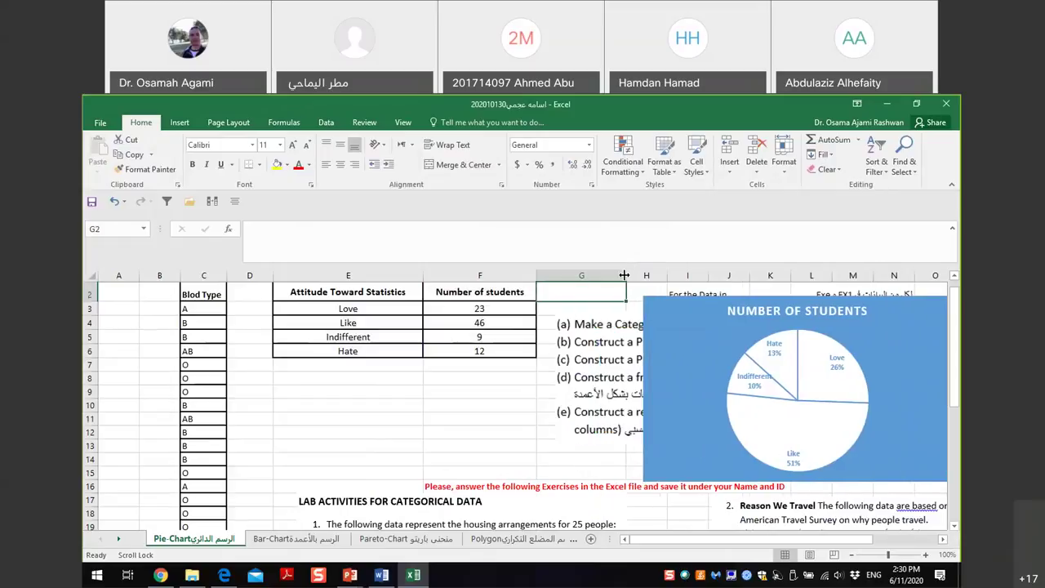
# Move the exercise instructions picture down to about row 10 and enter the header "Relative Frequency" in G2.
pyautogui.moveTo(582, 339); pyautogui.dragTo(610, 434)
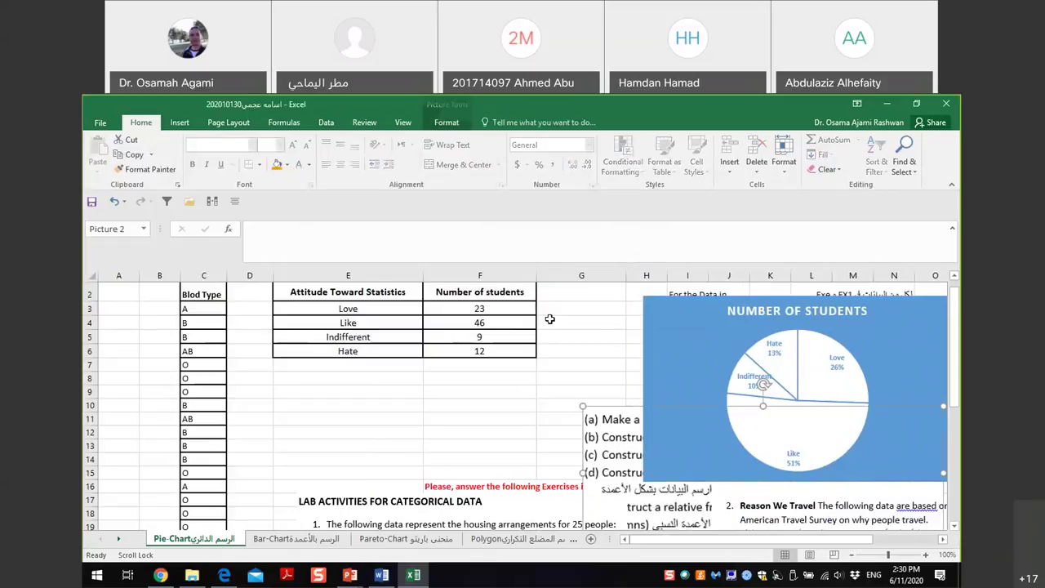
pyautogui.click(560, 296)
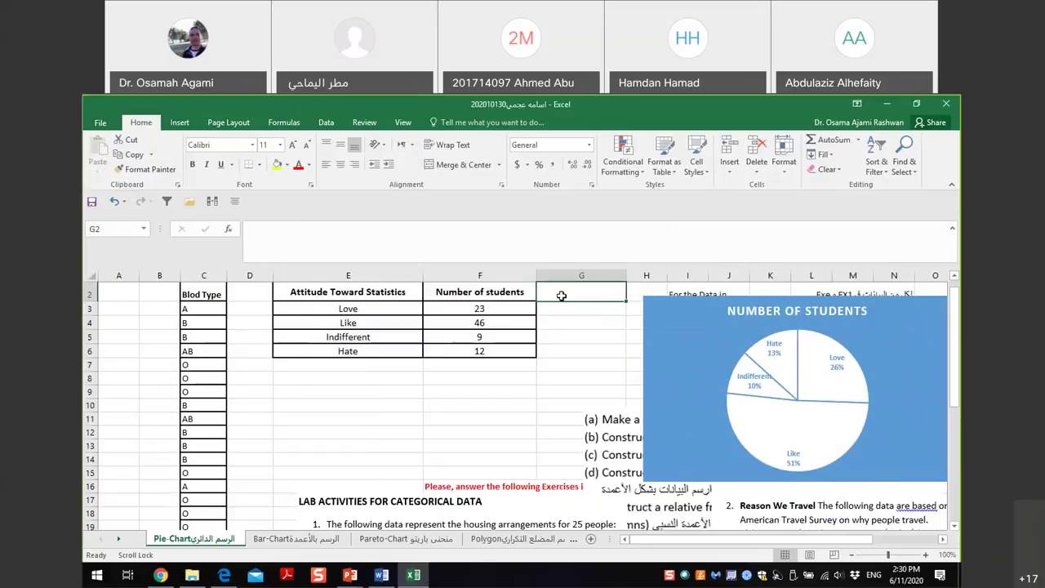
pyautogui.write('Relative')
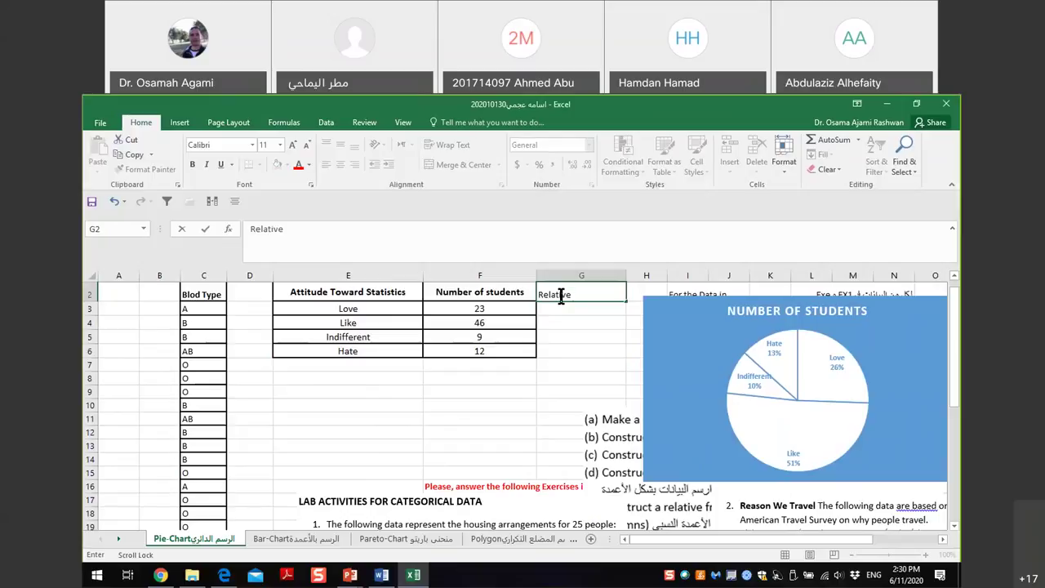
pyautogui.write(' Frequency')
pyautogui.click(569, 309)
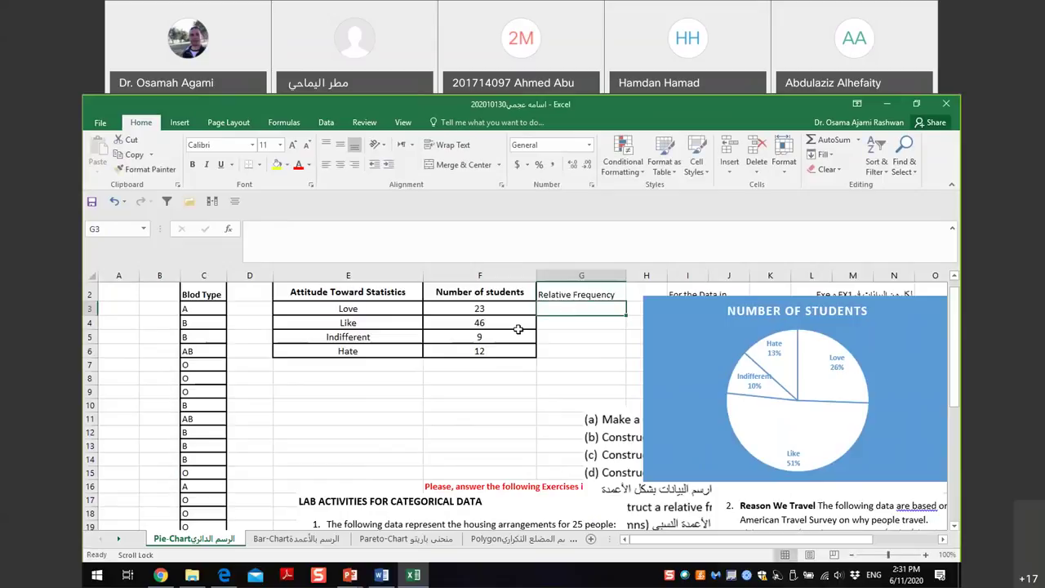
# Total the student counts in F7 by inserting the SUM function over F3:F6, and centre the cell.
pyautogui.click(472, 366)
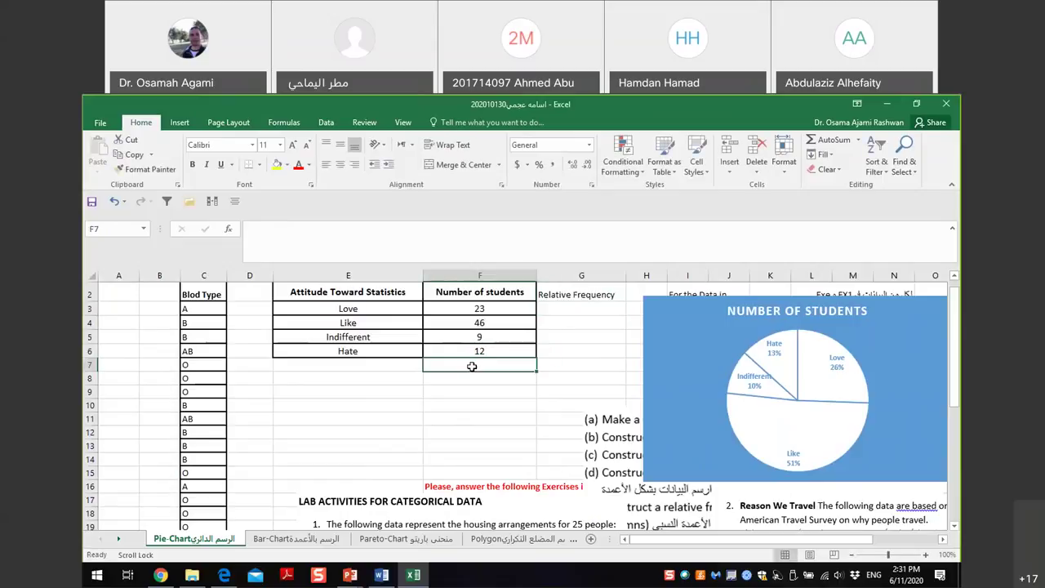
pyautogui.write('=')
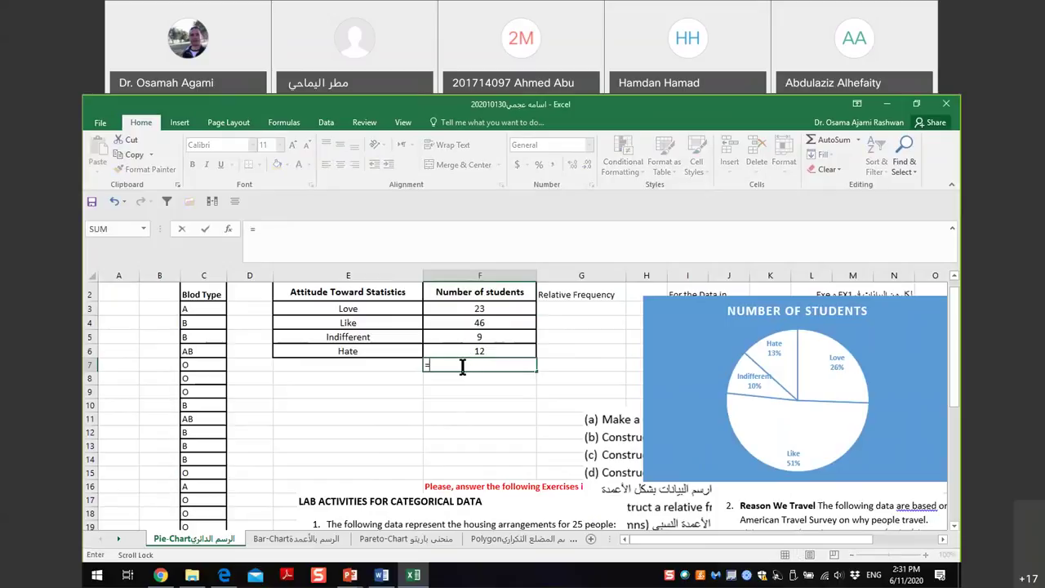
pyautogui.click(228, 228)
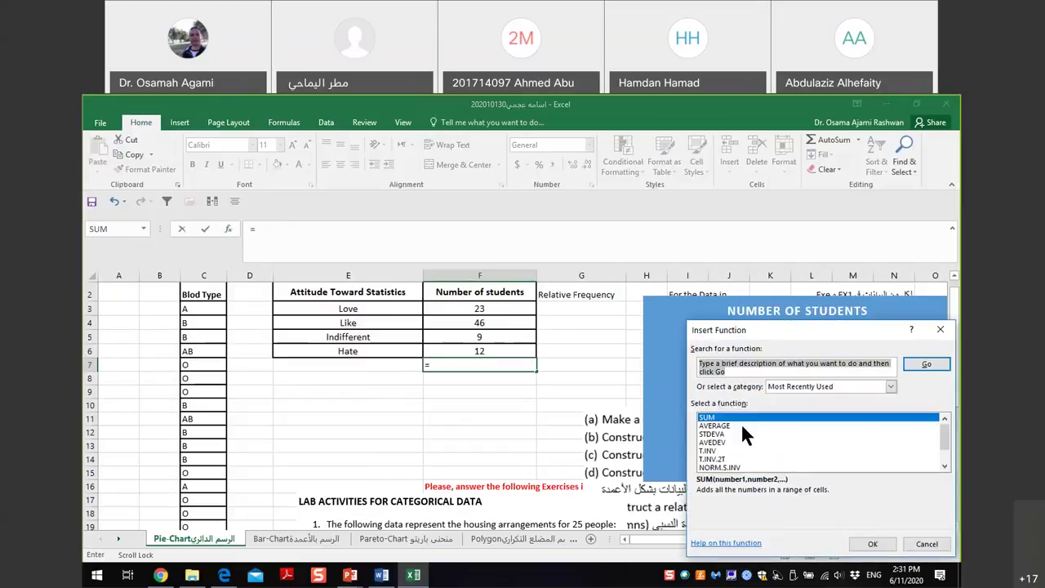
pyautogui.click(741, 369)
pyautogui.tripleClick(741, 369)
pyautogui.write('sun')
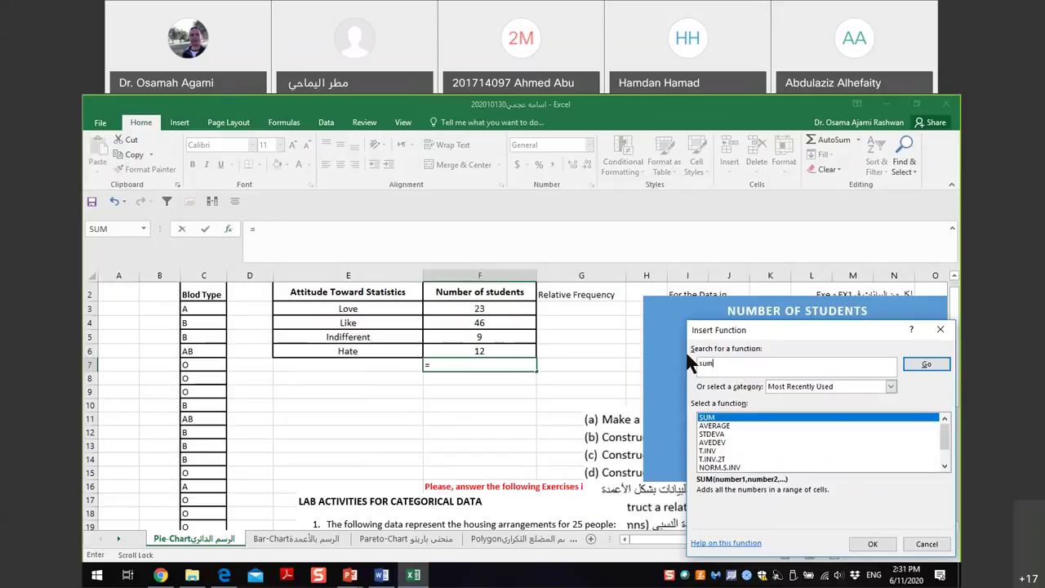
pyautogui.click(920, 366)
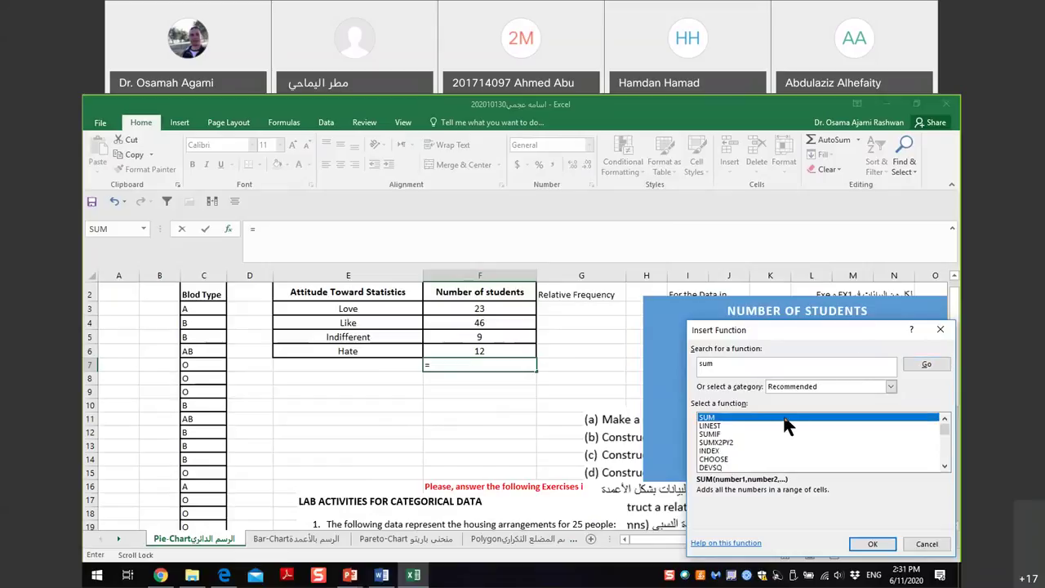
pyautogui.click(867, 546)
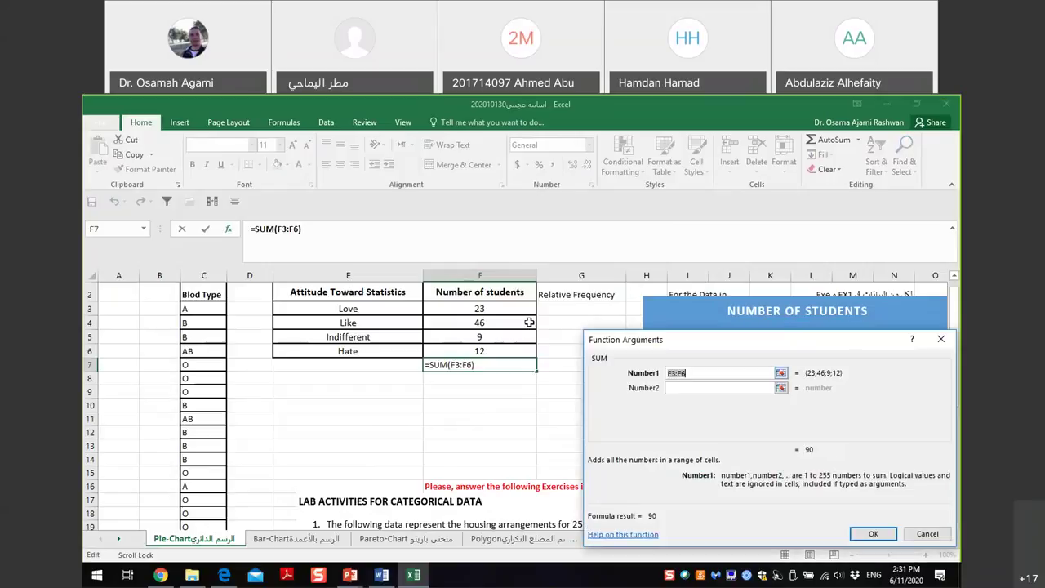
pyautogui.moveTo(508, 311); pyautogui.dragTo(512, 349)
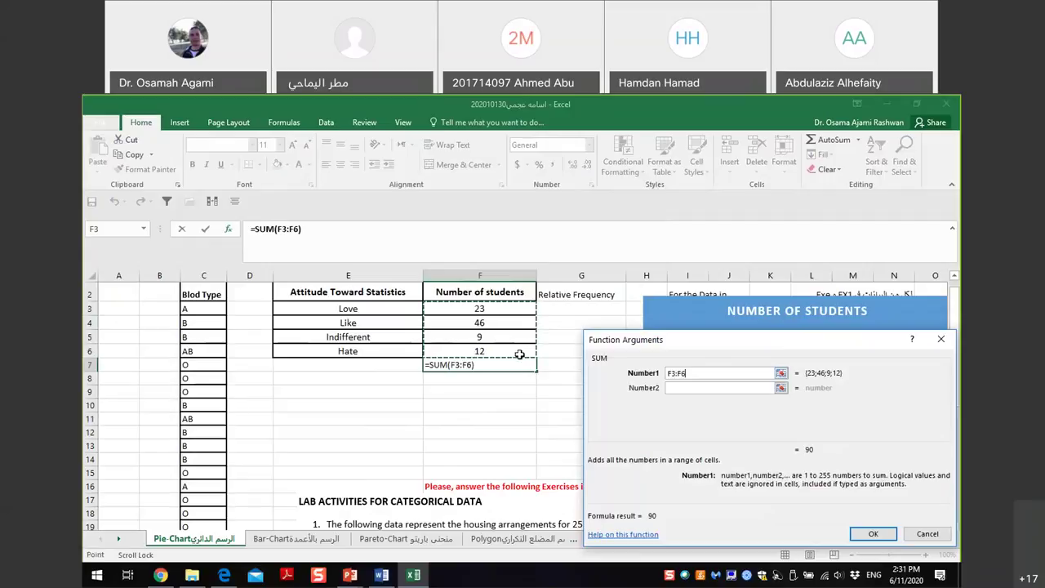
pyautogui.click(872, 534)
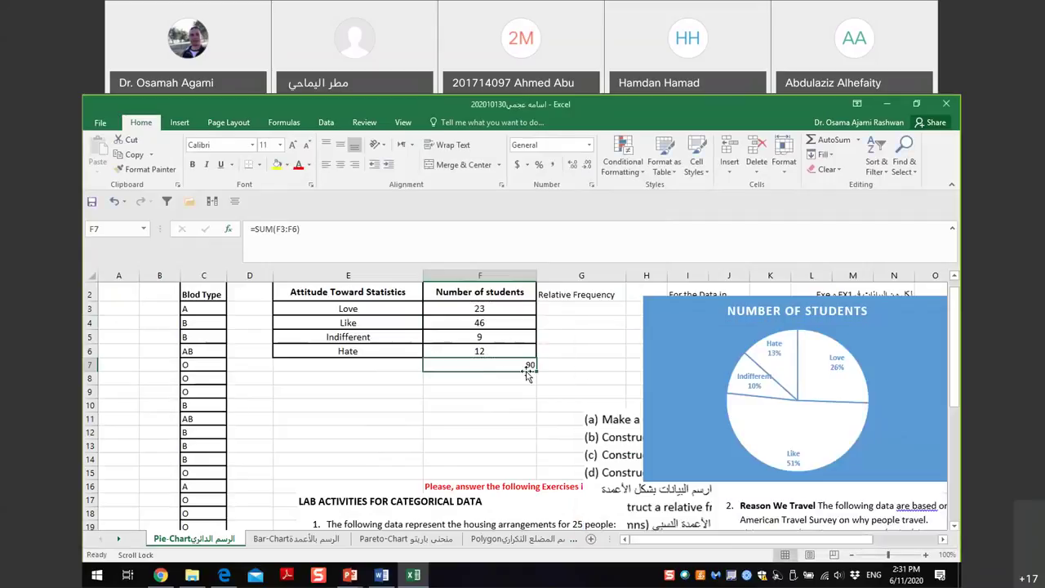
pyautogui.click(340, 166)
# Append a percent sign to the header in G2 so it reads "Relative Frequency %".
pyautogui.click(556, 307)
pyautogui.doubleClick(615, 294)
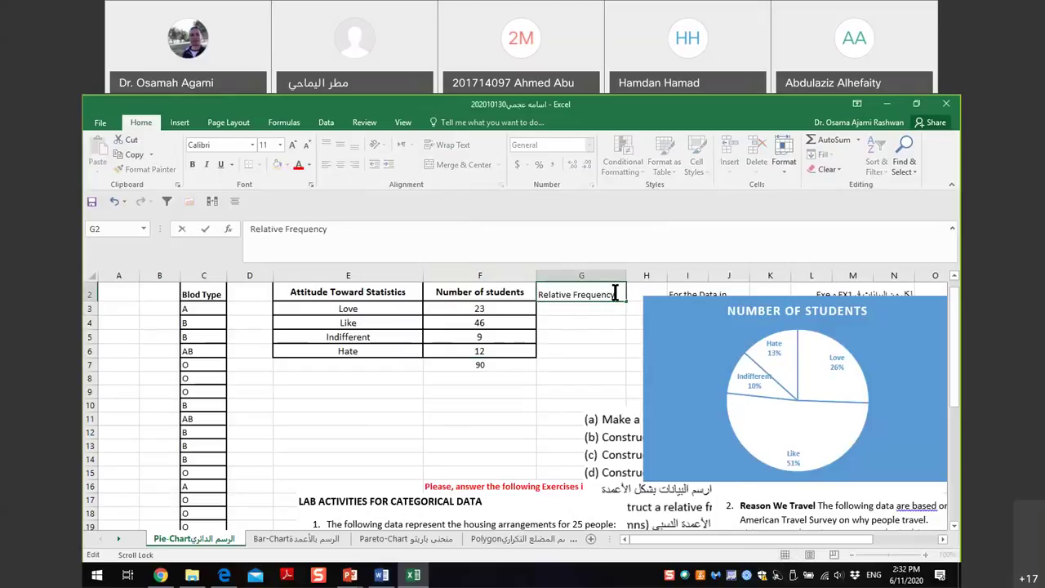
pyautogui.write('%')
pyautogui.press('Return')
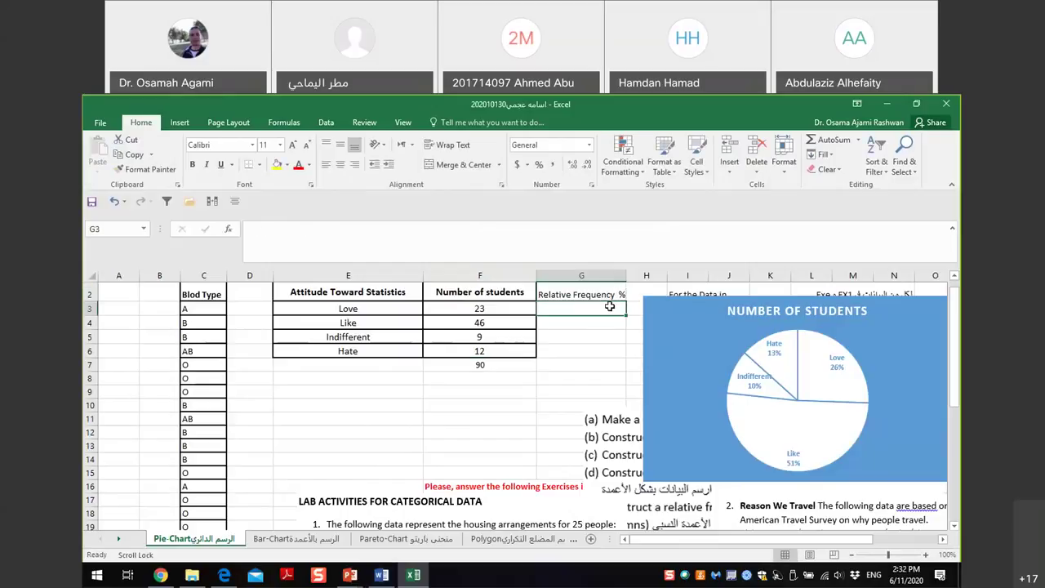
# Calculate the relative frequency of the Love category in G3 with the formula =F3/F7.
pyautogui.write('=')
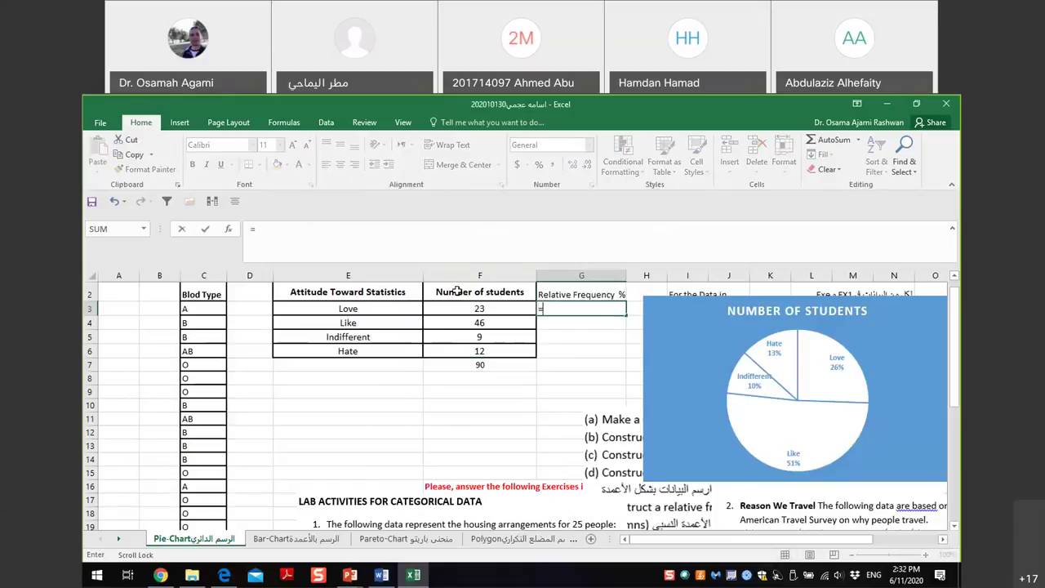
pyautogui.click(483, 308)
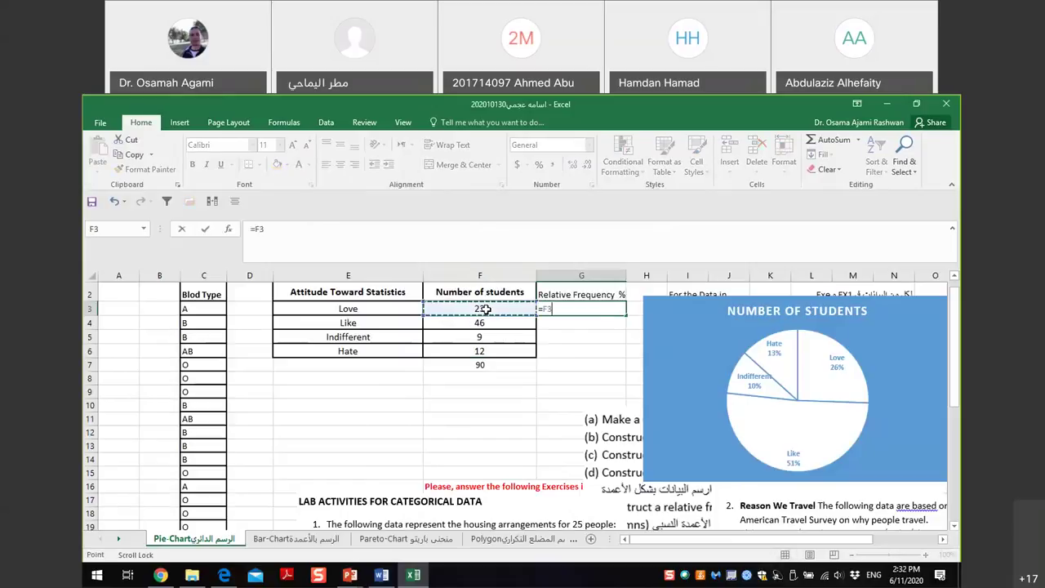
pyautogui.write('/')
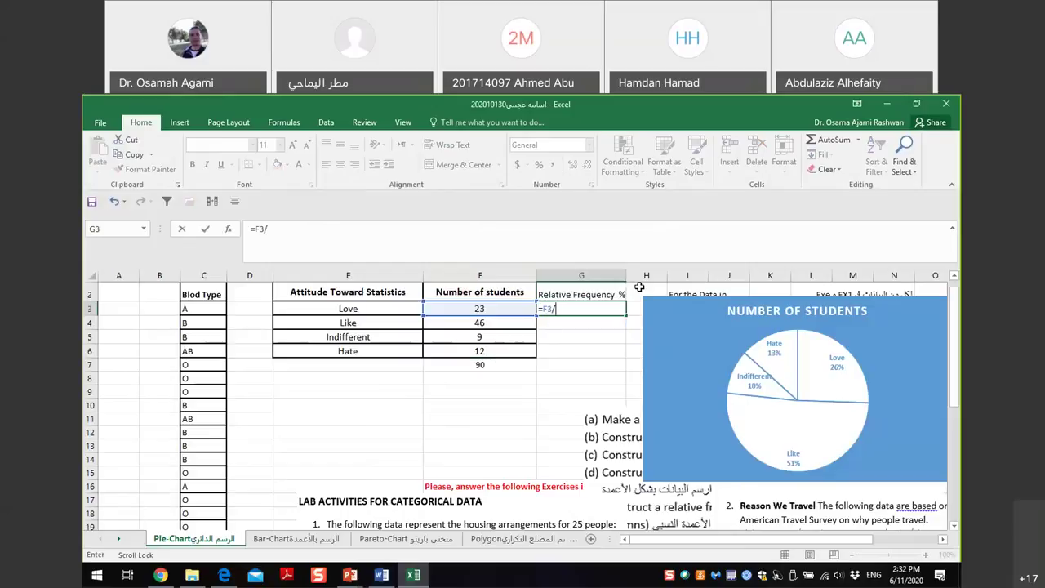
pyautogui.click(497, 366)
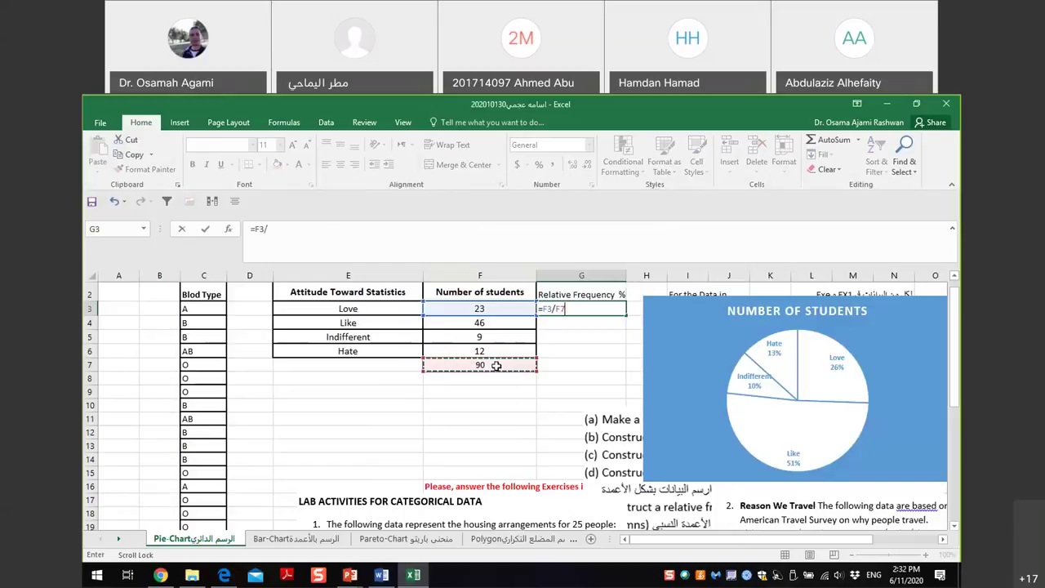
pyautogui.press('Return')
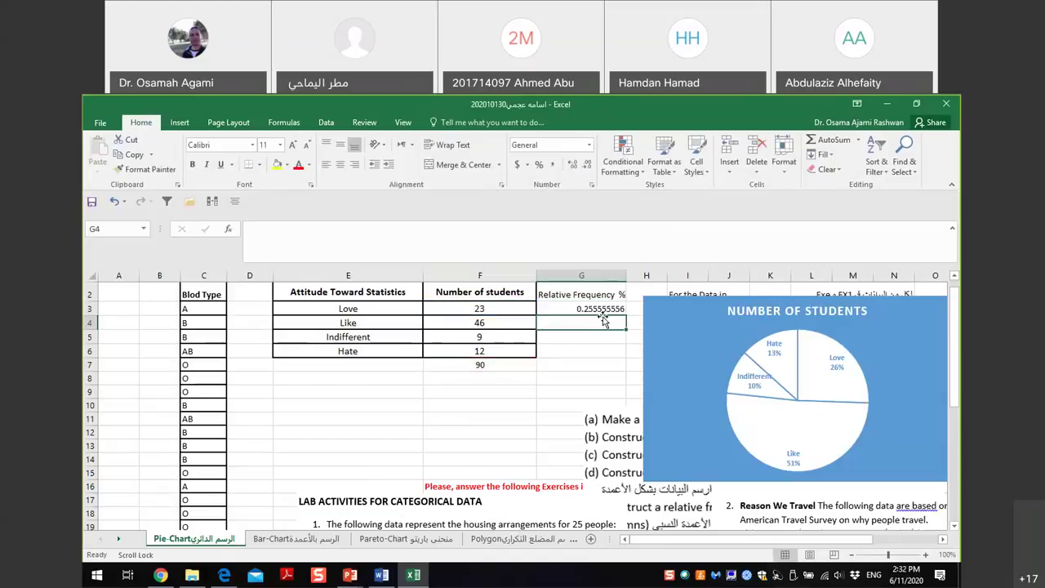
# Format G3 as a percentage and fill its formula down through G6 for the remaining categories.
pyautogui.click(600, 310)
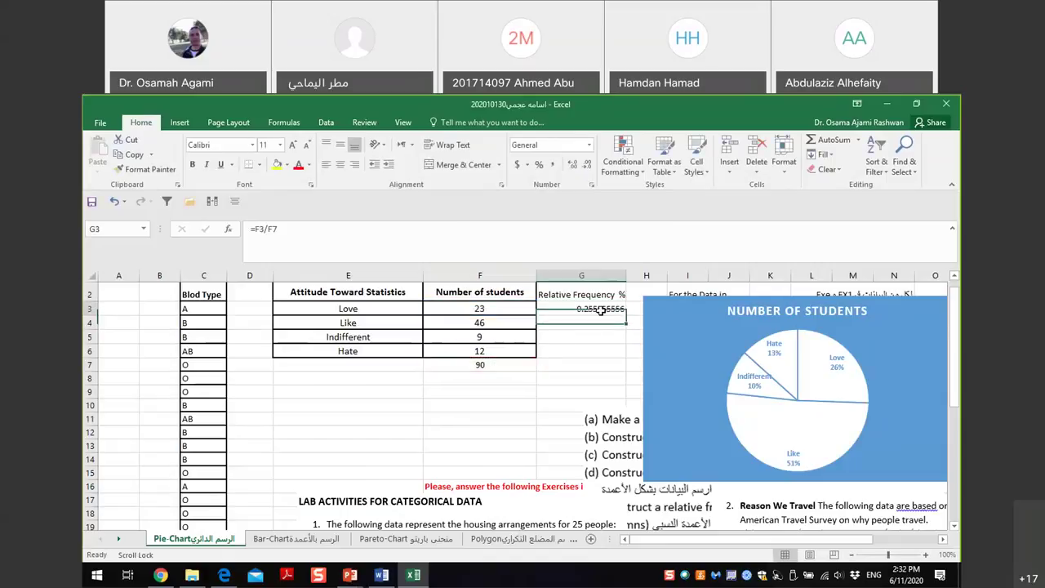
pyautogui.click(538, 163)
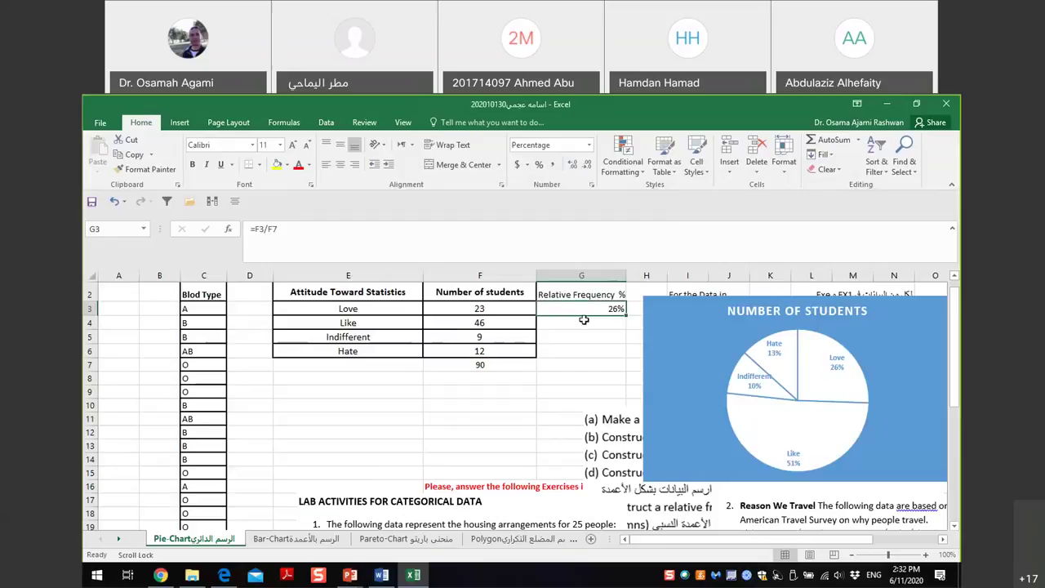
pyautogui.moveTo(626, 313); pyautogui.dragTo(624, 358)
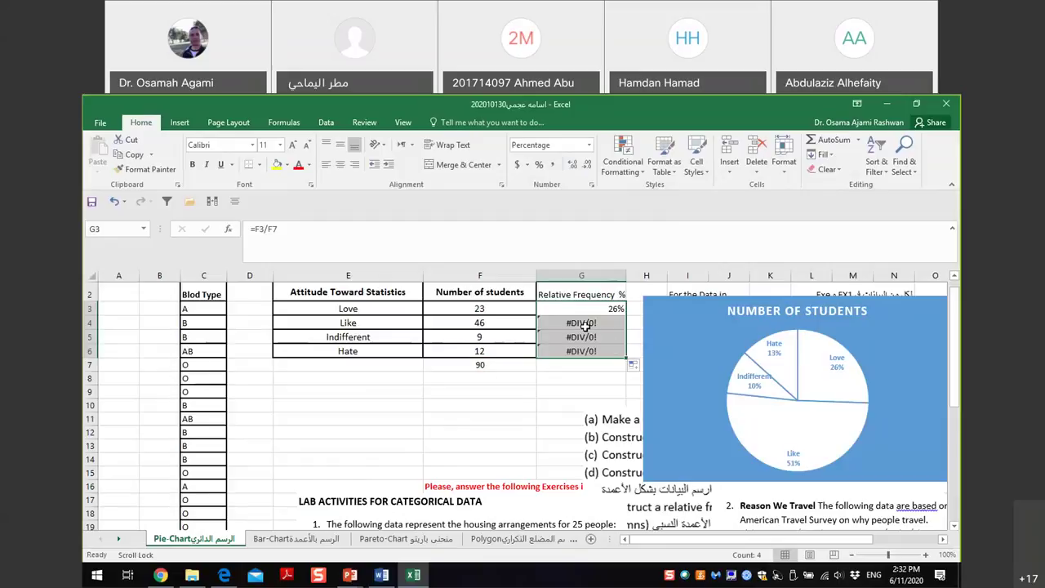
pyautogui.click(485, 368)
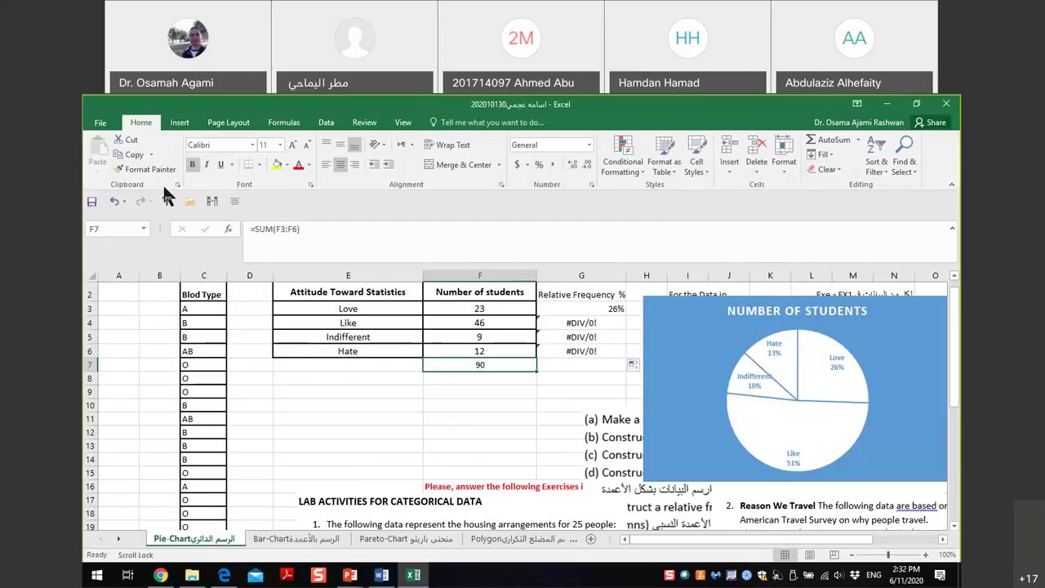
# Undo the fill in column G and make the total reference absolute in G3, giving =F3/$F$7.
pyautogui.click(115, 202)
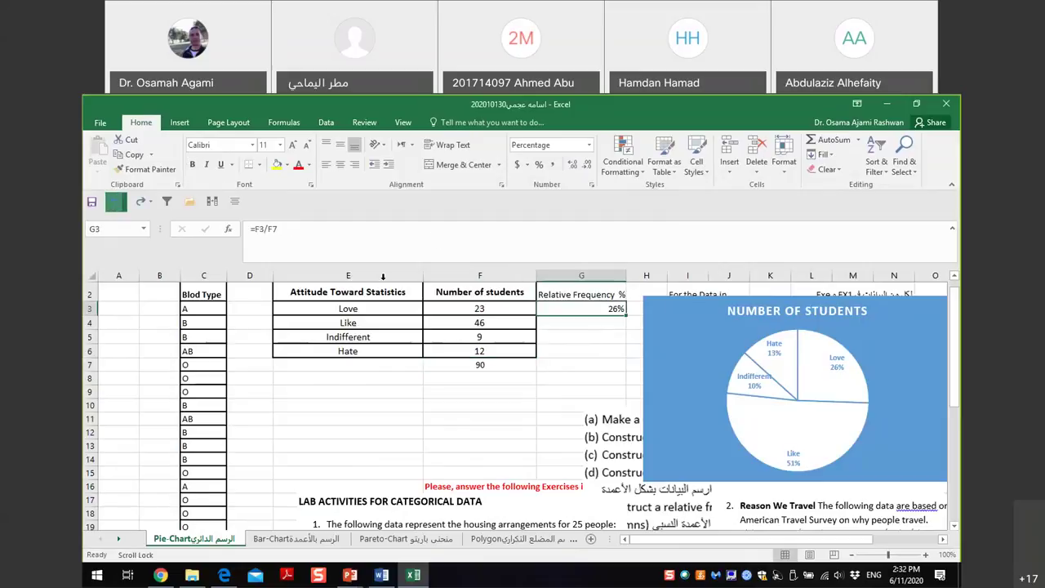
pyautogui.click(268, 229)
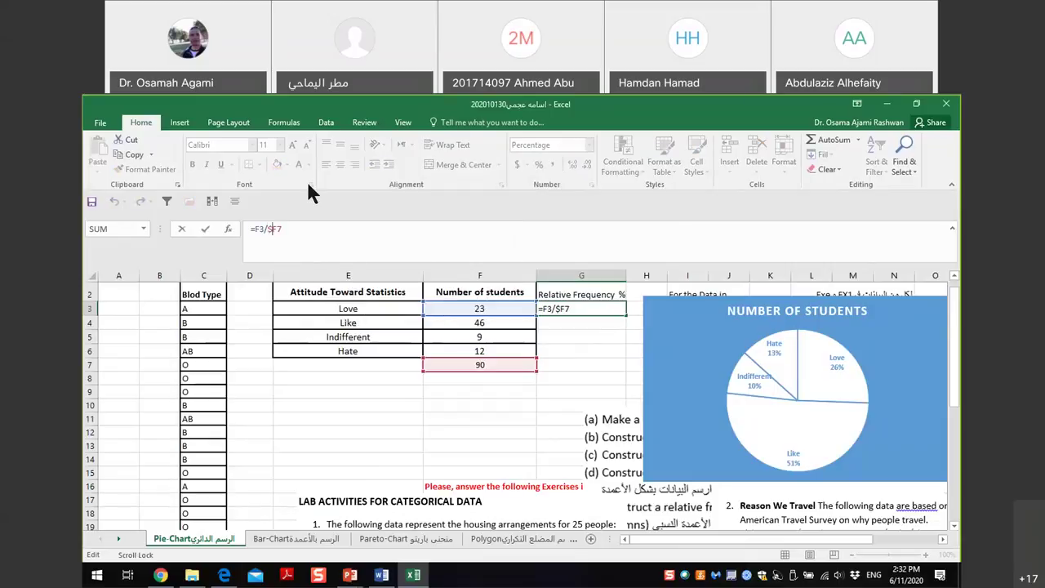
pyautogui.write('$')
pyautogui.click(278, 228)
pyautogui.write('$')
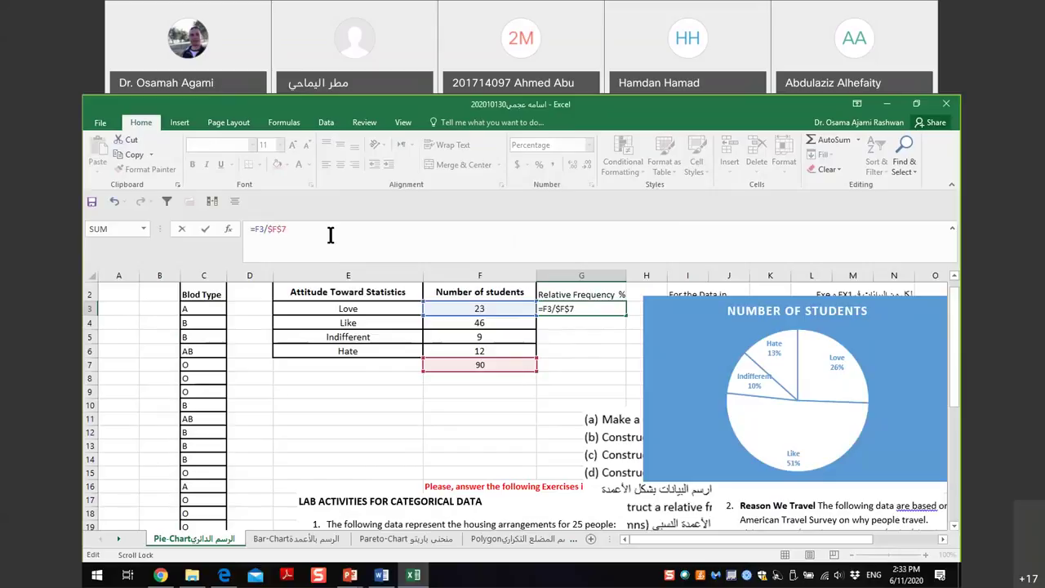
pyautogui.press('Return')
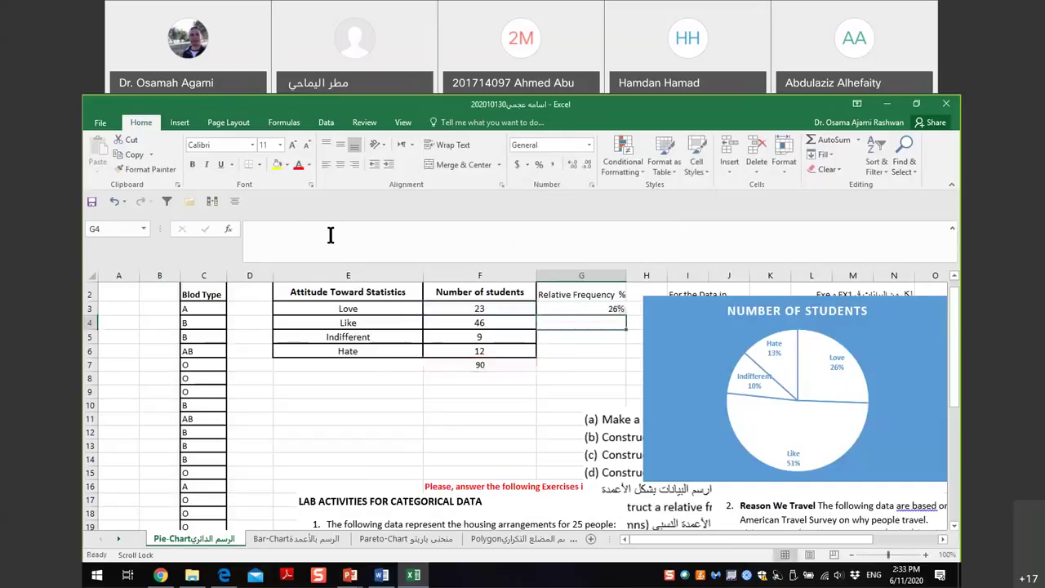
# Fill the relative frequency formula from G3 down through G6 and centre the cells.
pyautogui.click(608, 310)
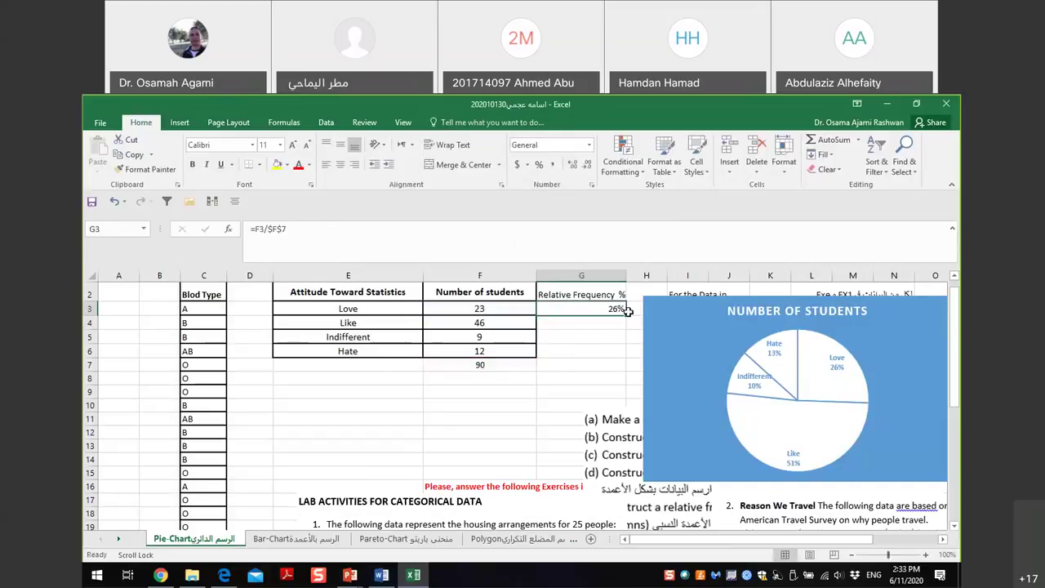
pyautogui.moveTo(623, 316); pyautogui.dragTo(616, 324)
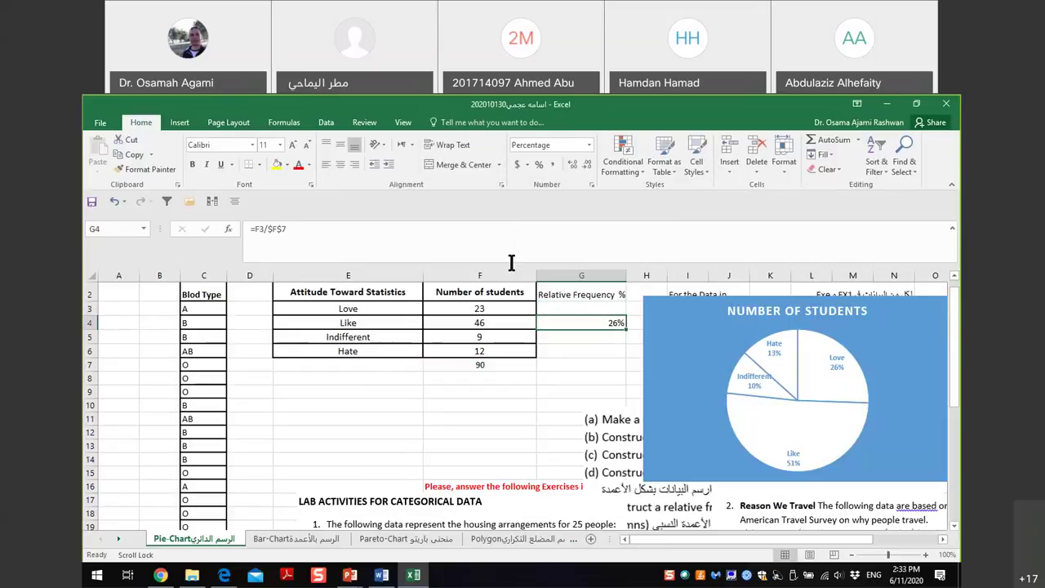
pyautogui.click(115, 202)
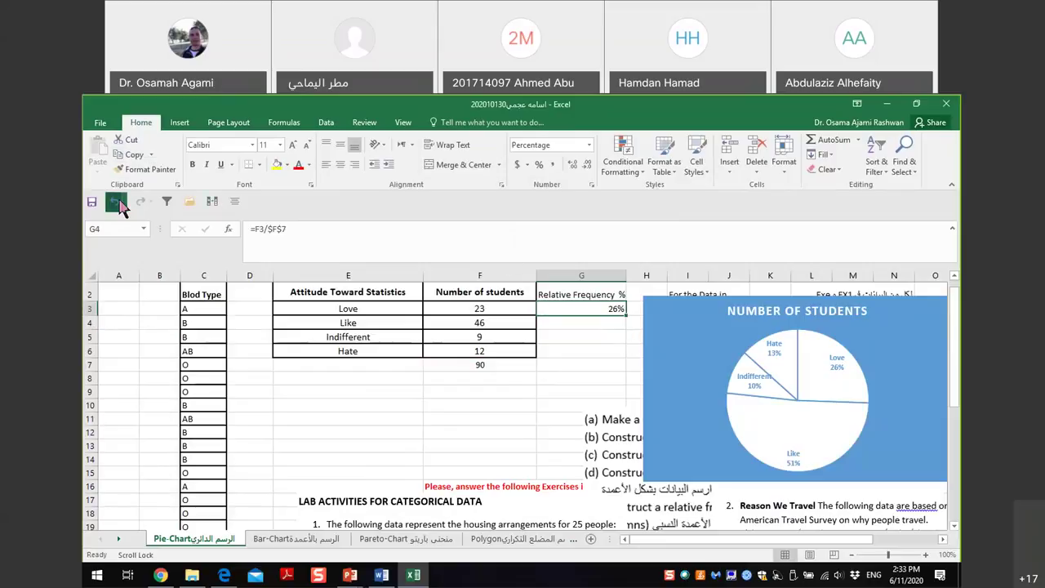
pyautogui.moveTo(625, 315); pyautogui.dragTo(626, 358)
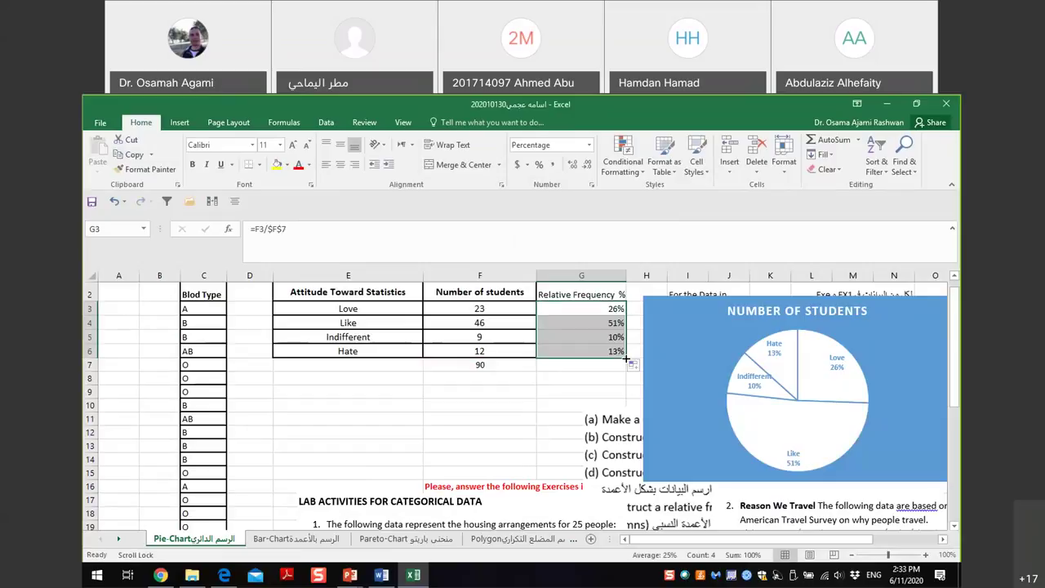
pyautogui.click(340, 165)
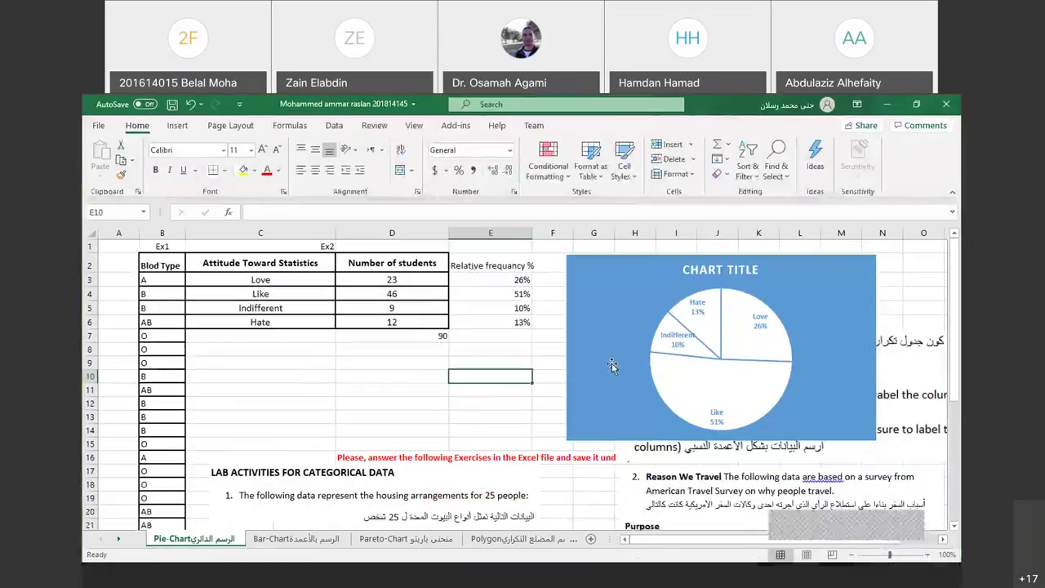
pyautogui.moveTo(260, 279); pyautogui.dragTo(378, 323)
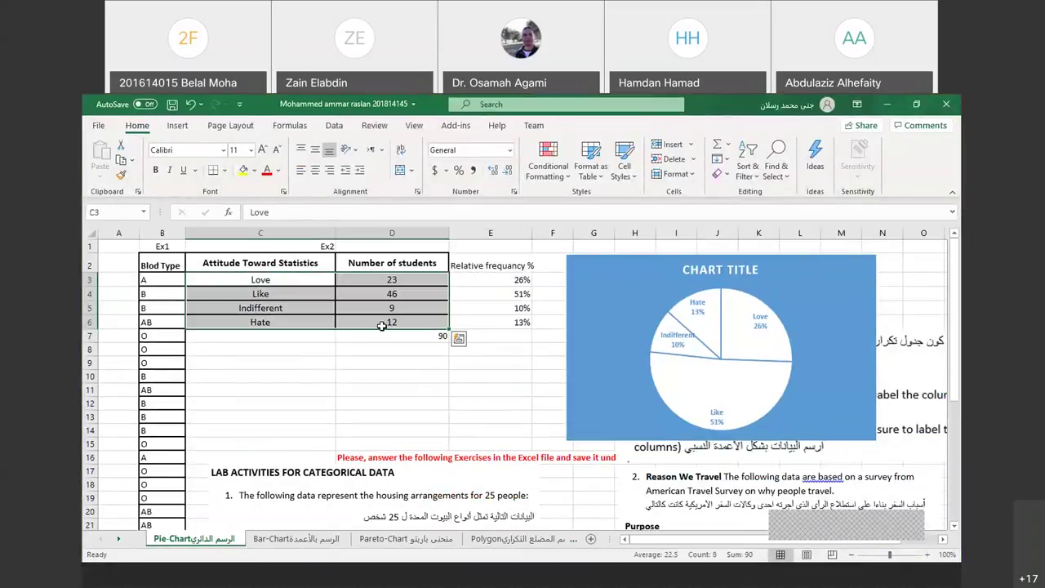
pyautogui.click(177, 125)
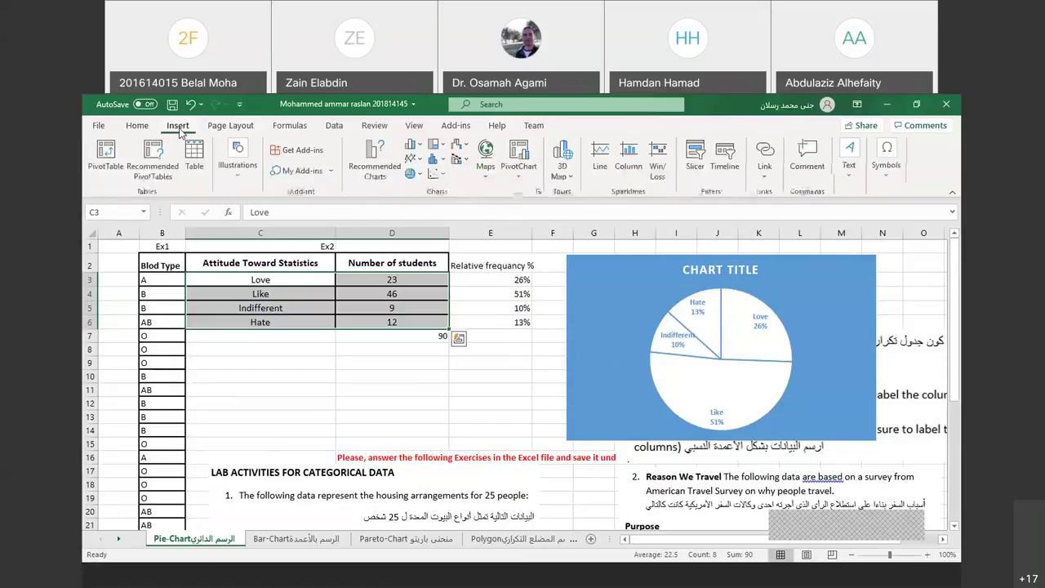
pyautogui.click(435, 159)
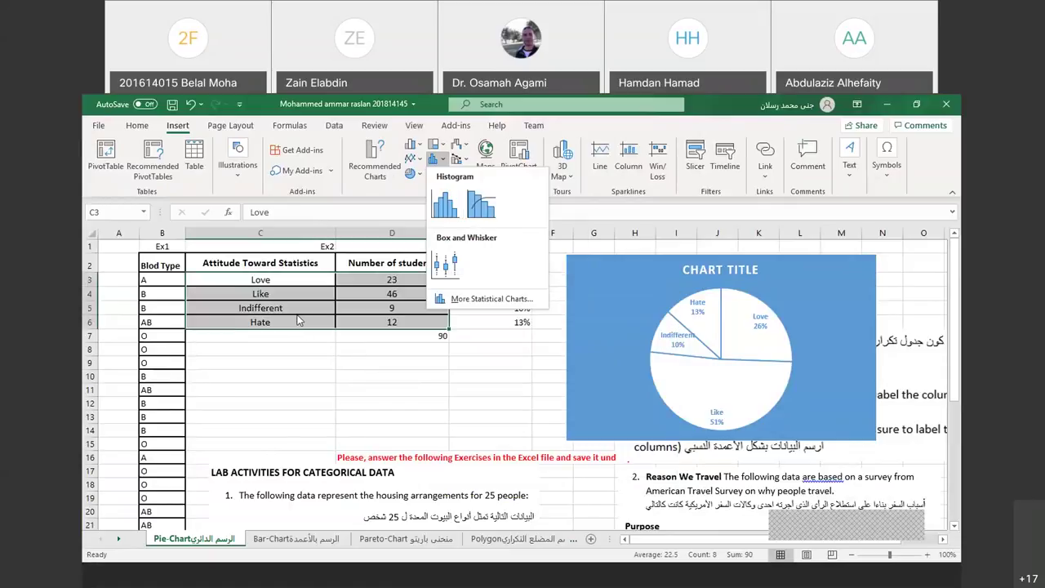
pyautogui.press('Escape')
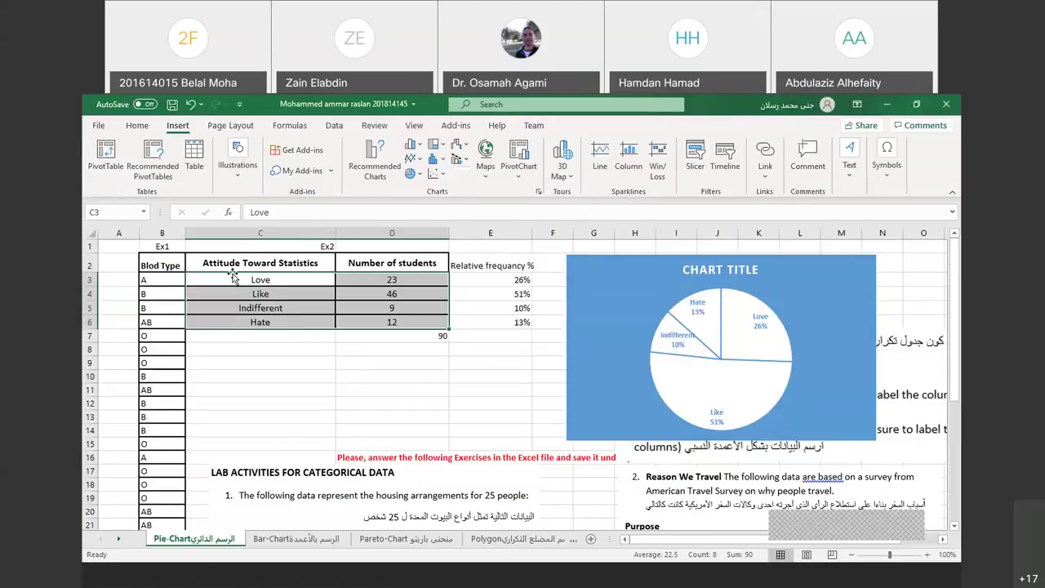
# Try a histogram of C3:E6, enlarging and repositioning it over the sheet, and delete the chart.
pyautogui.moveTo(233, 279); pyautogui.dragTo(507, 325)
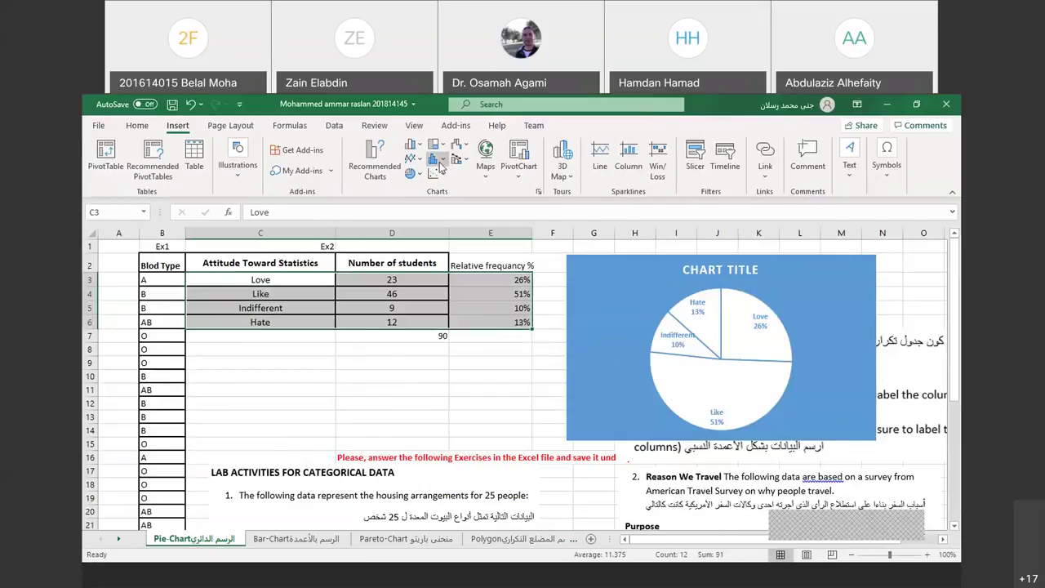
pyautogui.click(441, 162)
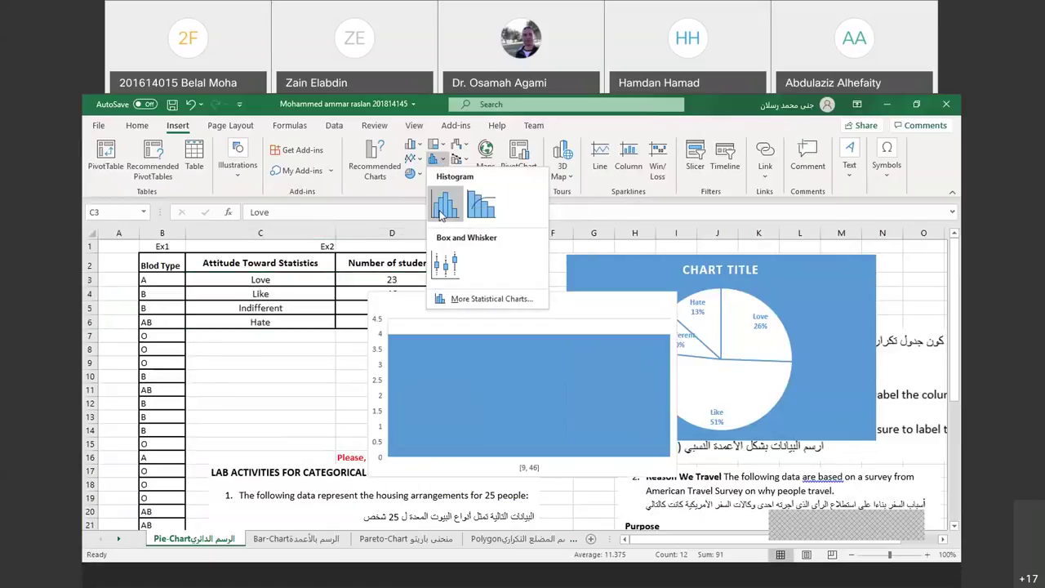
pyautogui.click(443, 206)
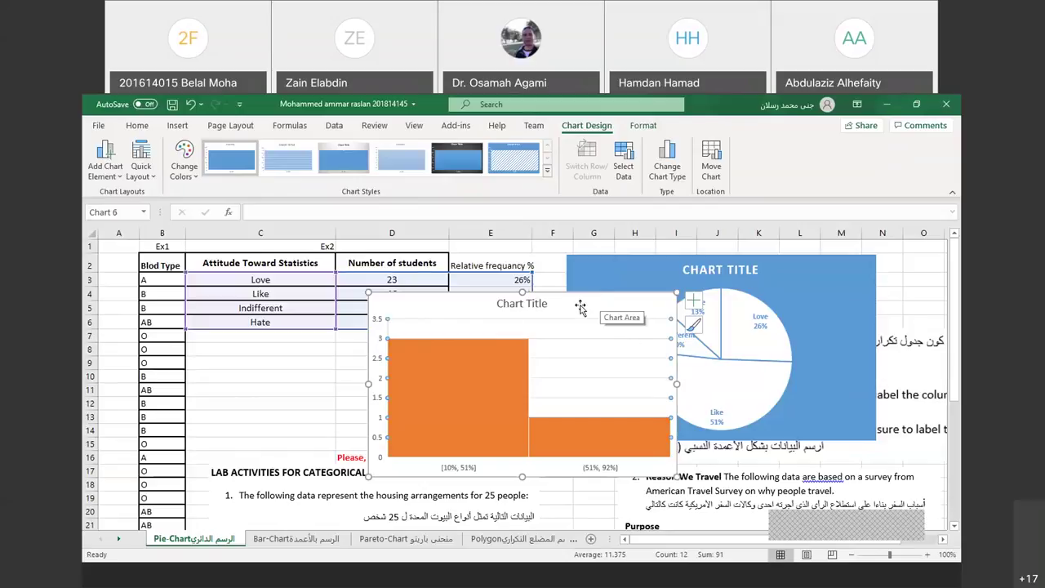
pyautogui.moveTo(369, 294); pyautogui.dragTo(223, 240)
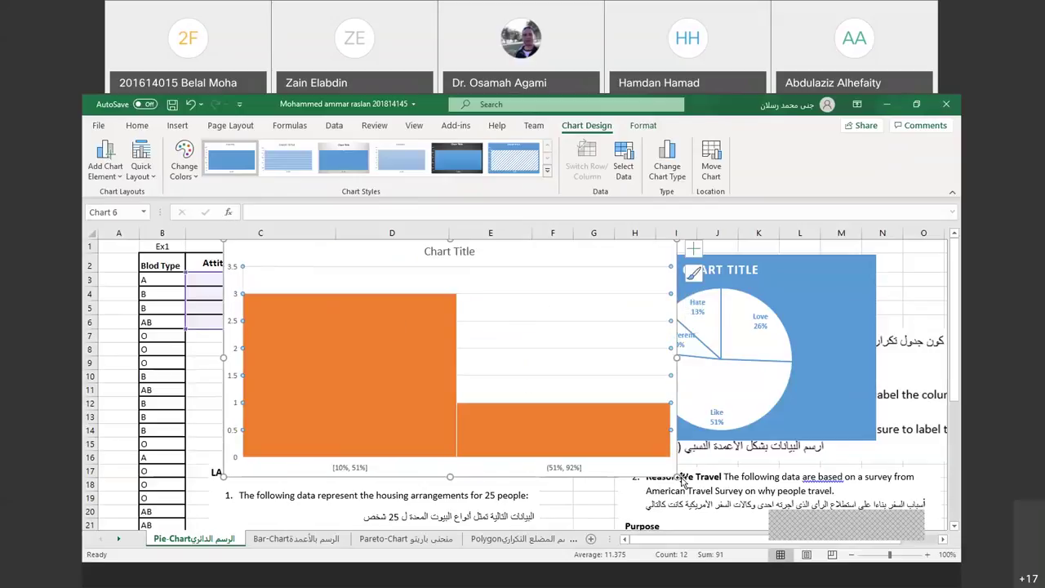
pyautogui.click(589, 329)
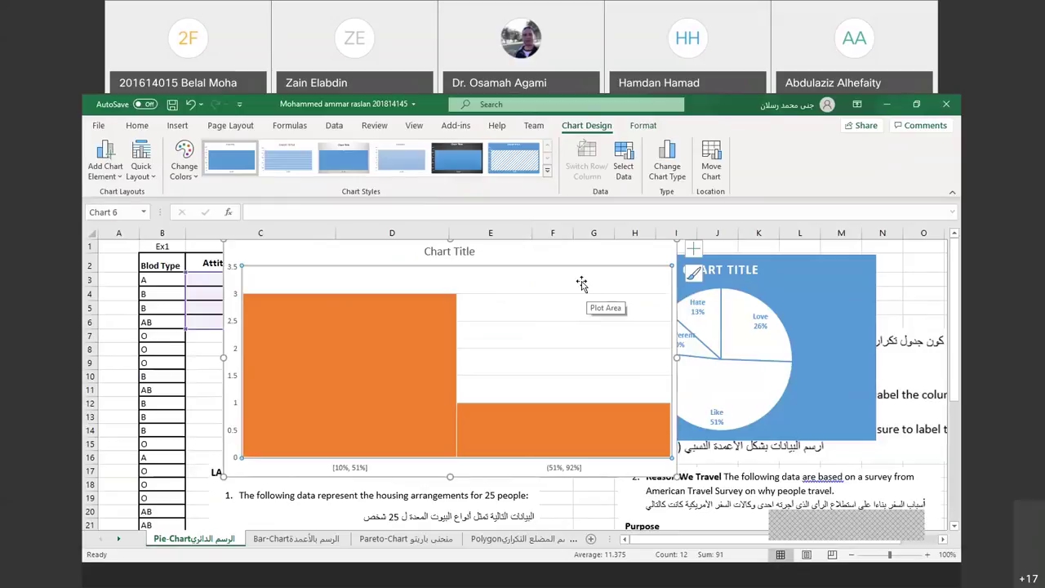
pyautogui.moveTo(592, 257); pyautogui.dragTo(612, 307)
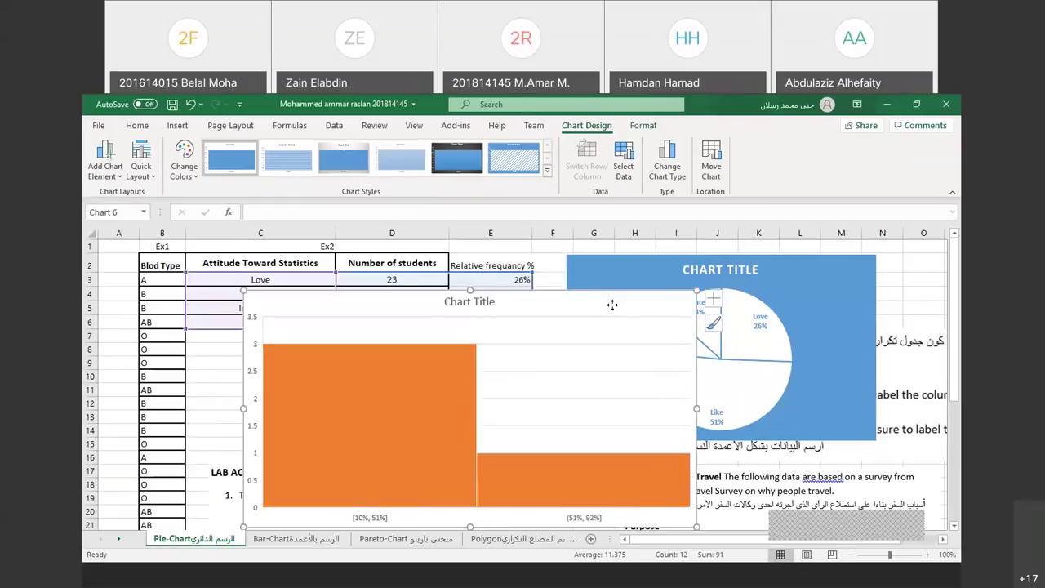
pyautogui.press('Delete')
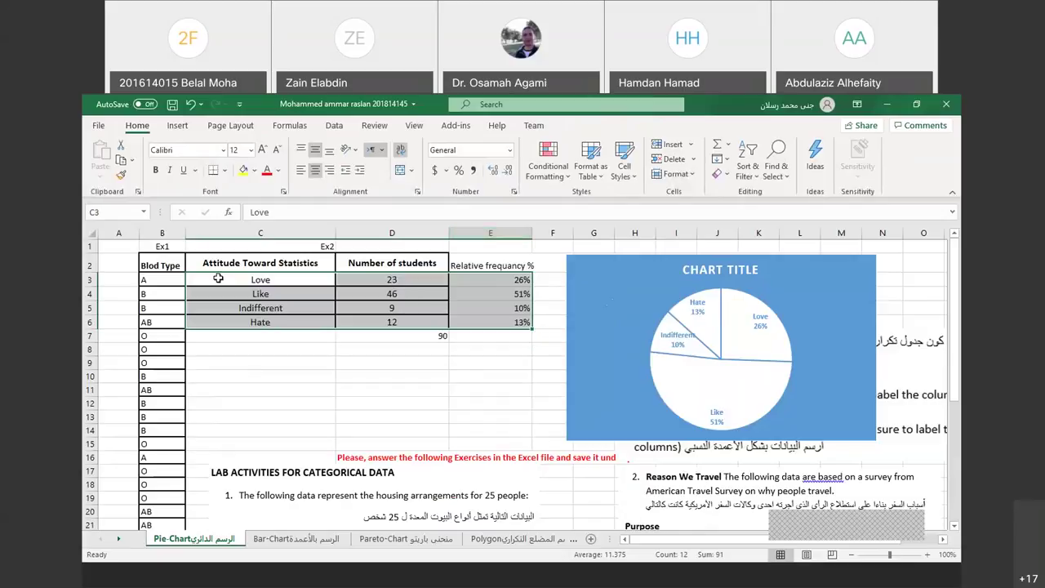
# Insert a 2-D clustered column chart from C2:E6, including the column headers.
pyautogui.moveTo(218, 278); pyautogui.dragTo(507, 324)
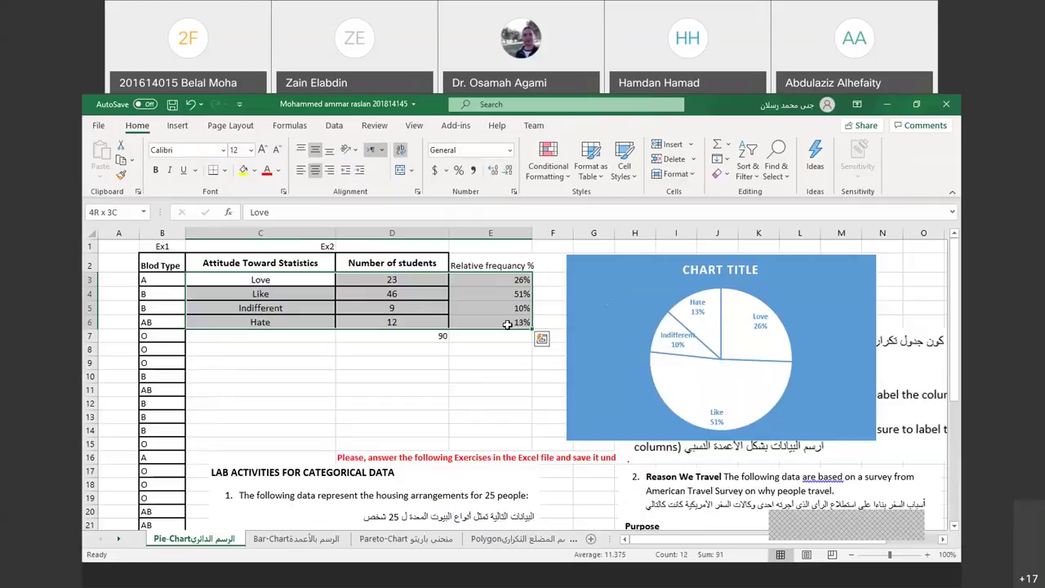
pyautogui.moveTo(198, 260); pyautogui.dragTo(506, 331)
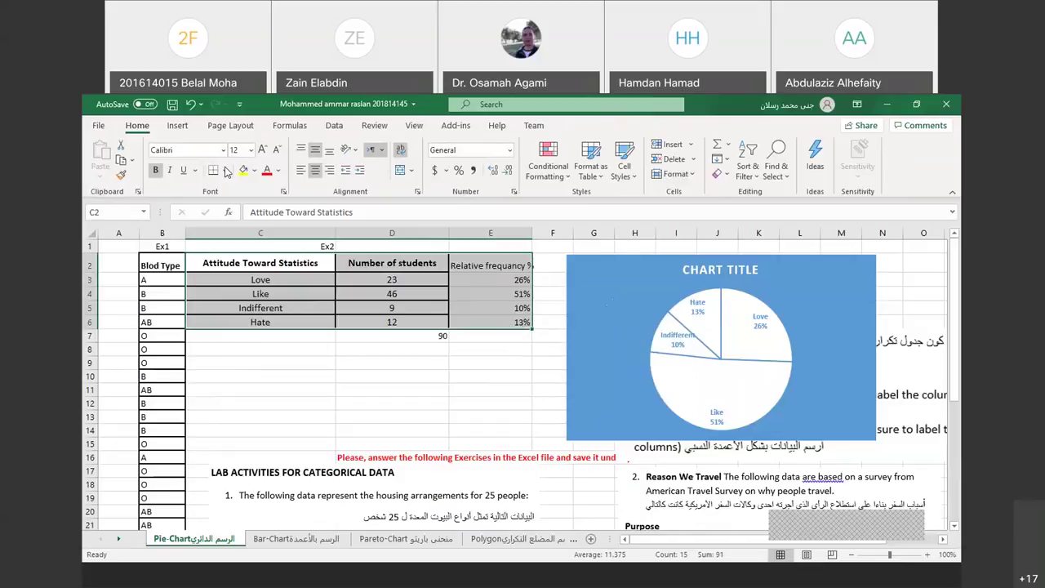
pyautogui.click(177, 127)
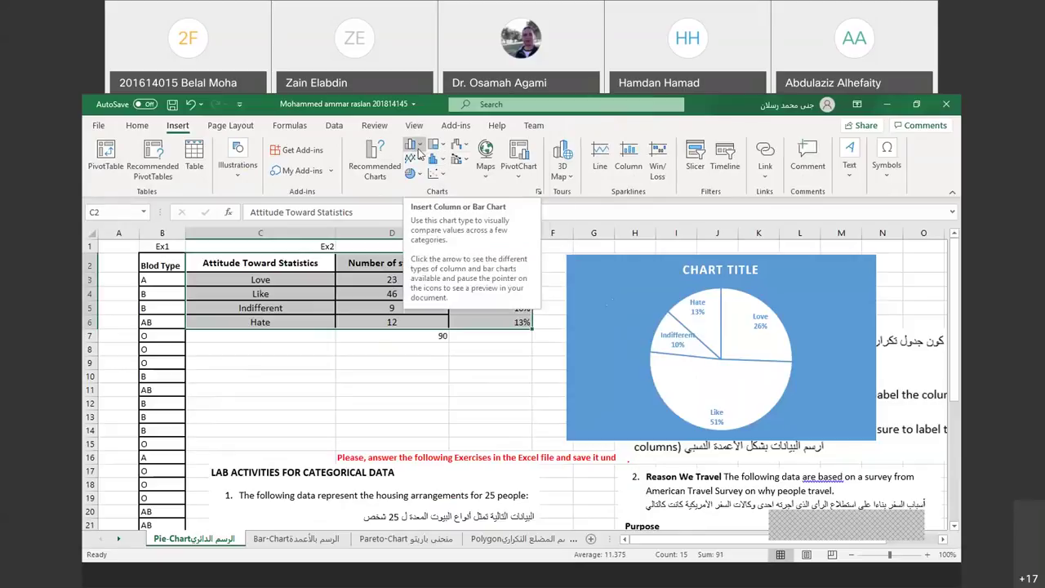
pyautogui.click(413, 145)
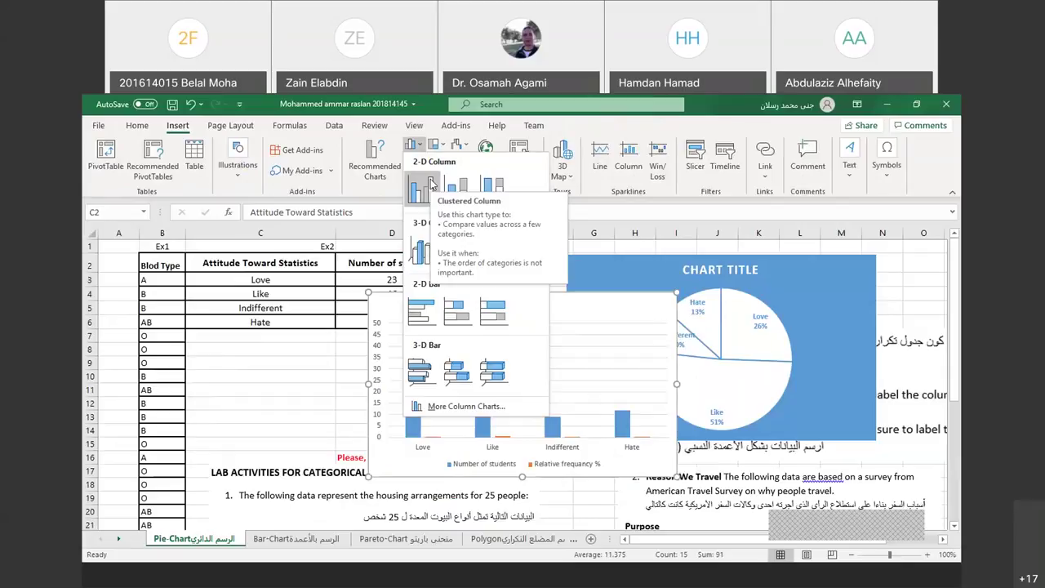
pyautogui.click(431, 185)
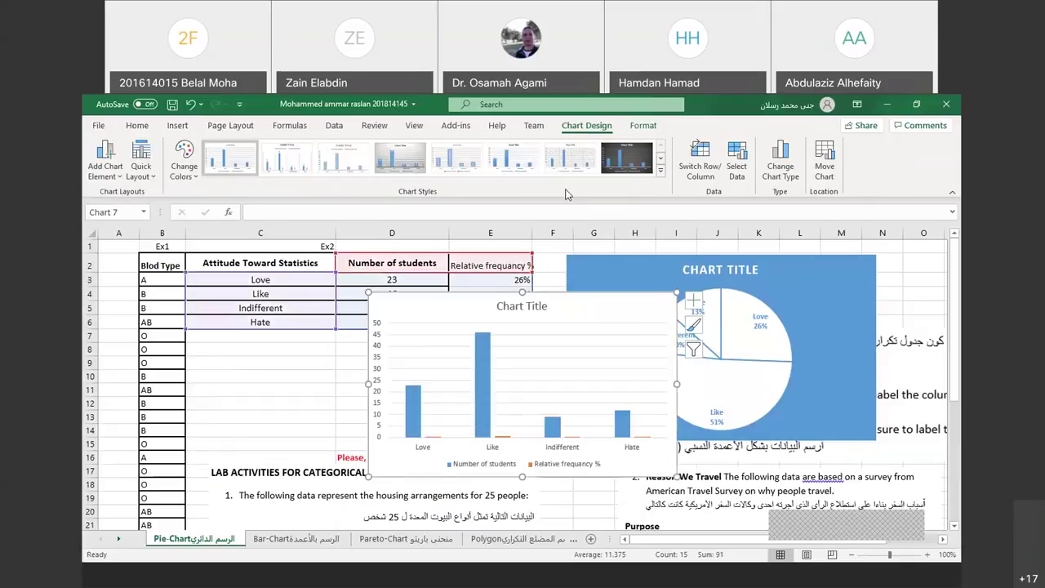
# Apply the chart style with a grey gradient background and data labels to the column chart.
pyautogui.scroll(-1, 616, 175)
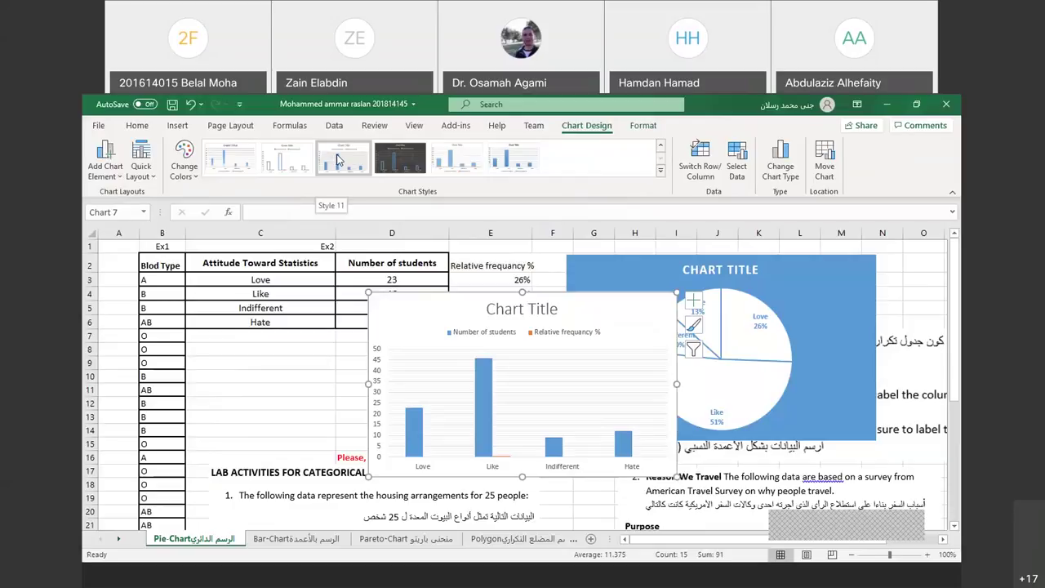
pyautogui.click(659, 148)
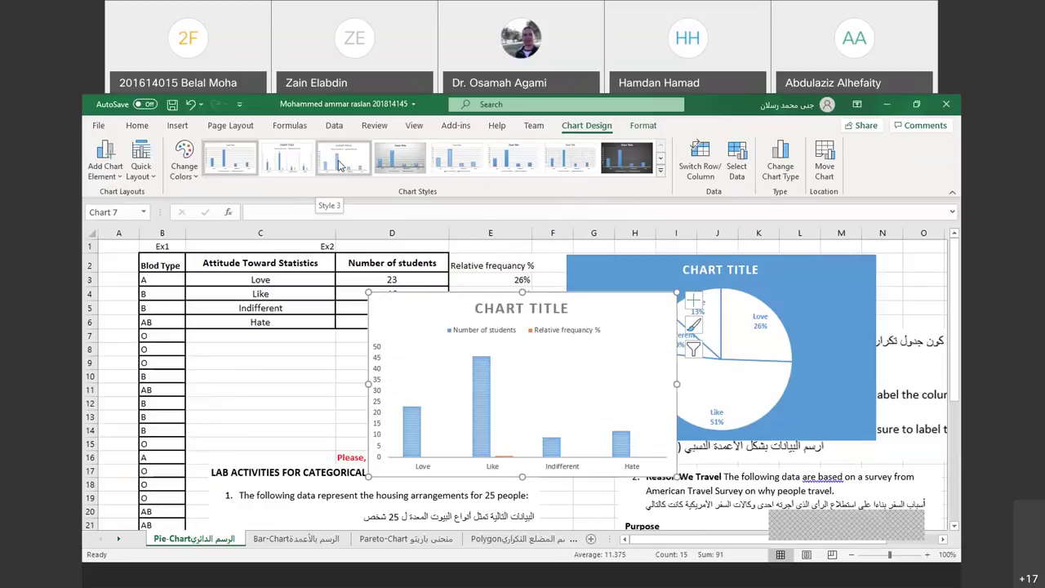
pyautogui.click(412, 154)
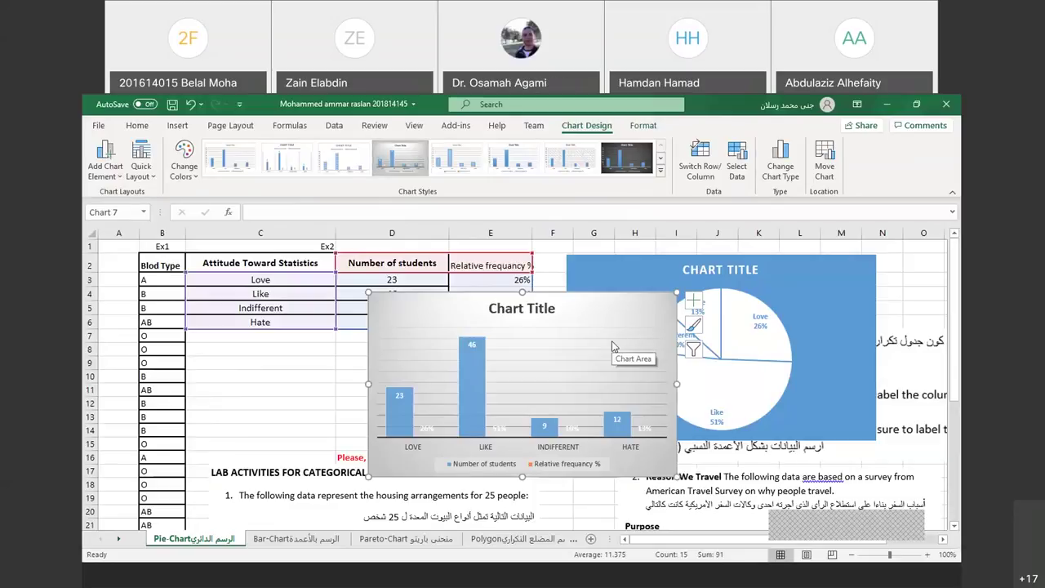
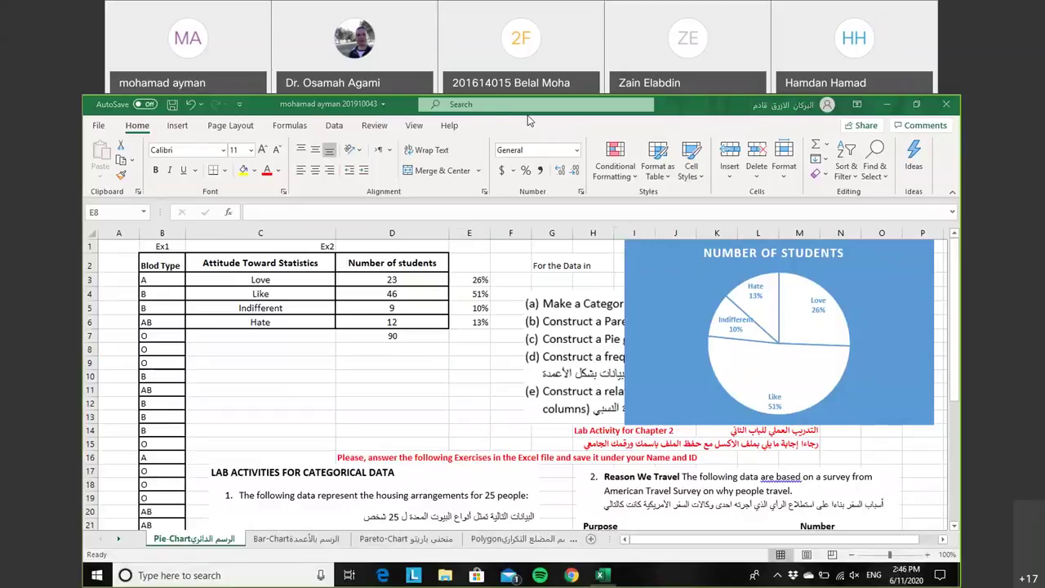
# Delete the "Number of students" pie chart covering the exercise instructions.
pyautogui.click(672, 295)
pyautogui.moveTo(671, 295); pyautogui.dragTo(615, 343)
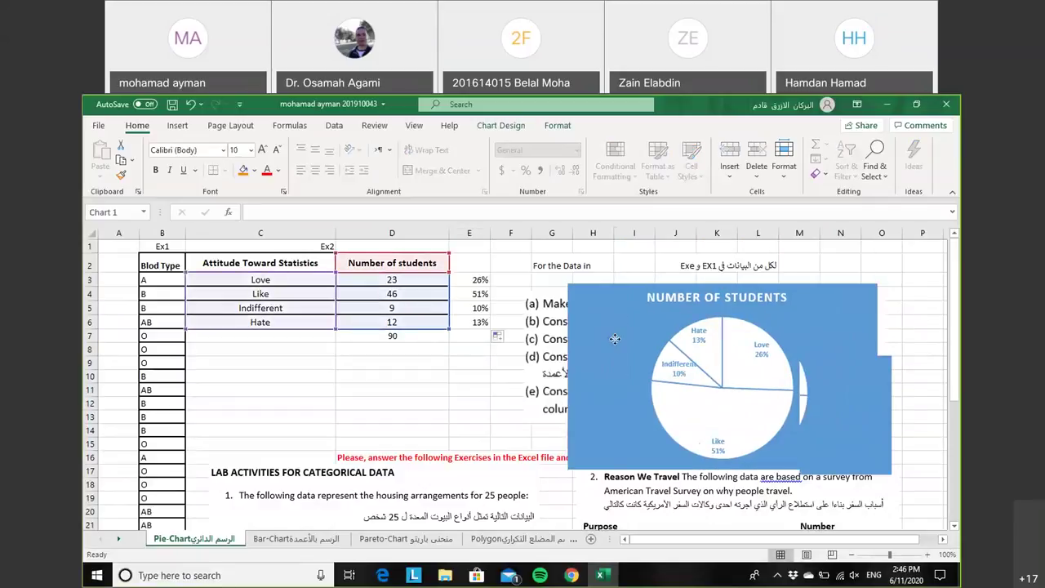
pyautogui.press('Delete')
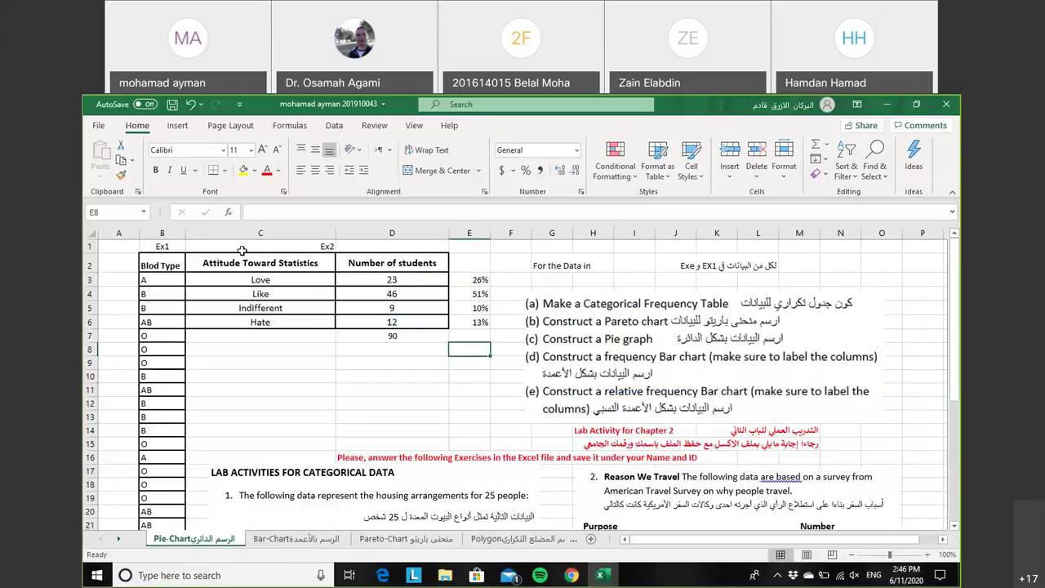
# Enter the header "relative percentage" in E2 above the percentage values.
pyautogui.moveTo(191, 252); pyautogui.dragTo(484, 318)
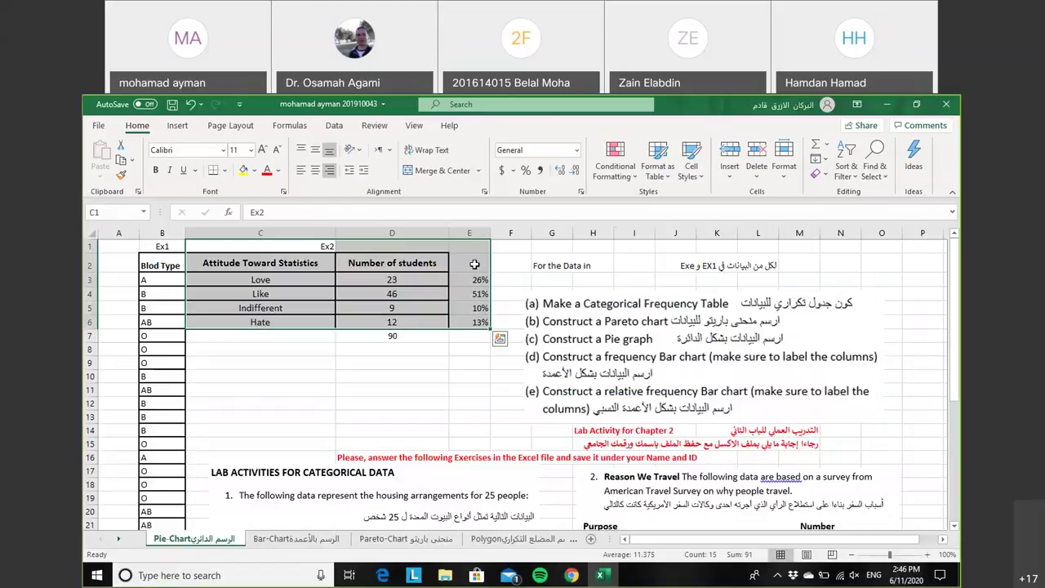
pyautogui.click(474, 264)
pyautogui.write('relative percentage')
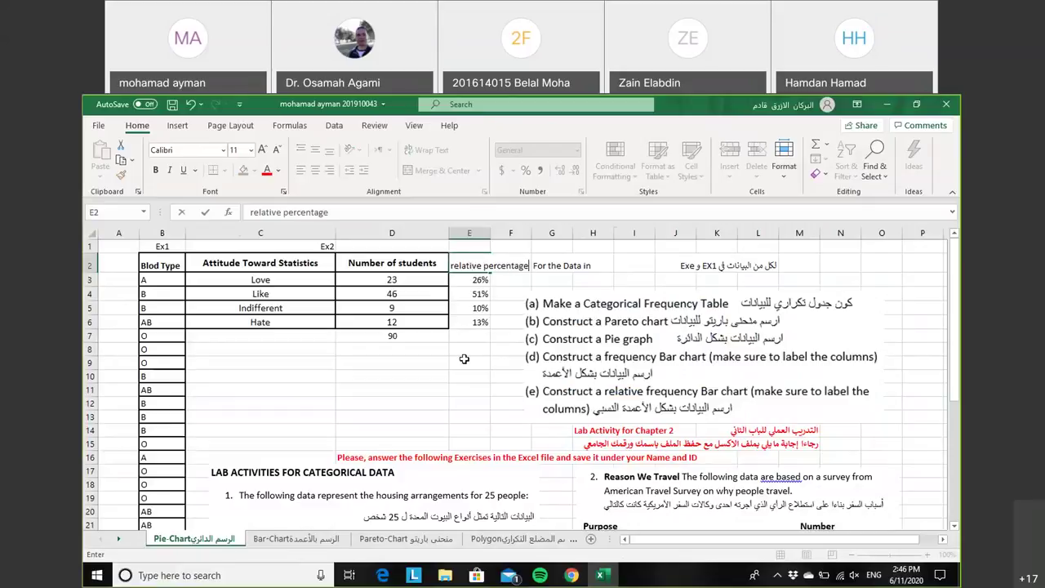
pyautogui.click(463, 359)
# Fill the "relative percentage" header from E2 across to F2 and G2.
pyautogui.moveTo(192, 256); pyautogui.dragTo(447, 308)
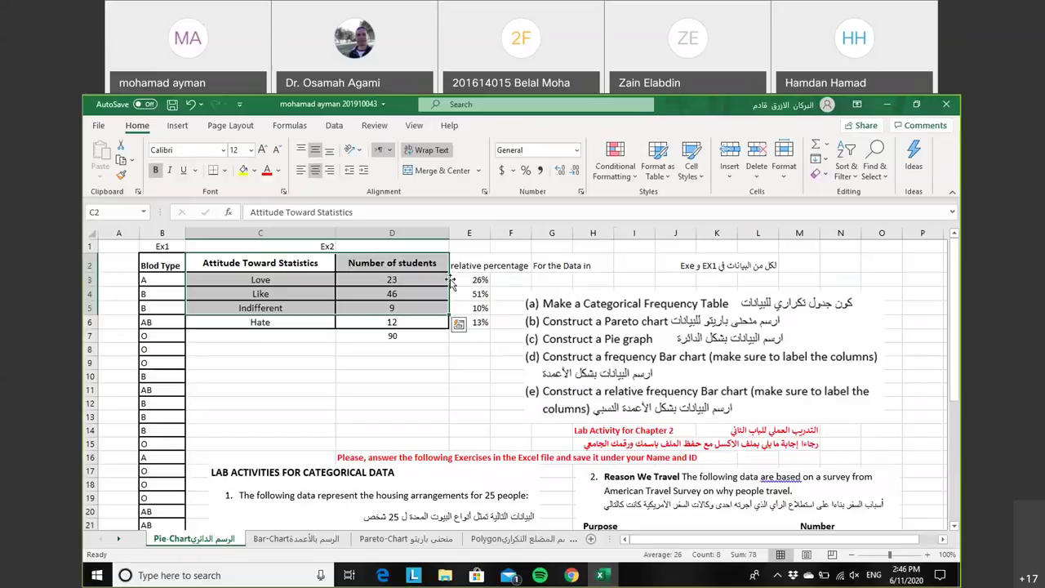
pyautogui.click(451, 280)
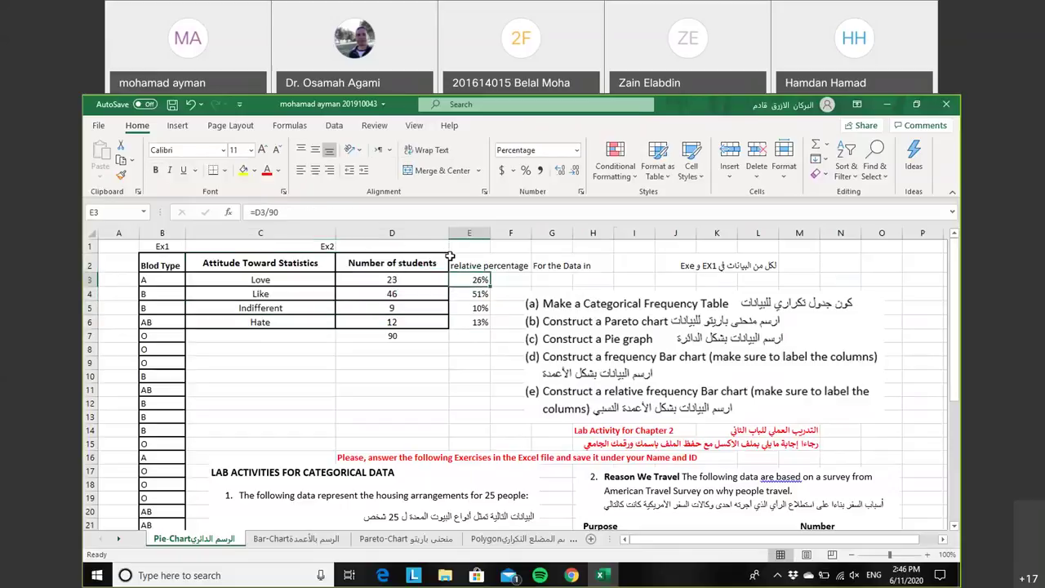
pyautogui.click(450, 259)
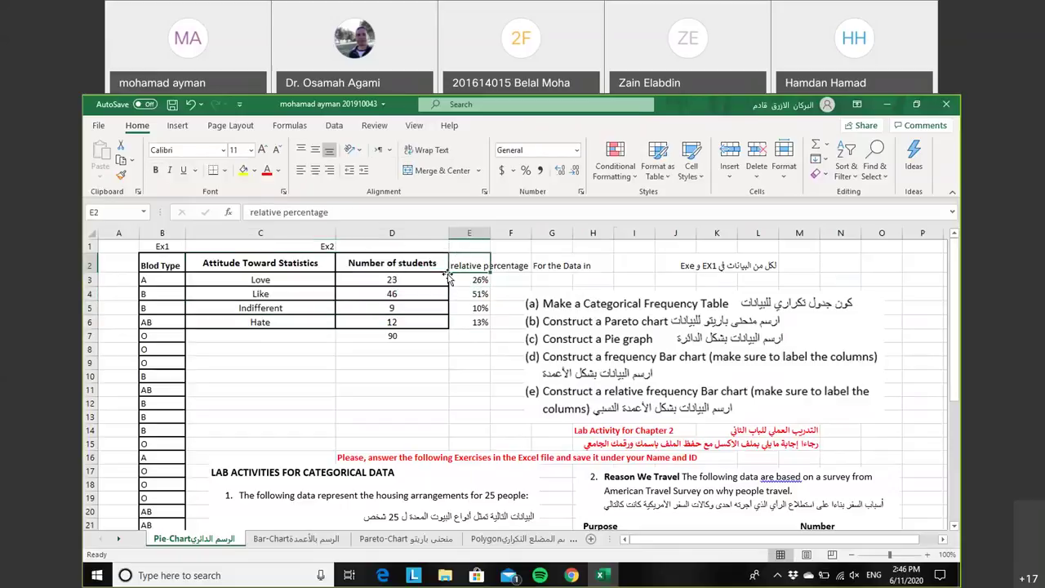
pyautogui.moveTo(490, 273); pyautogui.dragTo(563, 271)
# Try to apply a thick border line style to the cells E2:F6.
pyautogui.moveTo(450, 260); pyautogui.dragTo(521, 324)
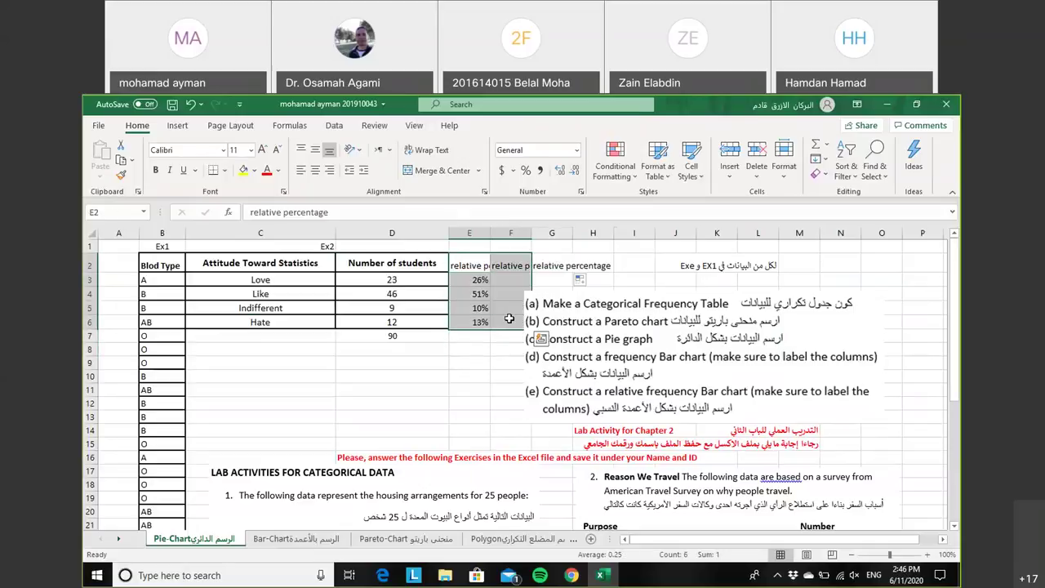
pyautogui.rightClick(510, 321)
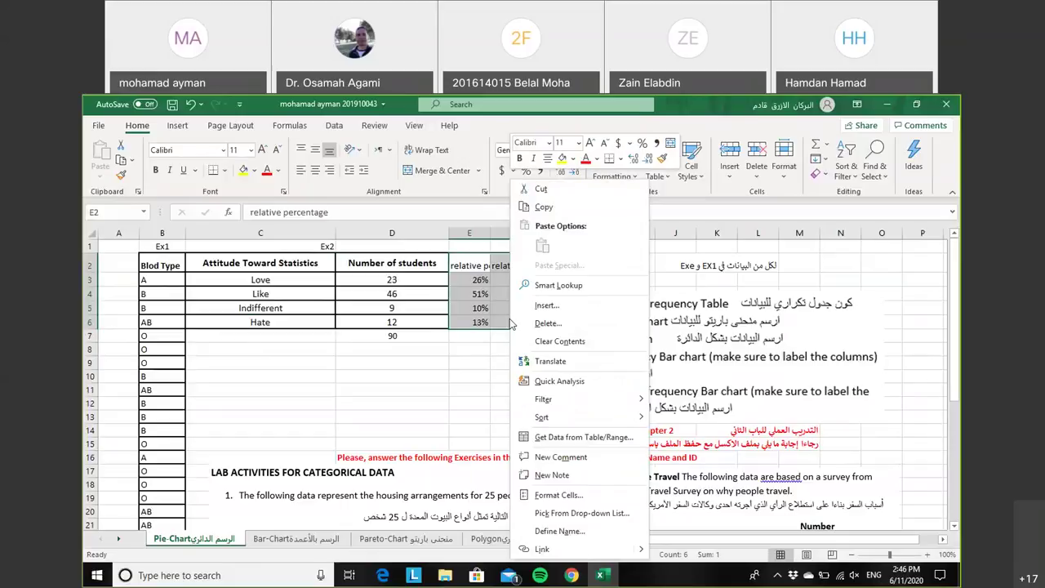
pyautogui.click(559, 495)
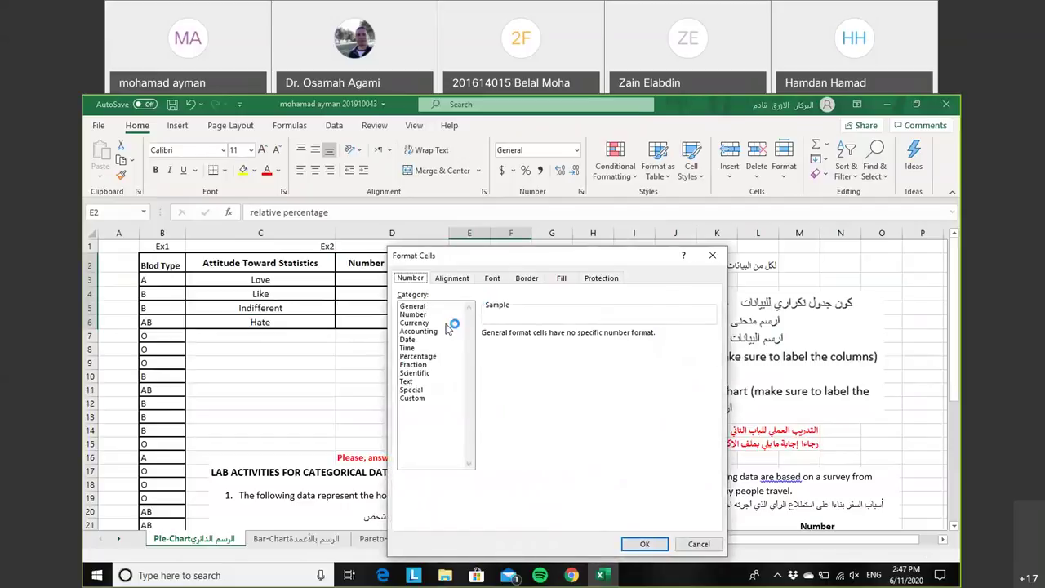
pyautogui.click(525, 278)
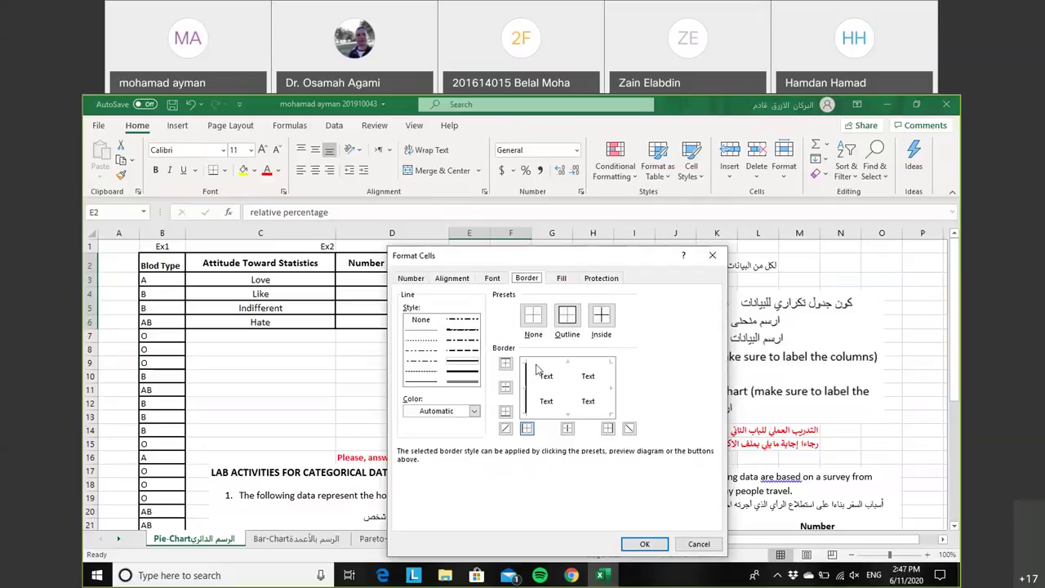
pyautogui.click(463, 372)
pyautogui.click(631, 546)
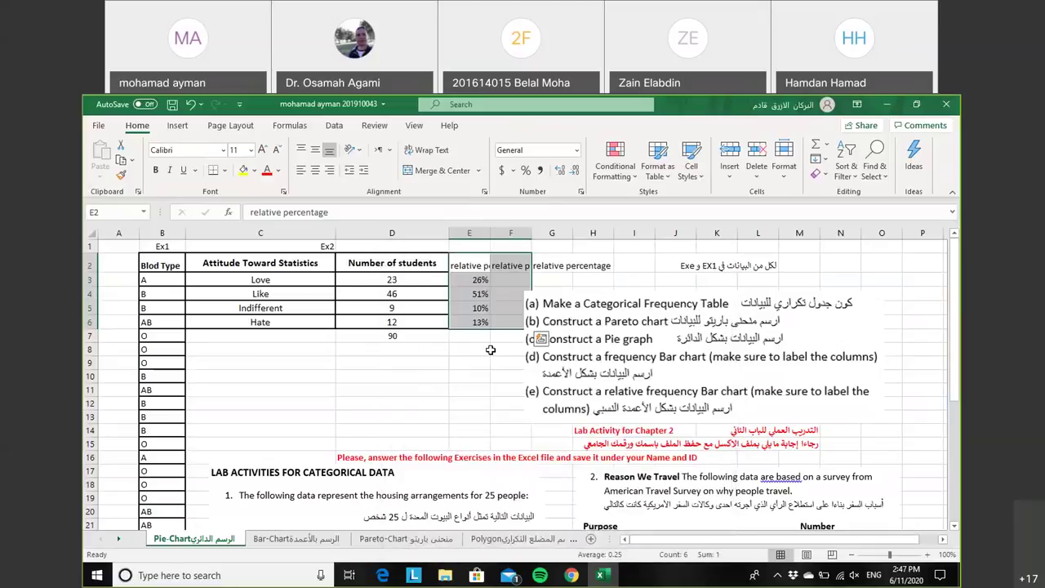
pyautogui.click(481, 343)
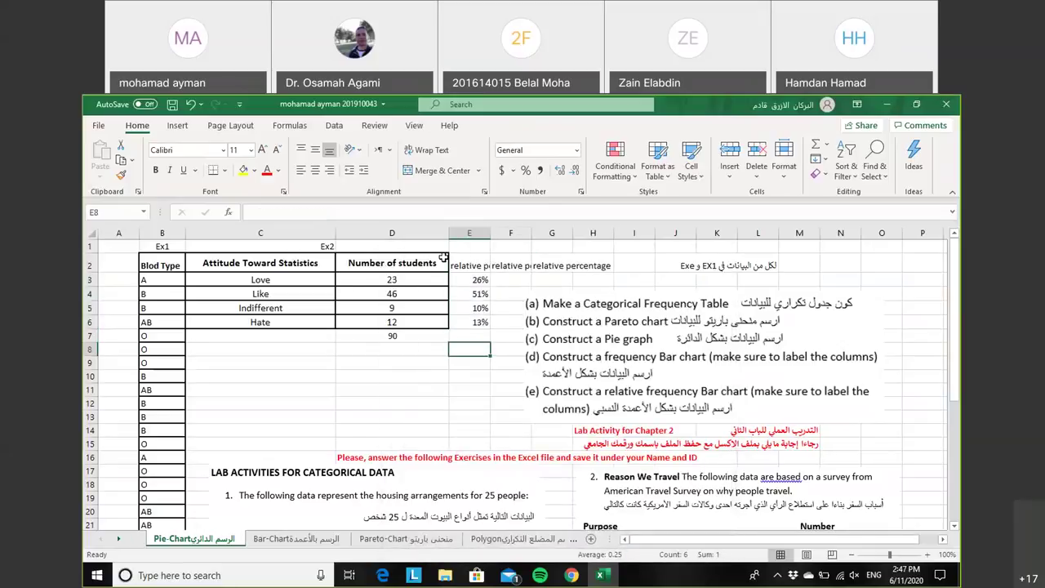
# Apply outline and inside borders to the cells E2:F6.
pyautogui.moveTo(451, 253); pyautogui.dragTo(511, 310)
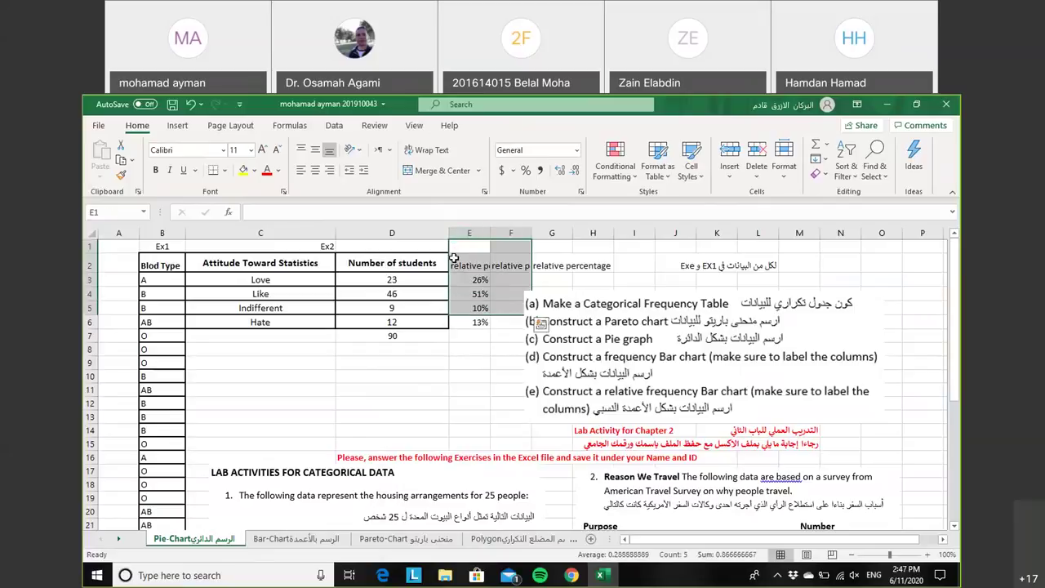
pyautogui.click(454, 257)
pyautogui.moveTo(454, 258); pyautogui.dragTo(519, 325)
pyautogui.rightClick(510, 310)
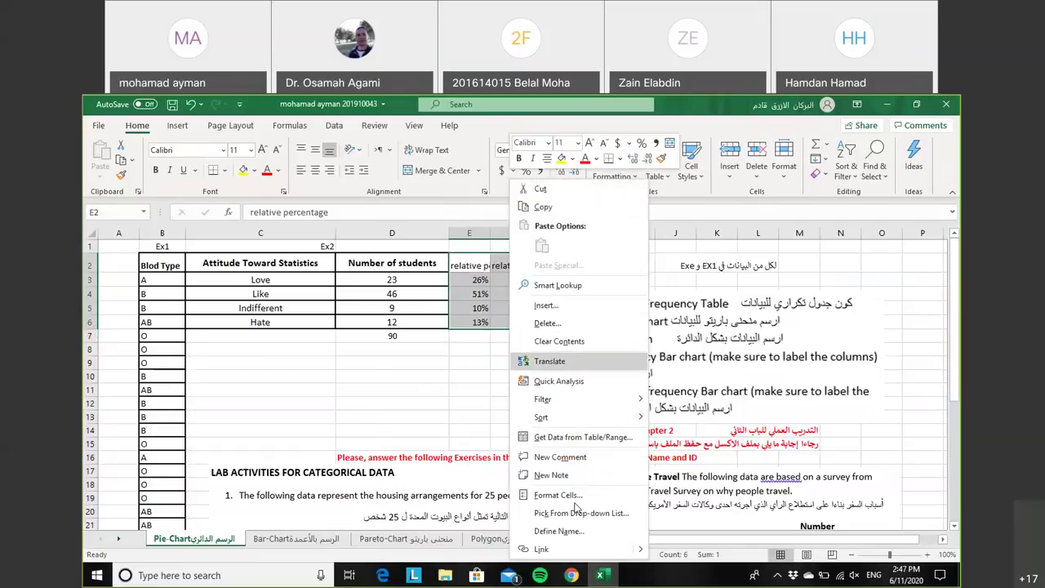
pyautogui.click(569, 496)
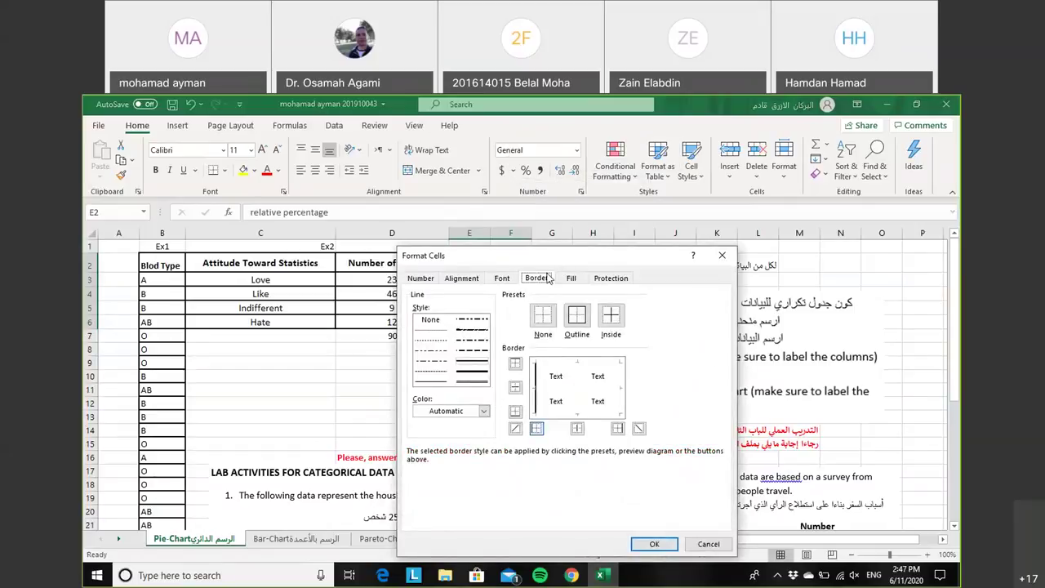
pyautogui.click(576, 316)
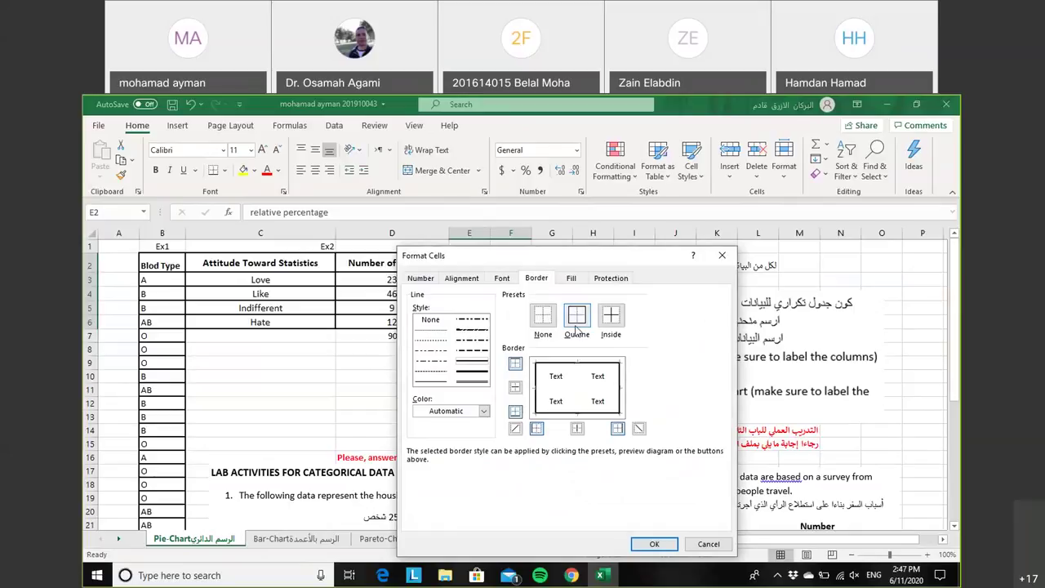
pyautogui.click(610, 318)
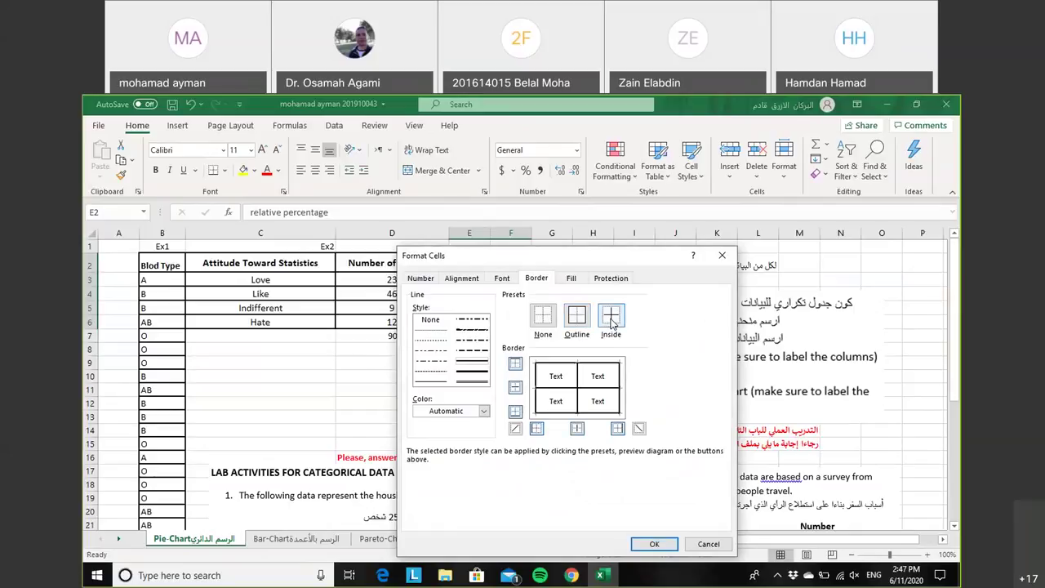
pyautogui.click(656, 545)
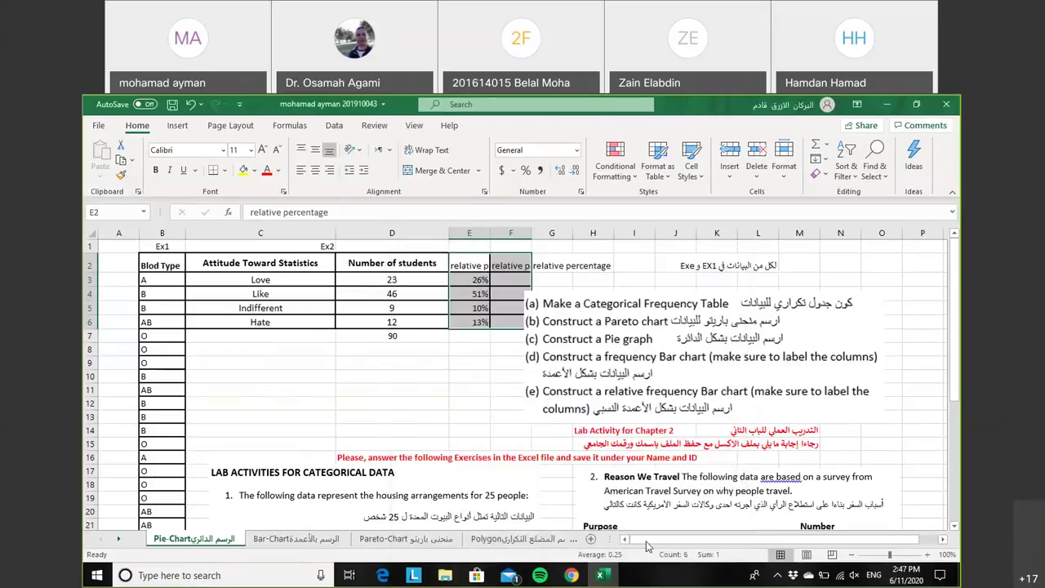
pyautogui.click(480, 415)
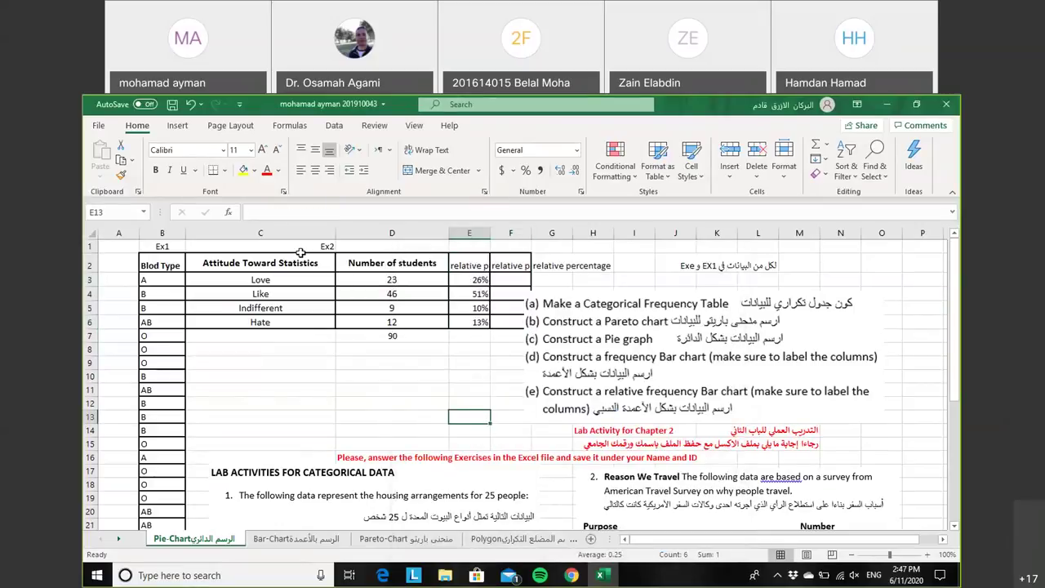
pyautogui.moveTo(194, 252); pyautogui.dragTo(528, 326)
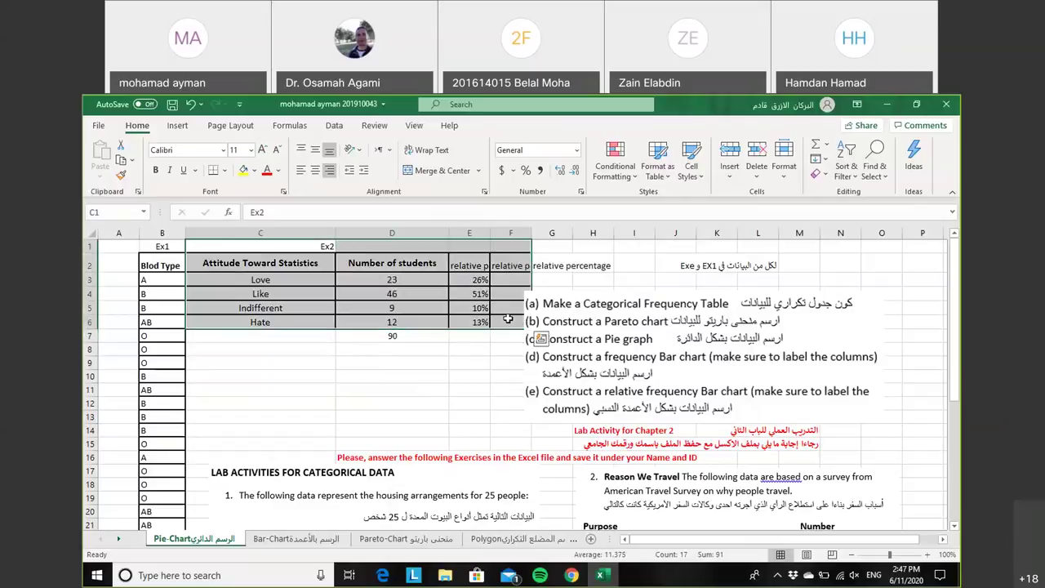
pyautogui.click(178, 125)
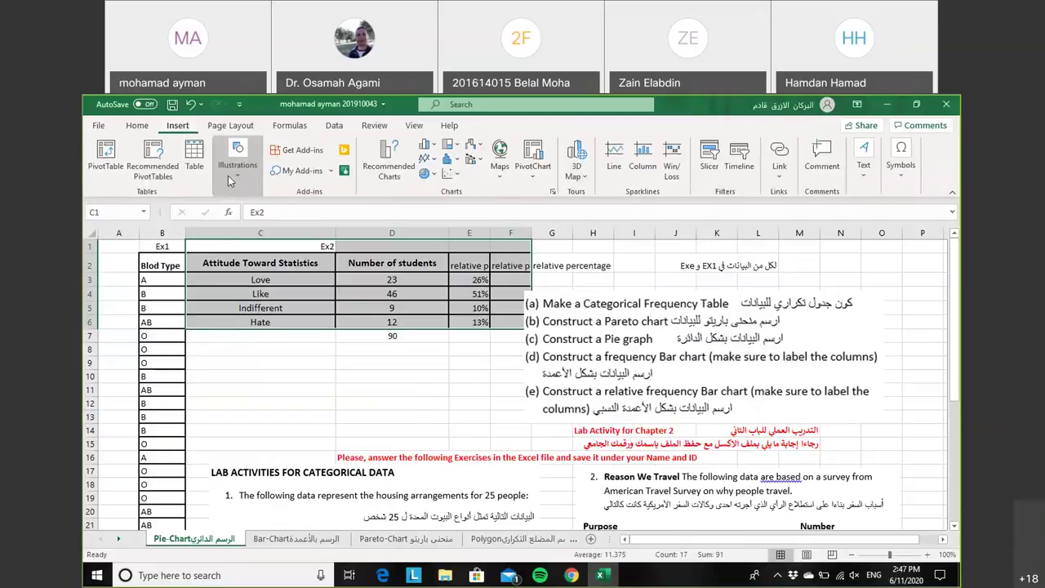
pyautogui.moveTo(204, 263); pyautogui.dragTo(204, 293)
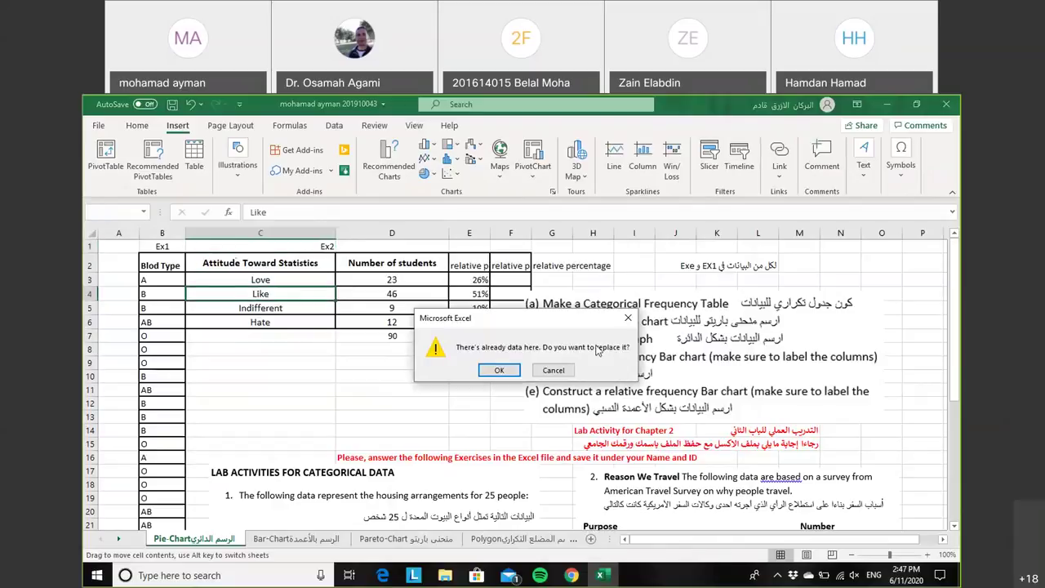
pyautogui.click(628, 317)
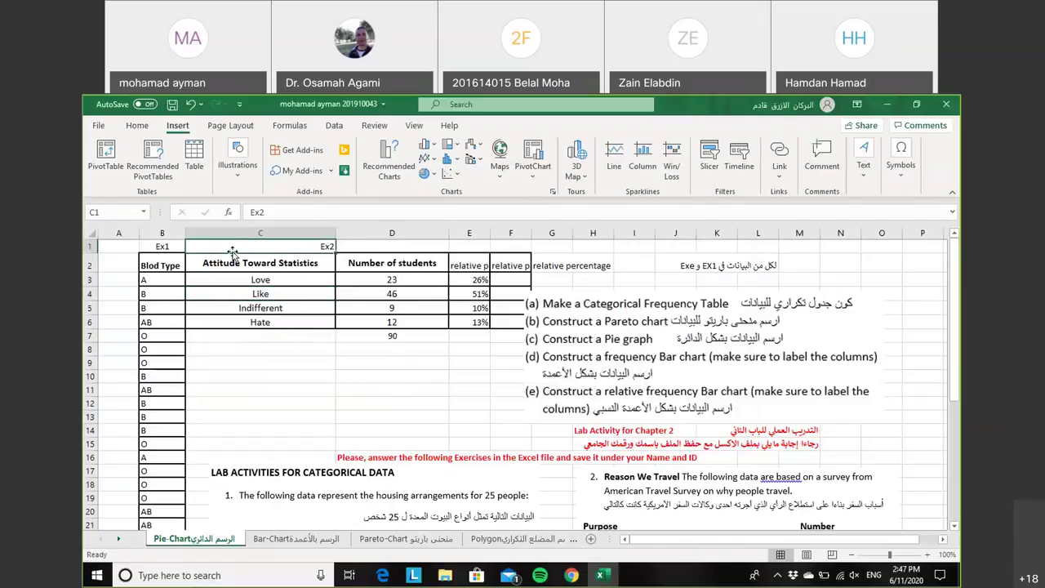
# Insert a 2-D pie chart from C1:E6 and apply the solid blue chart style with category and percentage labels.
pyautogui.moveTo(191, 250); pyautogui.dragTo(486, 324)
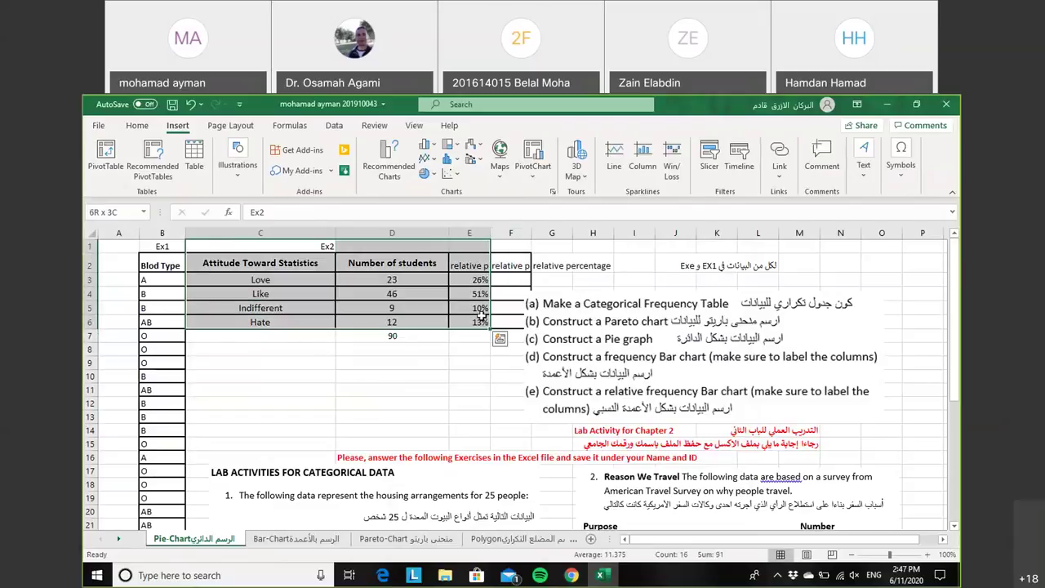
pyautogui.click(423, 174)
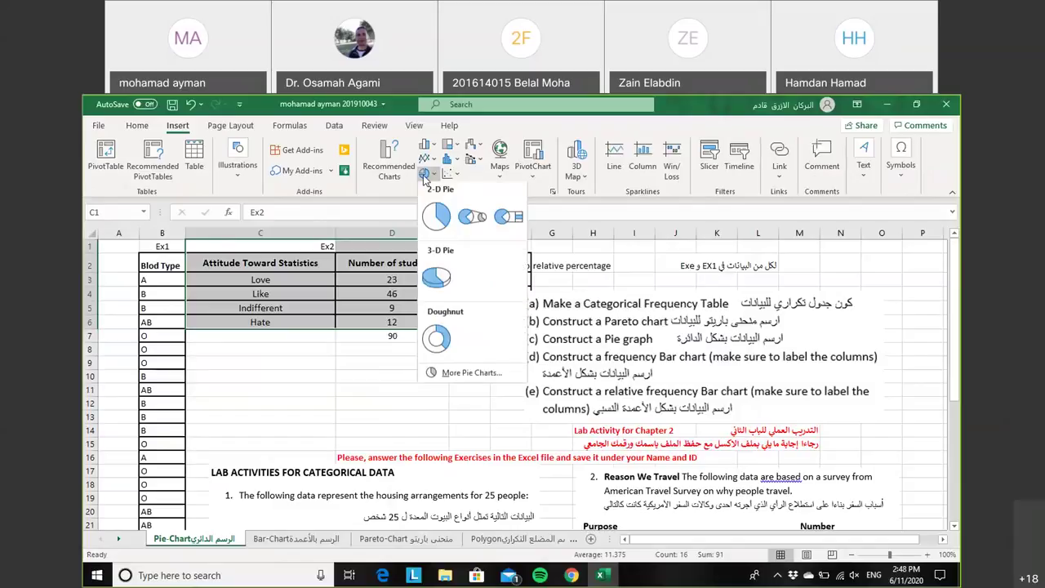
pyautogui.click(437, 217)
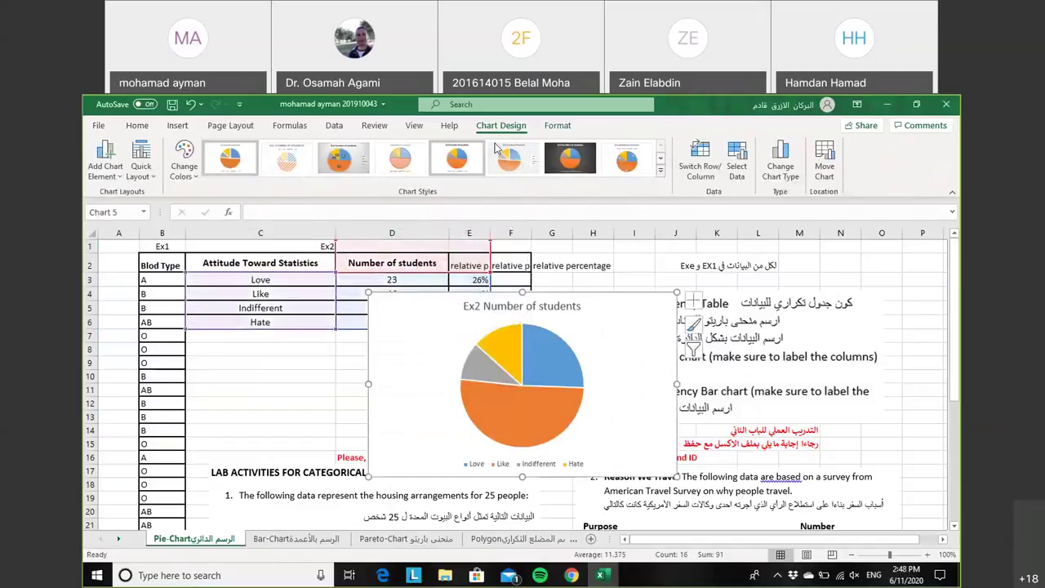
pyautogui.click(662, 172)
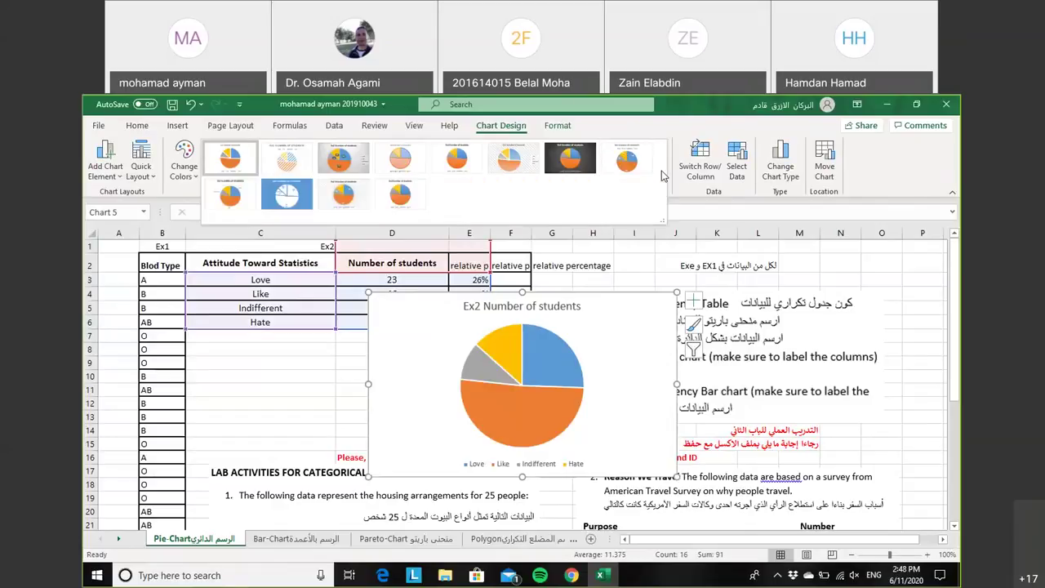
pyautogui.click(284, 199)
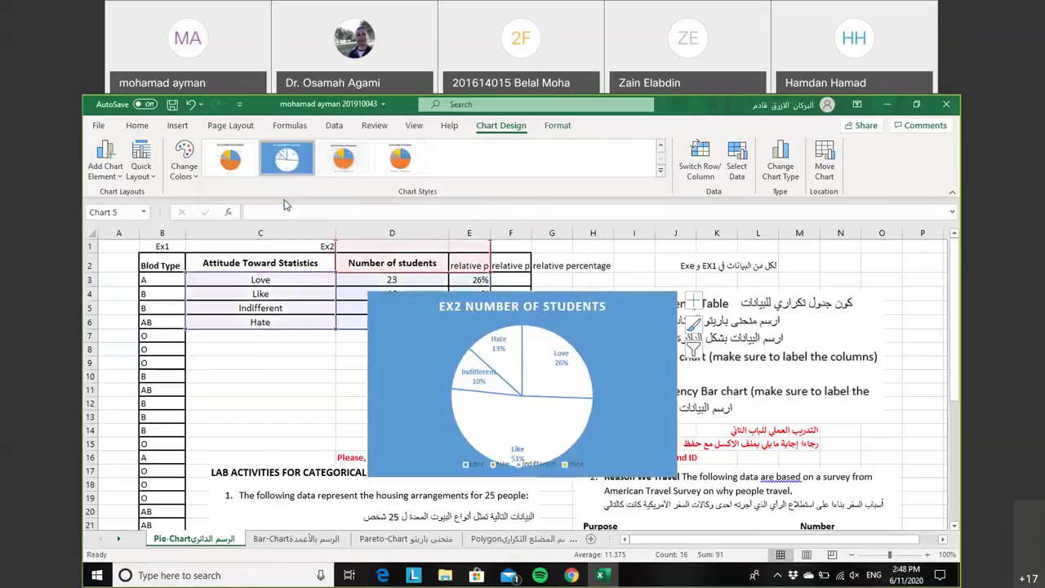
pyautogui.moveTo(673, 295); pyautogui.dragTo(758, 253)
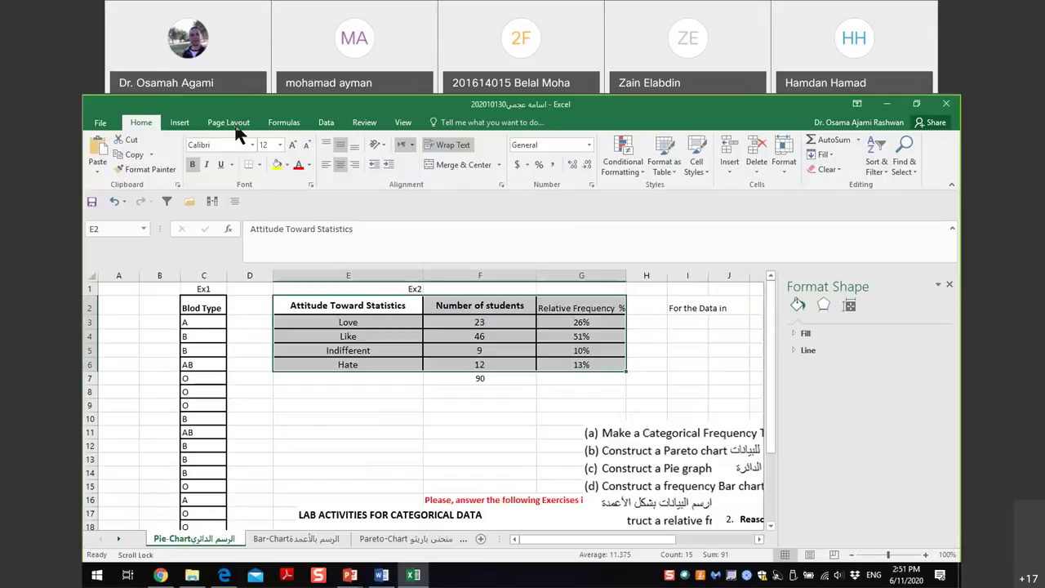
# Insert a 2-D pie chart from E2:G6 and give it the solid blue style with category and percentage labels.
pyautogui.click(183, 127)
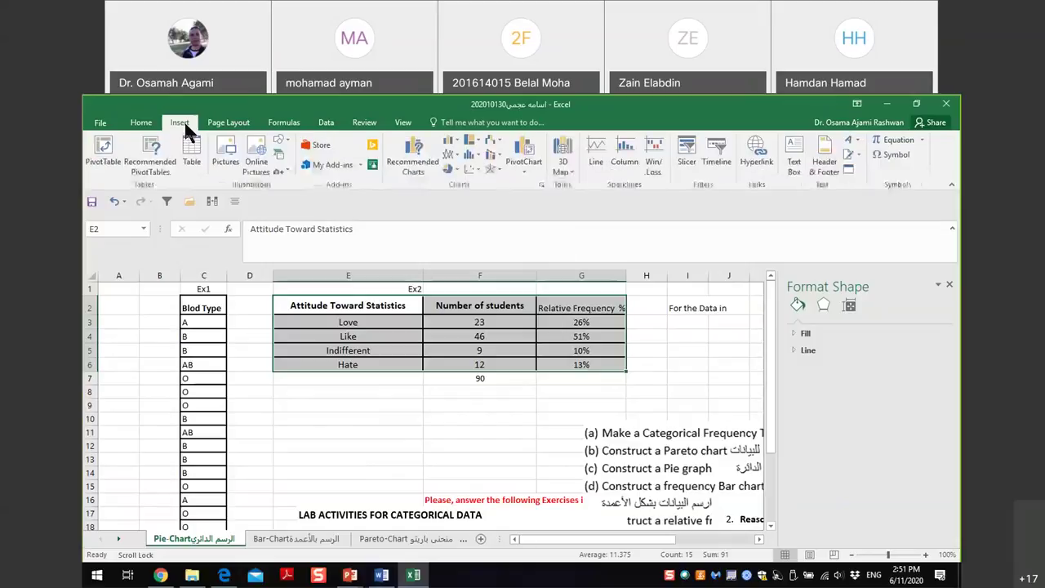
pyautogui.click(451, 170)
pyautogui.click(460, 210)
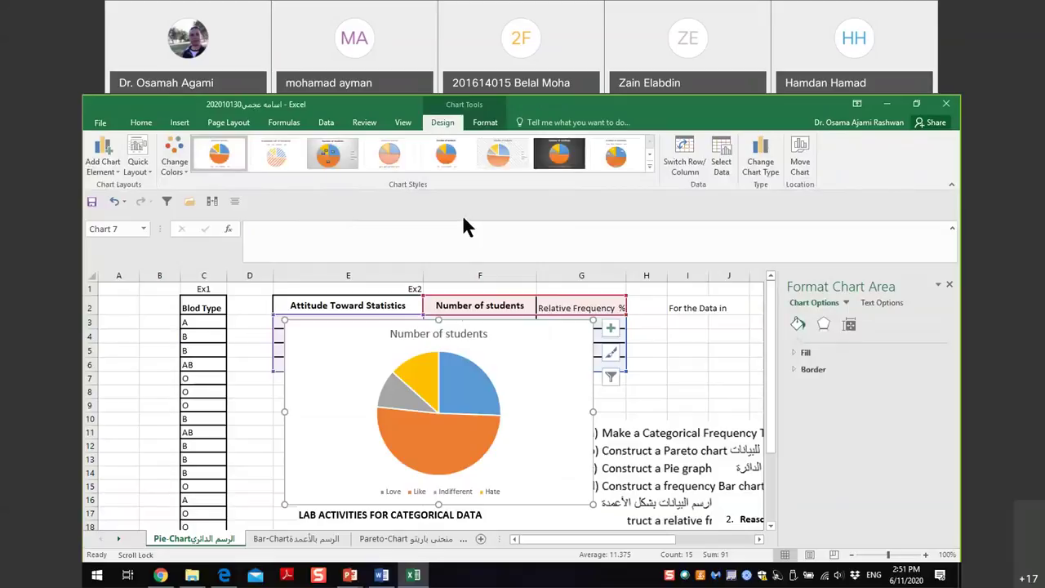
pyautogui.click(330, 155)
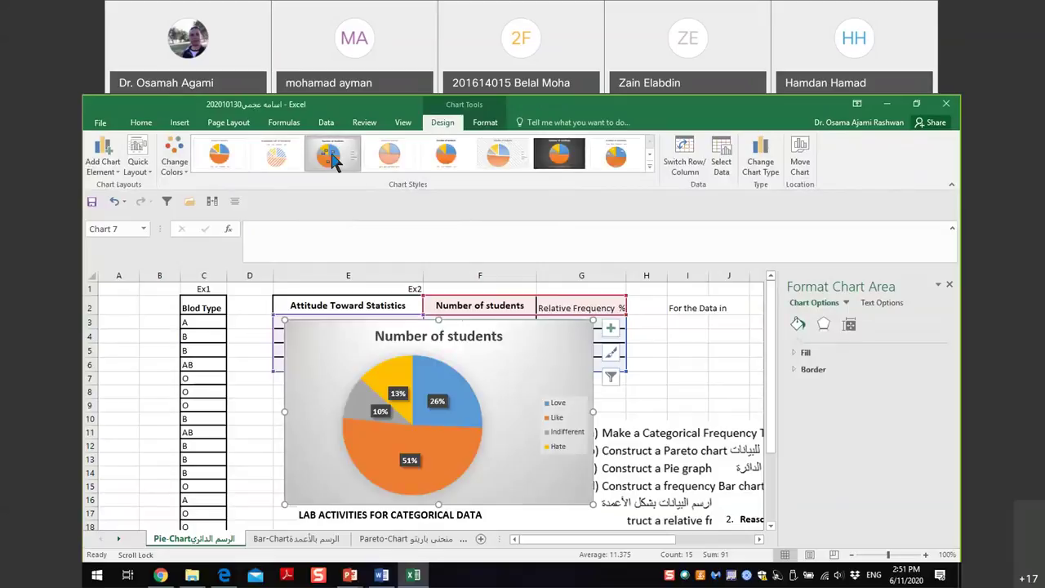
pyautogui.click(649, 166)
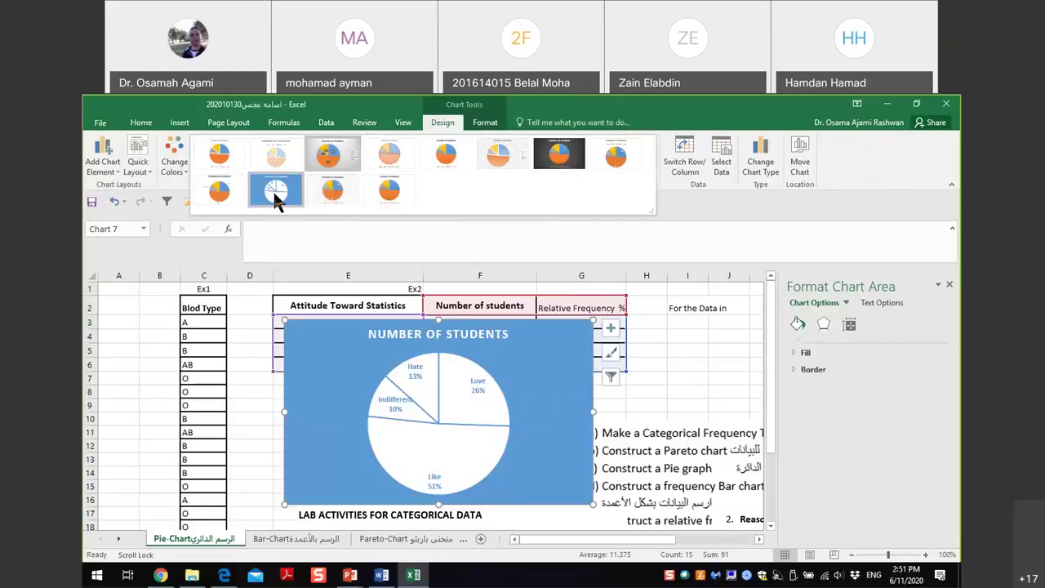
pyautogui.click(275, 198)
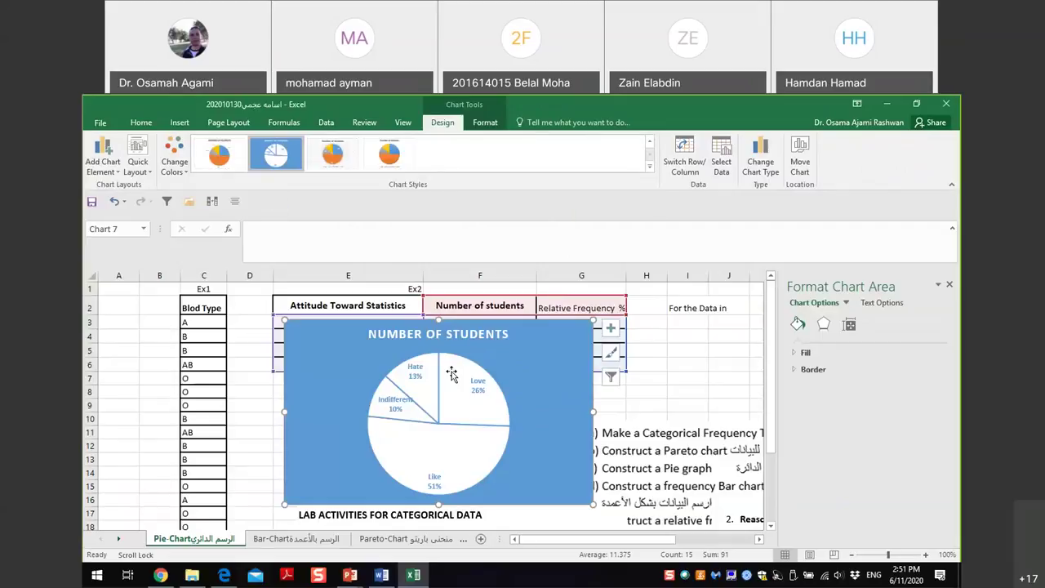
# Examine the pie chart's data labels, slices and available chart elements.
pyautogui.click(479, 396)
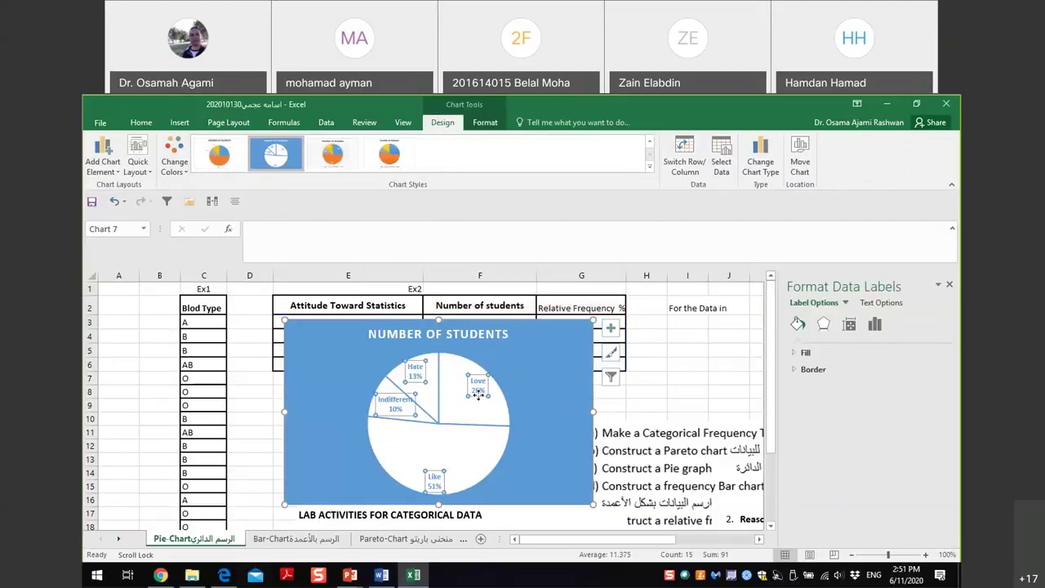
pyautogui.click(505, 432)
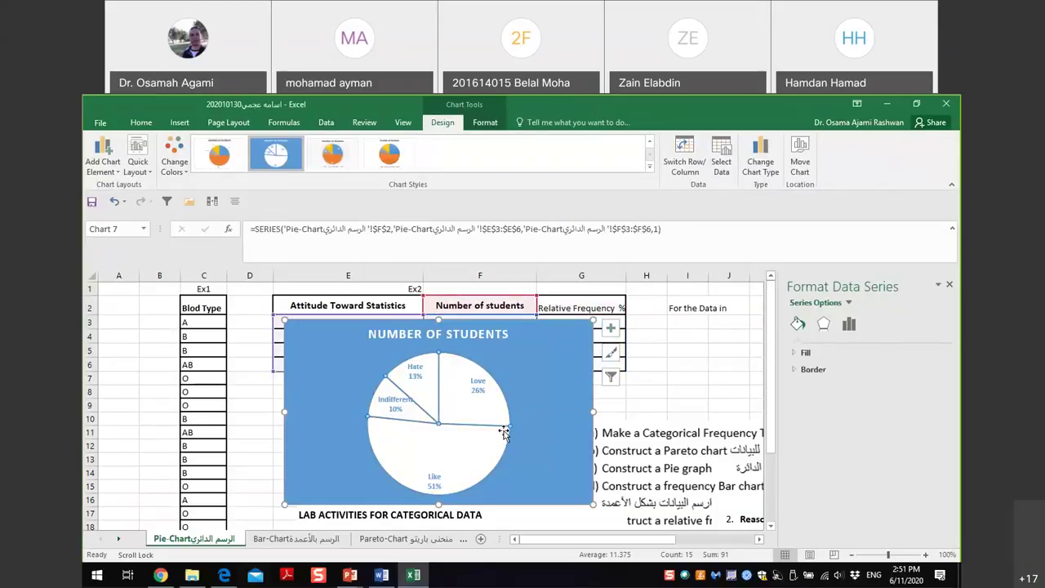
pyautogui.click(617, 332)
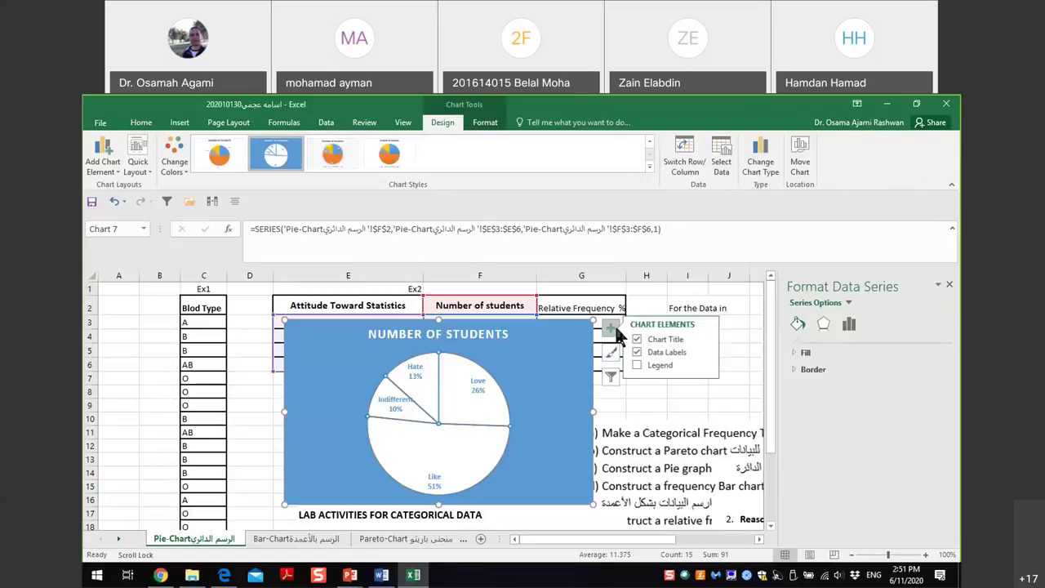
pyautogui.click(532, 399)
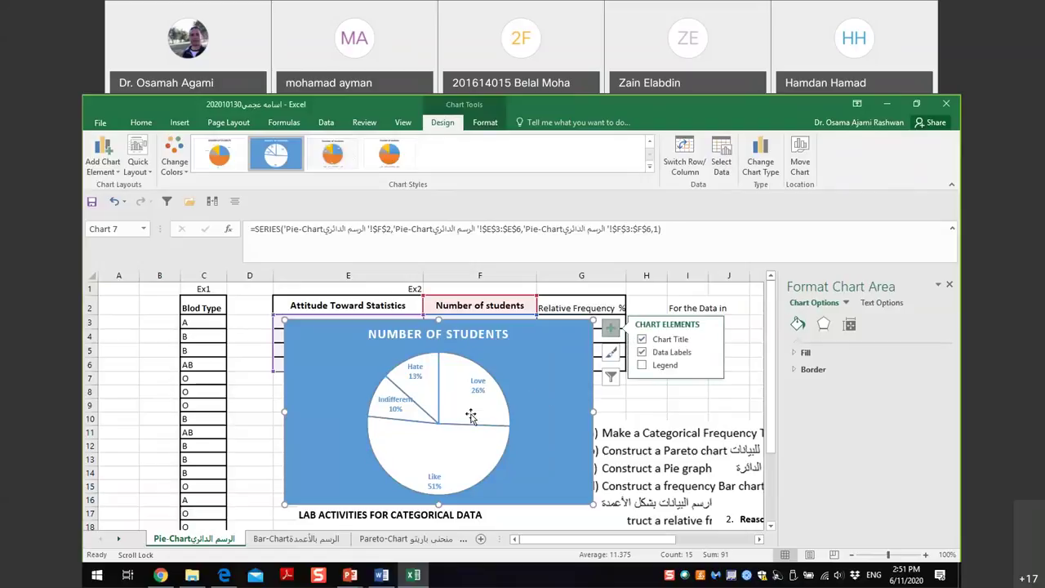
# Examine the format options of the pie chart's series and Love slice, along with the available chart elements.
pyautogui.click(466, 414)
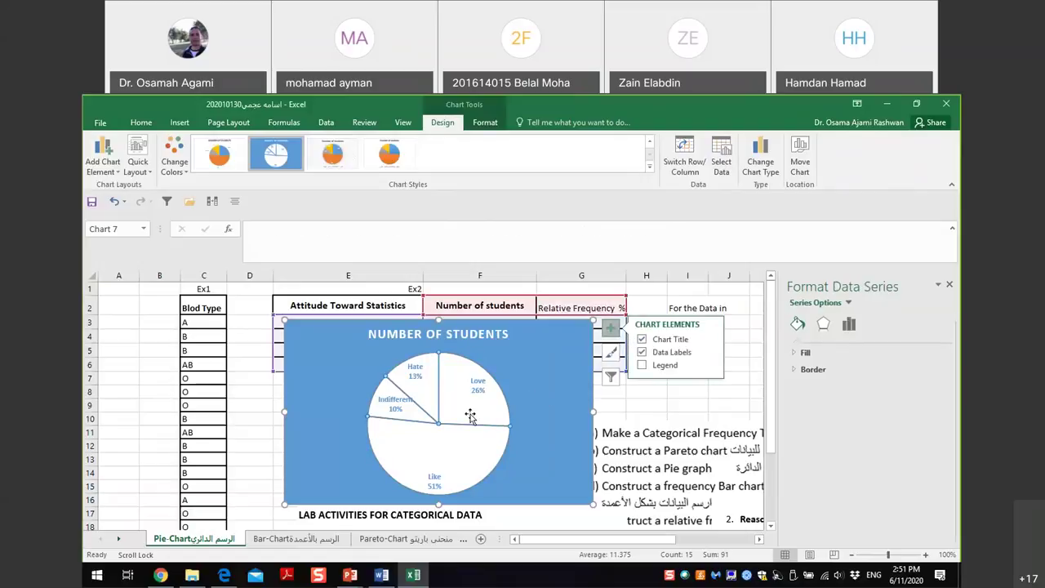
pyautogui.click(949, 285)
pyautogui.click(610, 327)
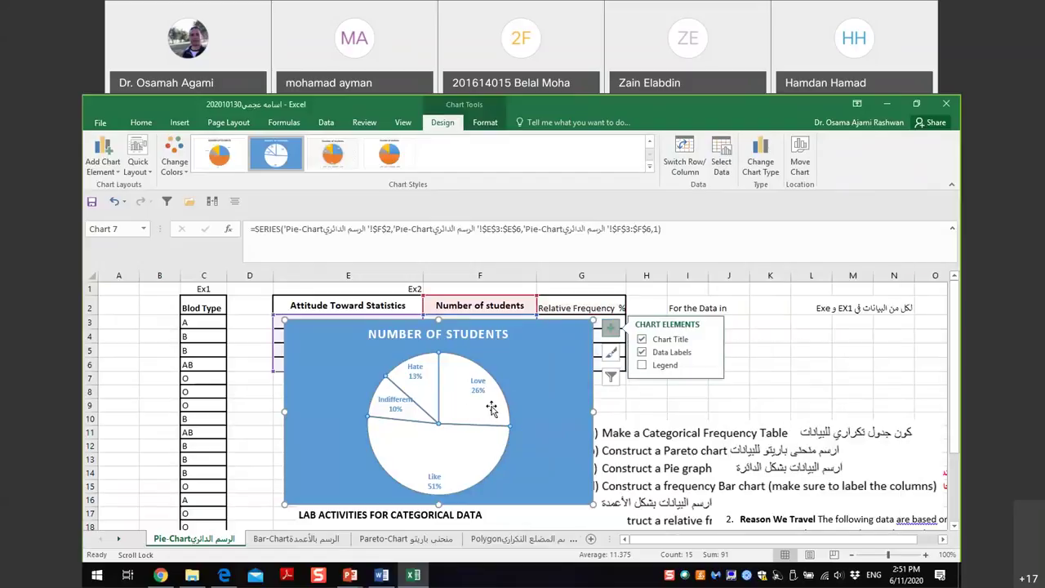
pyautogui.doubleClick(492, 408)
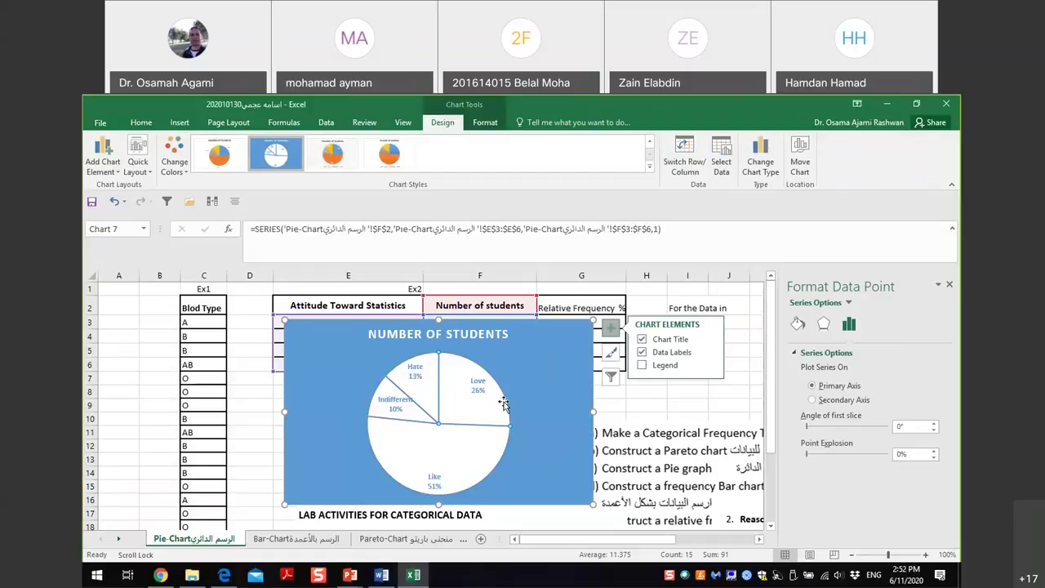
pyautogui.moveTo(506, 403)
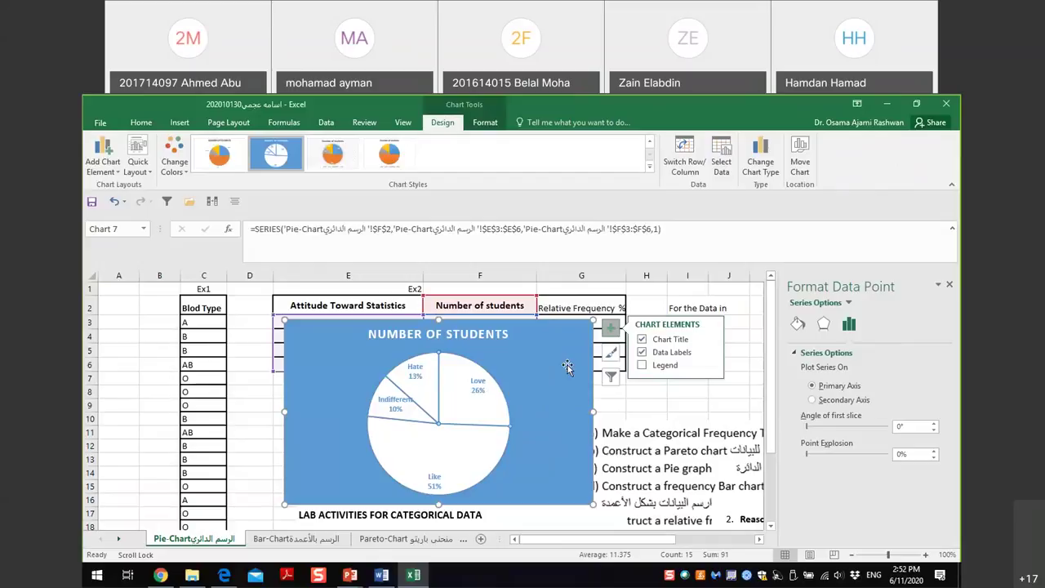
pyautogui.click(949, 284)
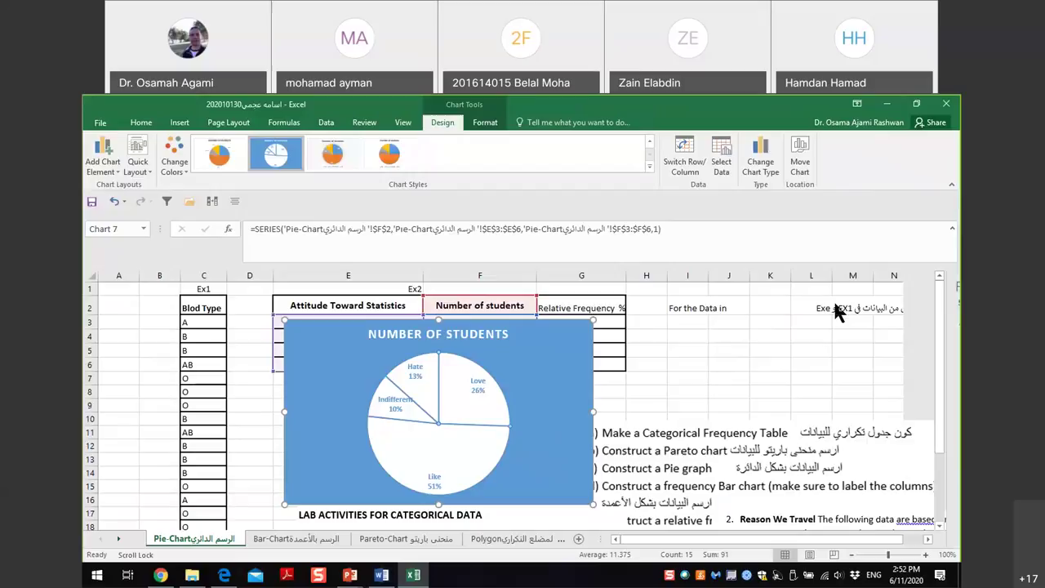
pyautogui.doubleClick(463, 412)
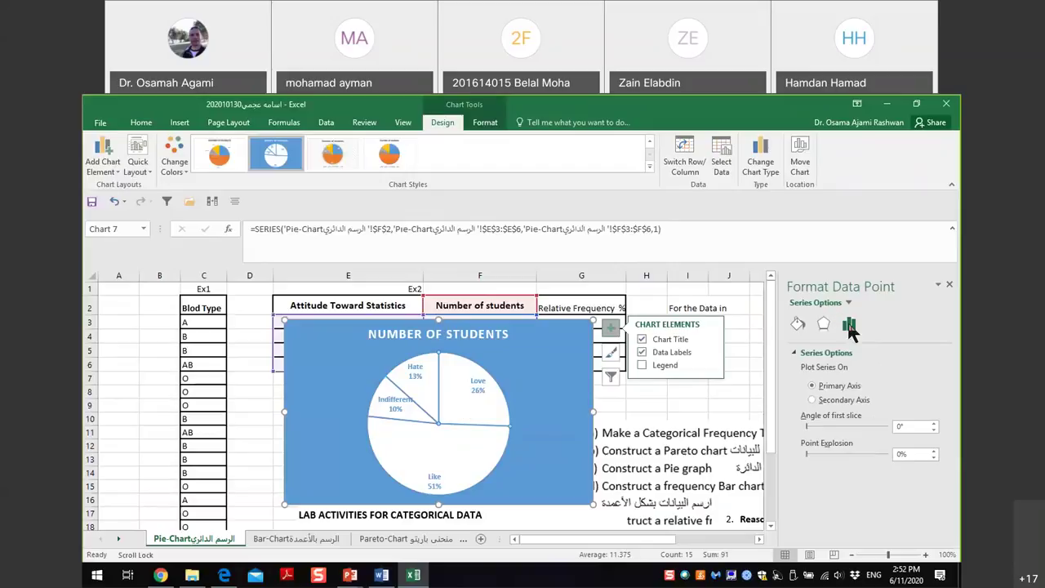
pyautogui.click(849, 325)
pyautogui.click(948, 284)
pyautogui.click(948, 284)
pyautogui.click(610, 328)
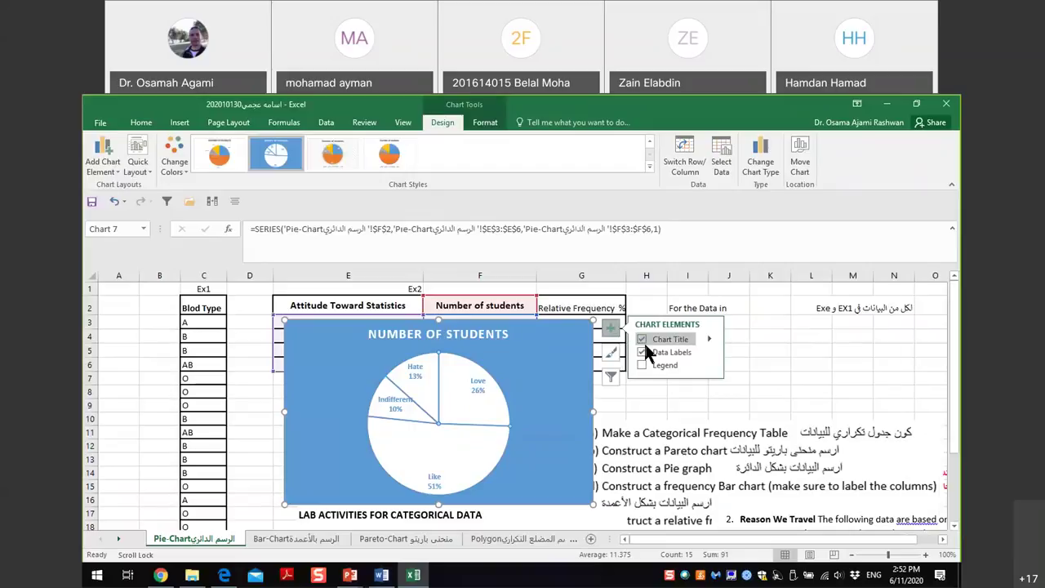
pyautogui.click(610, 328)
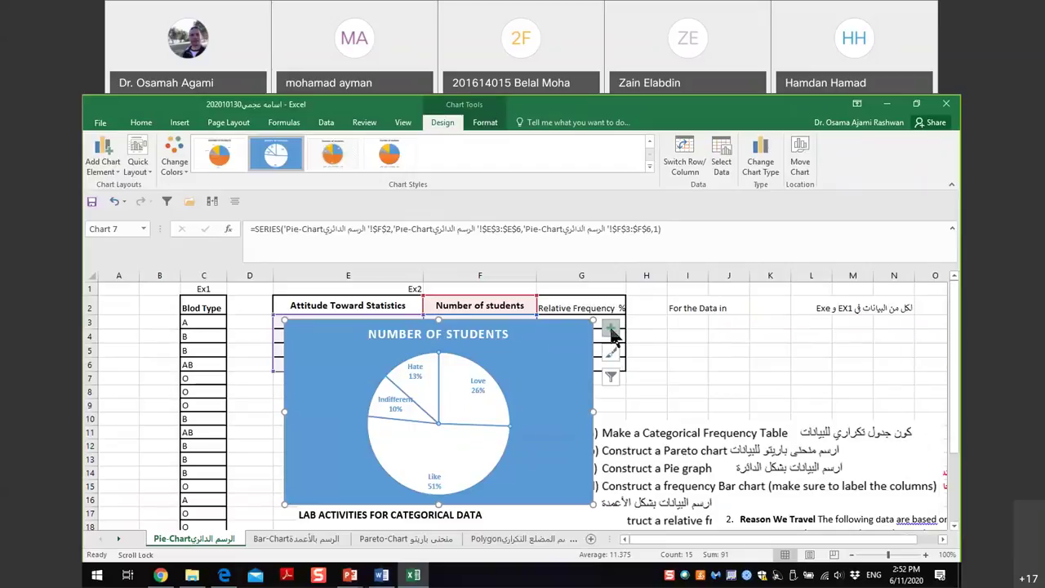
# Apply the light textured chart style with multicoloured slices, inside labels and a legend below to the pie chart.
pyautogui.click(612, 354)
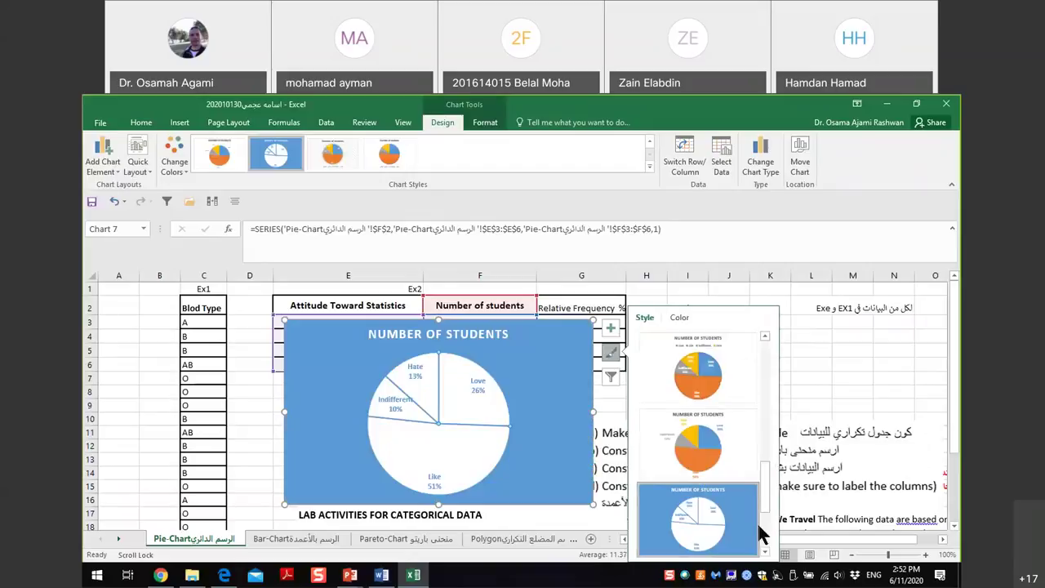
pyautogui.click(764, 530)
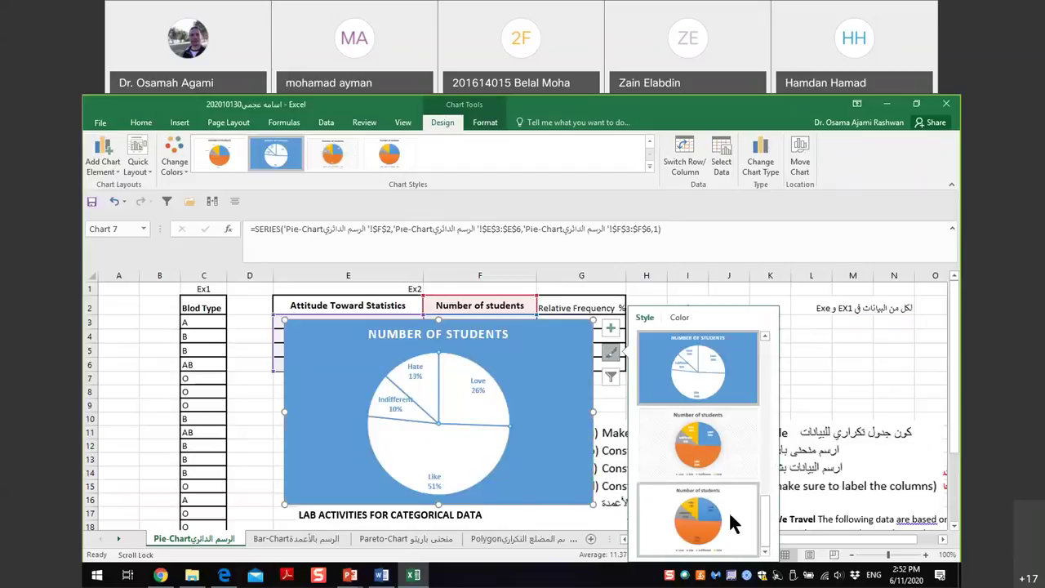
pyautogui.click(699, 453)
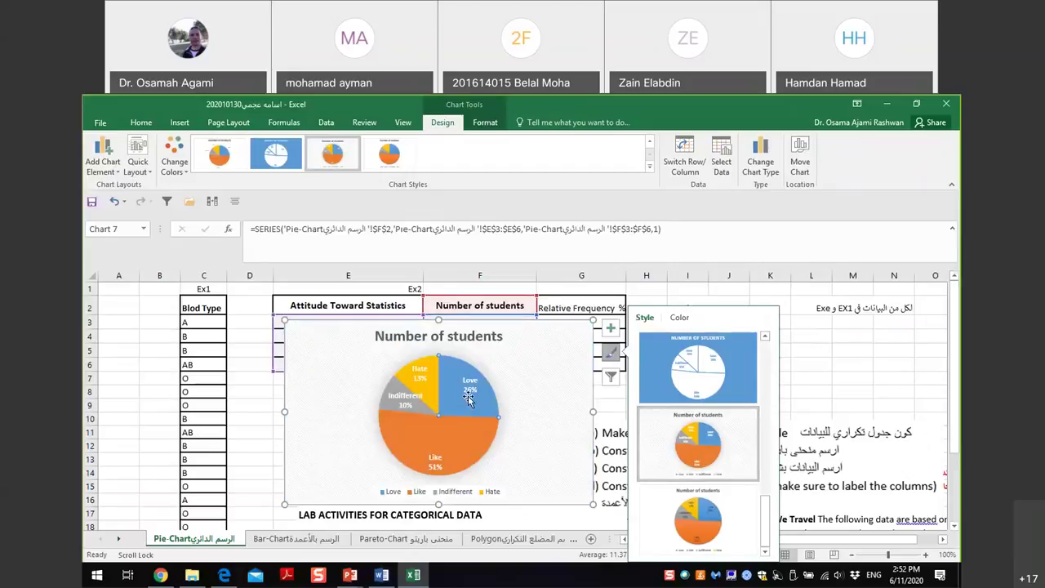
# Add the value to the pie chart's data labels alongside the category name and percentage.
pyautogui.doubleClick(468, 397)
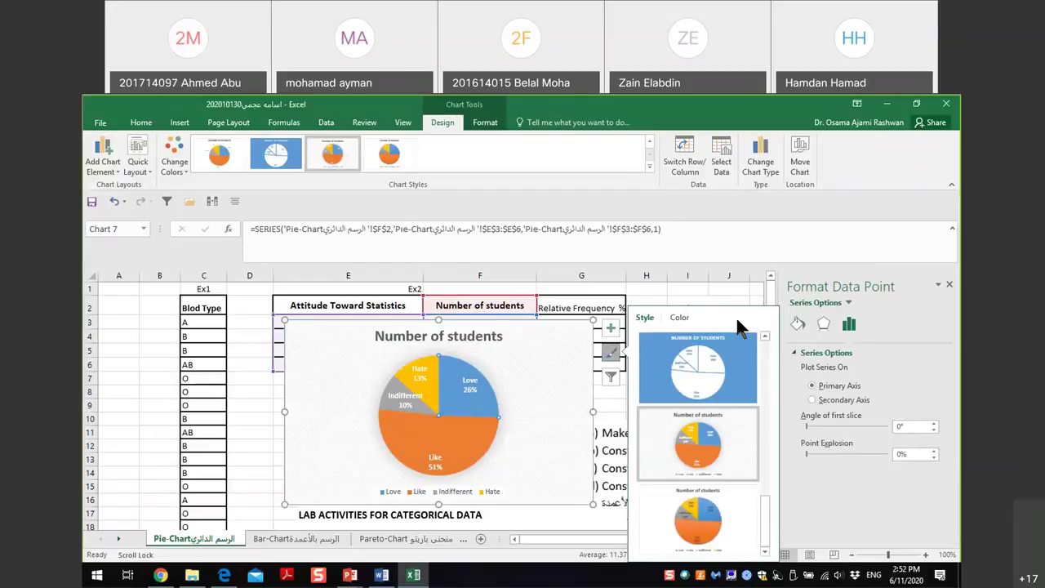
pyautogui.click(543, 419)
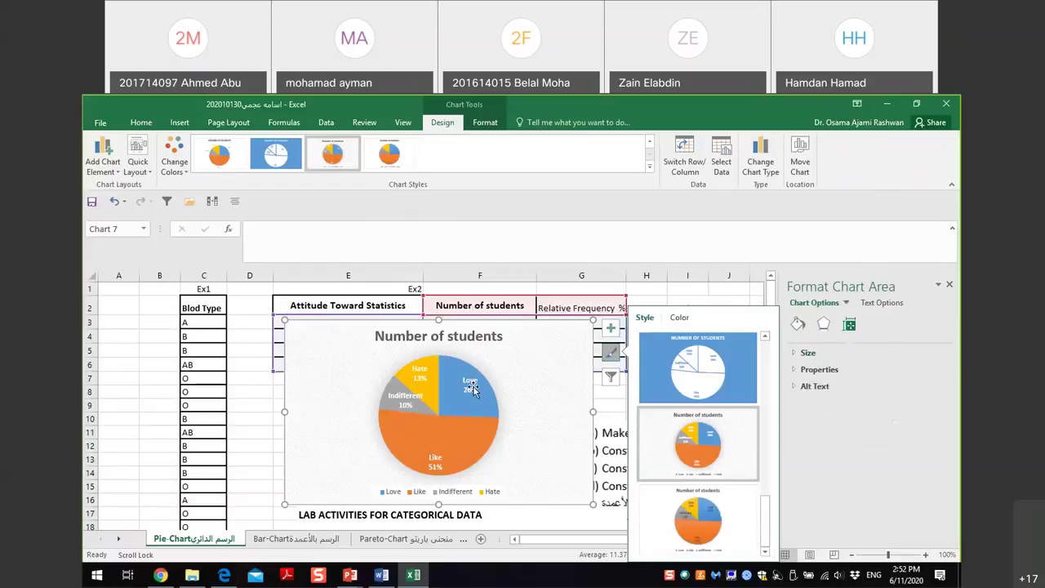
pyautogui.click(473, 390)
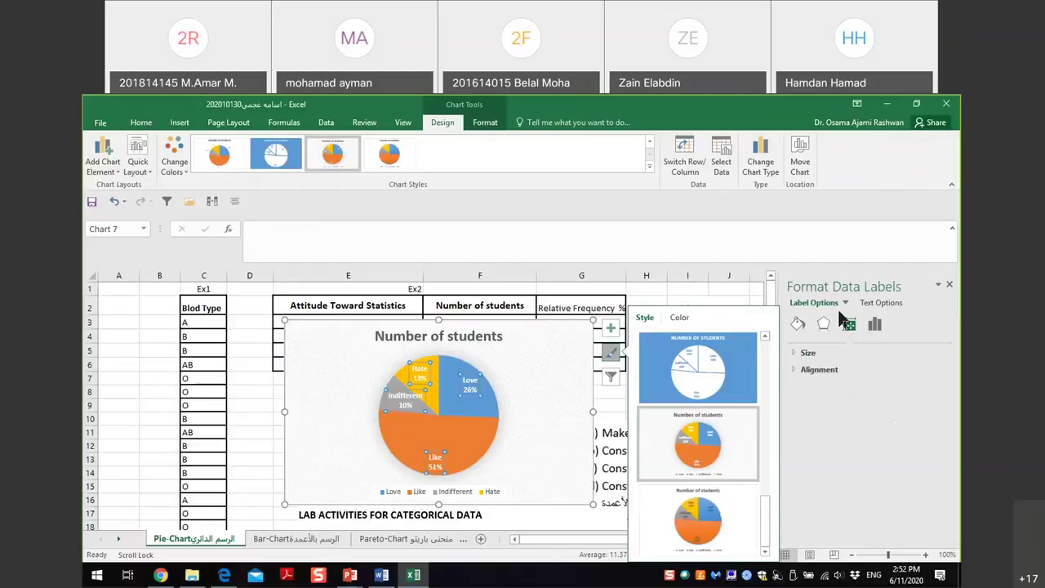
pyautogui.click(948, 284)
pyautogui.doubleClick(463, 390)
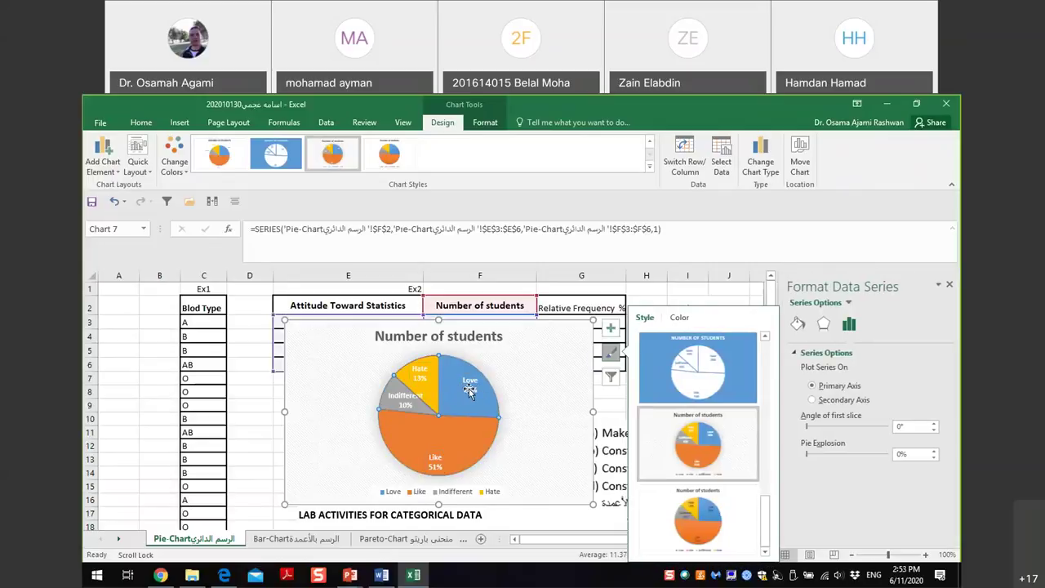
pyautogui.click(468, 390)
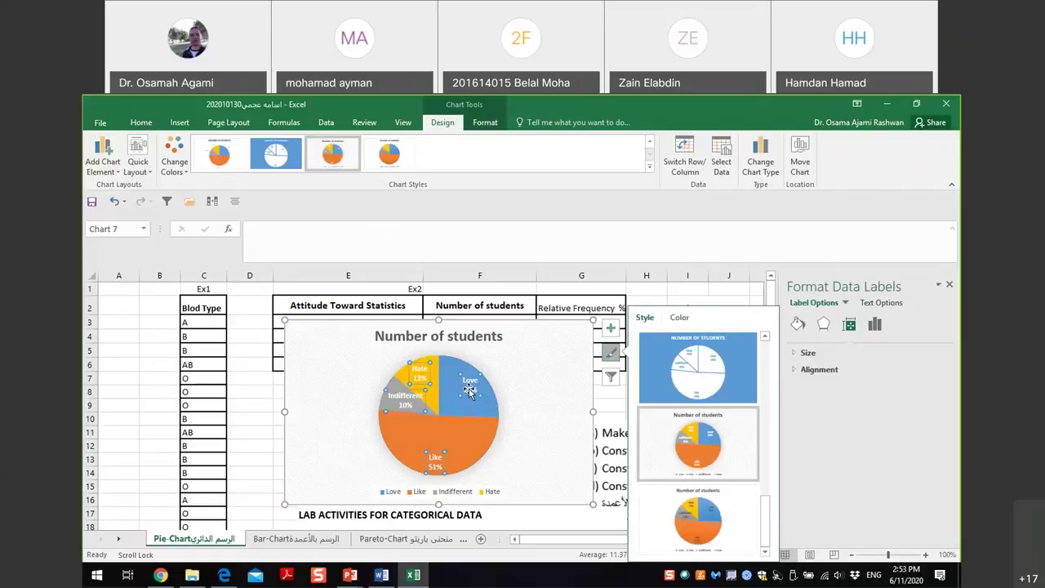
pyautogui.click(872, 327)
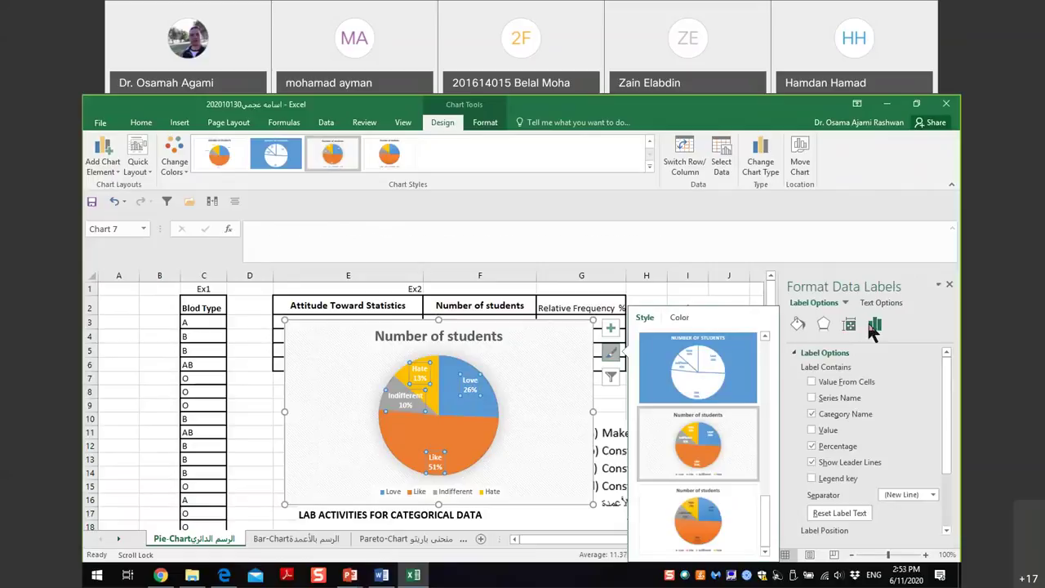
pyautogui.click(811, 429)
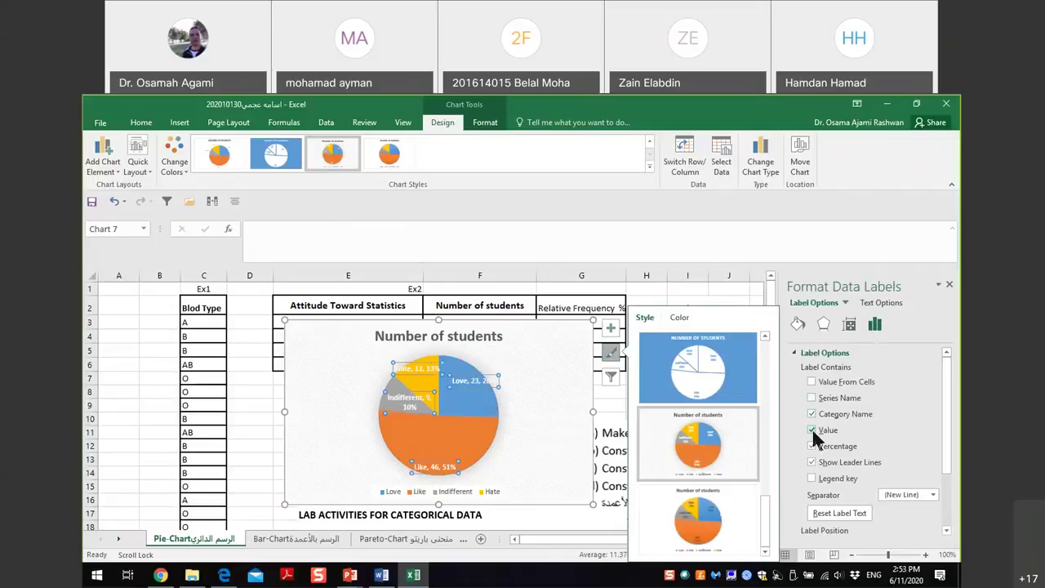
pyautogui.click(579, 395)
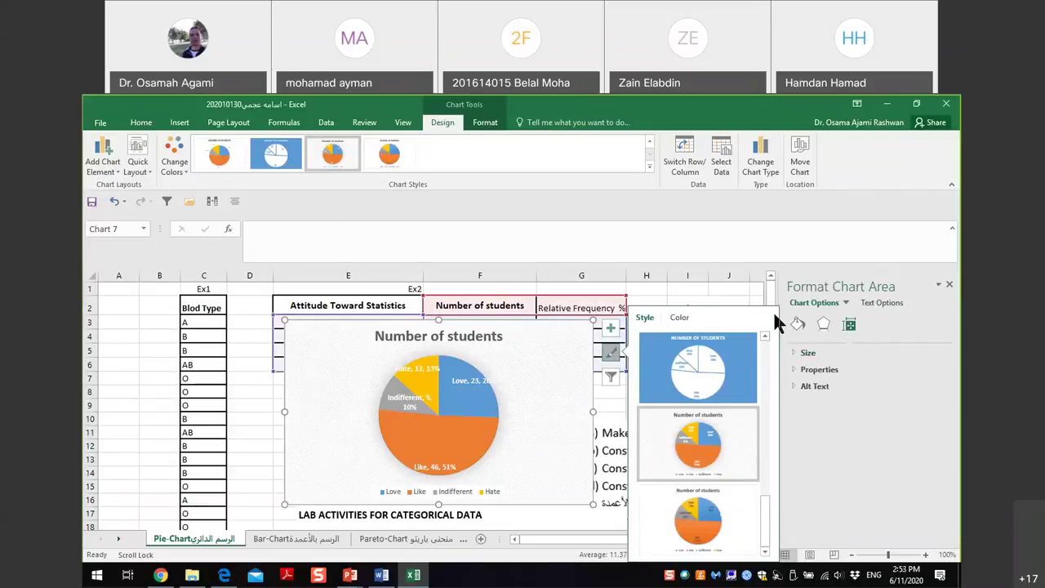
pyautogui.click(948, 286)
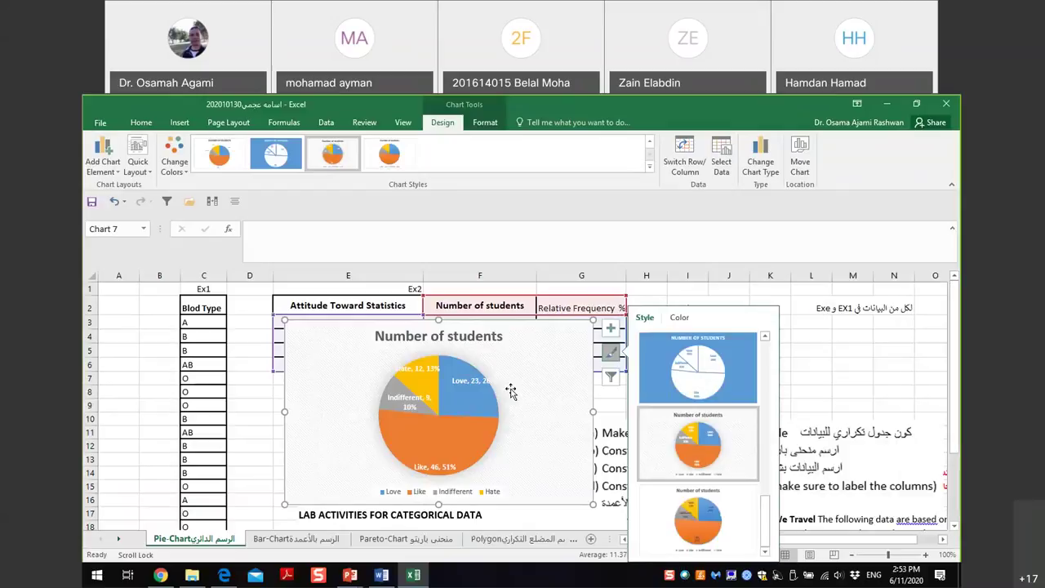
pyautogui.click(817, 351)
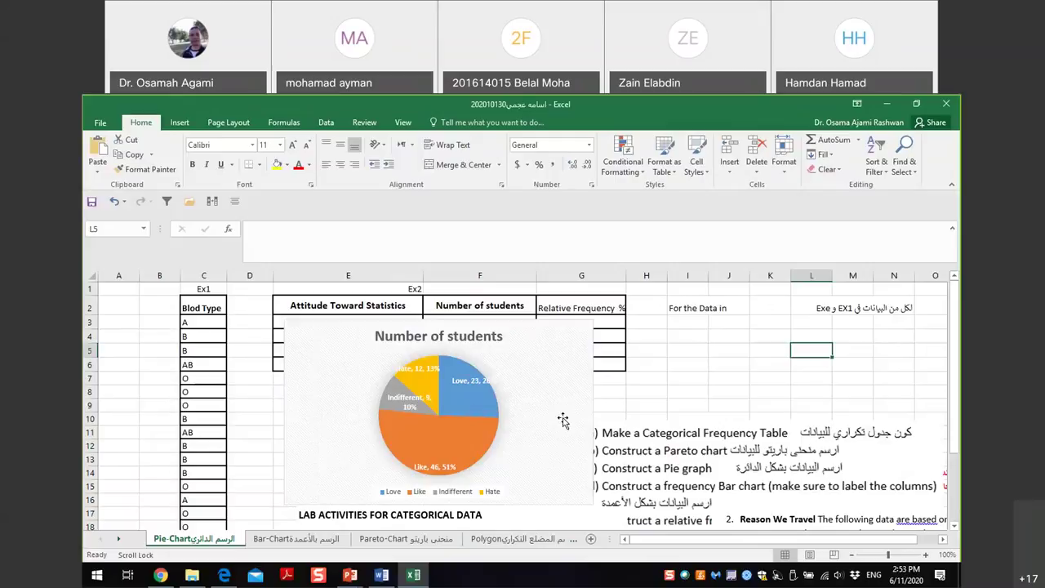
# Move the pie chart below the attitude table and insert a 2-D clustered column chart from E2:G6.
pyautogui.click(688, 363)
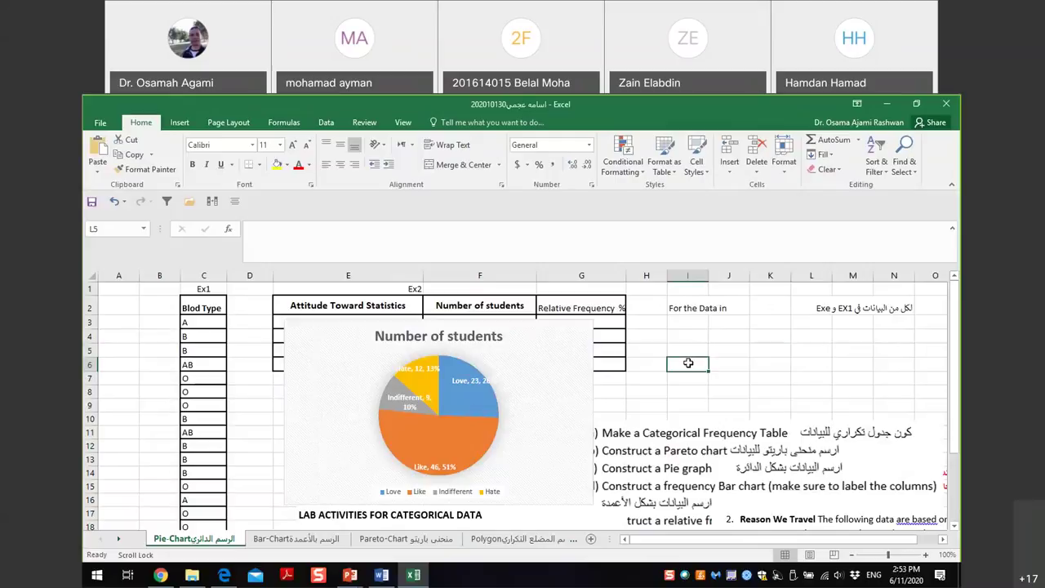
pyautogui.click(179, 123)
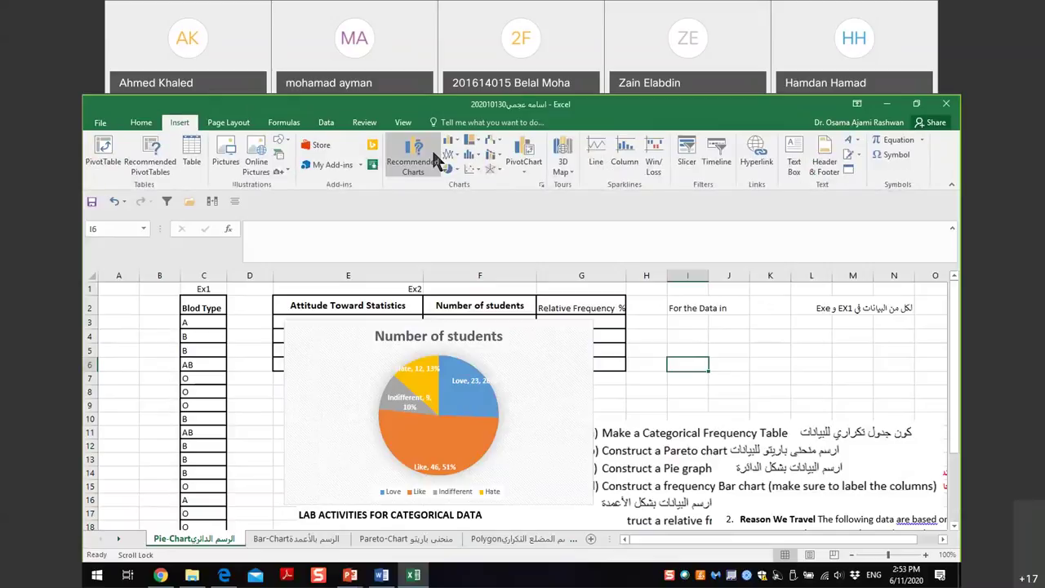
pyautogui.moveTo(516, 340); pyautogui.dragTo(441, 422)
pyautogui.moveTo(348, 305); pyautogui.dragTo(581, 365)
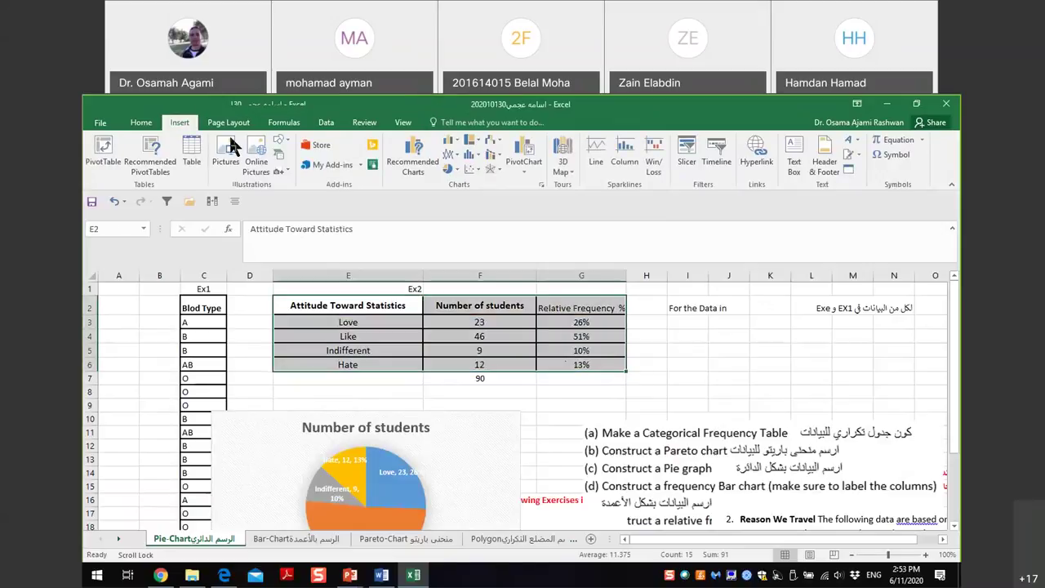
pyautogui.click(453, 141)
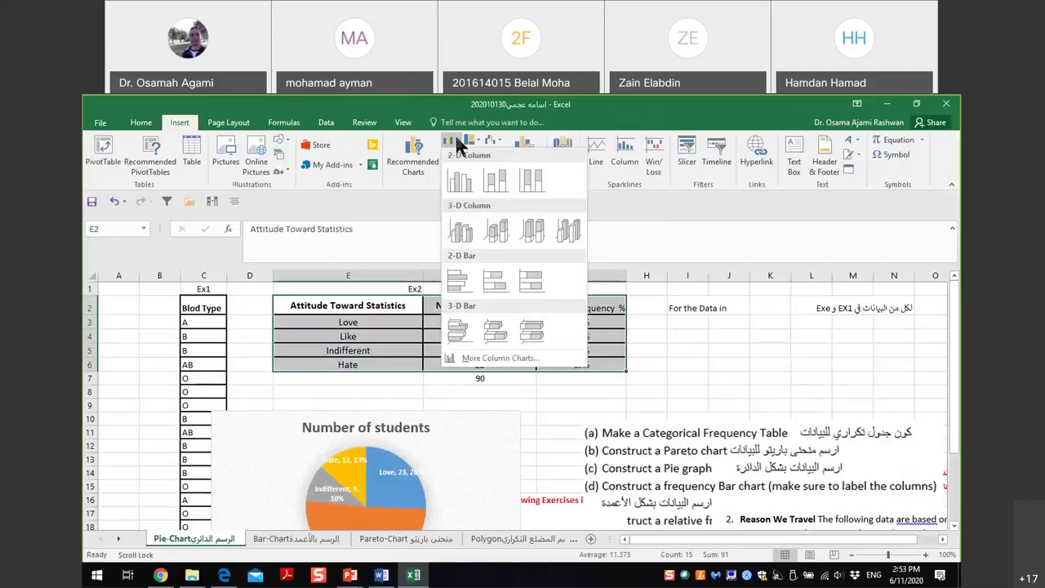
pyautogui.click(460, 184)
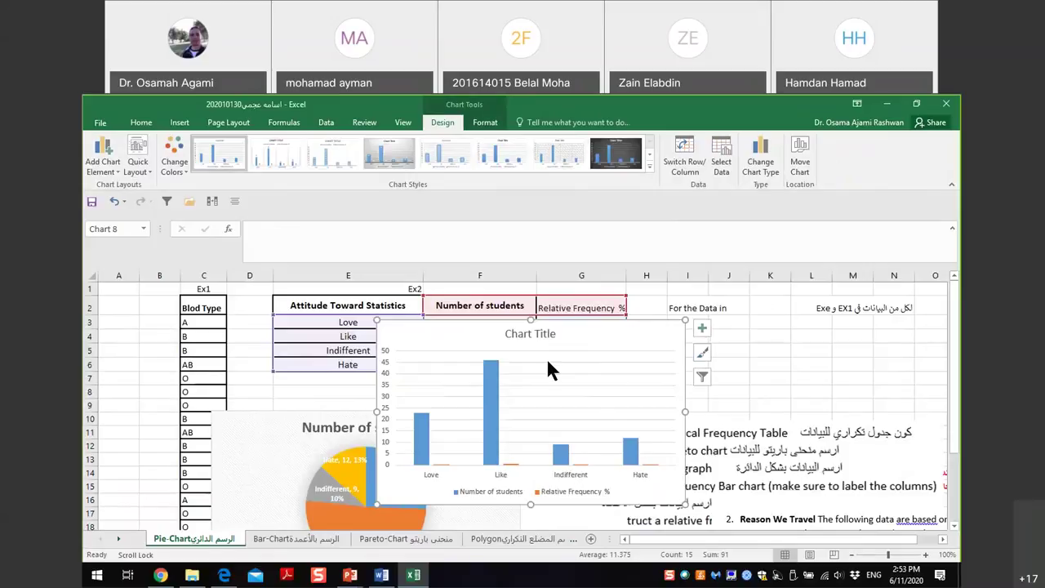
# Apply the grey gradient chart style with data labels to the column chart and make the chart taller in both directions.
pyautogui.click(616, 153)
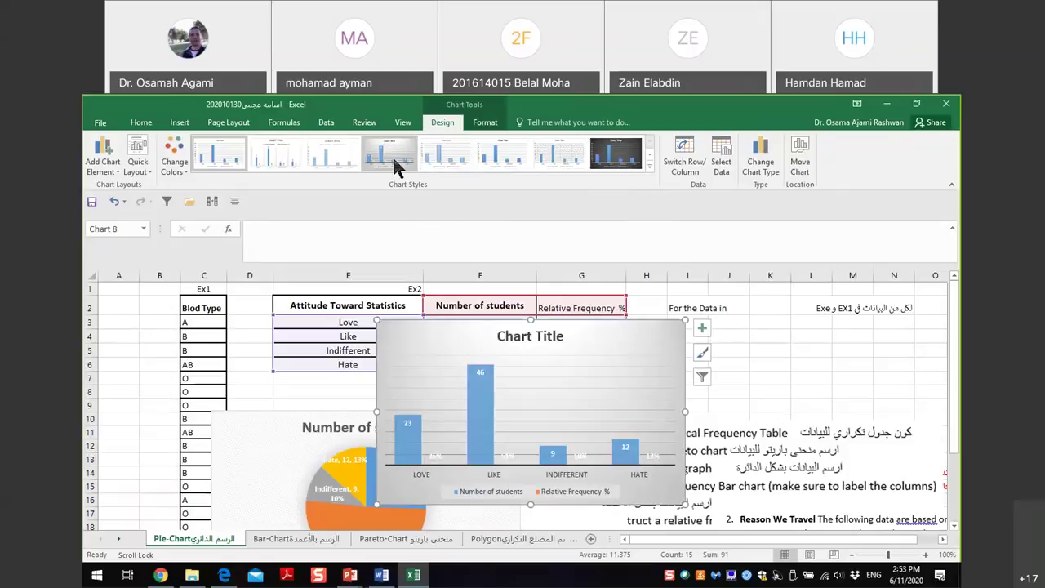
pyautogui.click(392, 154)
pyautogui.moveTo(532, 322); pyautogui.dragTo(534, 263)
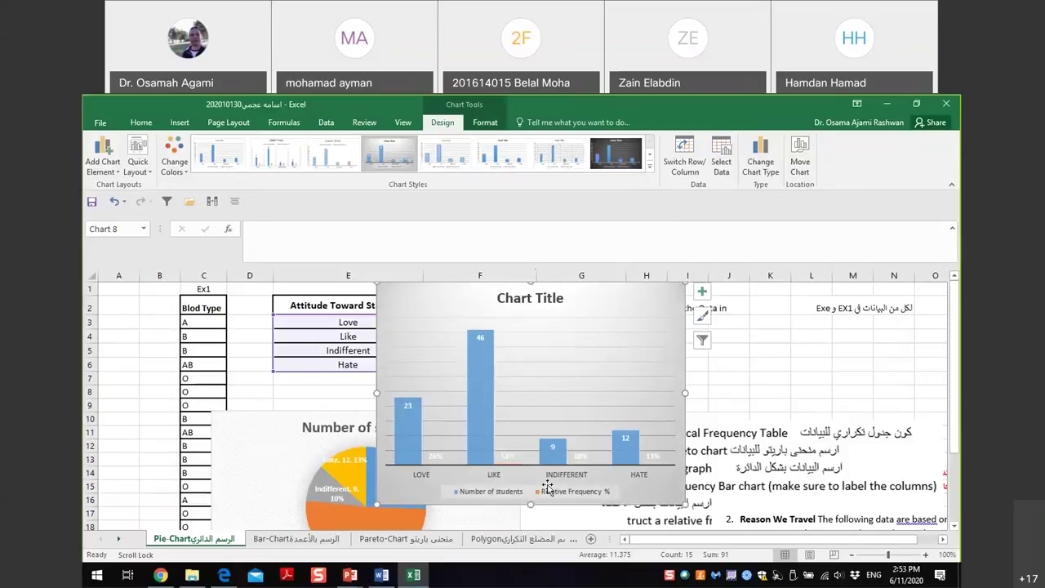
pyautogui.moveTo(530, 503); pyautogui.dragTo(536, 575)
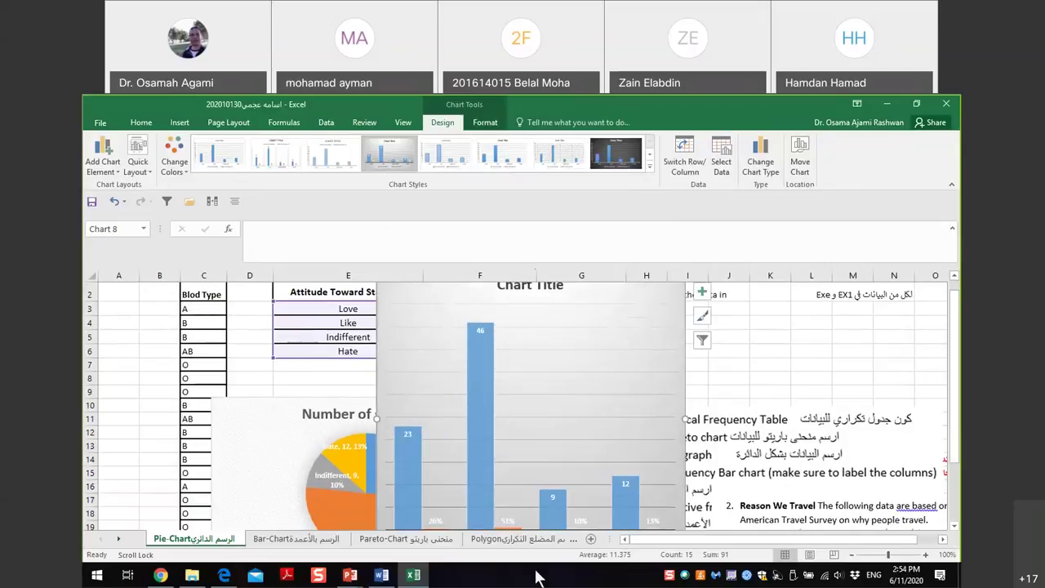
# Switch the column chart to the plain white first chart style with a vertical axis and horizontal gridlines.
pyautogui.scroll(-2, 955, 400)
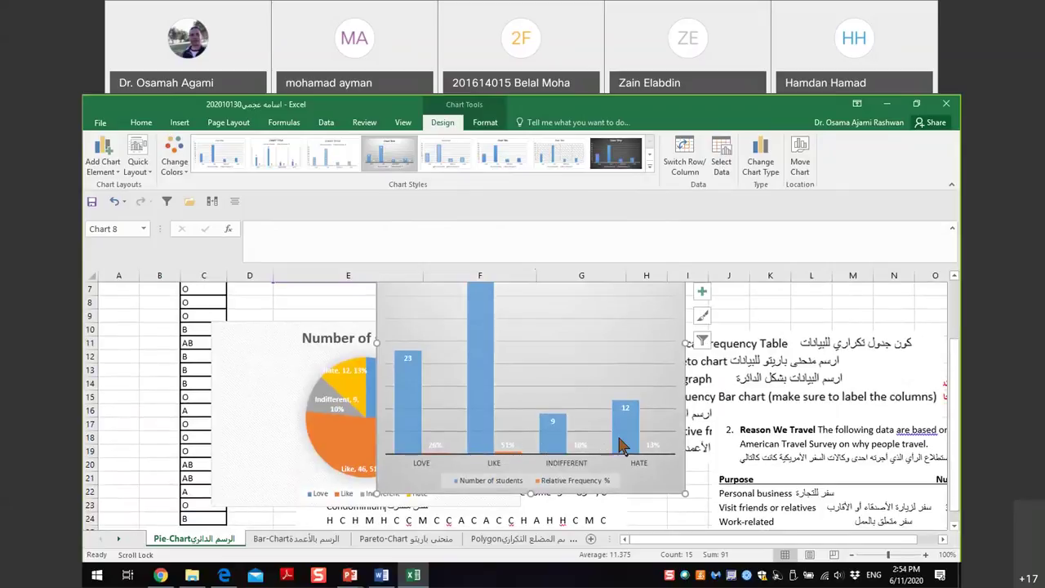
pyautogui.moveTo(957, 454); pyautogui.dragTo(945, 380)
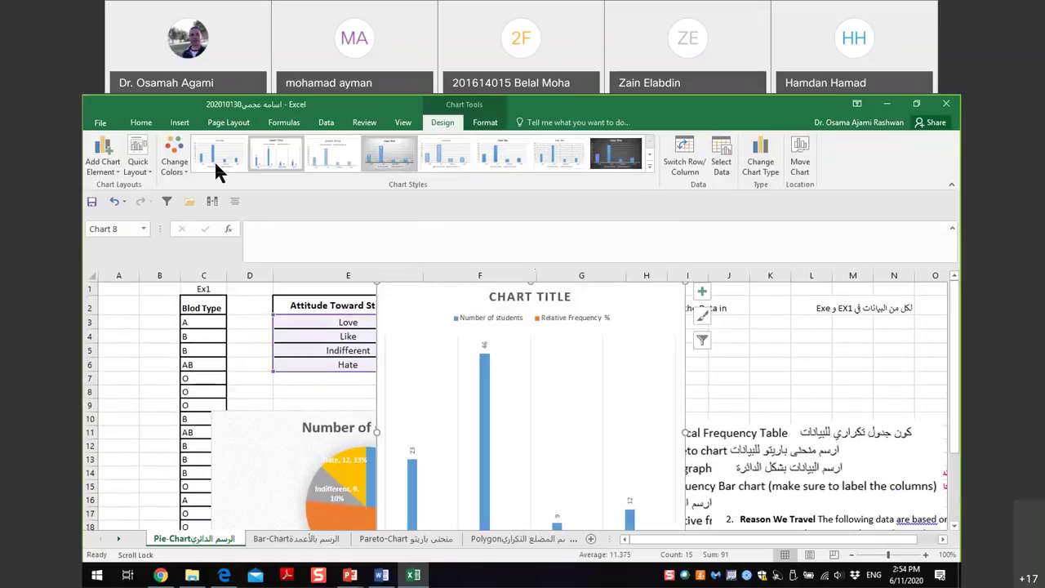
pyautogui.click(211, 154)
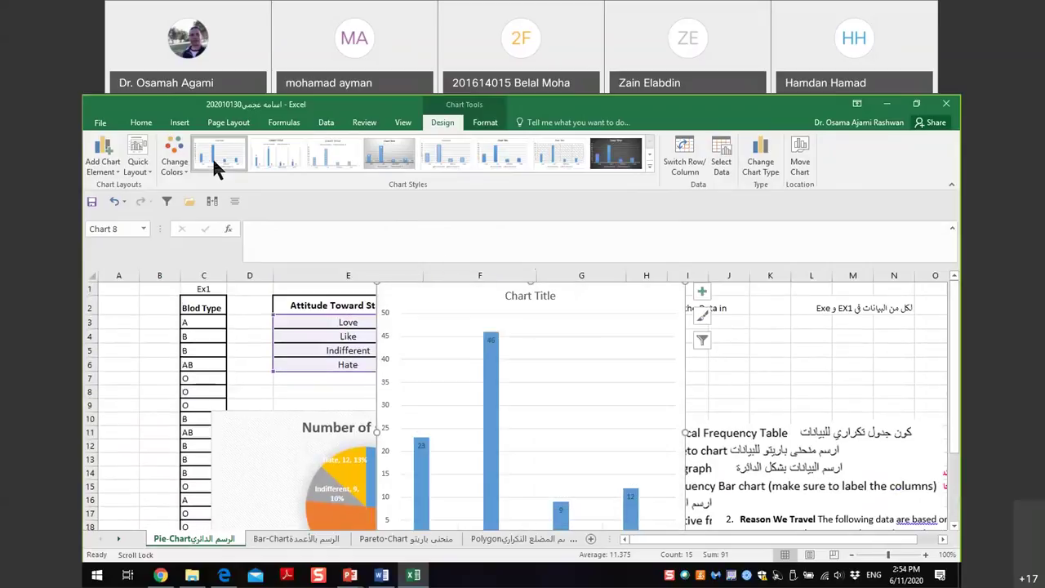
pyautogui.doubleClick(386, 385)
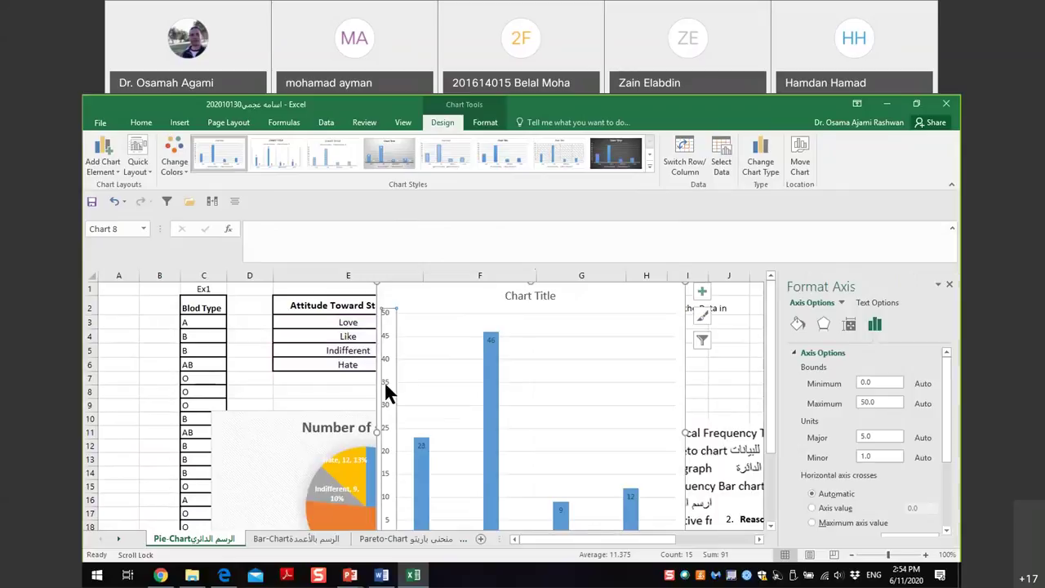
pyautogui.click(571, 403)
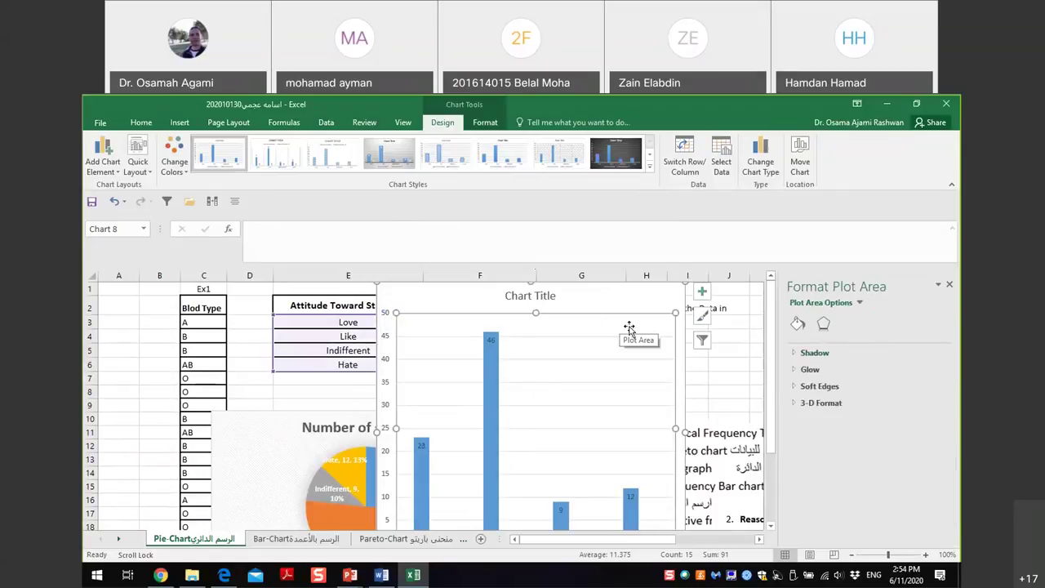
pyautogui.click(701, 291)
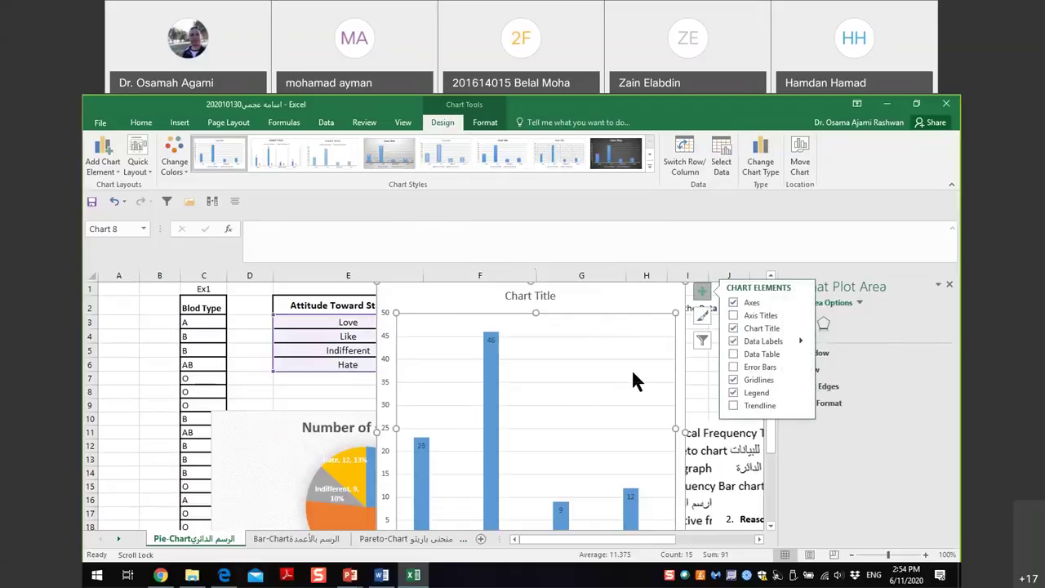
pyautogui.click(677, 349)
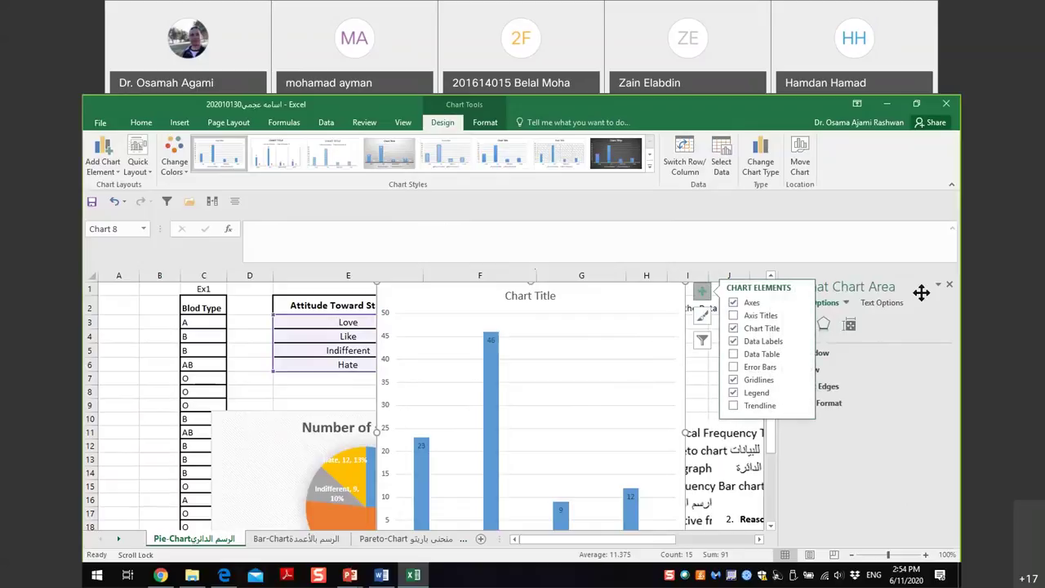
pyautogui.doubleClick(949, 294)
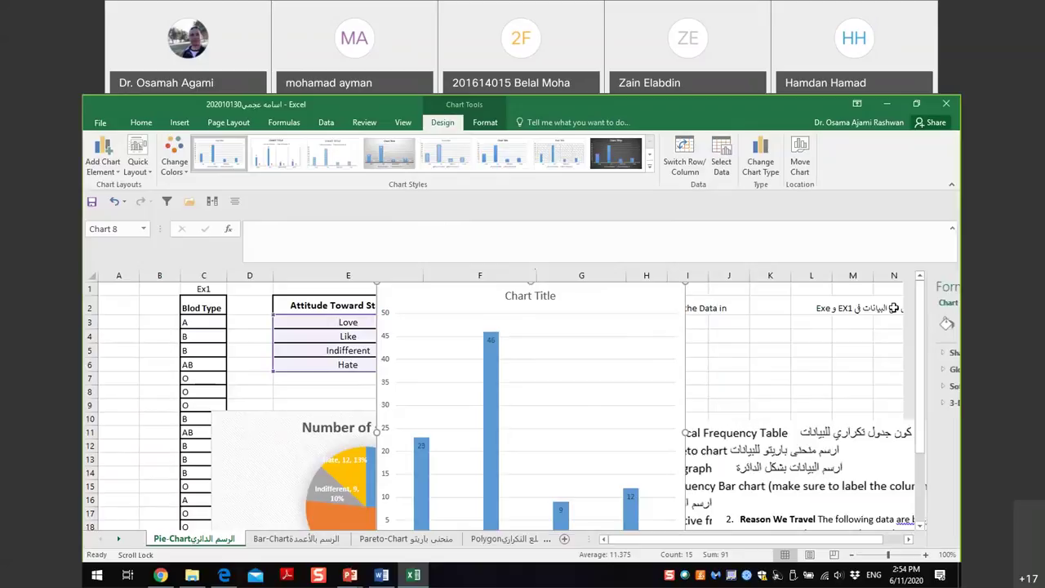
# Add a data table to the column chart and move the chart below the attitude table.
pyautogui.click(701, 291)
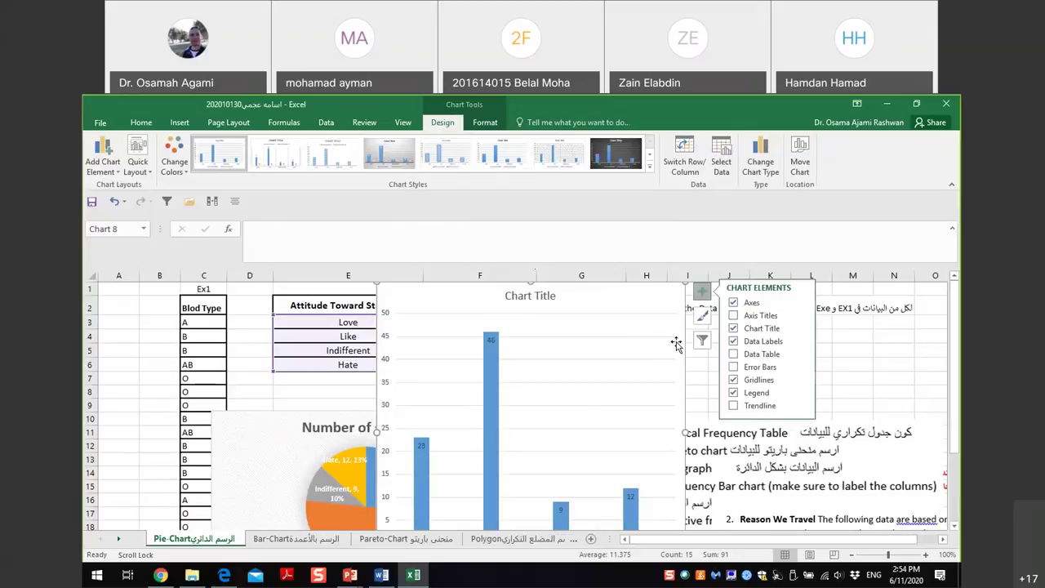
pyautogui.click(733, 302)
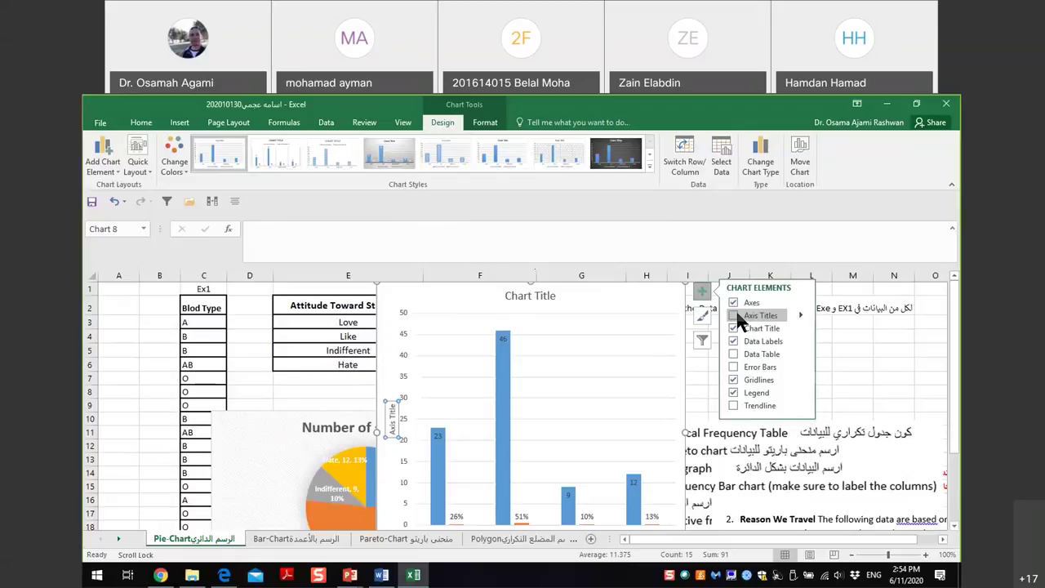
pyautogui.click(733, 315)
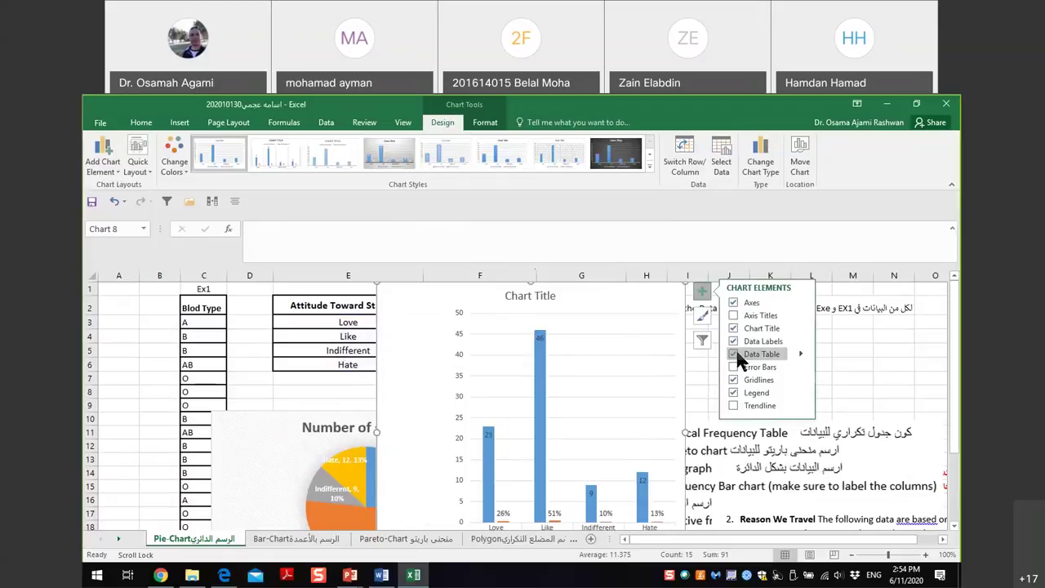
pyautogui.moveTo(954, 299); pyautogui.dragTo(954, 324)
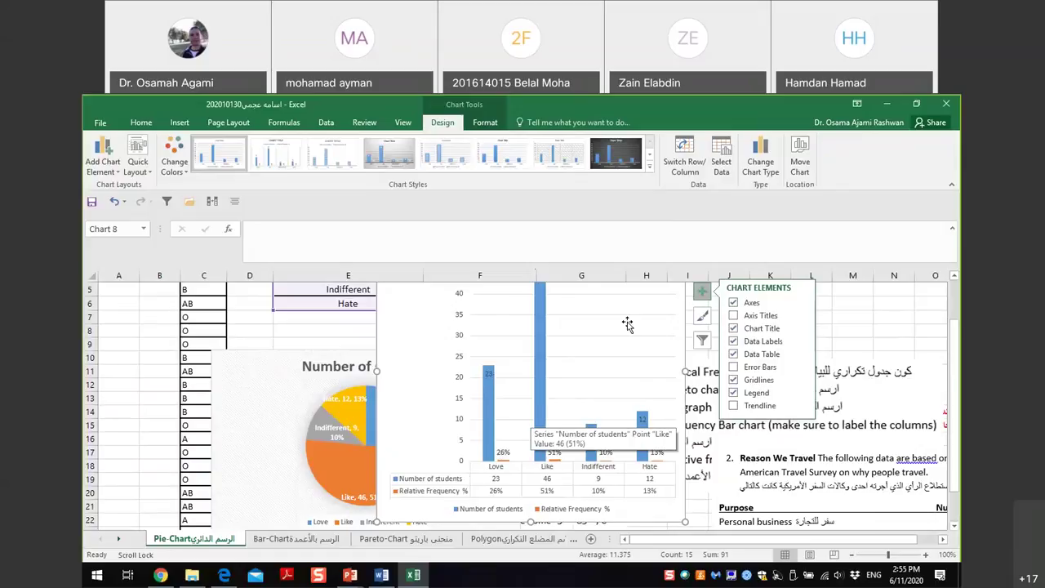
pyautogui.moveTo(628, 326); pyautogui.dragTo(685, 408)
# Change the column chart's title to "Attitude of the students tward Statistics".
pyautogui.click(543, 353)
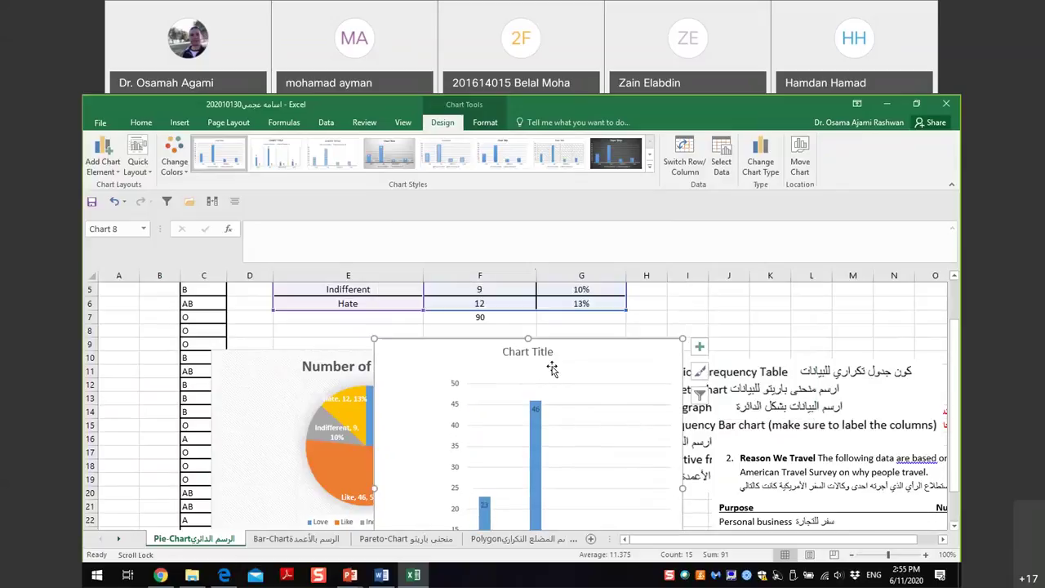
pyautogui.doubleClick(543, 352)
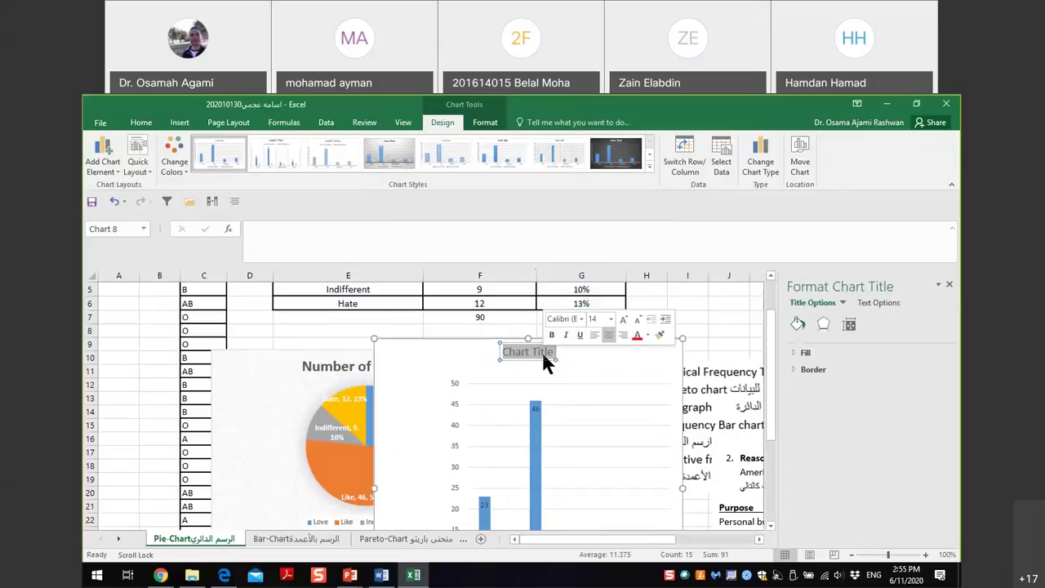
pyautogui.write('Att')
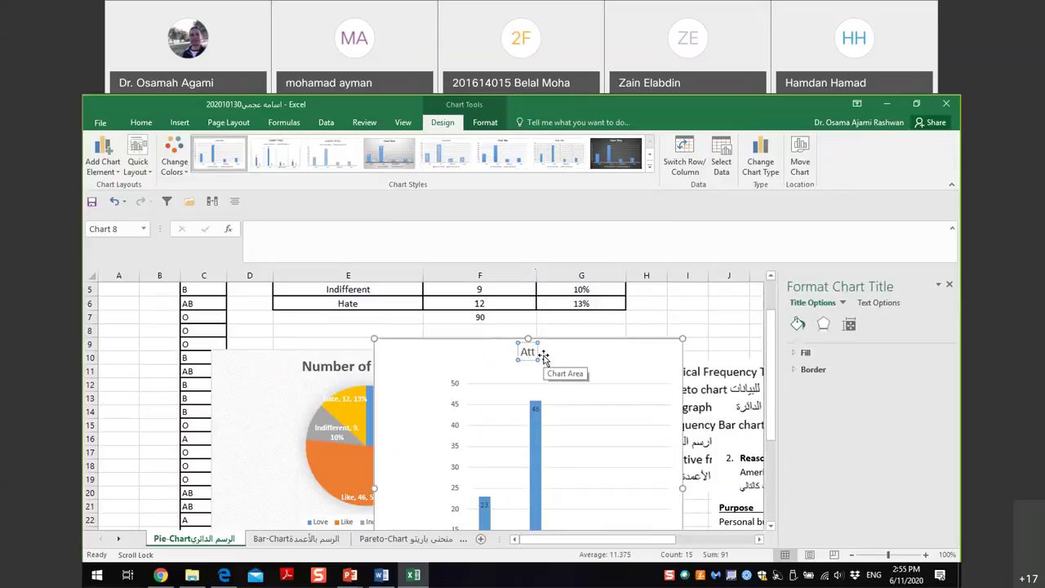
pyautogui.write('itude')
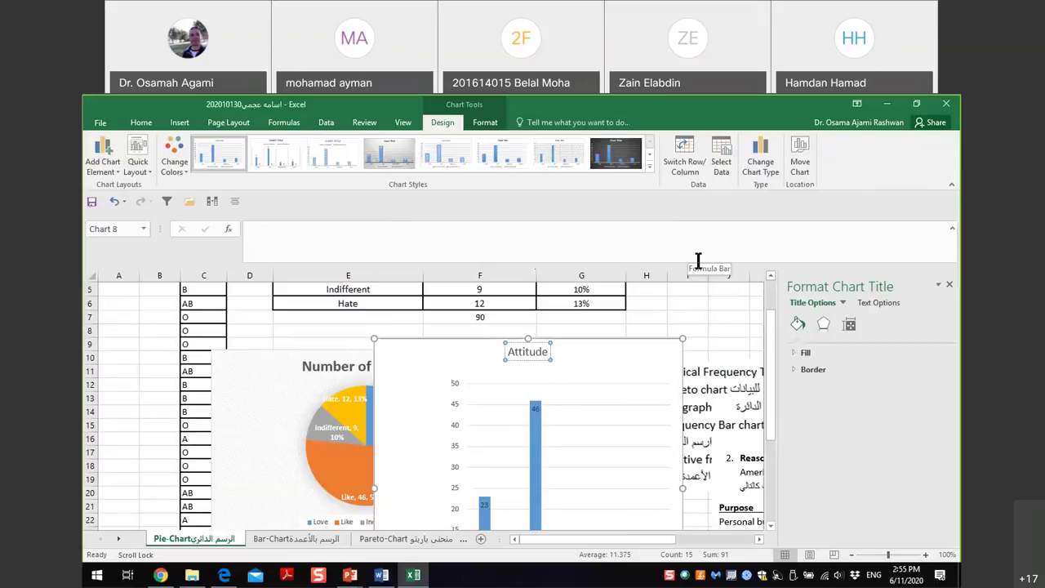
pyautogui.write('of t')
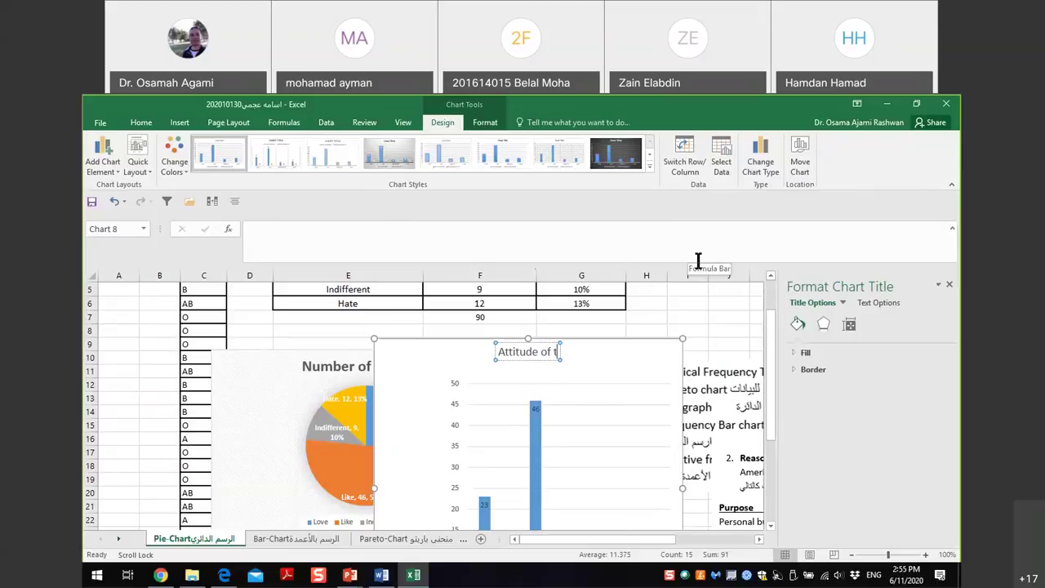
pyautogui.write('he s')
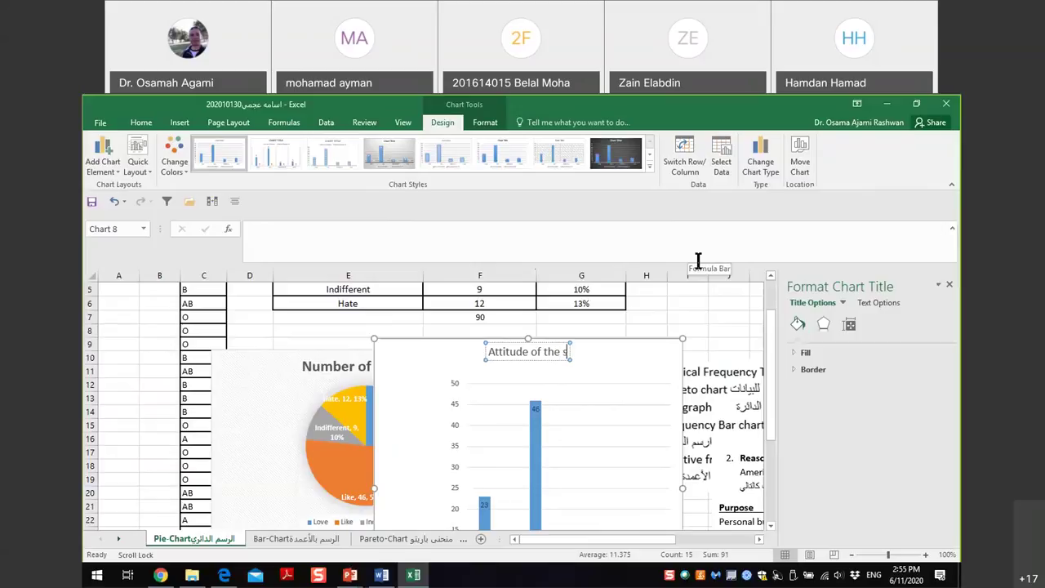
pyautogui.write('tuden')
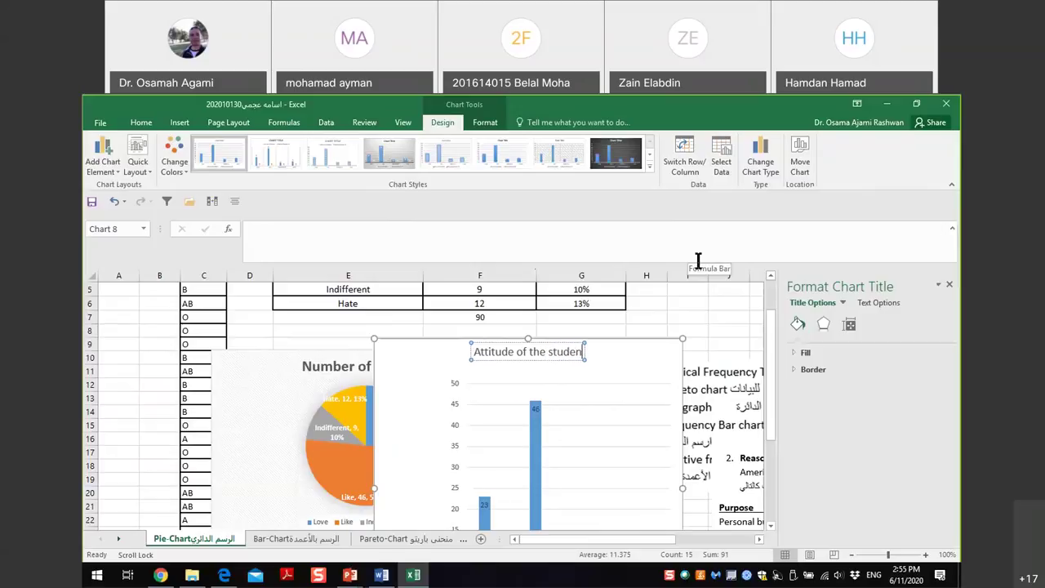
pyautogui.write('ts tward')
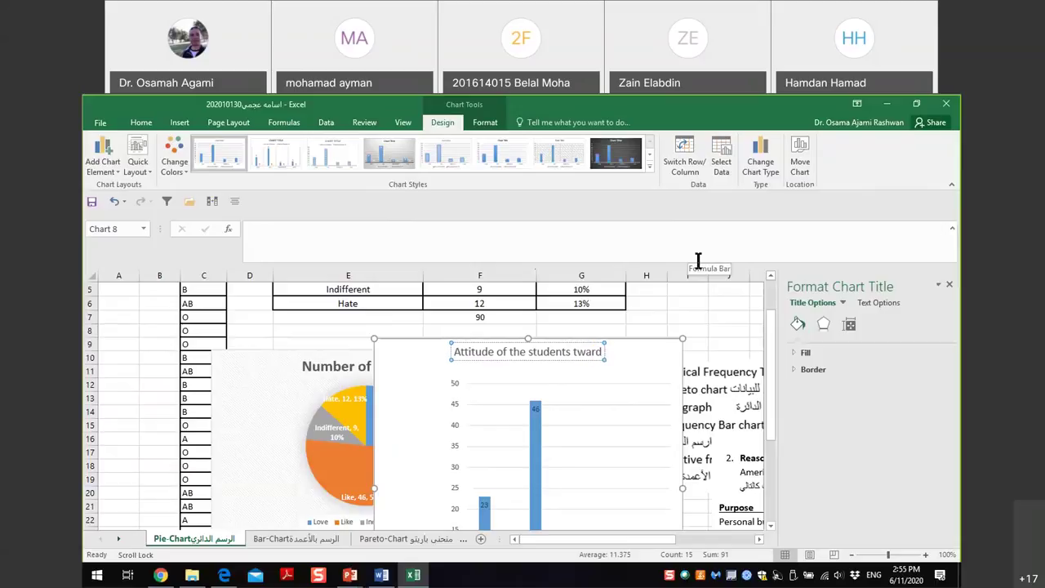
pyautogui.write(' t')
pyautogui.press('BackSpace')
pyautogui.write('Statisy')
pyautogui.press('BackSpace')
pyautogui.write('tic')
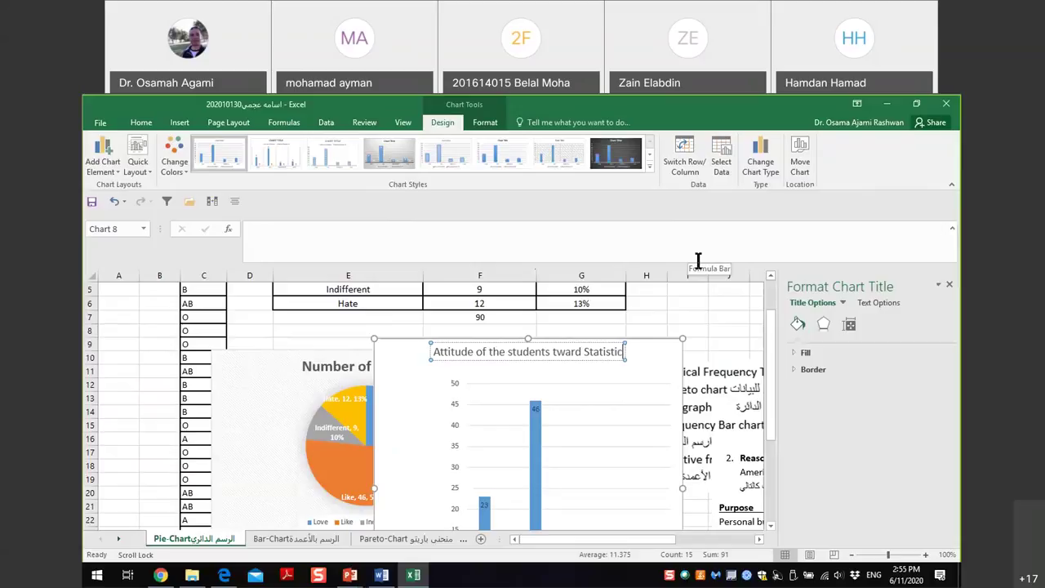
pyautogui.write('s')
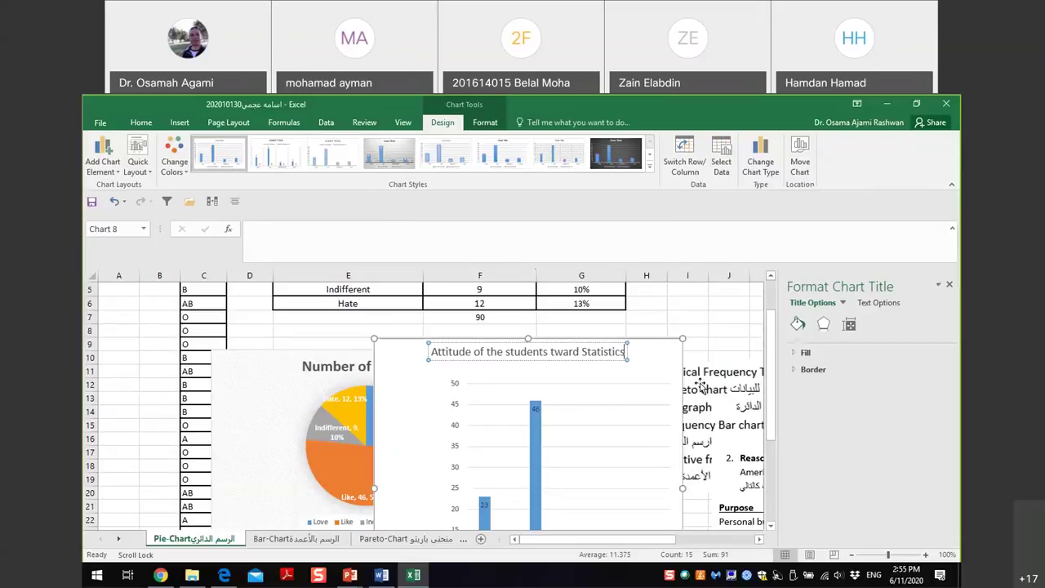
pyautogui.click(654, 394)
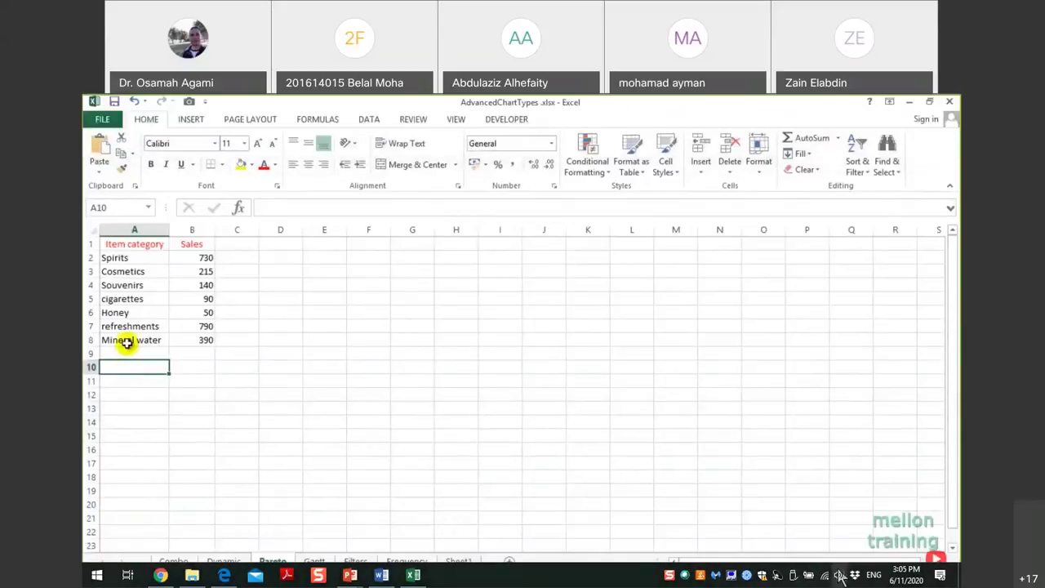
# Set the speaker volume to 87.
pyautogui.click(839, 574)
pyautogui.click(878, 543)
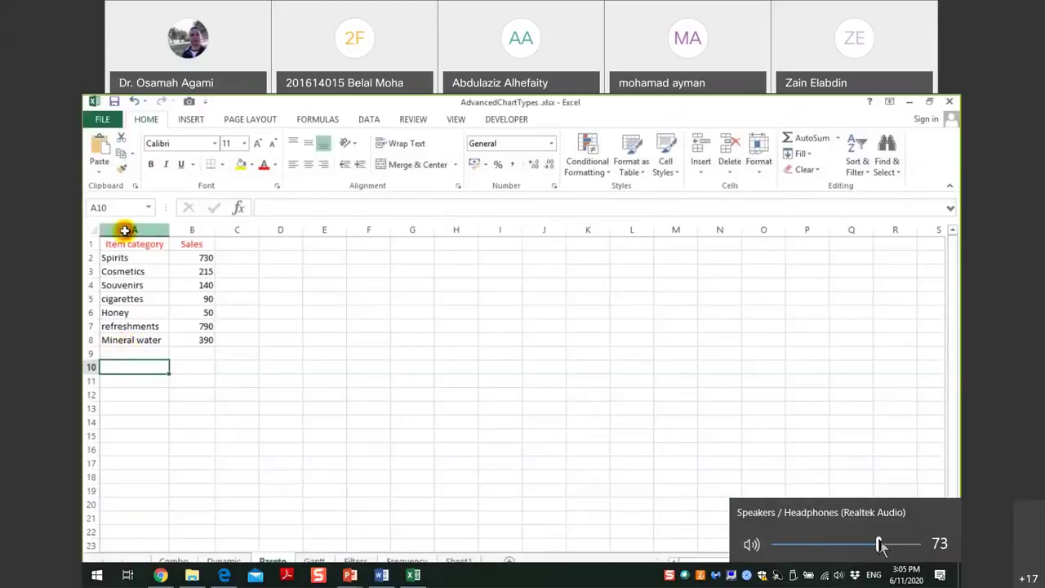
pyautogui.click(902, 544)
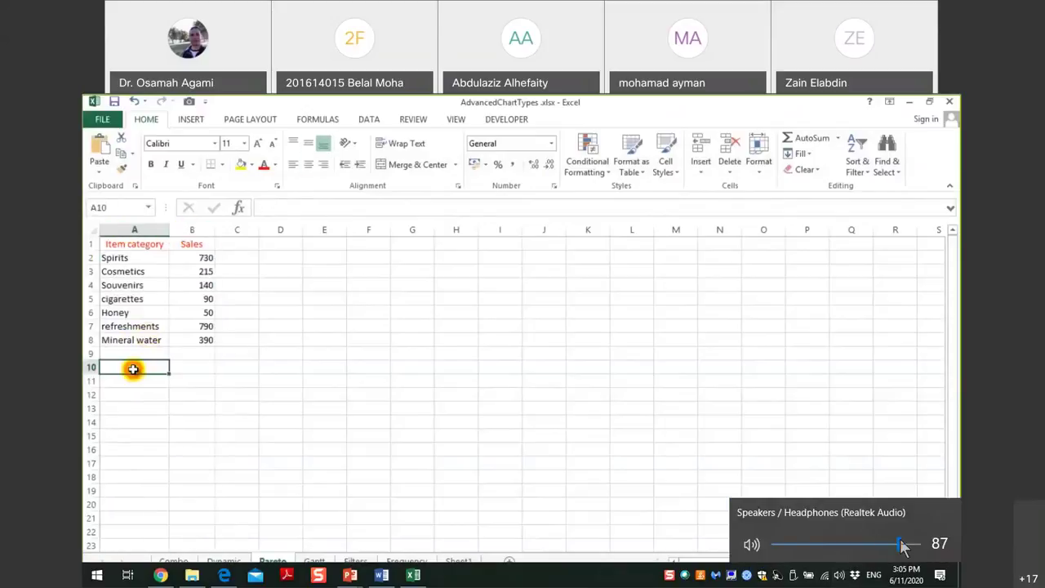
# Start the Cumulative column with the formula =B2 in C2 and dismiss the volume control.
pyautogui.moveTo(677, 531)
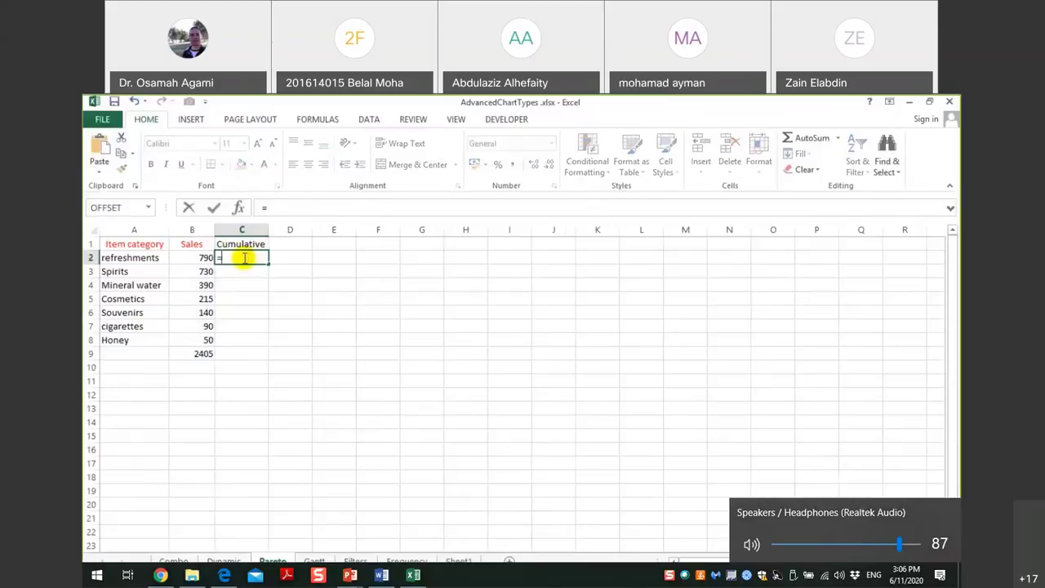
pyautogui.write('B2')
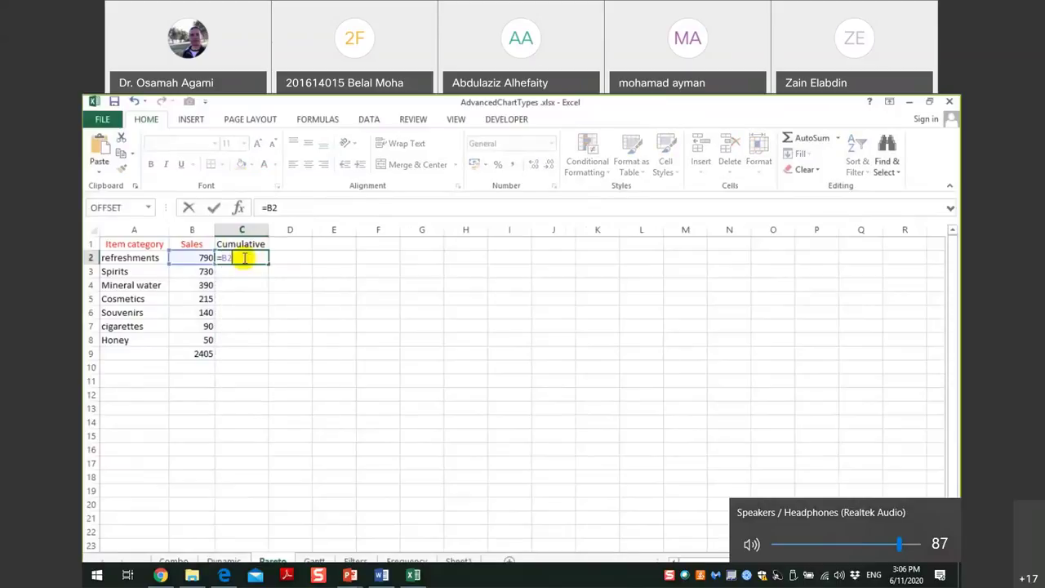
pyautogui.press('Return')
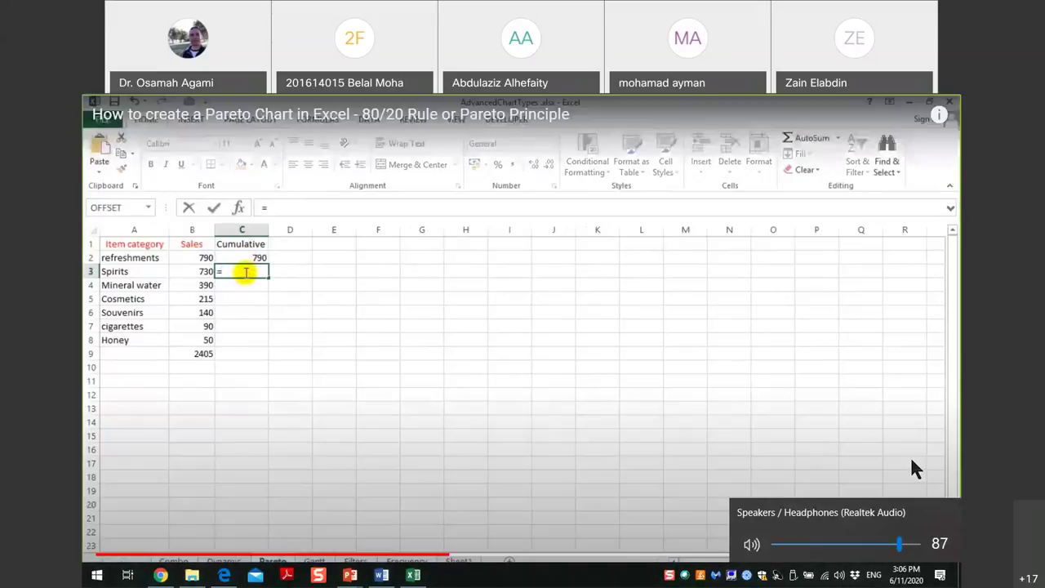
pyautogui.click(911, 457)
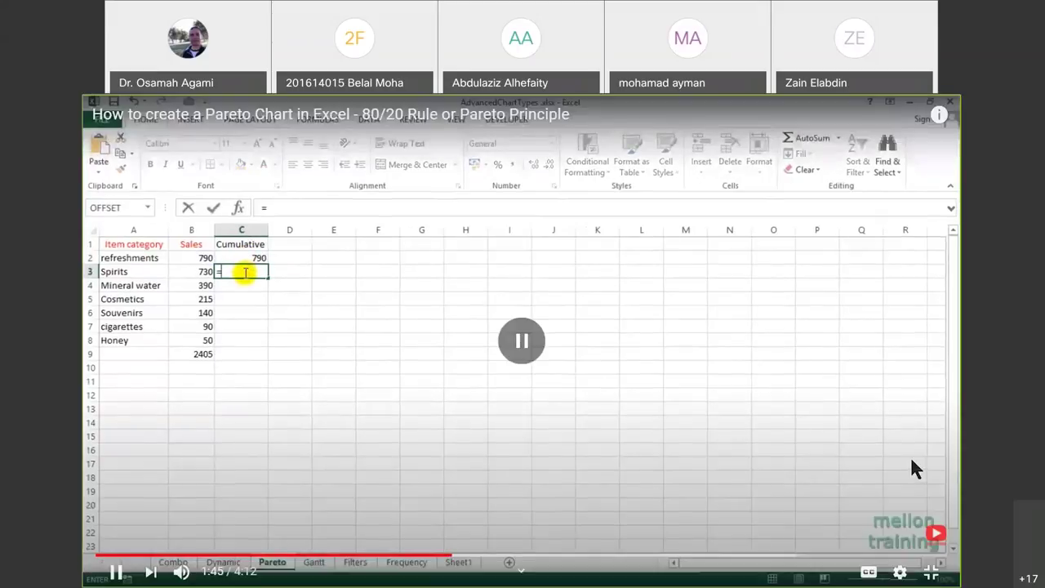
pyautogui.click(911, 459)
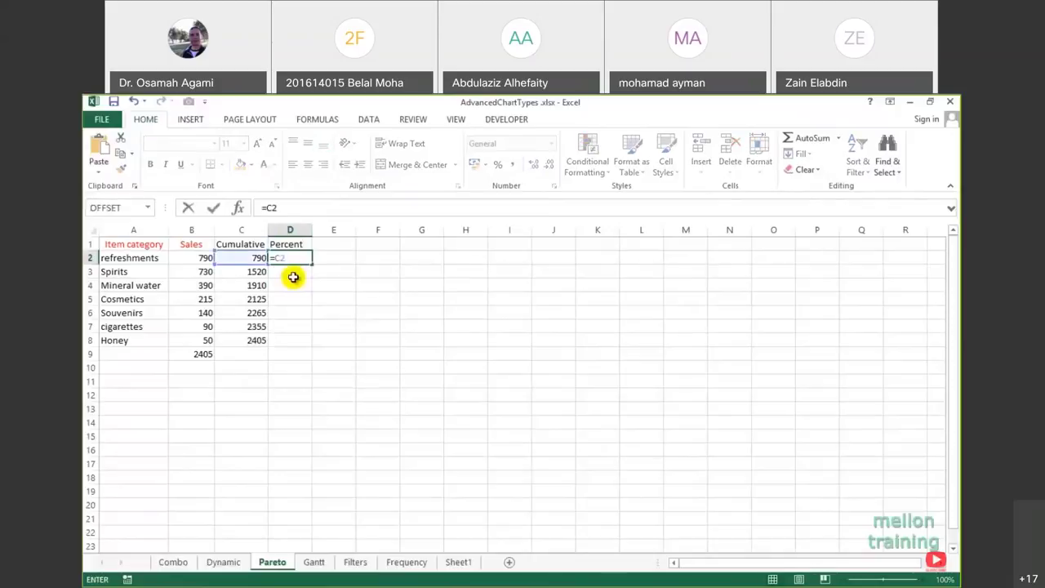
# Complete the Percent formula in D2 as =C2/$B$9, with an absolute reference to the sales total.
pyautogui.write('/B9')
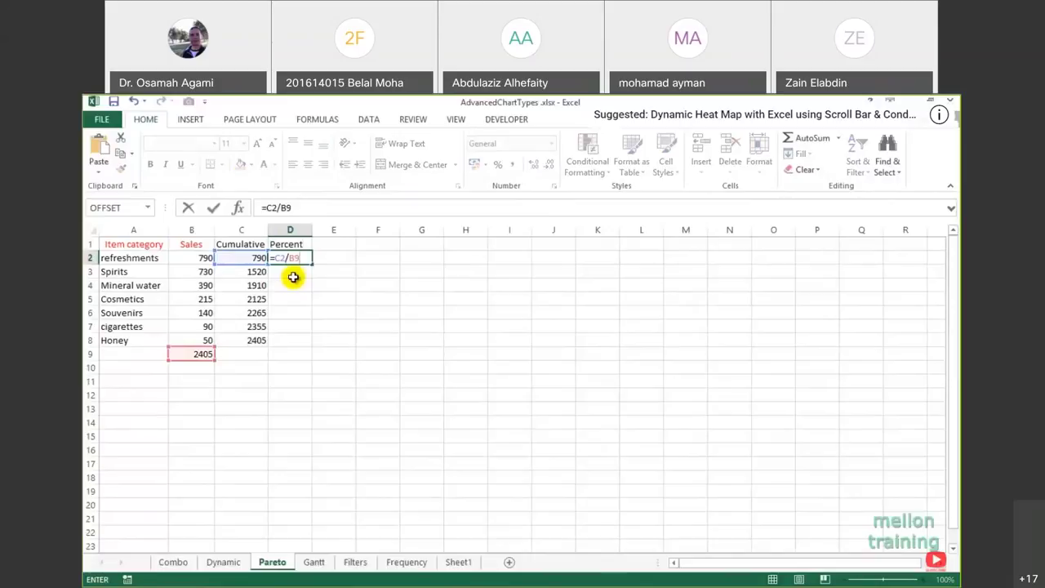
pyautogui.press('F4')
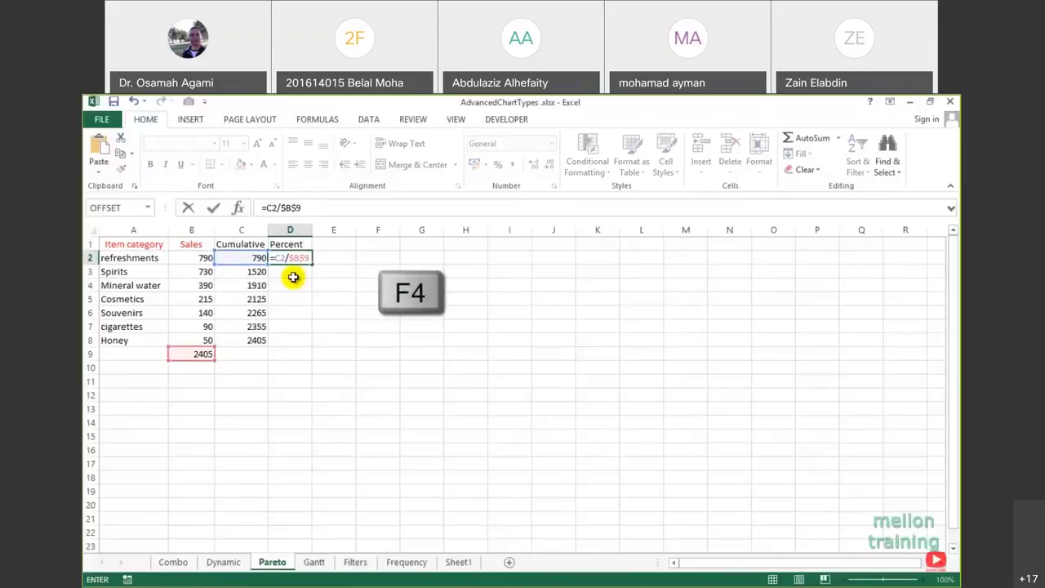
pyautogui.press('Return')
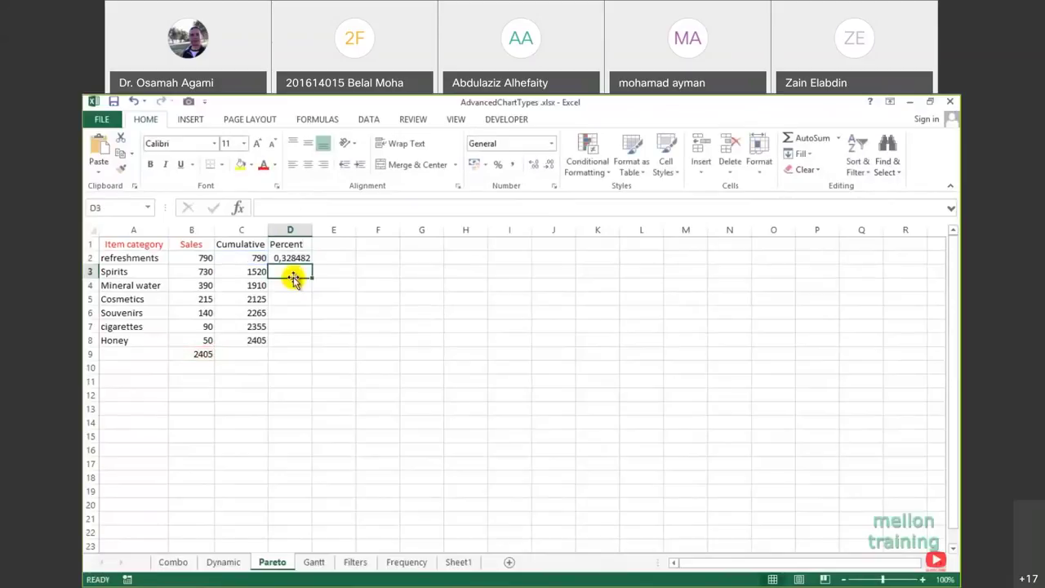
# Fill the Percent formula from D2 down to D8 and format the values as percentages.
pyautogui.click(292, 259)
pyautogui.moveTo(313, 265); pyautogui.dragTo(312, 346)
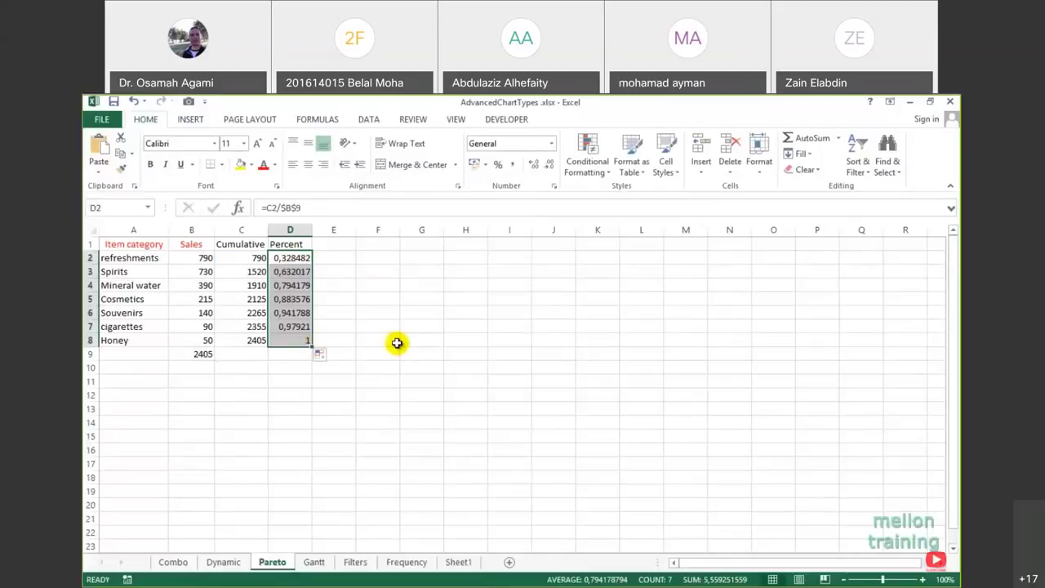
pyautogui.click(499, 166)
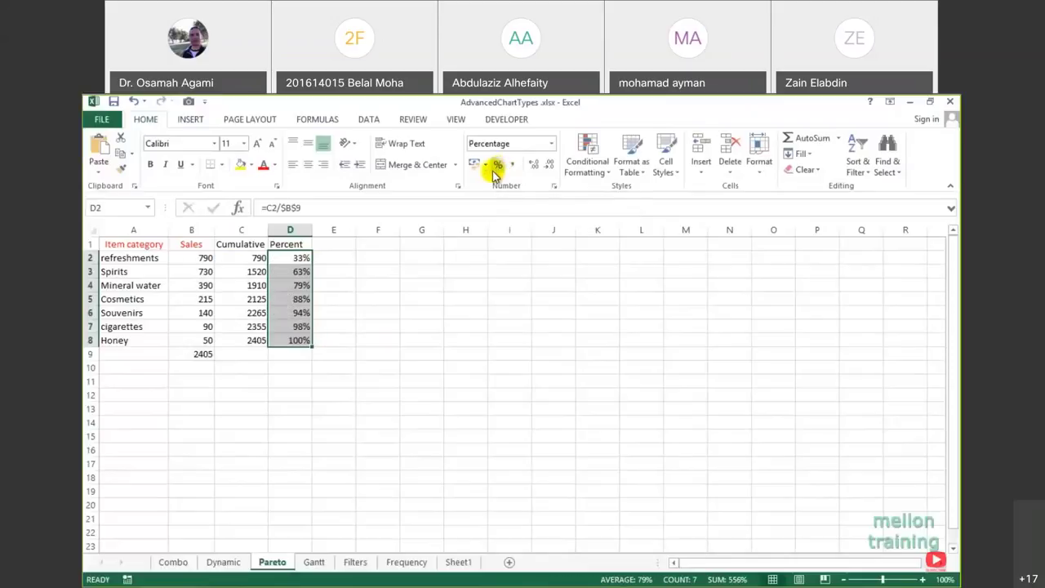
pyautogui.click(344, 302)
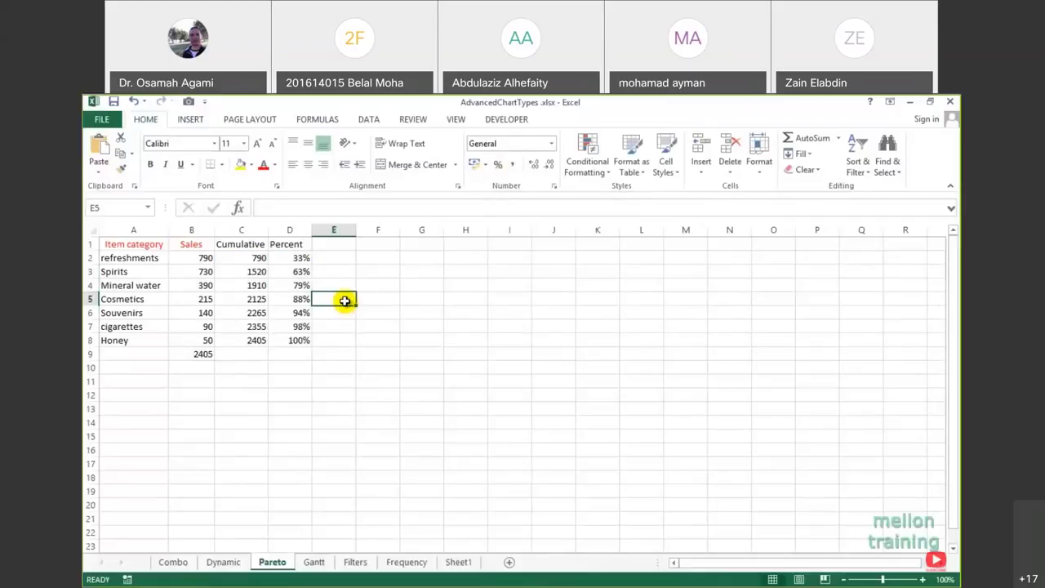
# Insert a Clustered Column - Line on Secondary Axis chart from A1:B8 and D1:D8, and place it enlarged beside the data.
pyautogui.click(114, 244)
pyautogui.moveTo(119, 254); pyautogui.dragTo(192, 335)
pyautogui.moveTo(290, 244); pyautogui.dragTo(295, 341)
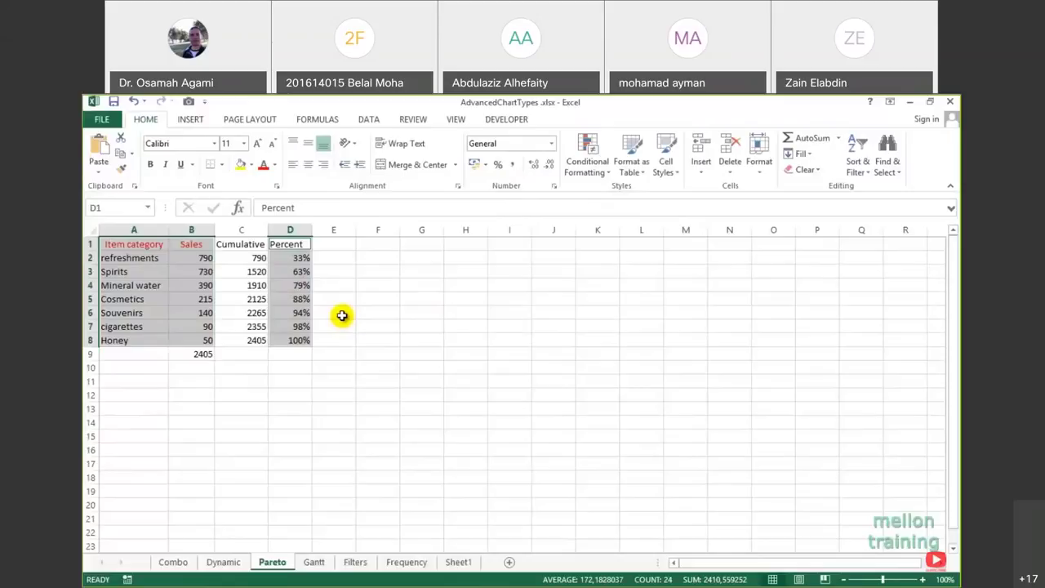
pyautogui.click(193, 120)
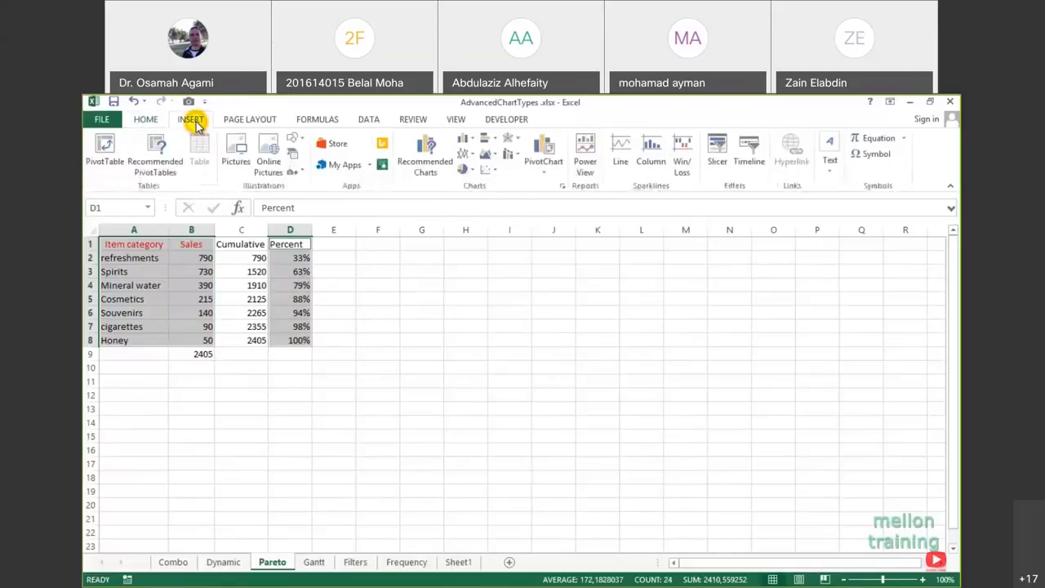
pyautogui.click(424, 153)
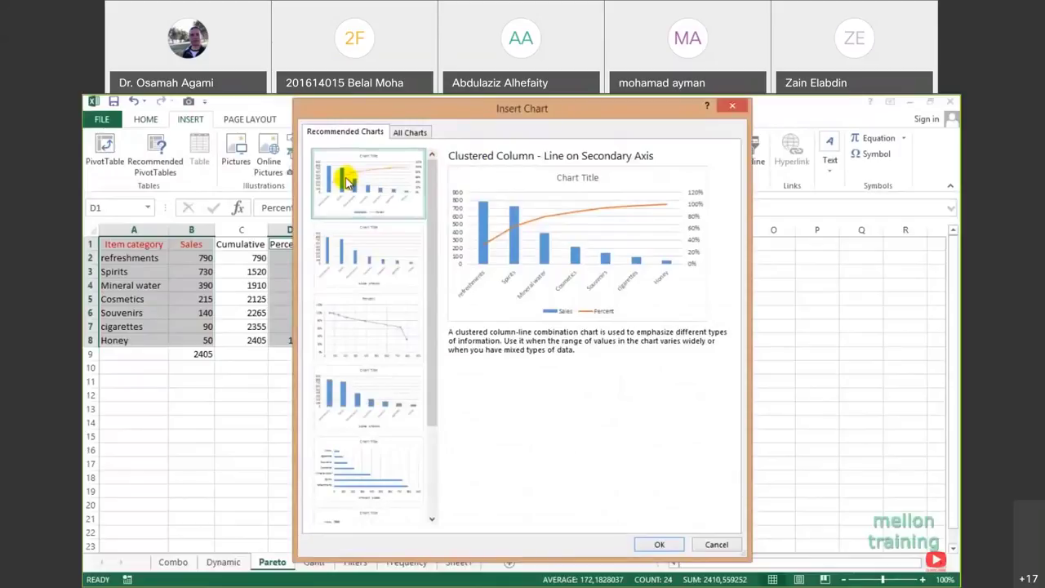
pyautogui.click(657, 542)
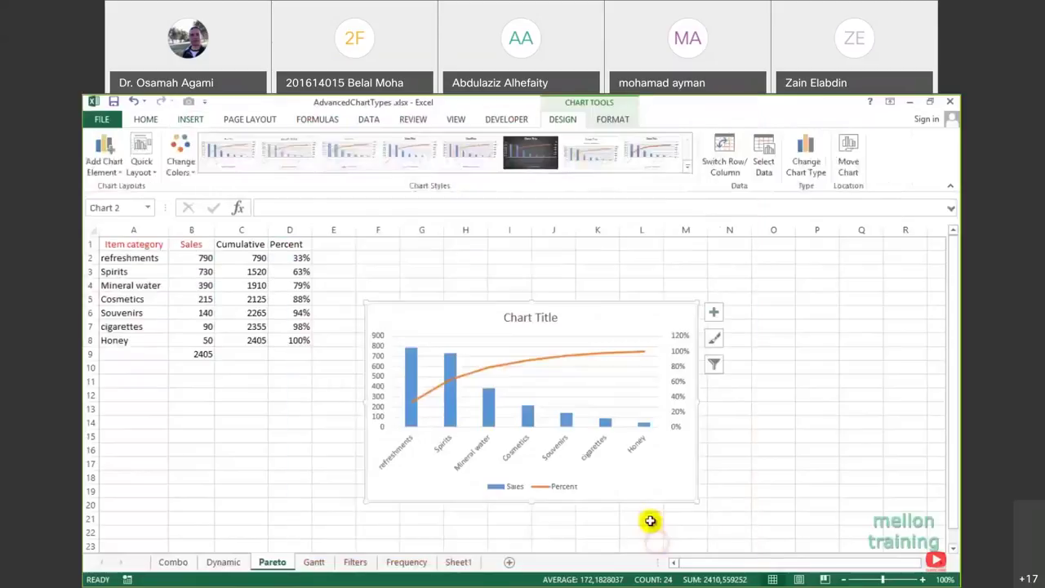
pyautogui.moveTo(529, 318); pyautogui.dragTo(427, 260)
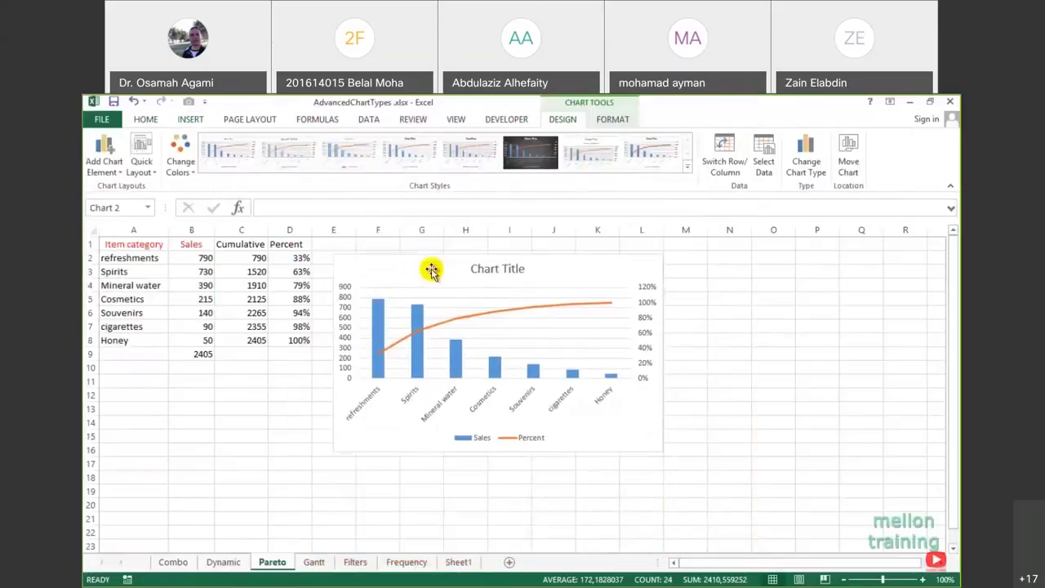
pyautogui.moveTo(690, 468); pyautogui.dragTo(706, 481)
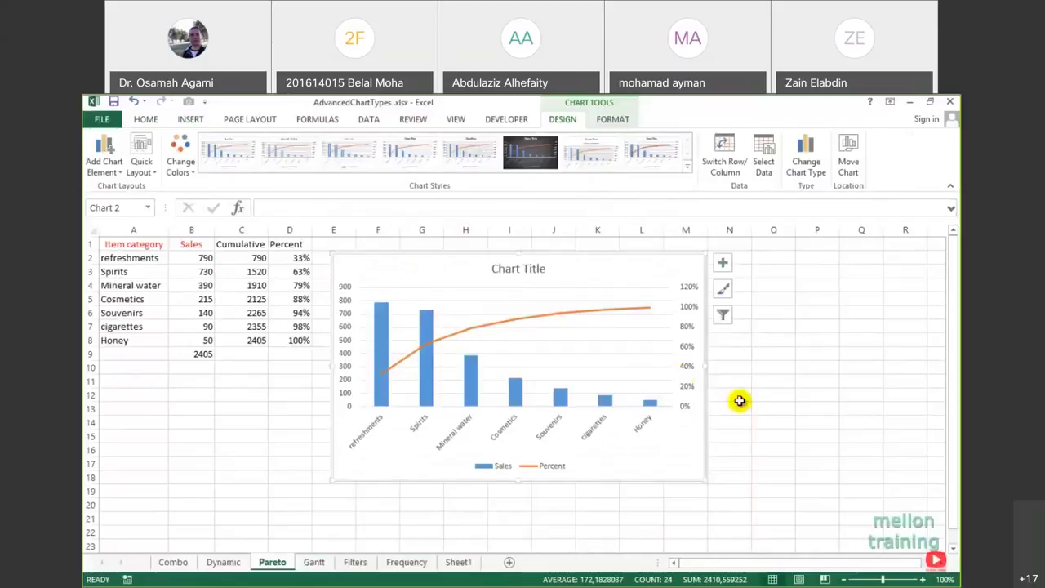
# Add data labels below the points of the chart's Percent line.
pyautogui.click(570, 318)
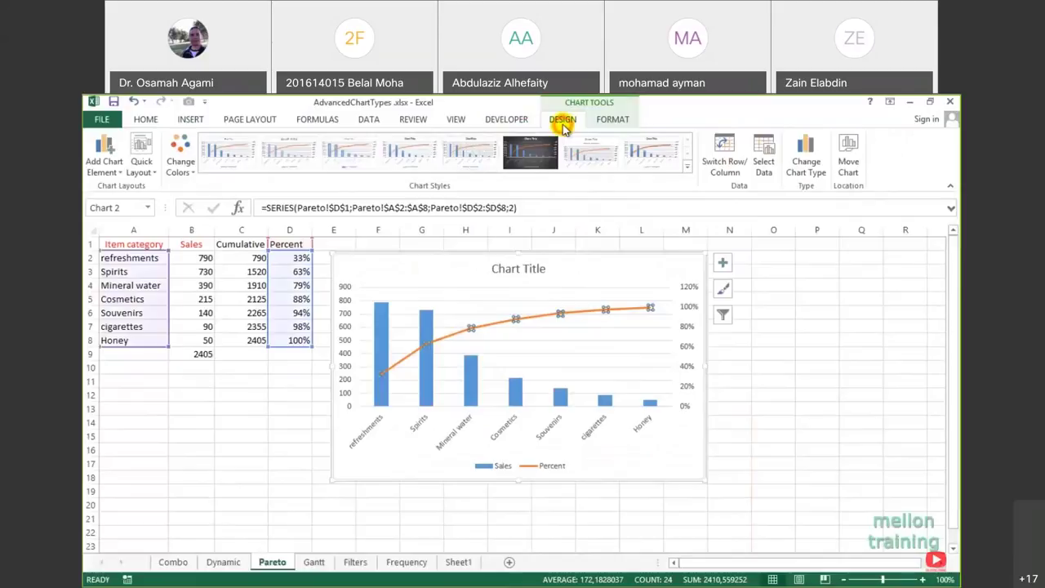
pyautogui.click(120, 176)
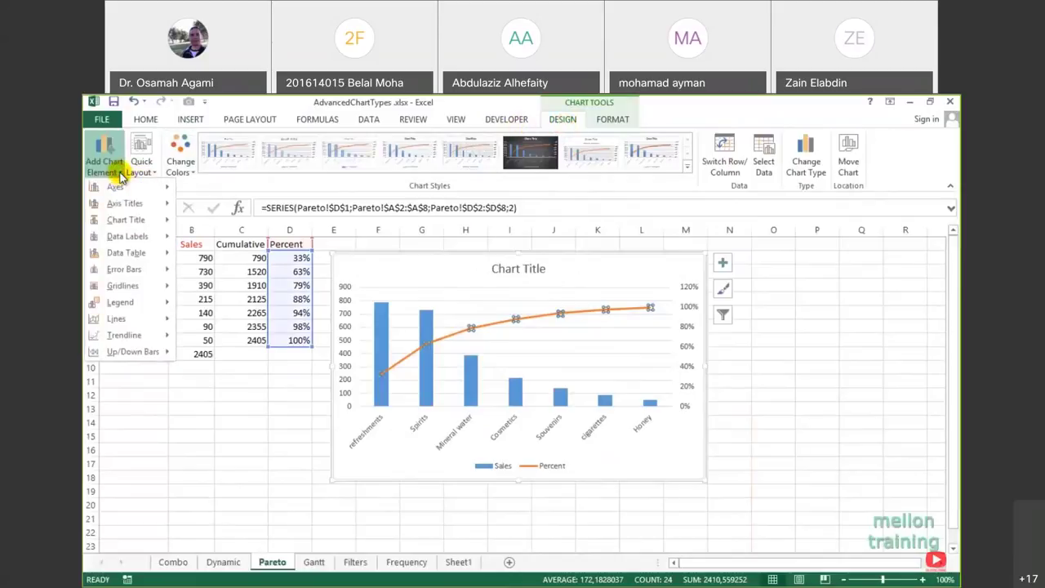
pyautogui.moveTo(128, 236)
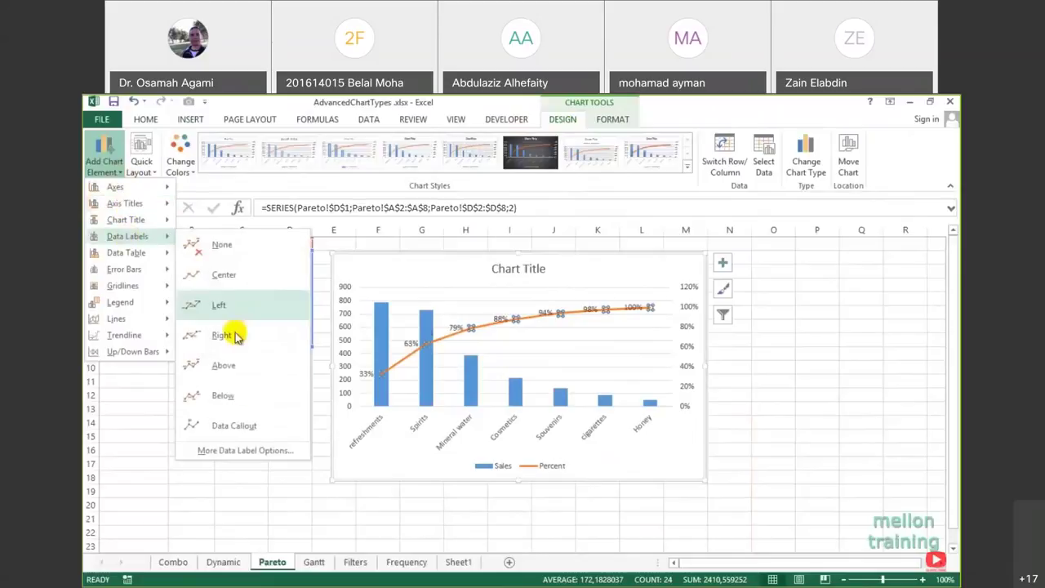
pyautogui.click(233, 399)
pyautogui.click(255, 412)
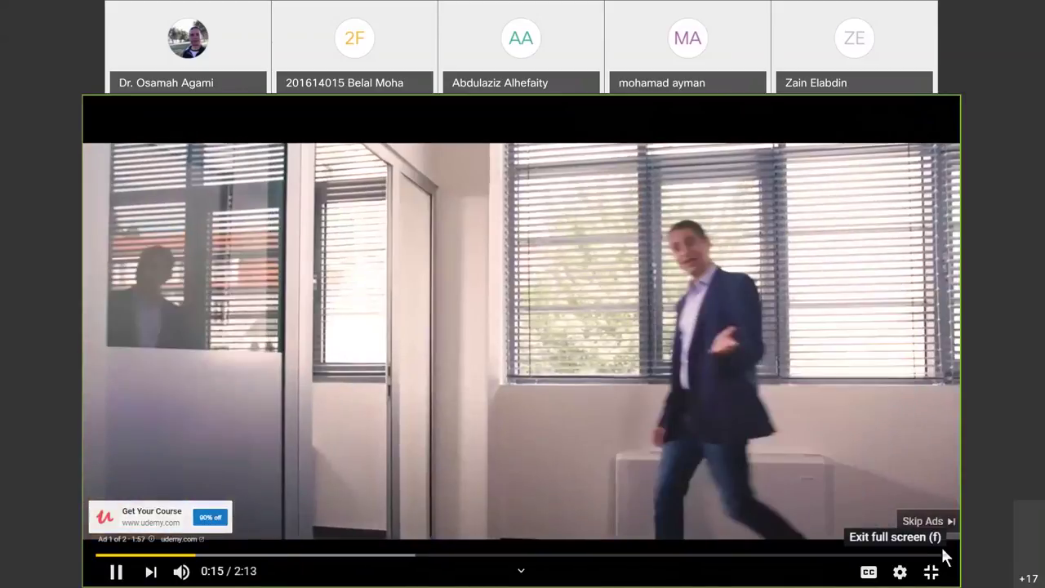
# Skip the advertisement in YouTube and play the video "Create a Pareto Chart" in full screen.
pyautogui.click(924, 522)
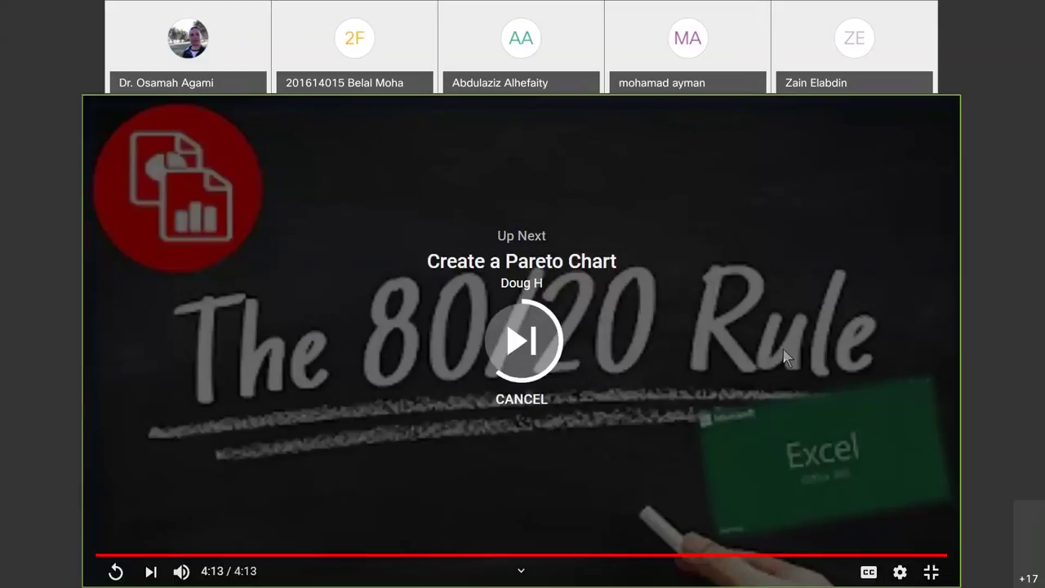
pyautogui.press('Escape')
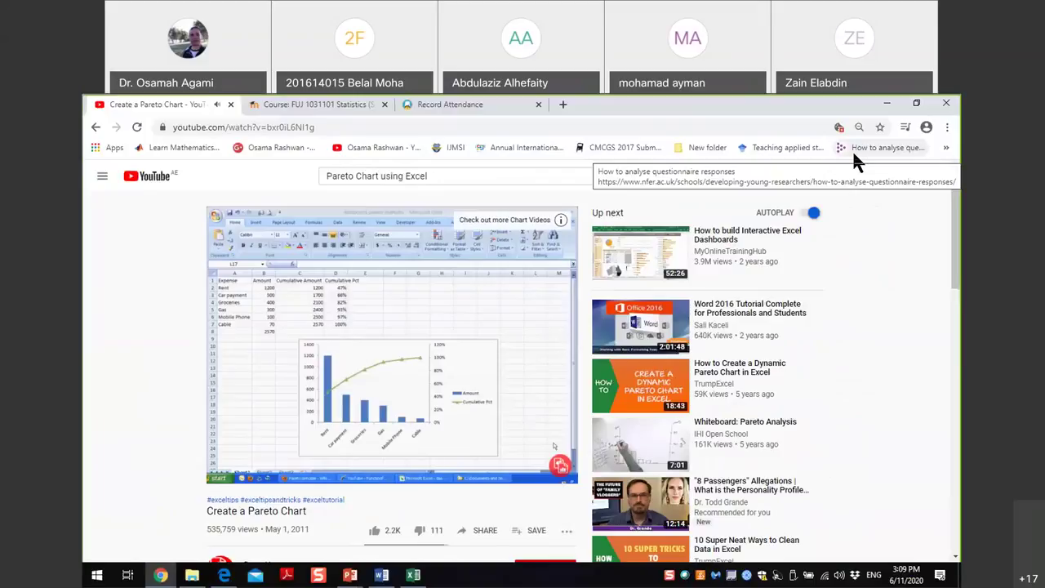
pyautogui.moveTo(561, 479)
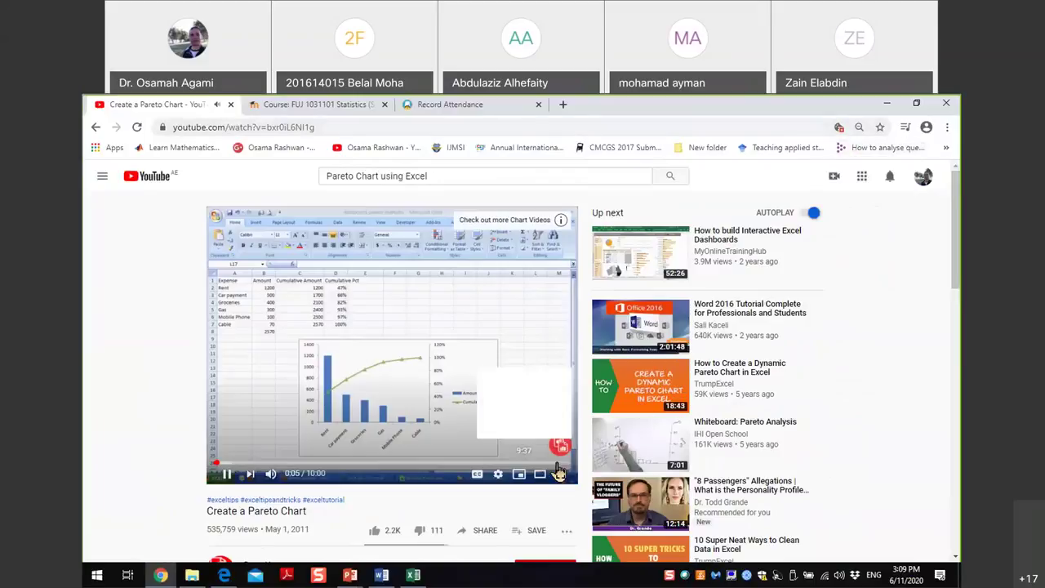
pyautogui.click(562, 480)
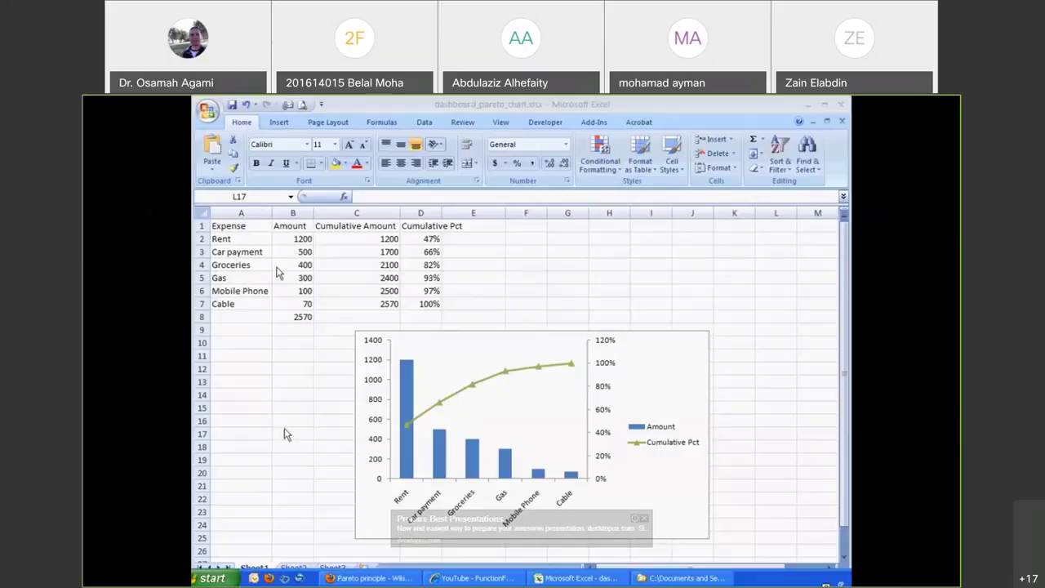
# Copy the expense list in A1:A7 of Sheet1 to column A of Sheet2.
pyautogui.click(249, 229)
pyautogui.moveTo(249, 229); pyautogui.dragTo(241, 303)
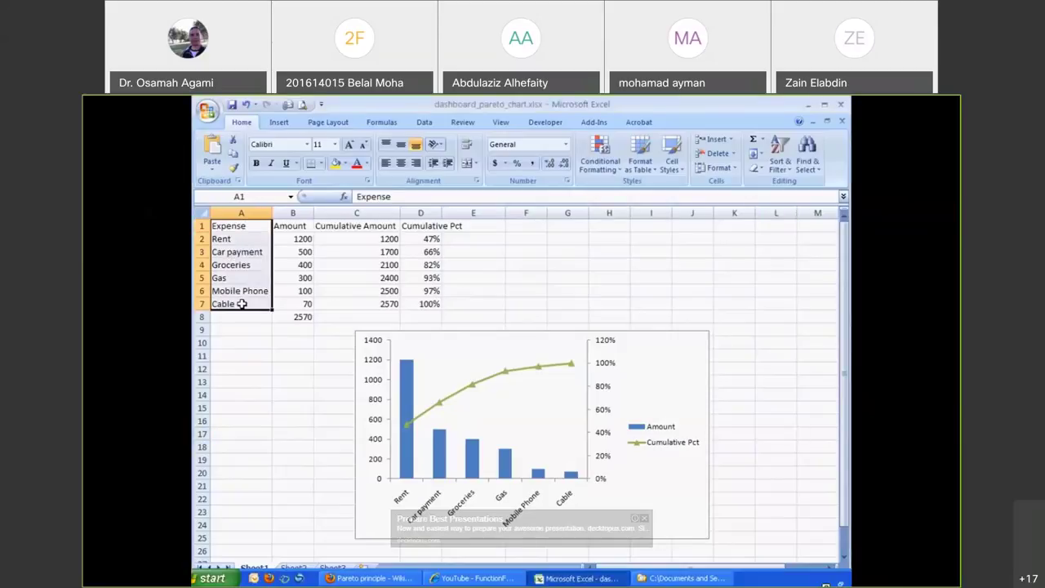
pyautogui.hotkey('ctrl', 'c')
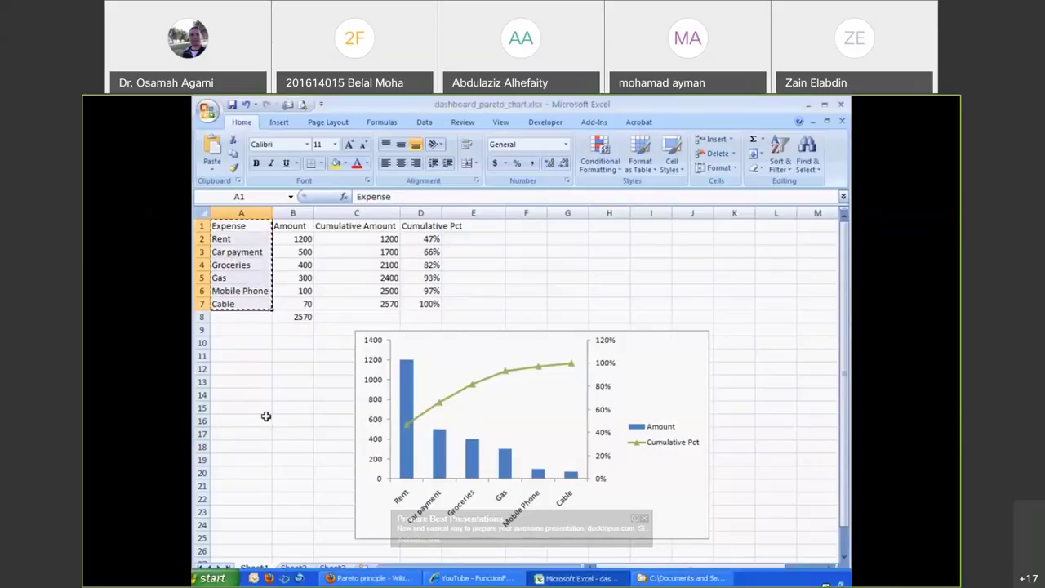
pyautogui.click(293, 567)
pyautogui.hotkey('ctrl', 'v')
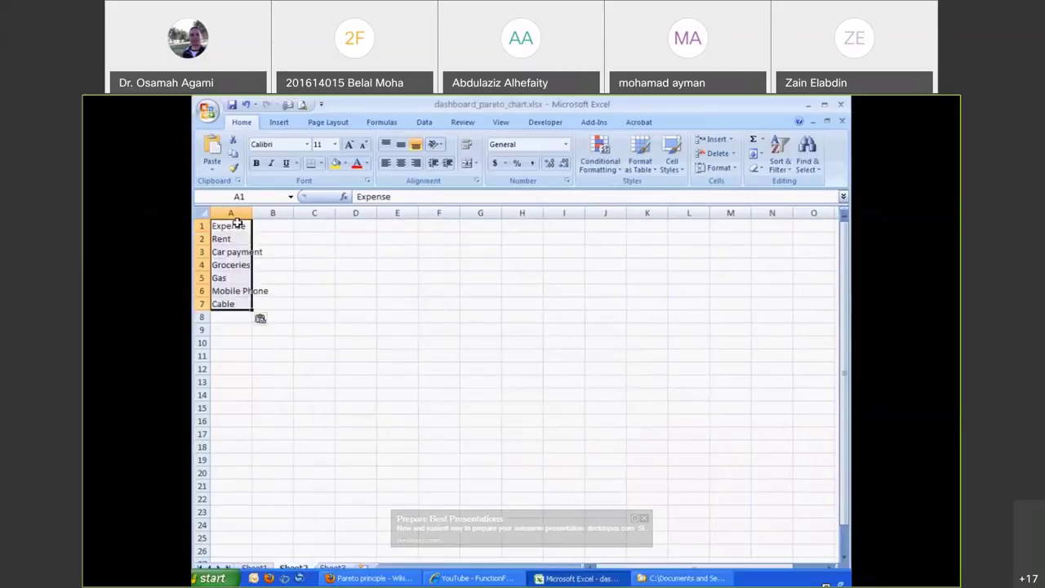
# Add the heading Amount in B1 and fit column A's width to the expense names.
pyautogui.click(267, 224)
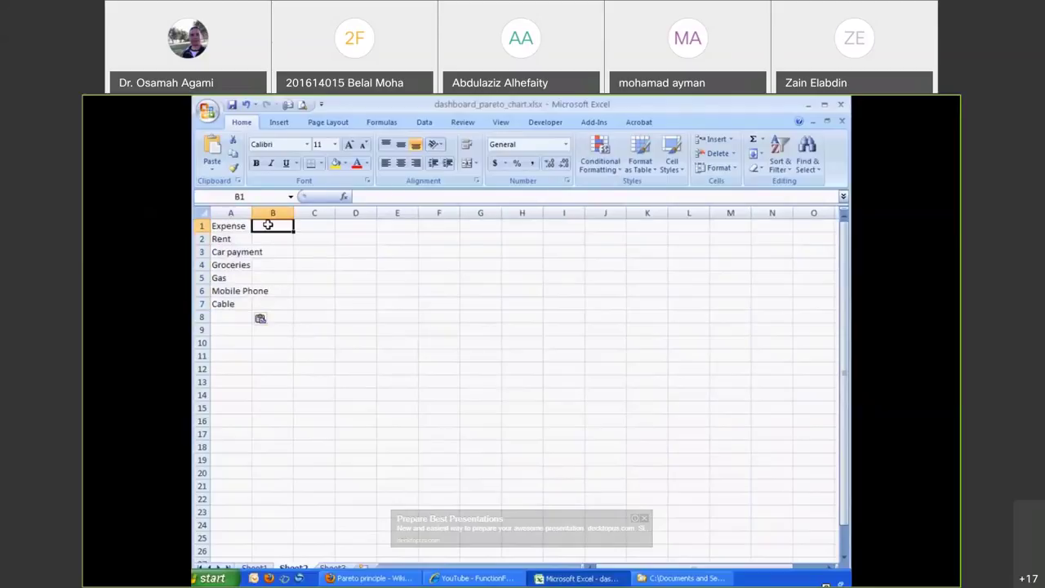
pyautogui.write('Amount')
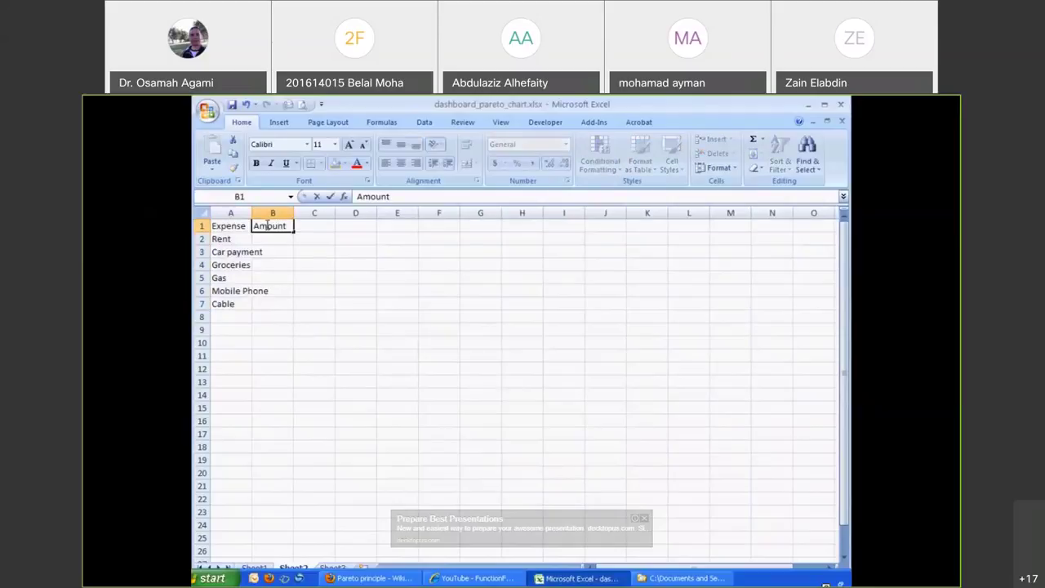
pyautogui.press('Return')
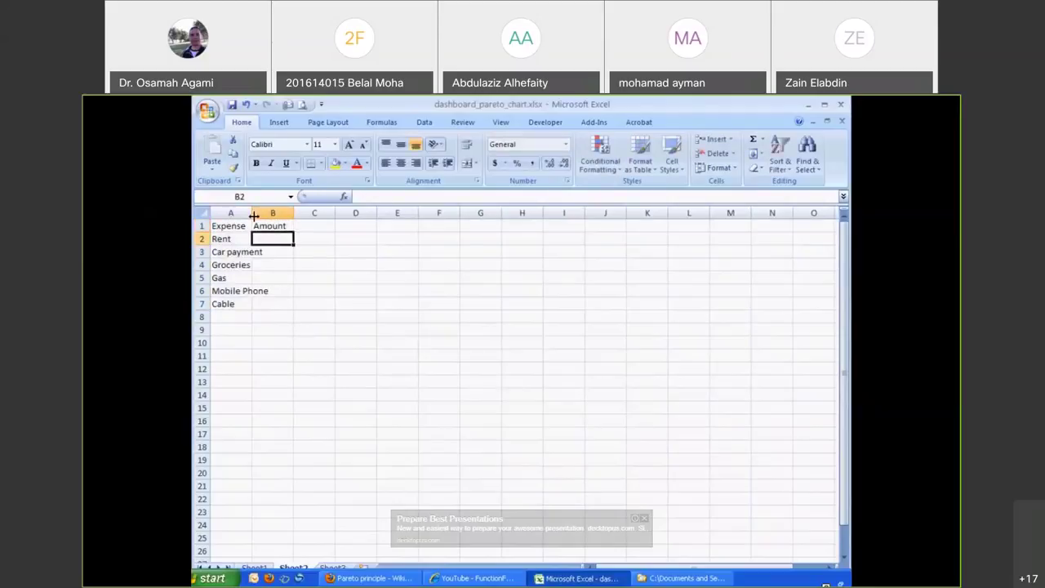
pyautogui.doubleClick(253, 213)
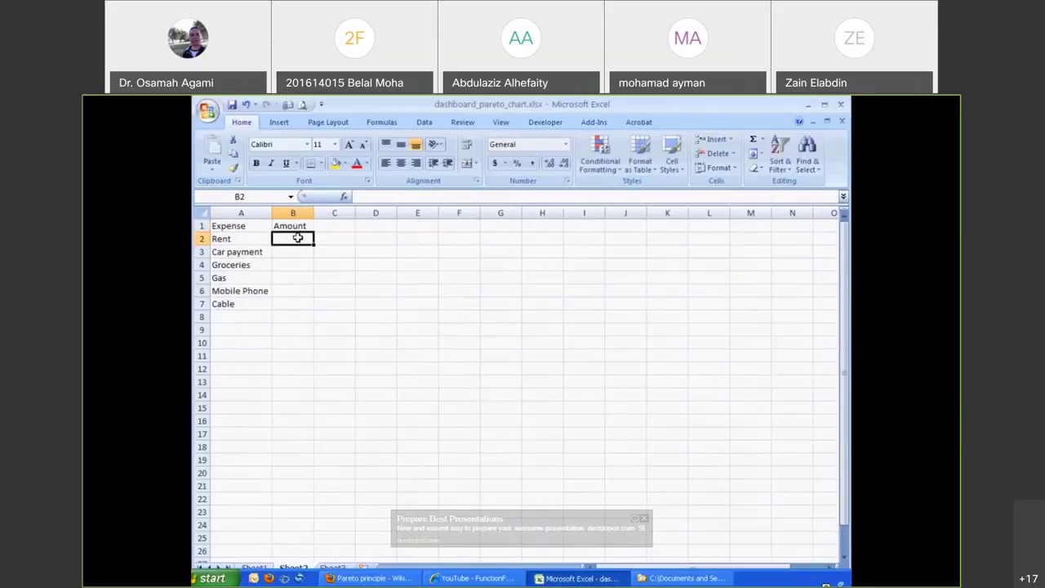
# Enter the amounts 1500 for Rent, 500 for Car payment and 300 for Groceries in B2:B4.
pyautogui.write('1000')
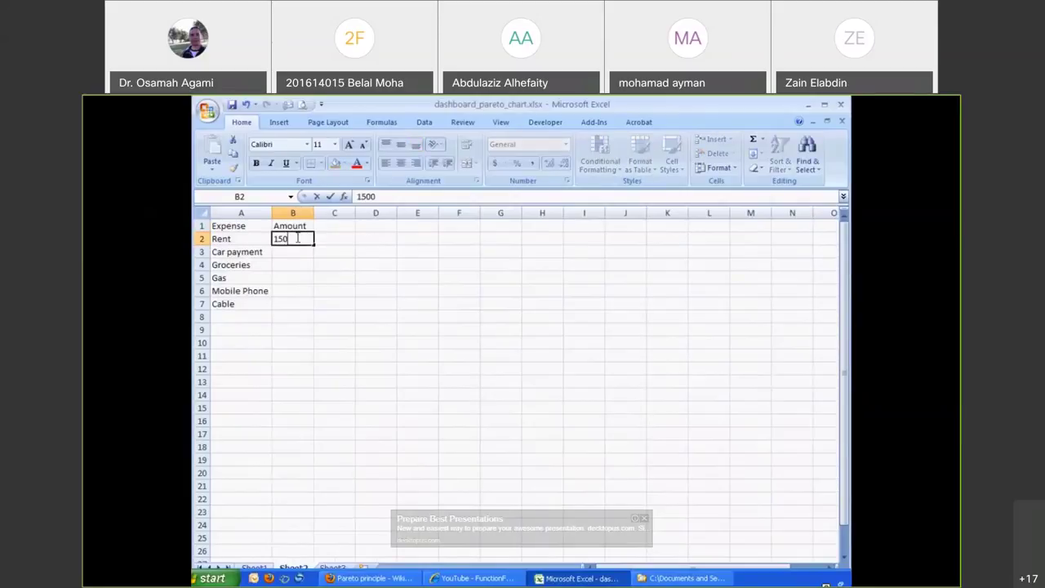
pyautogui.press('Tab')
pyautogui.click(292, 250)
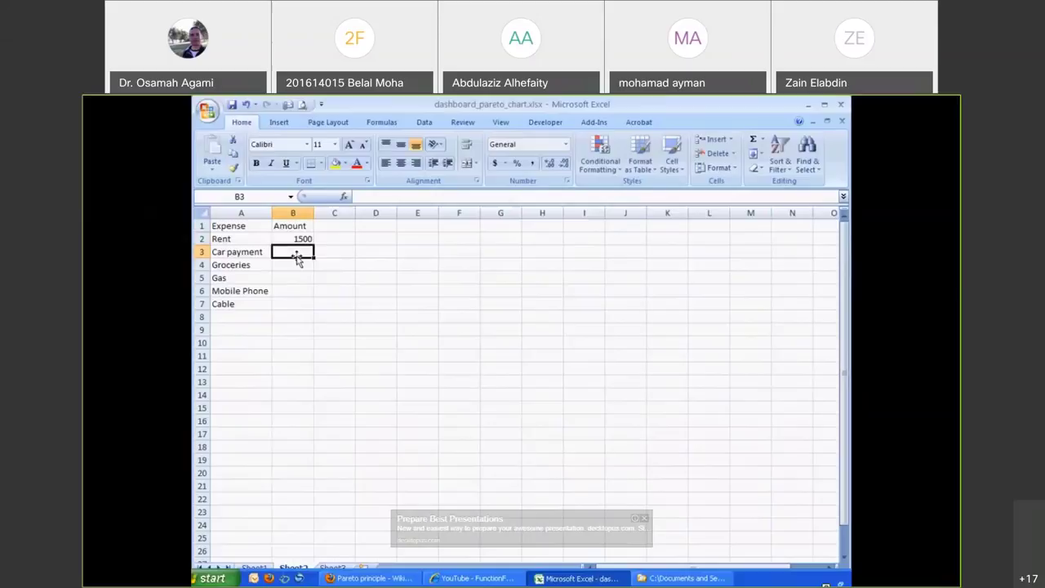
pyautogui.write('500')
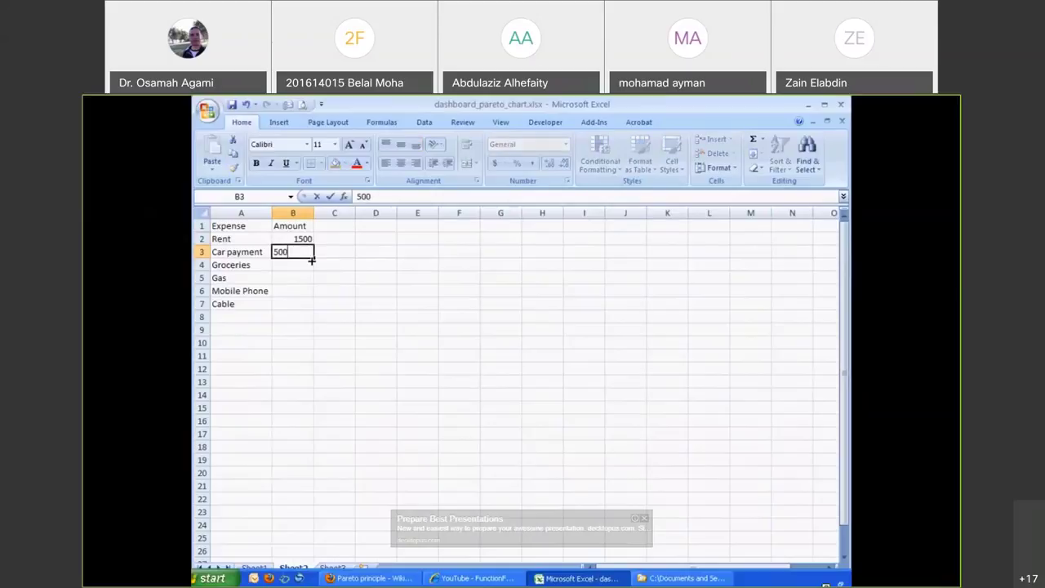
pyautogui.click(292, 267)
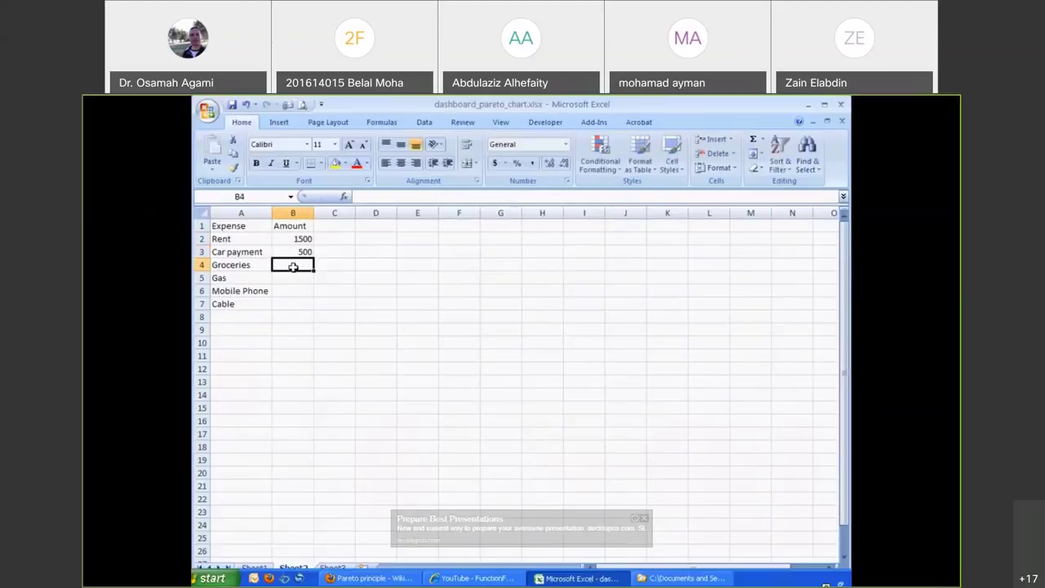
pyautogui.write('300')
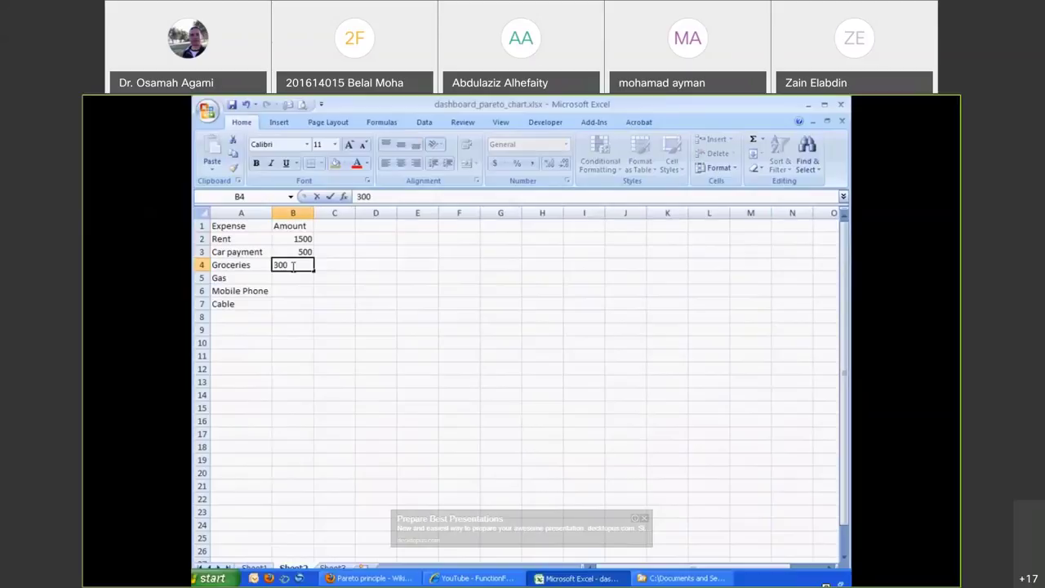
# Enter the amounts 400 for Gas, 100 for Mobile Phone and 60 for Cable in B5:B7.
pyautogui.click(291, 279)
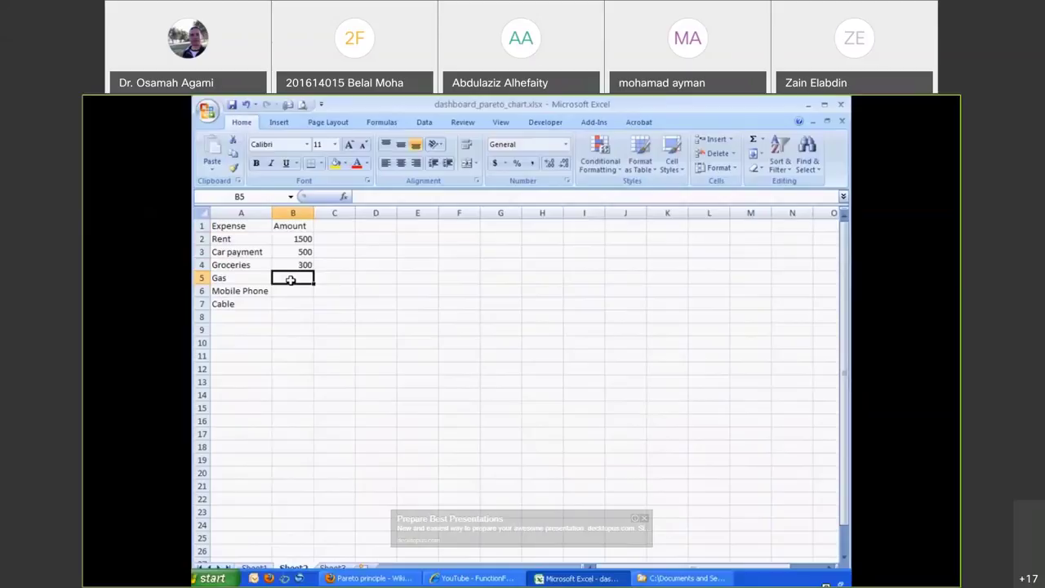
pyautogui.write('400')
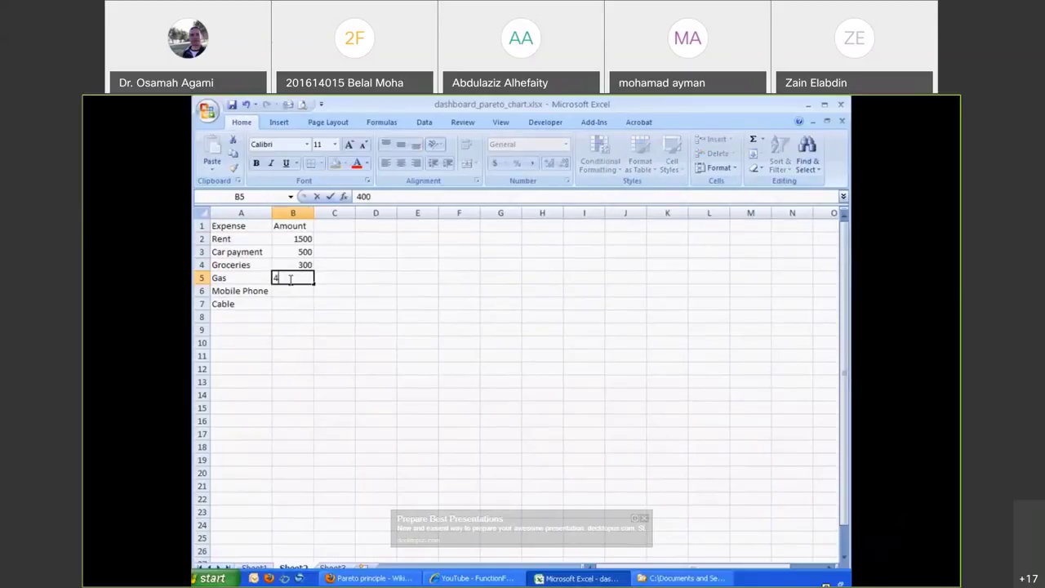
pyautogui.press('Return')
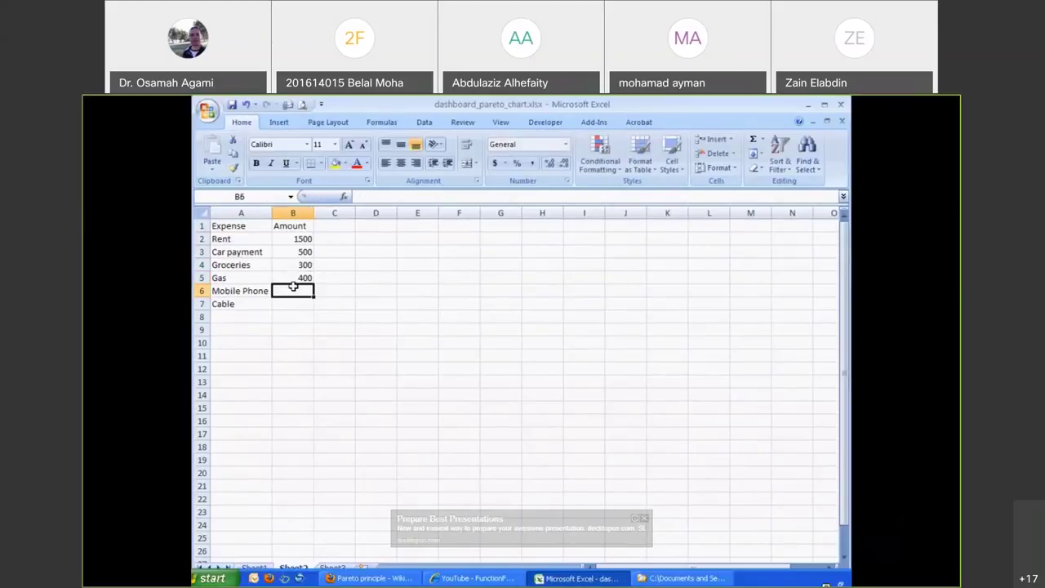
pyautogui.write('100')
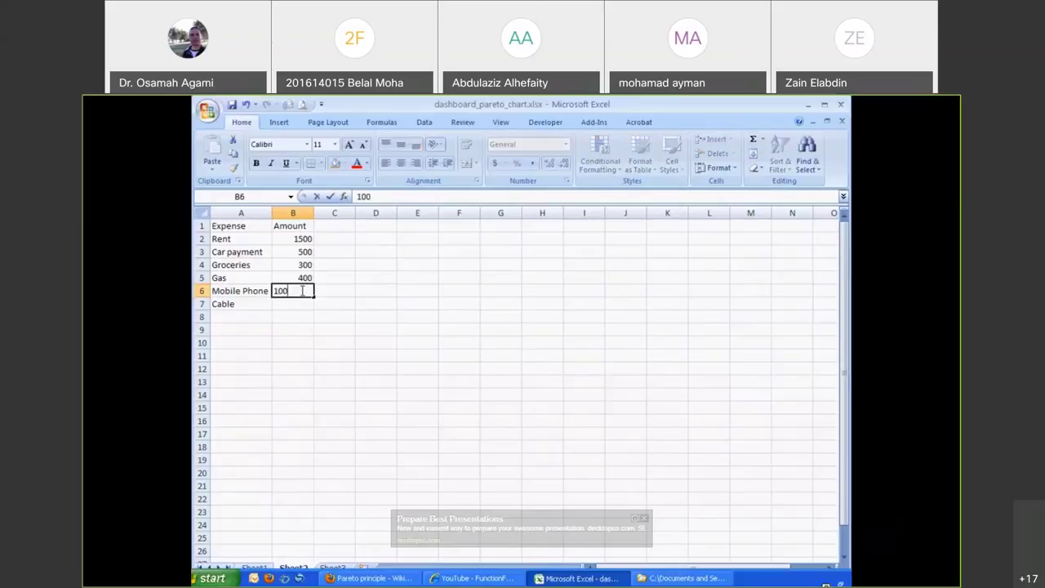
pyautogui.press('Return')
pyautogui.write('60')
pyautogui.press('Return')
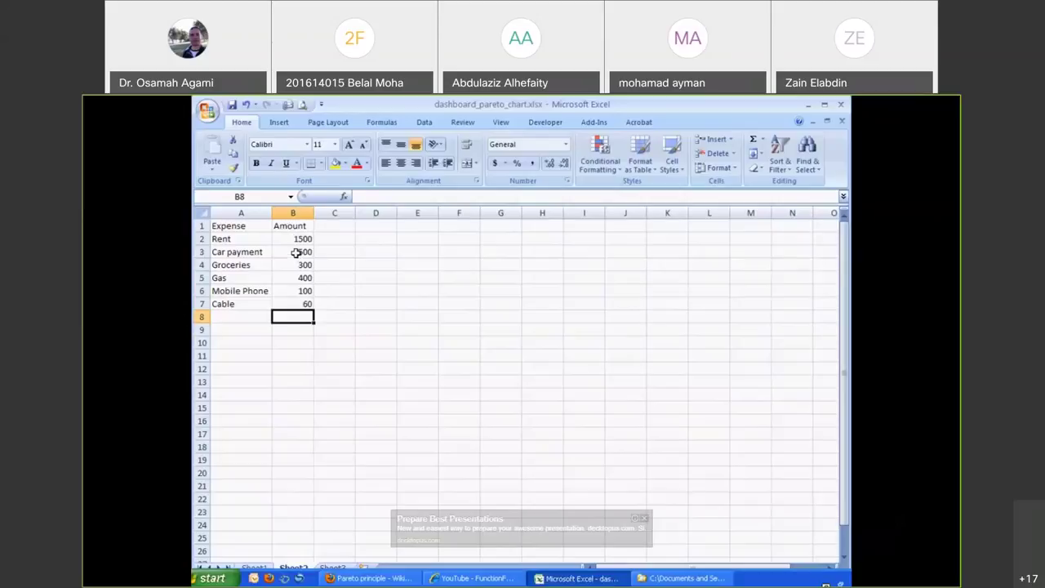
# Sort the expense table by Amount from largest to smallest.
pyautogui.click(295, 252)
pyautogui.rightClick(295, 252)
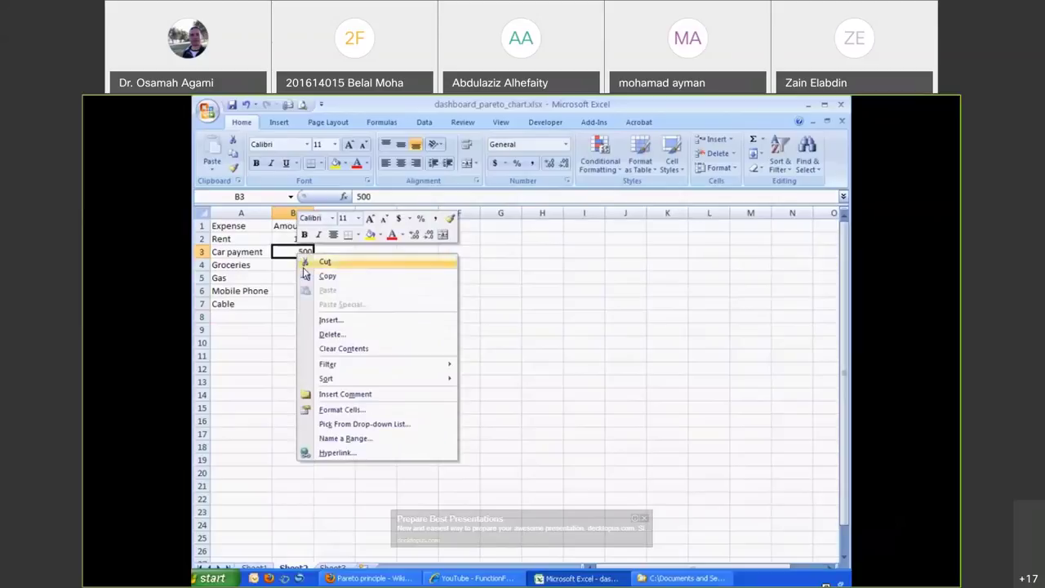
pyautogui.moveTo(399, 380)
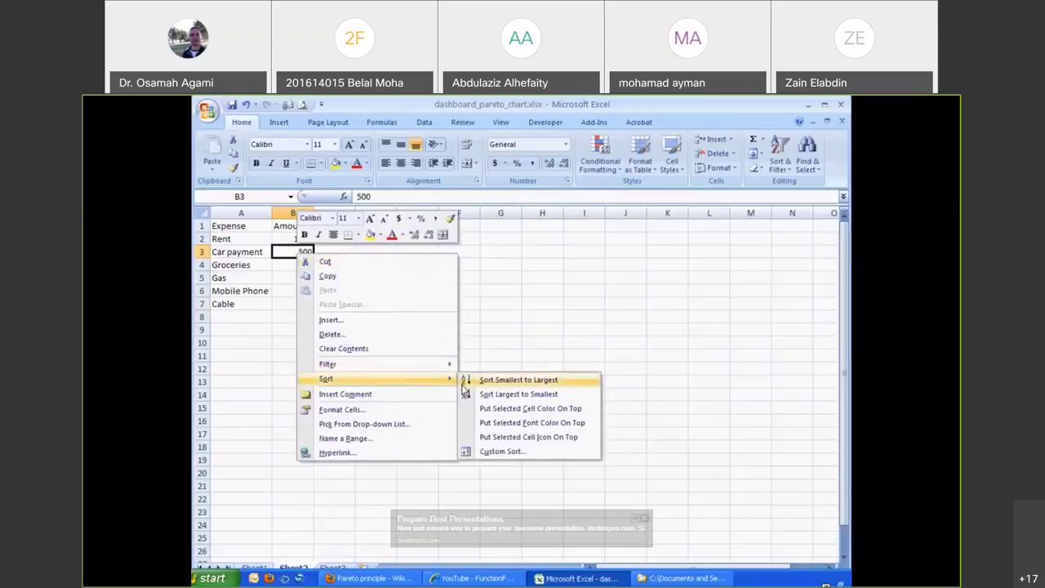
pyautogui.click(518, 395)
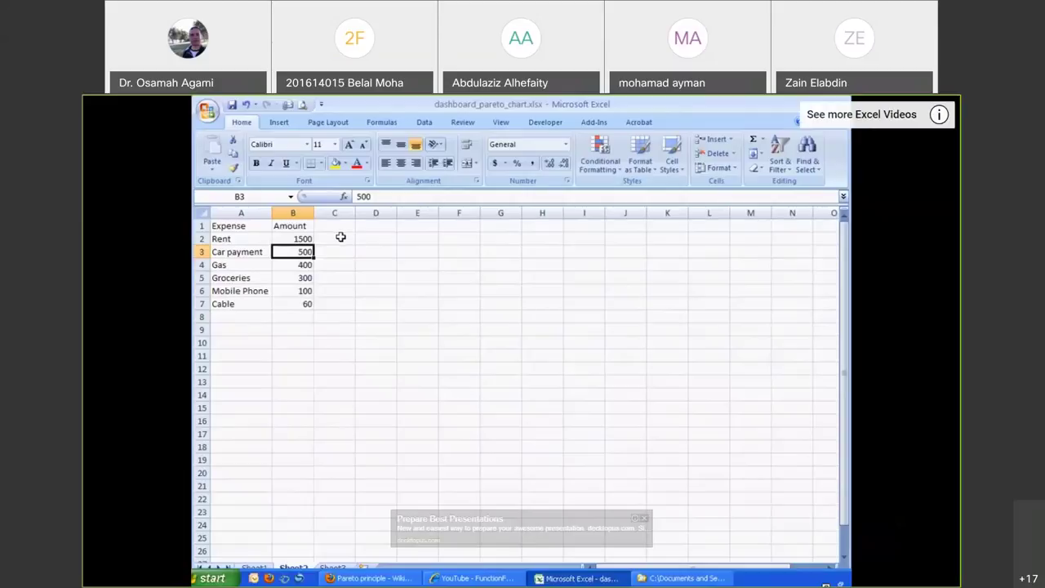
# Total the expense amounts in B8 with the formula =SUM(B2:B7).
pyautogui.click(294, 315)
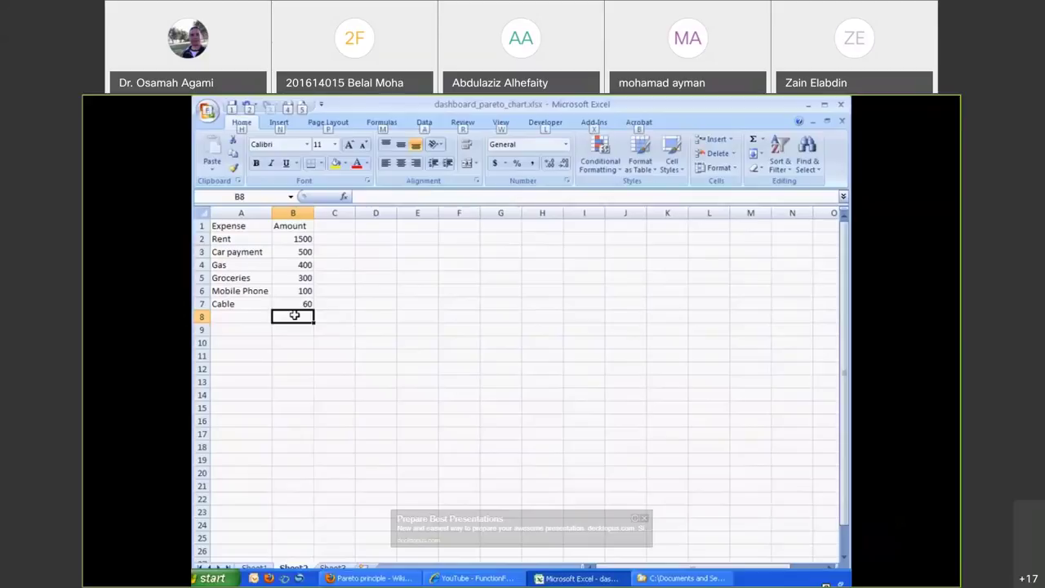
pyautogui.hotkey('alt', '=')
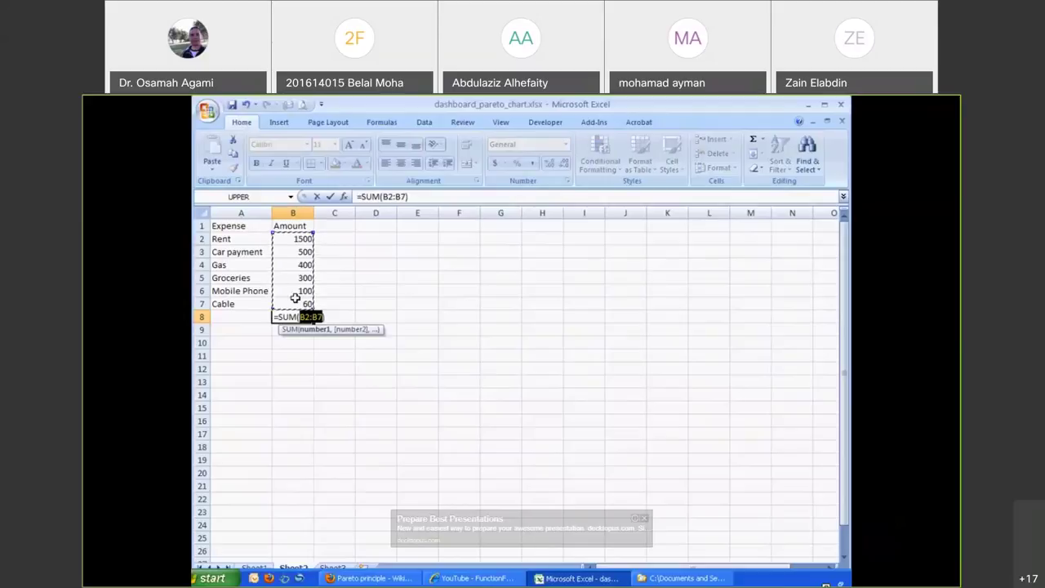
pyautogui.press('Return')
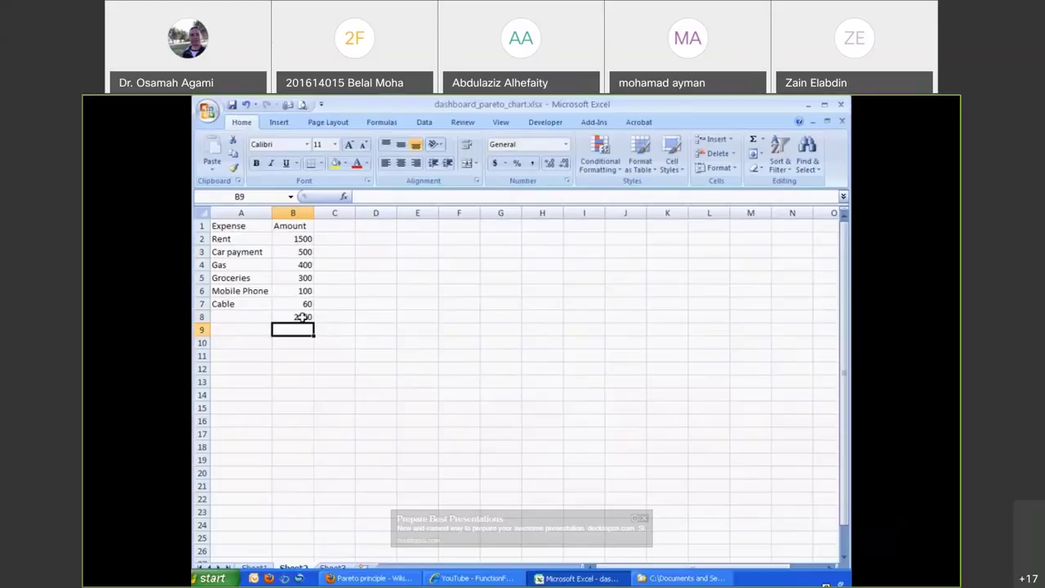
# Add the heading Cumulative Amount in C1 and fit column C's width to it.
pyautogui.click(340, 224)
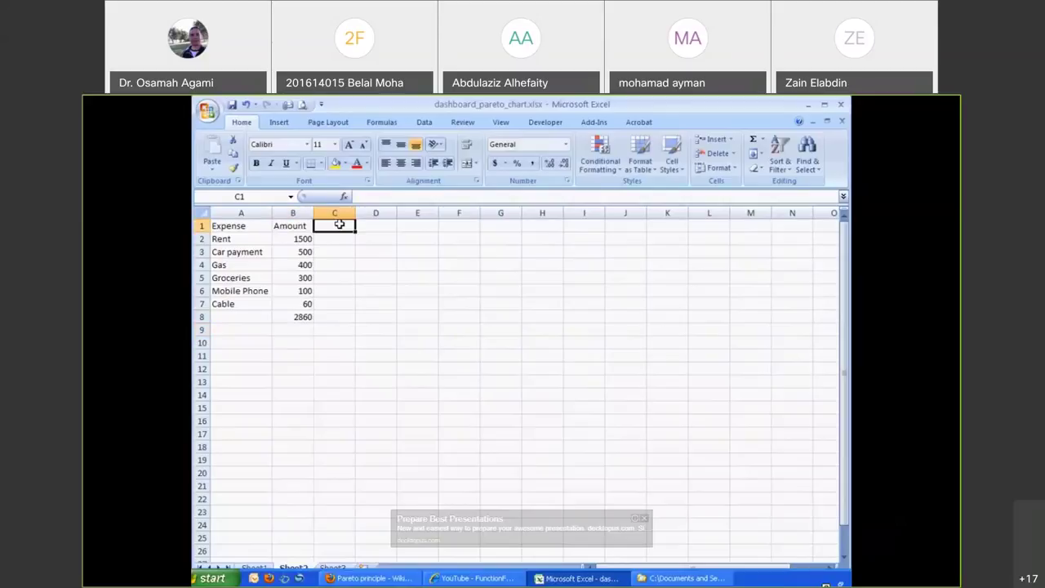
pyautogui.write('Cu')
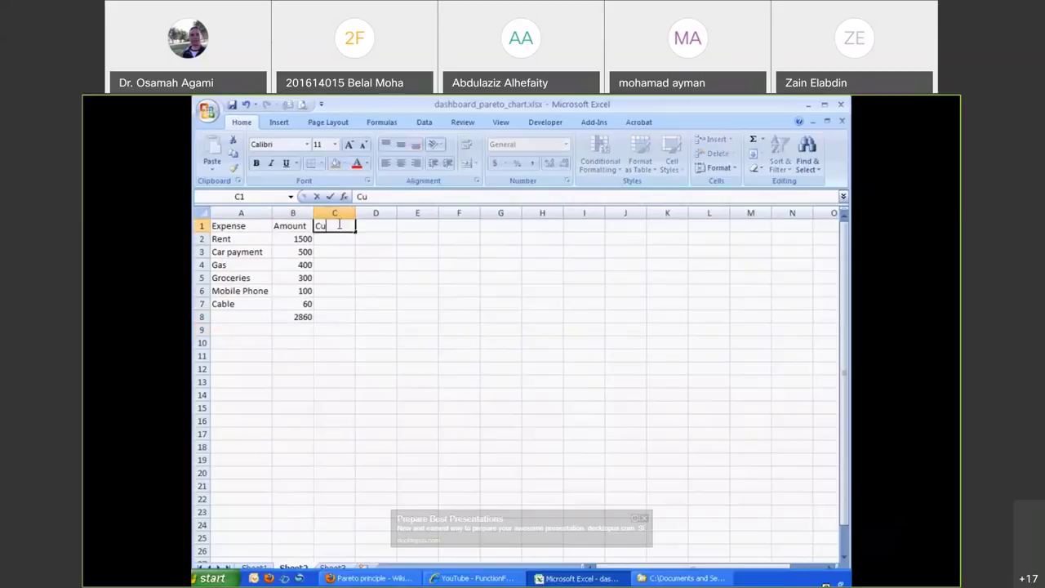
pyautogui.write('mulative Amount')
pyautogui.press('Return')
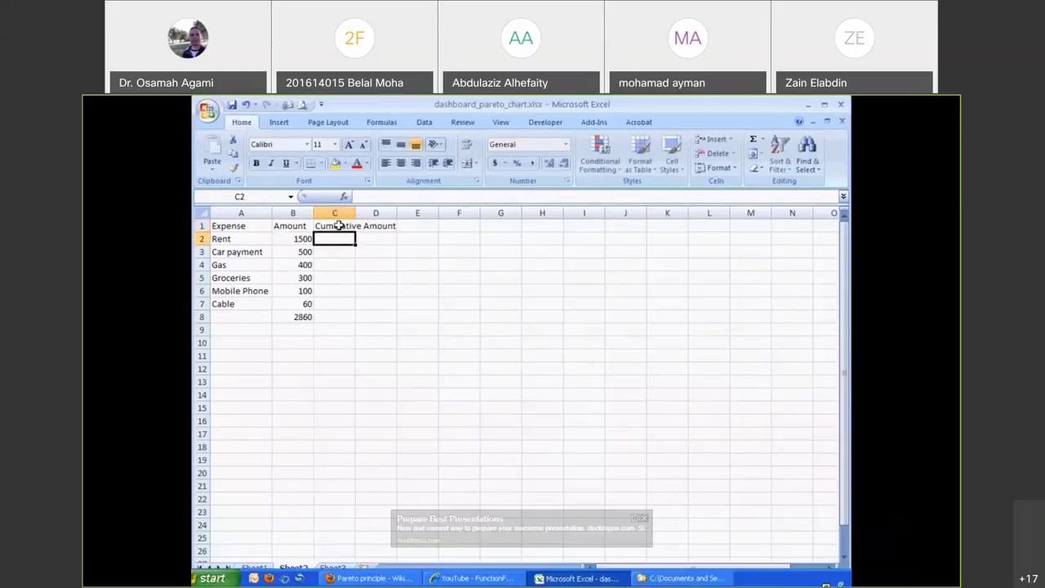
pyautogui.doubleClick(355, 213)
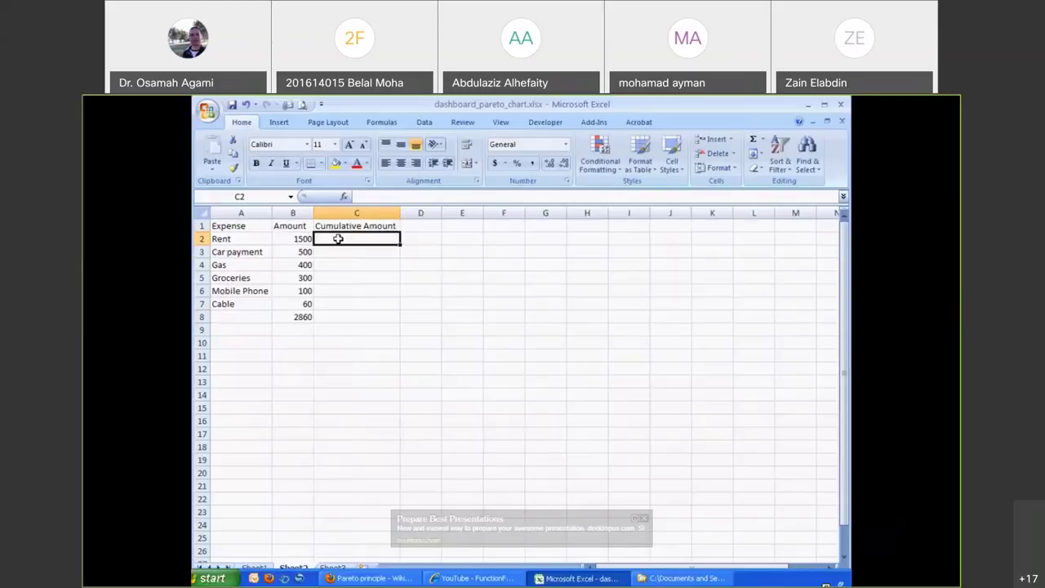
# Start the cumulative amounts in C2 with a formula that references Rent's amount in B2.
pyautogui.write('=')
pyautogui.click(294, 238)
pyautogui.press('Return')
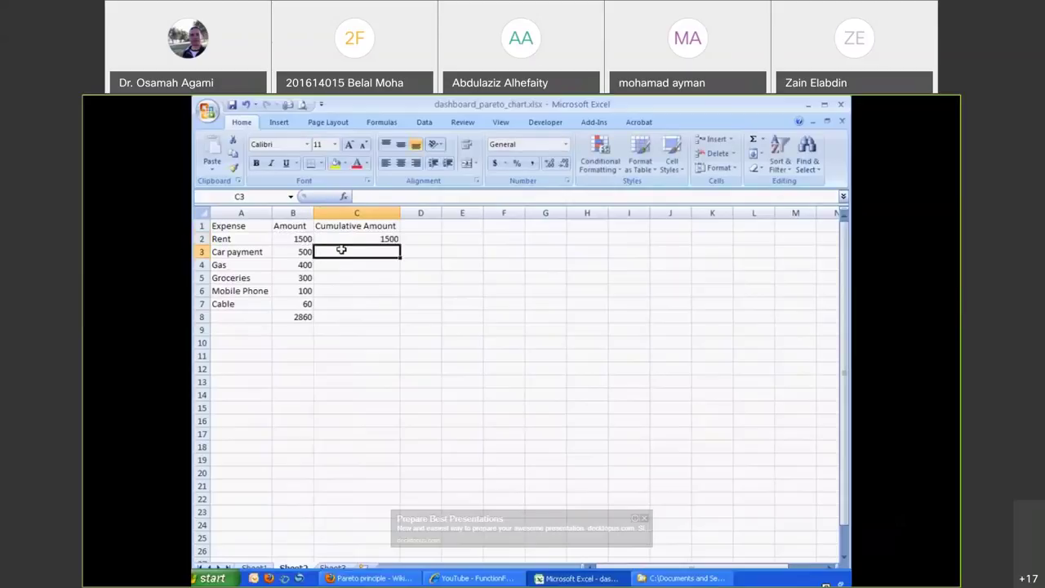
# Enter the running-total formula =B3+C2 in C3, fill it down to C7, and check the copied formulas.
pyautogui.write('=')
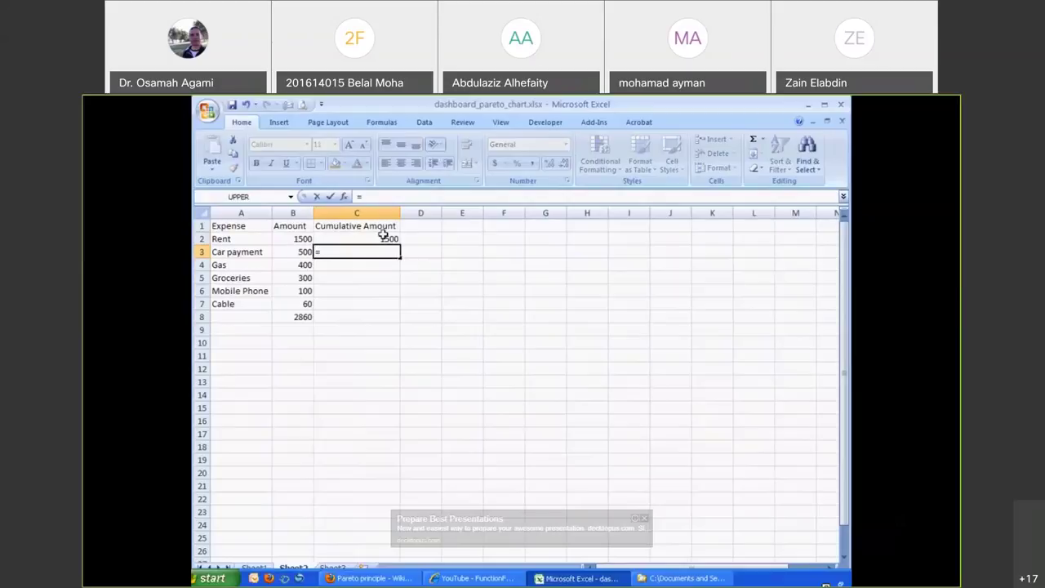
pyautogui.click(289, 251)
pyautogui.write('+')
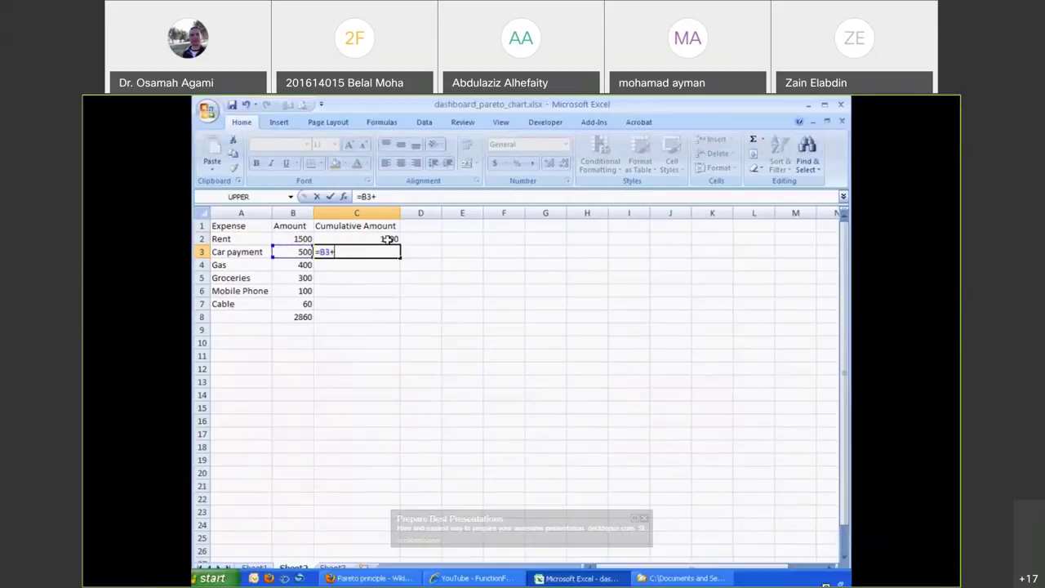
pyautogui.click(384, 238)
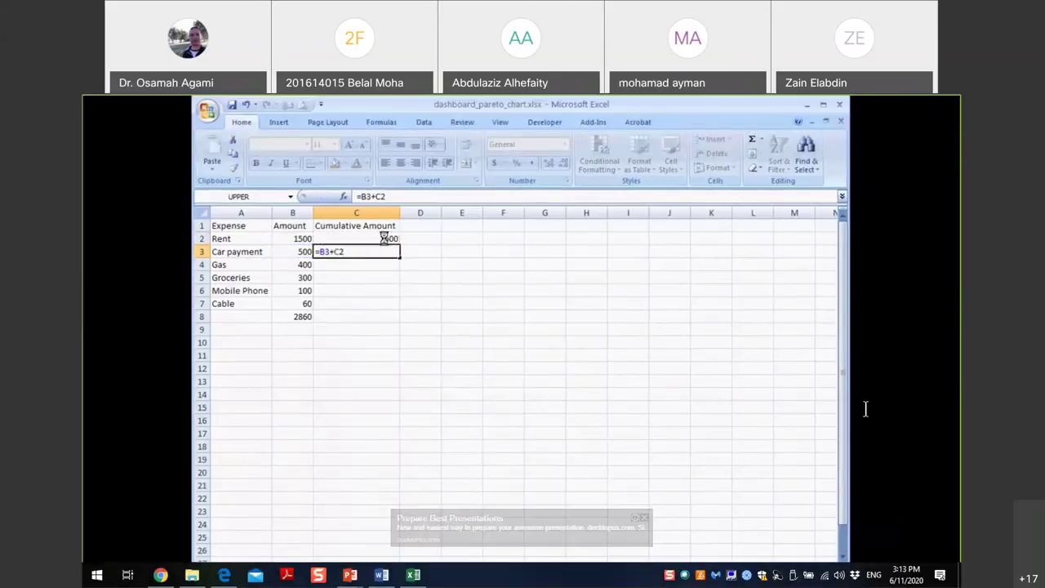
pyautogui.hotkey('ctrl', 'Return')
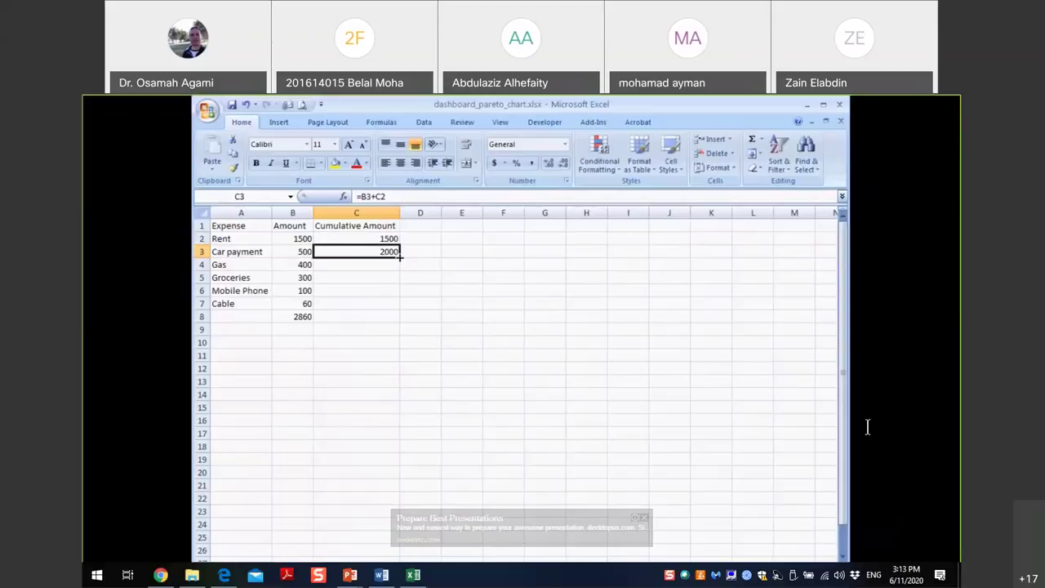
pyautogui.moveTo(400, 255); pyautogui.dragTo(399, 305)
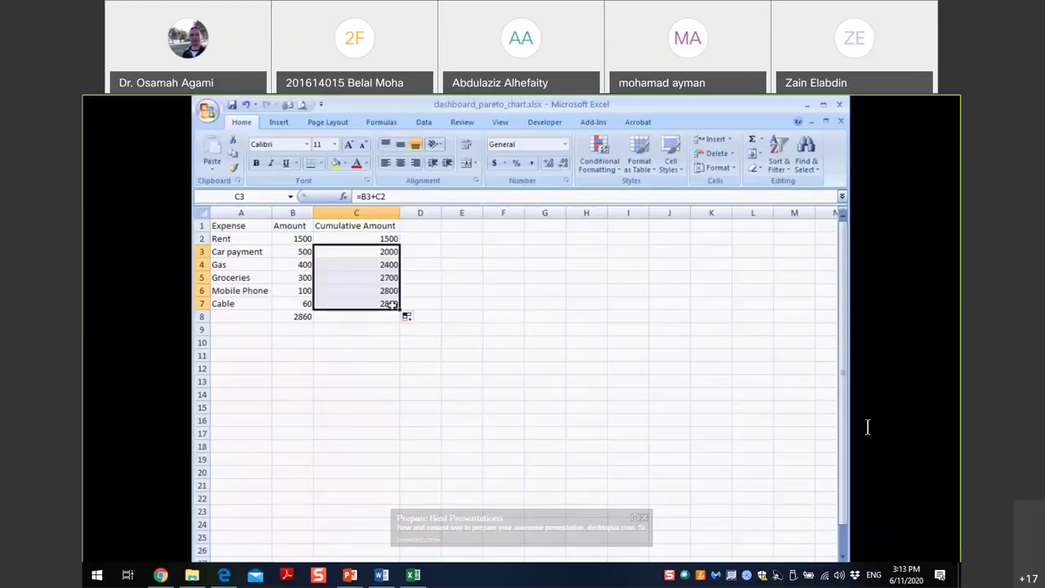
pyautogui.click(382, 262)
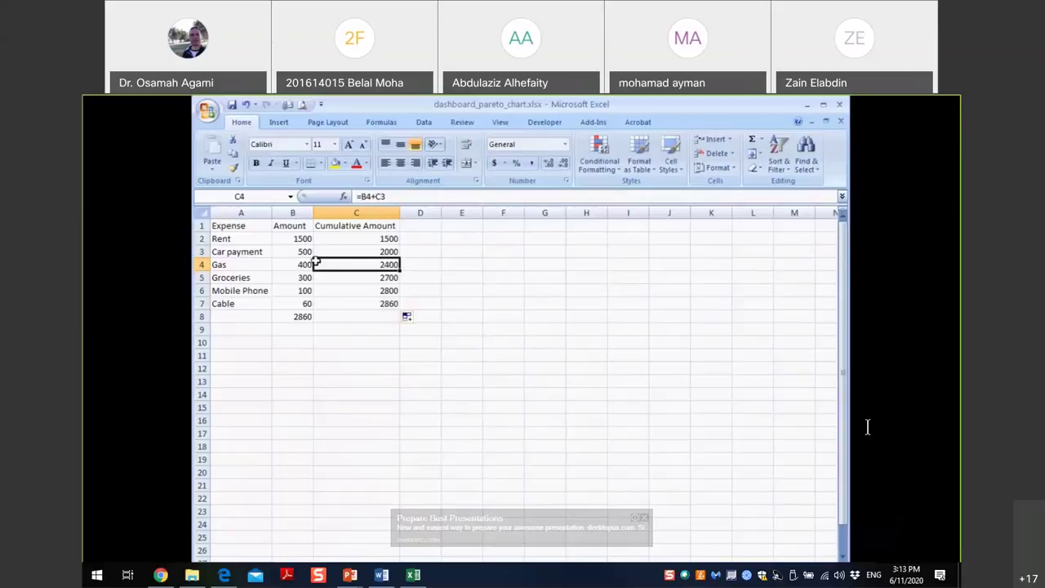
pyautogui.click(377, 303)
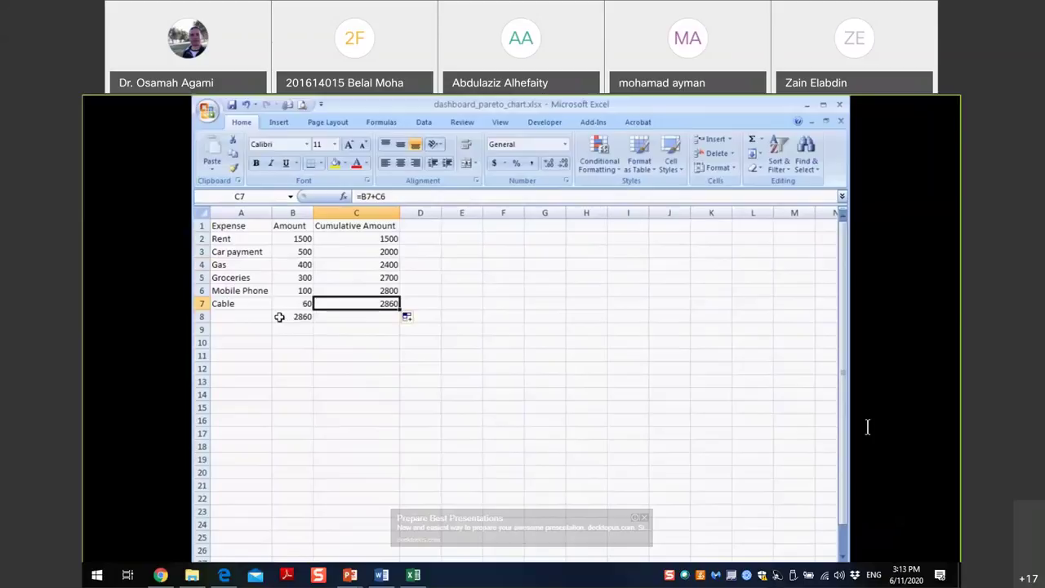
# Add the header "Cumulative Pct" in D1 and fit column D's width to it.
pyautogui.click(425, 227)
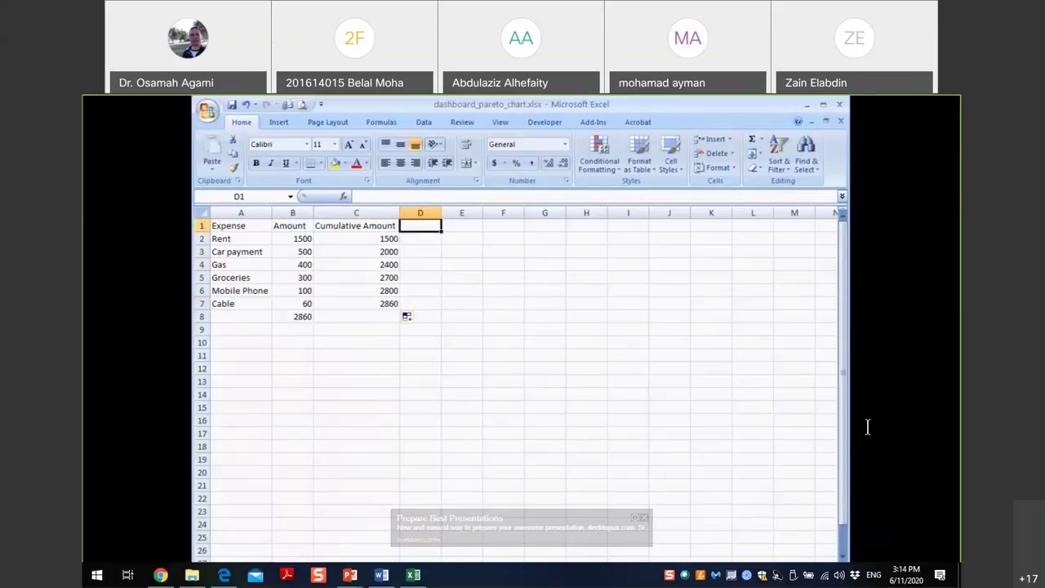
pyautogui.write('Cul')
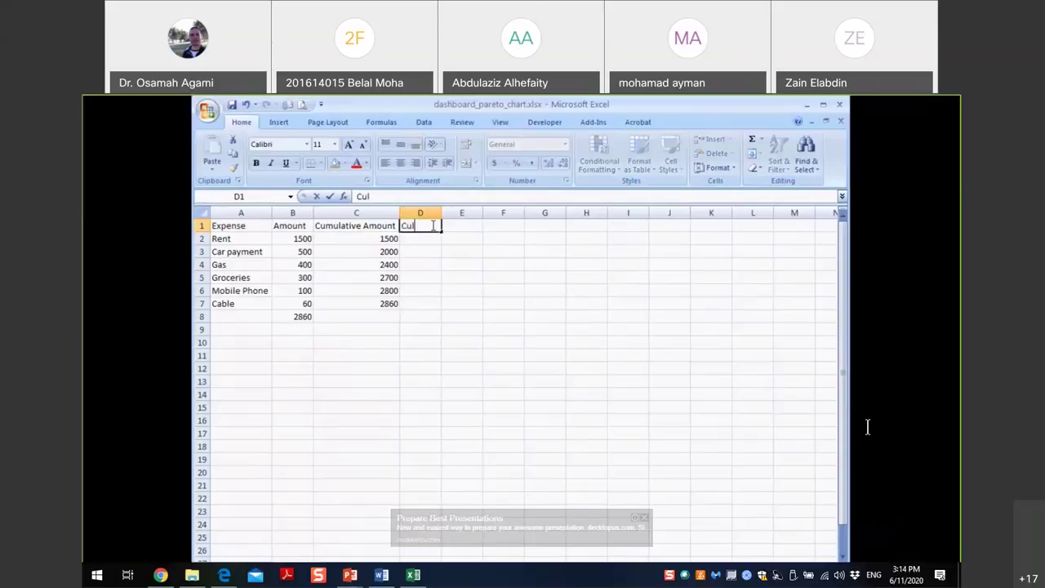
pyautogui.press('BackSpace')
pyautogui.write('mulative Pct')
pyautogui.press('Return')
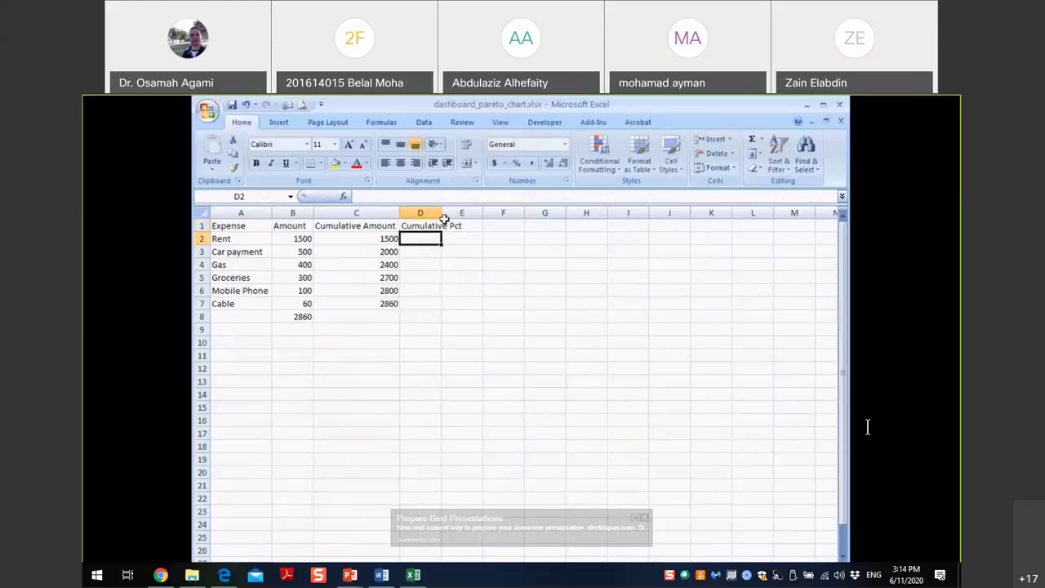
pyautogui.doubleClick(442, 212)
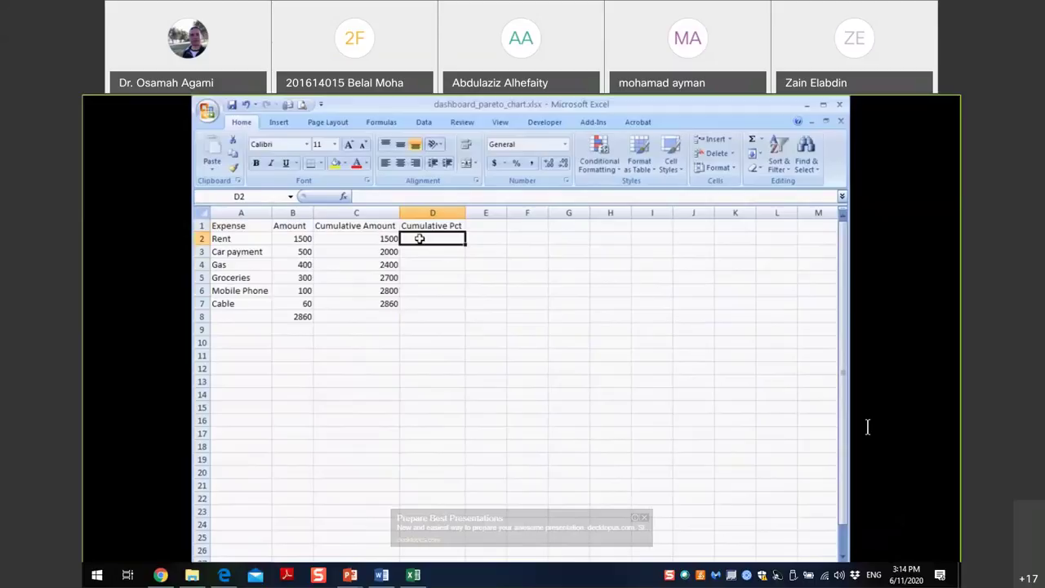
# Enter =C2/$B$8 in D2, fill it down to D7, and format the results as percentages.
pyautogui.write('=')
pyautogui.click(382, 238)
pyautogui.write('/')
pyautogui.click(288, 319)
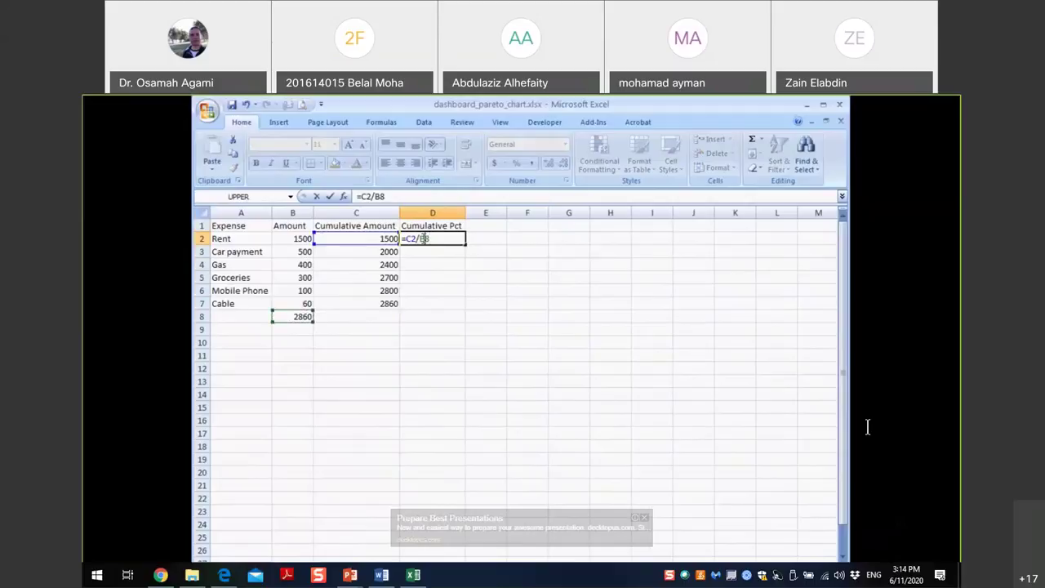
pyautogui.press('F4')
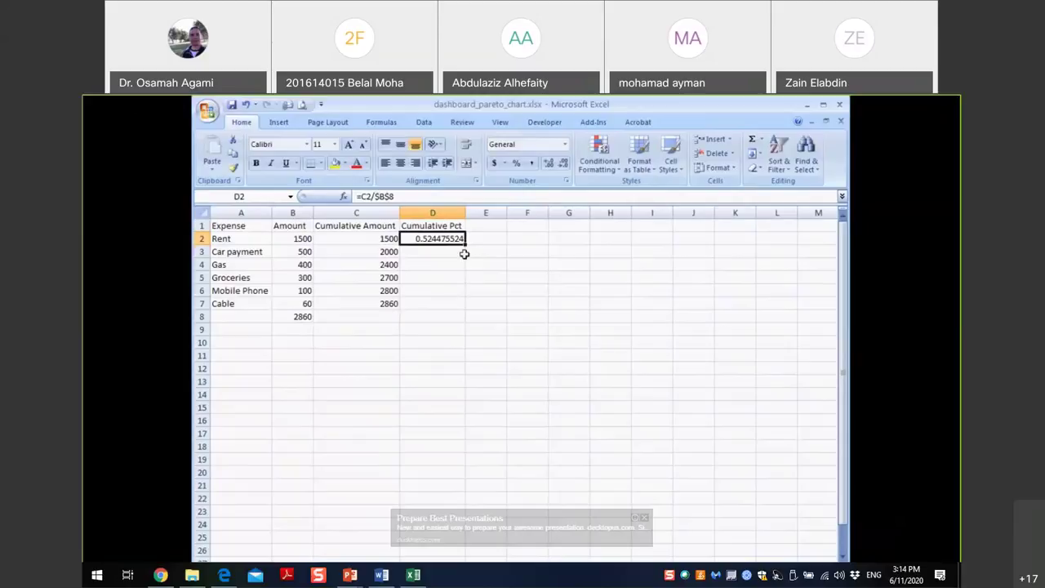
pyautogui.moveTo(466, 242); pyautogui.dragTo(467, 308)
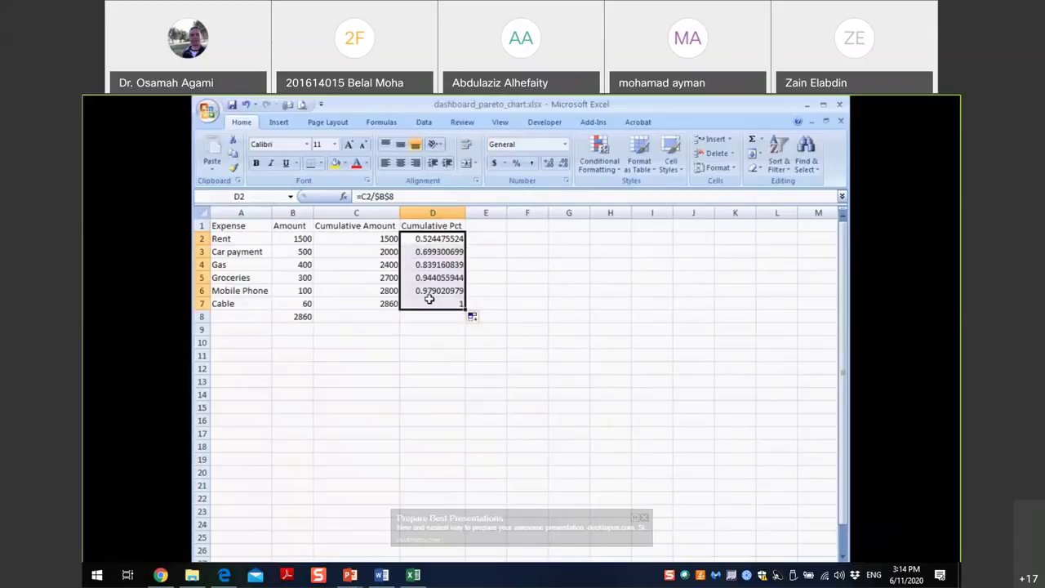
pyautogui.click(516, 164)
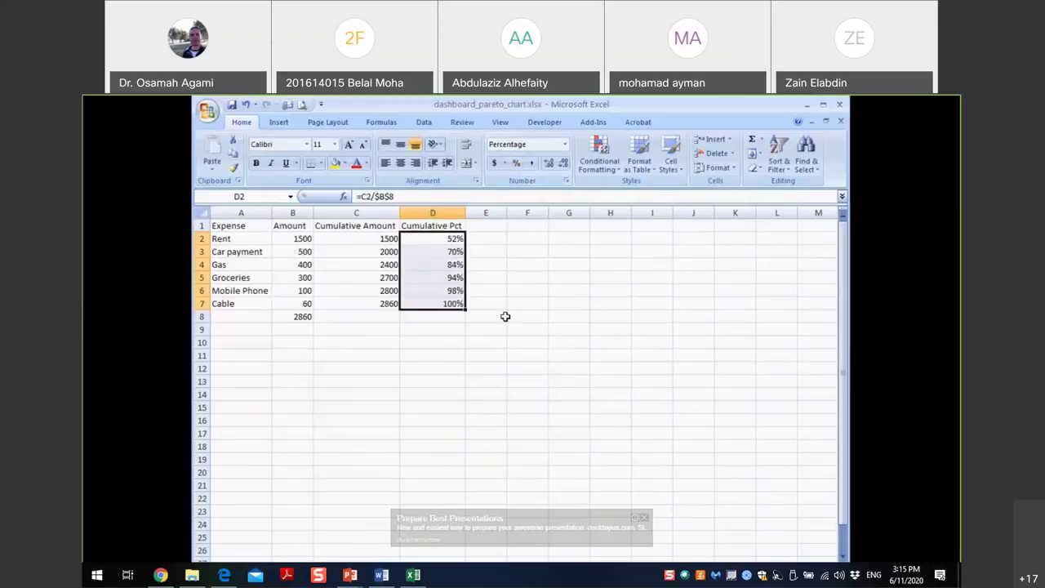
pyautogui.click(504, 344)
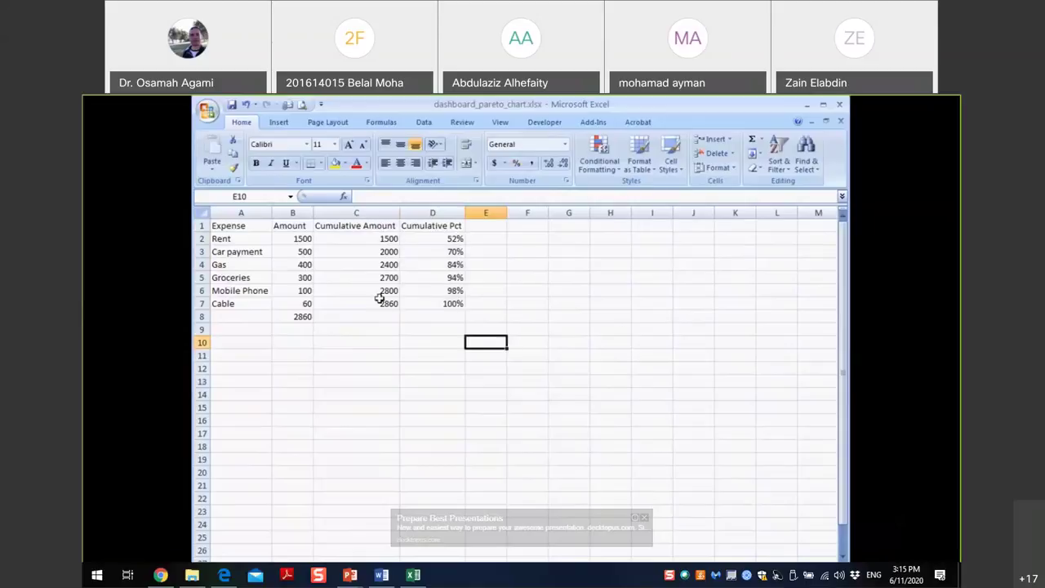
# Insert a default column chart from A1:D7 and place it below the data table.
pyautogui.moveTo(450, 302); pyautogui.dragTo(231, 227)
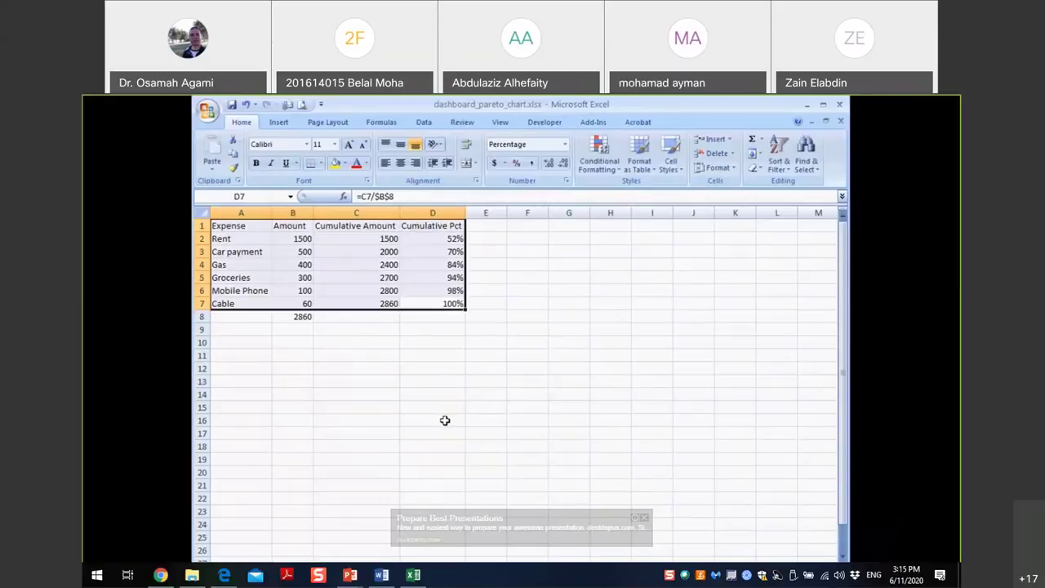
pyautogui.hotkey('alt', 'F1')
pyautogui.moveTo(575, 300); pyautogui.dragTo(514, 340)
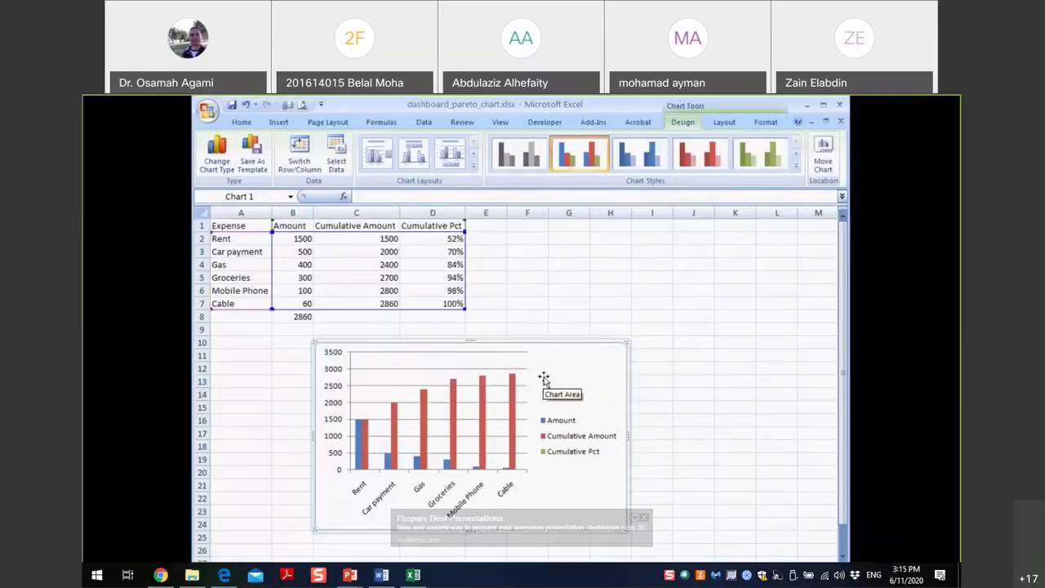
# Remove the Cumulative Amount series from the chart's data source.
pyautogui.rightClick(543, 378)
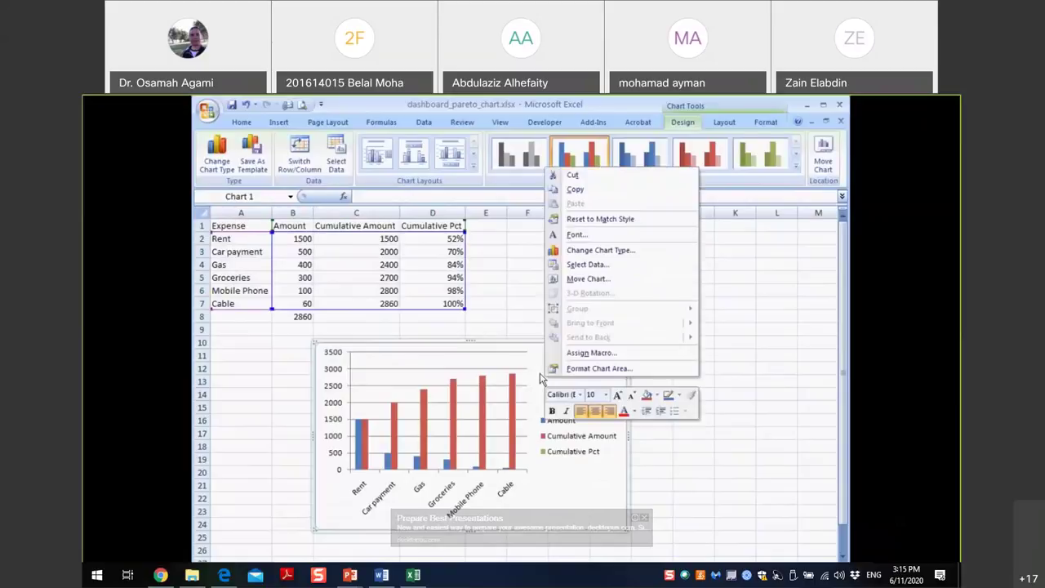
pyautogui.click(600, 266)
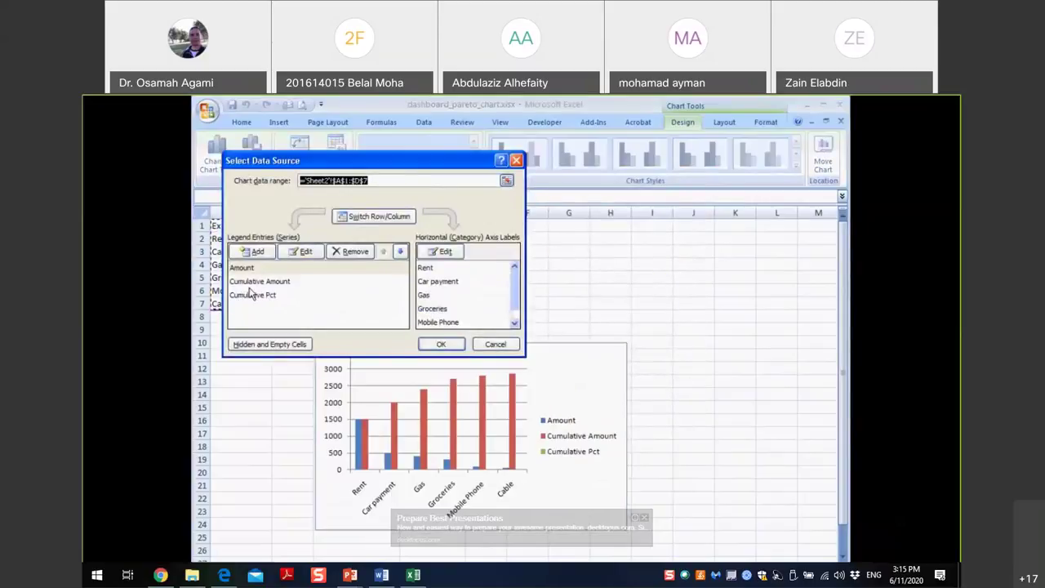
pyautogui.click(257, 281)
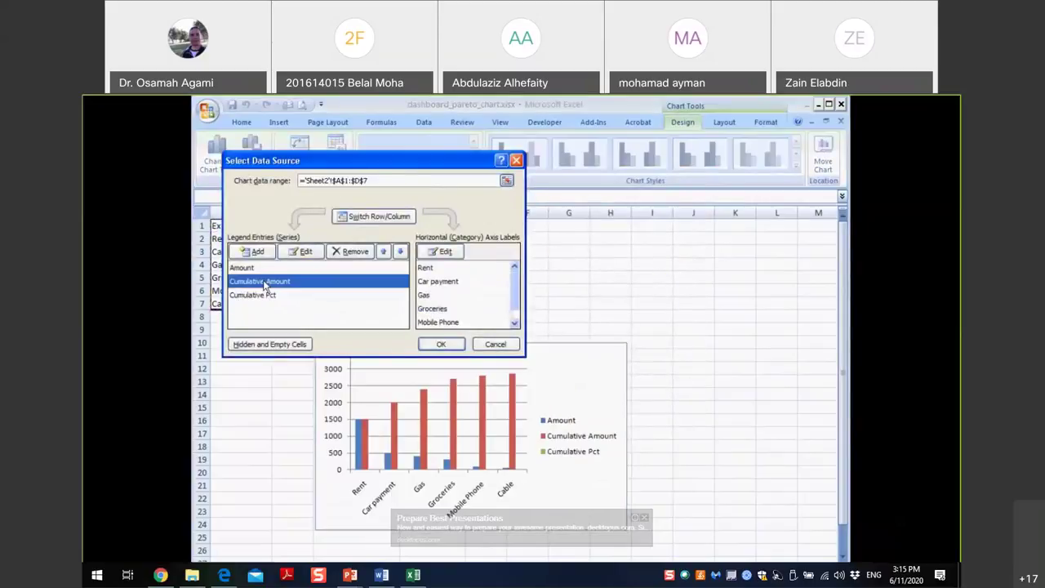
pyautogui.click(356, 252)
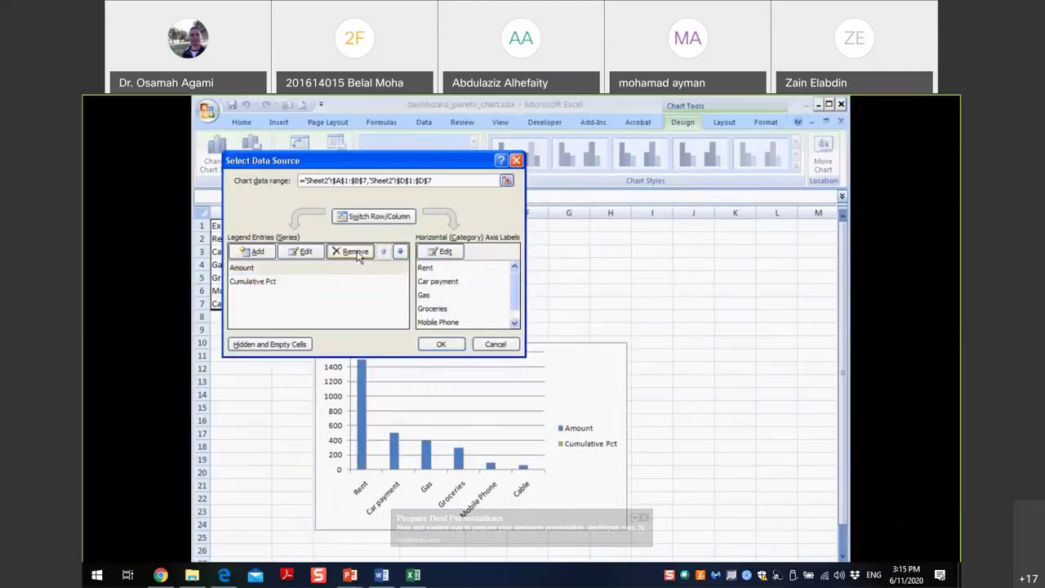
pyautogui.click(442, 345)
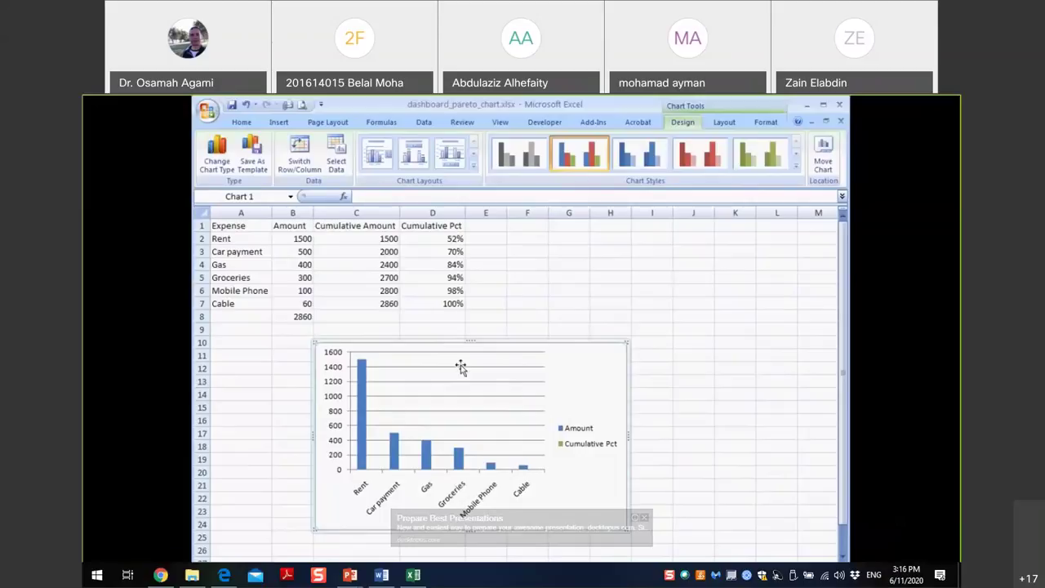
pyautogui.click(724, 122)
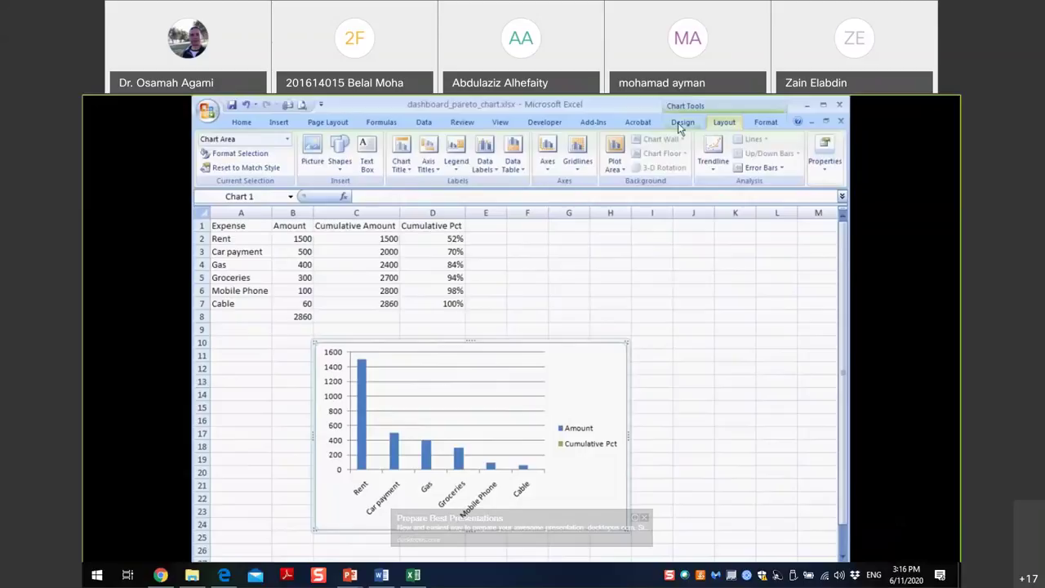
pyautogui.click(679, 123)
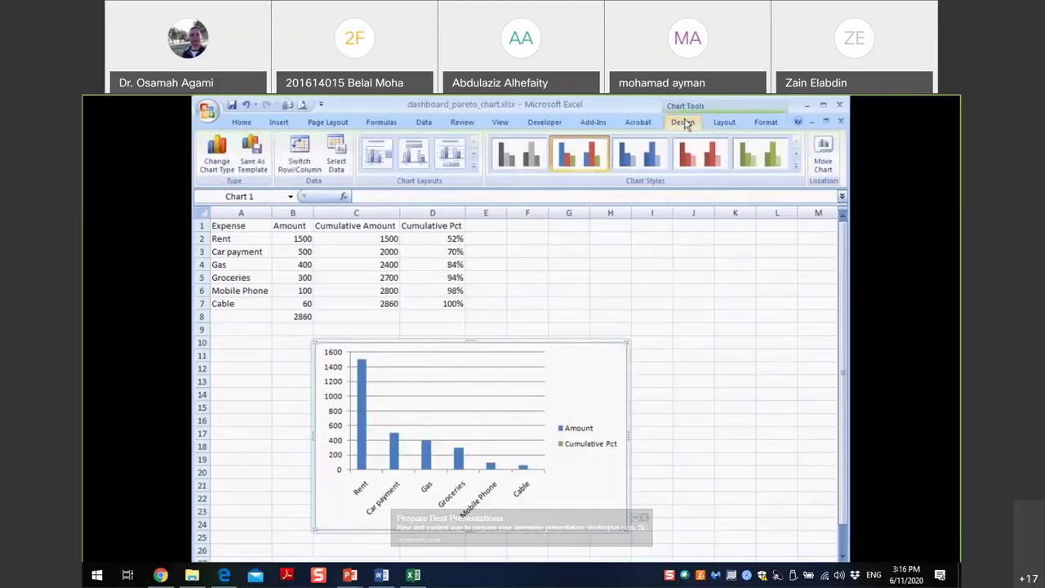
pyautogui.click(727, 122)
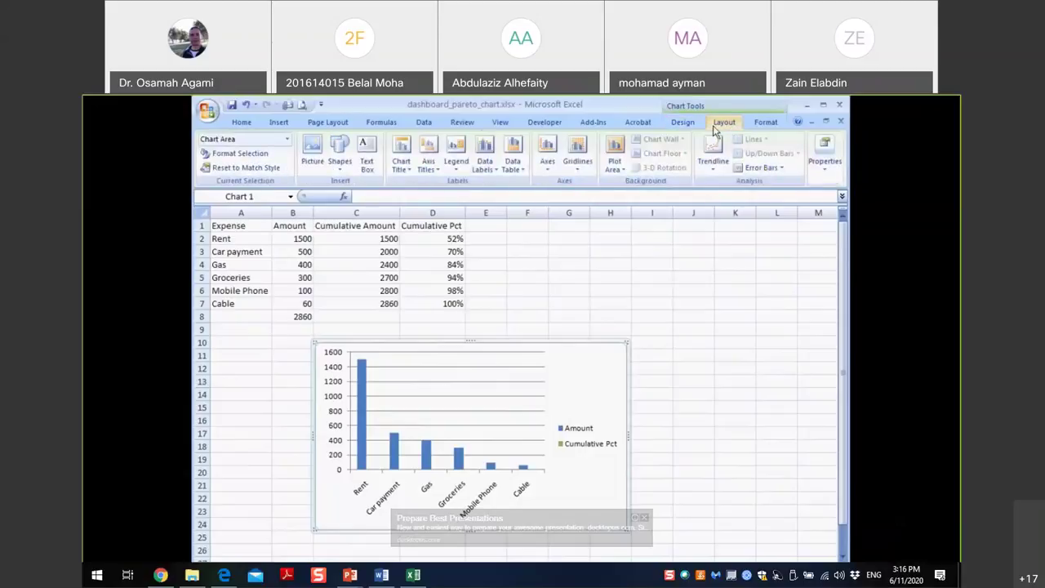
pyautogui.click(751, 129)
pyautogui.click(724, 123)
pyautogui.click(766, 124)
pyautogui.click(729, 123)
pyautogui.click(287, 138)
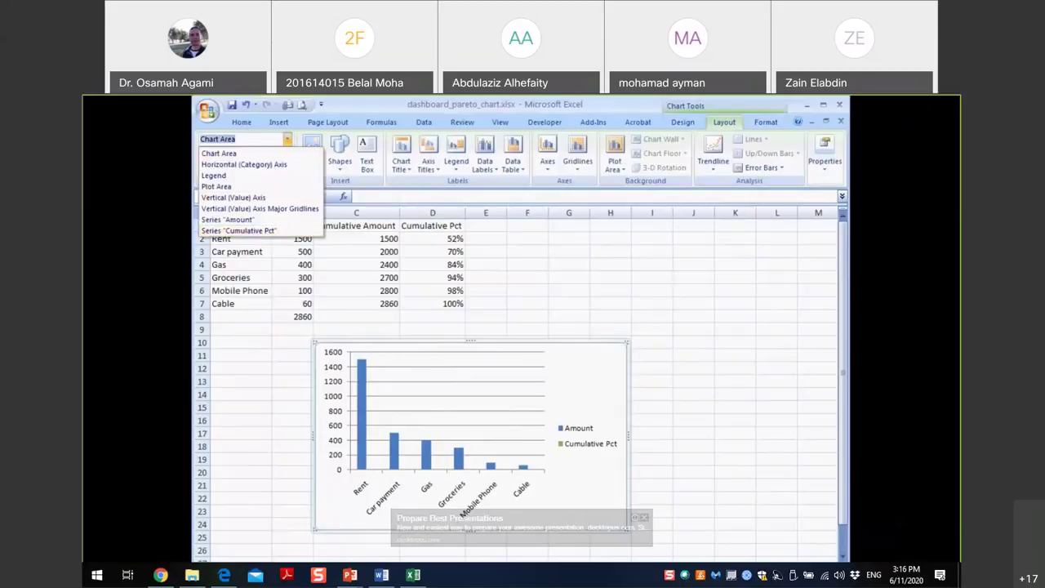
pyautogui.click(565, 375)
# Cycle through the chart's elements to select the Cumulative Pct series, which is hard to pick directly in the plot.
pyautogui.click(539, 377)
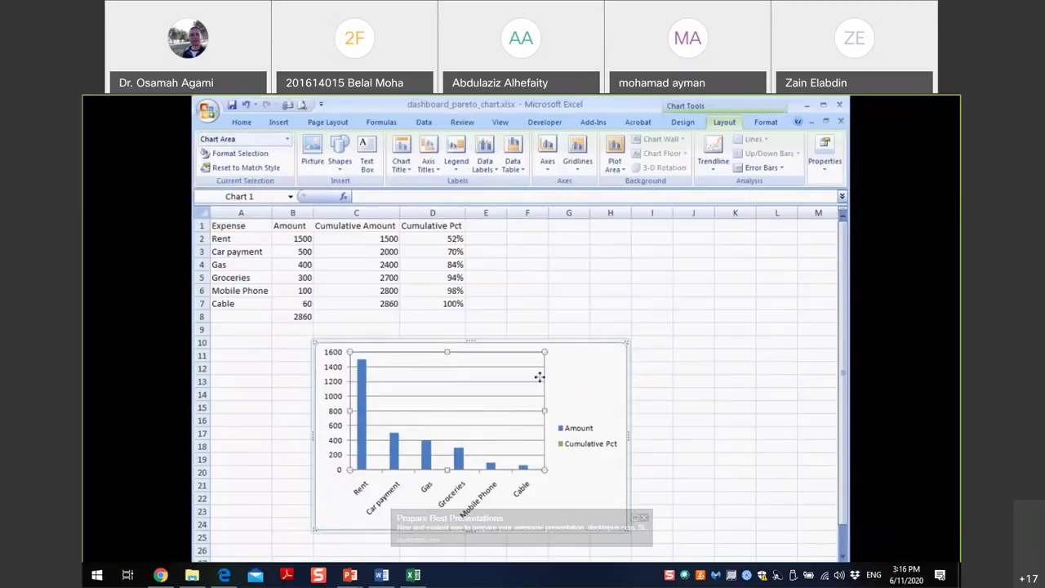
pyautogui.press('Up')
pyautogui.press('Up')
pyautogui.press('Up')
pyautogui.press('Up')
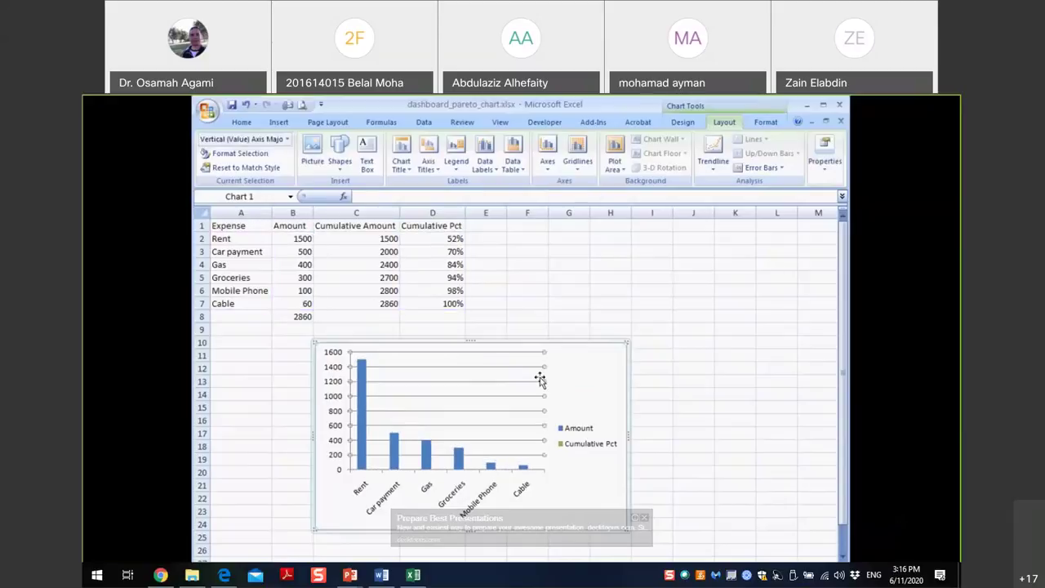
pyautogui.press('Up')
pyautogui.press('Up')
pyautogui.press('Up')
pyautogui.press('Up')
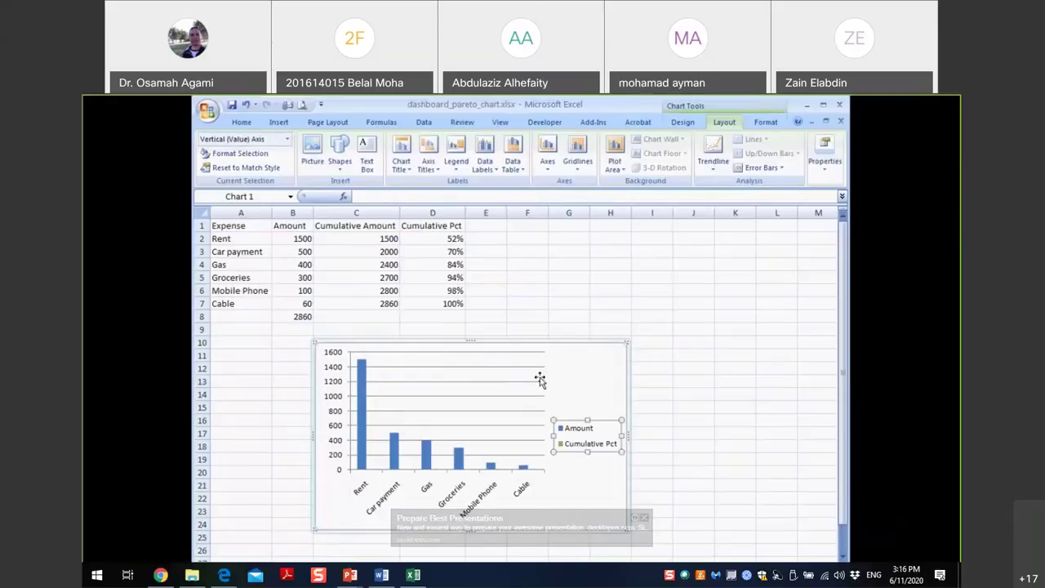
pyautogui.press('Up')
pyautogui.press('Up')
pyautogui.press('Up')
pyautogui.press('Up')
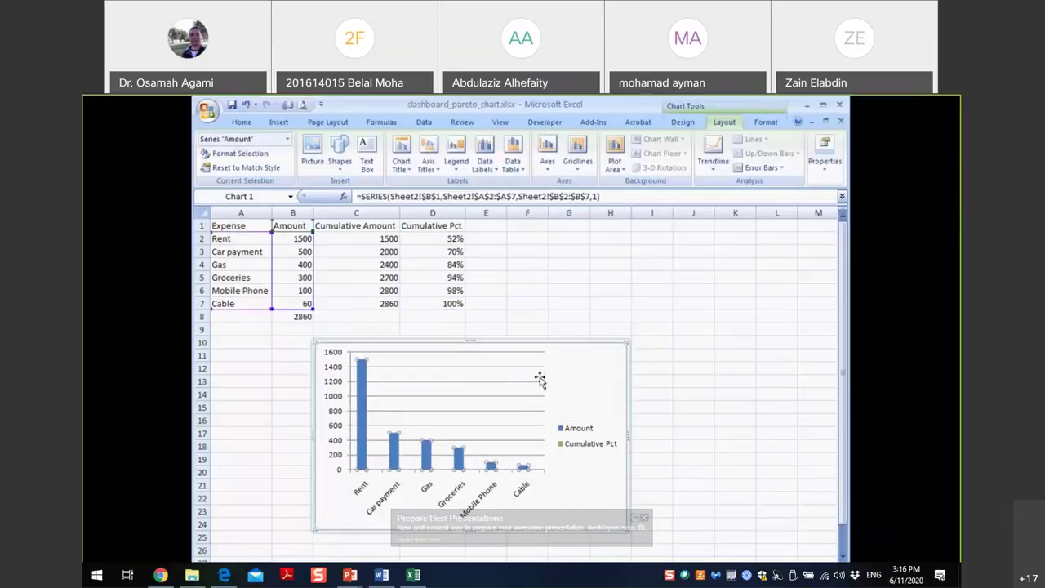
pyautogui.press('Up')
pyautogui.press('Up')
pyautogui.press('Up')
pyautogui.press('Up')
pyautogui.press('Up')
pyautogui.press('Up')
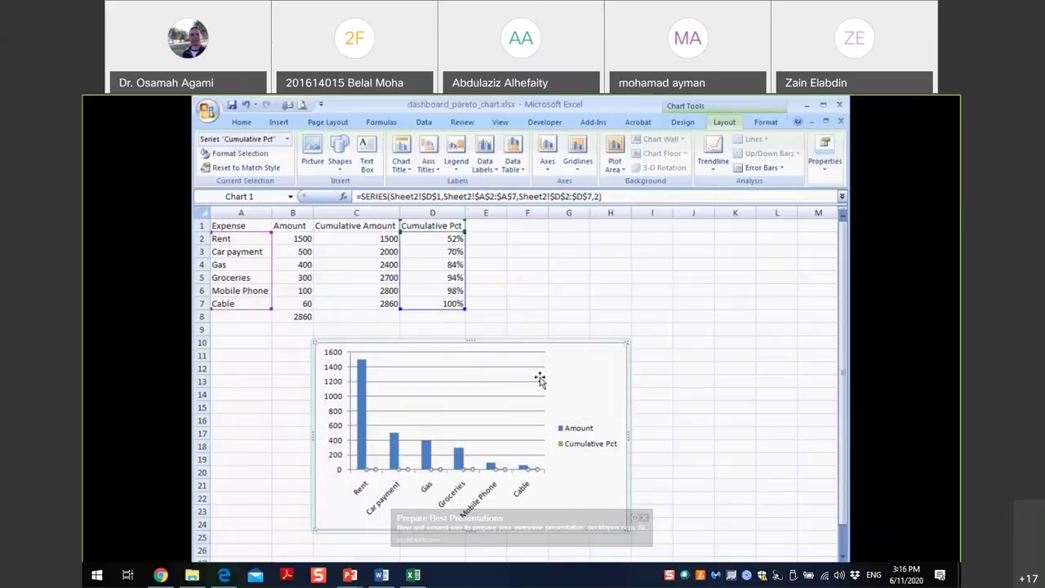
pyautogui.press('Up')
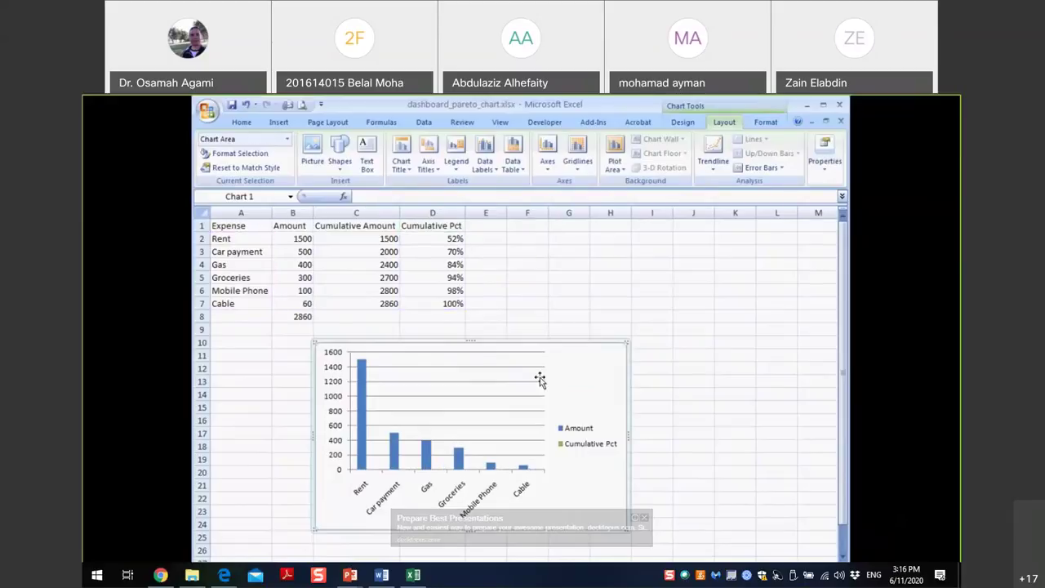
pyautogui.press('Down')
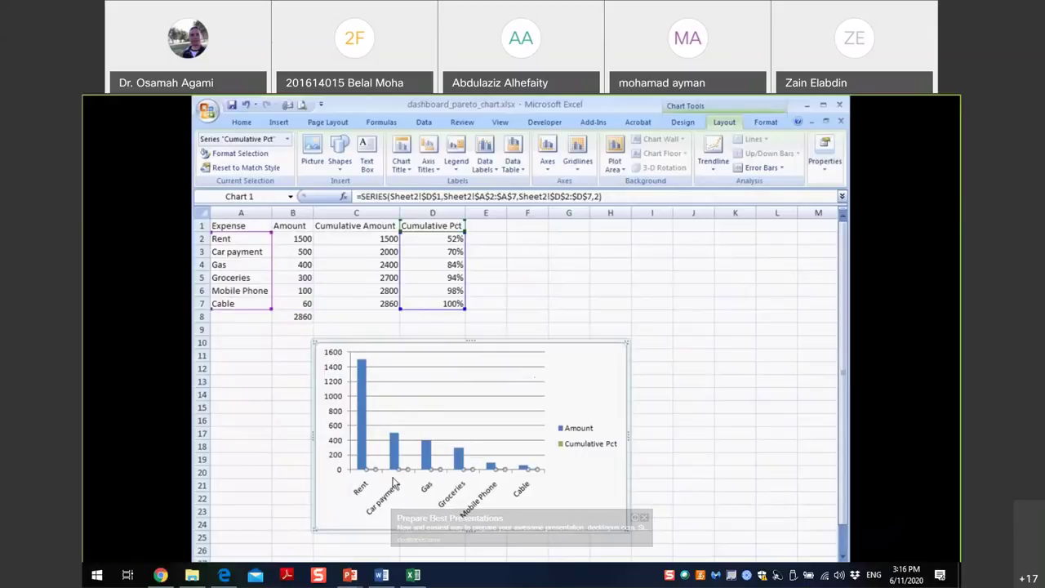
# Change the Cumulative Pct series to the Line with Markers chart type.
pyautogui.rightClick(474, 471)
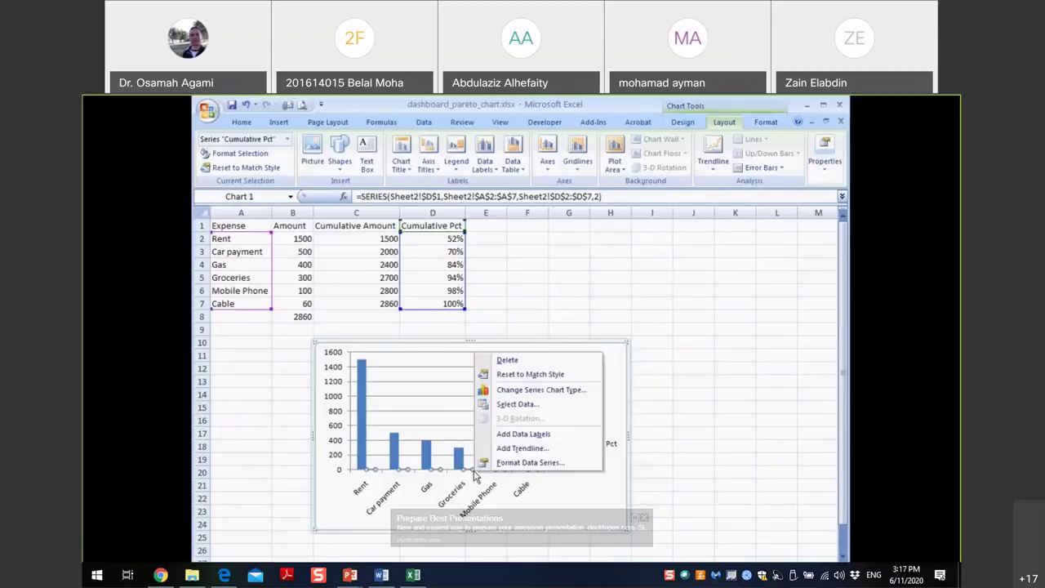
pyautogui.click(580, 391)
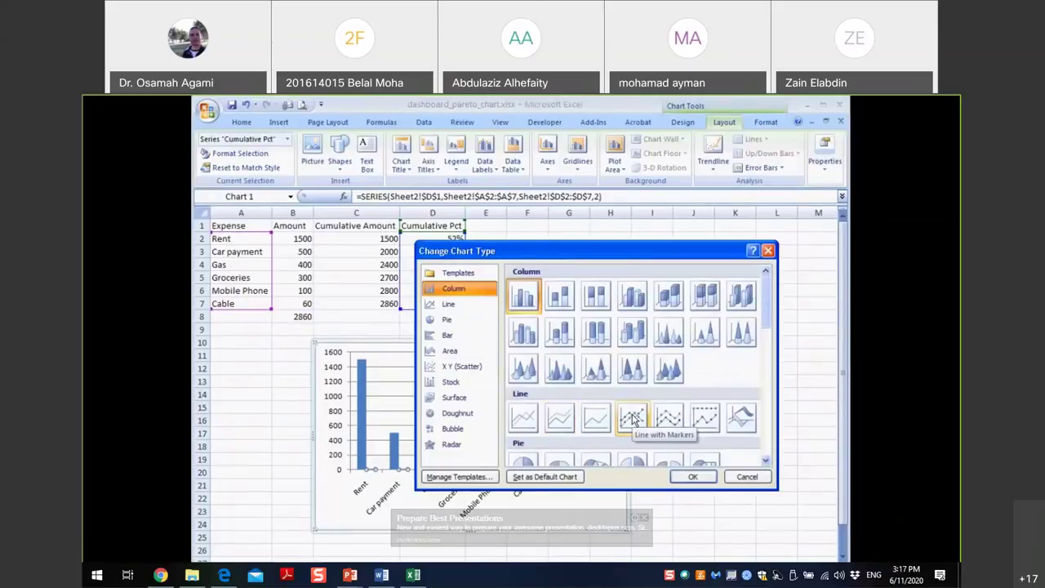
pyautogui.click(632, 418)
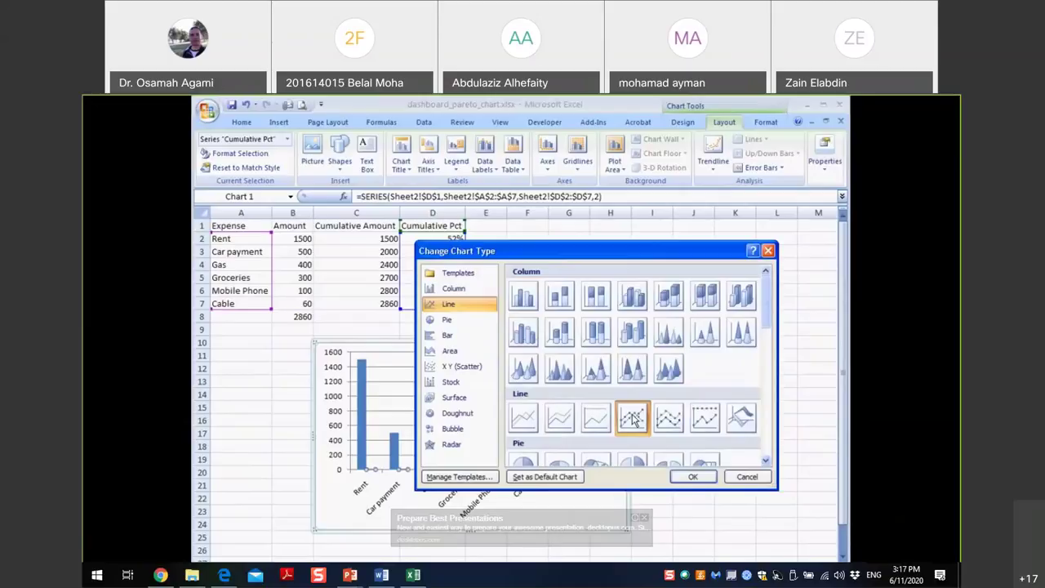
pyautogui.click(691, 479)
pyautogui.moveTo(706, 255); pyautogui.dragTo(764, 229)
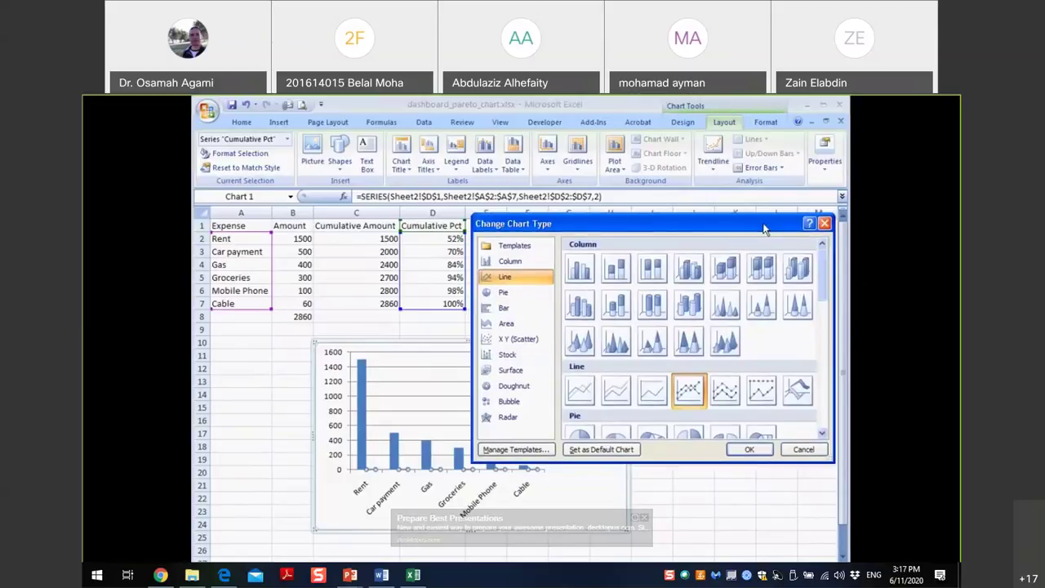
pyautogui.click(749, 448)
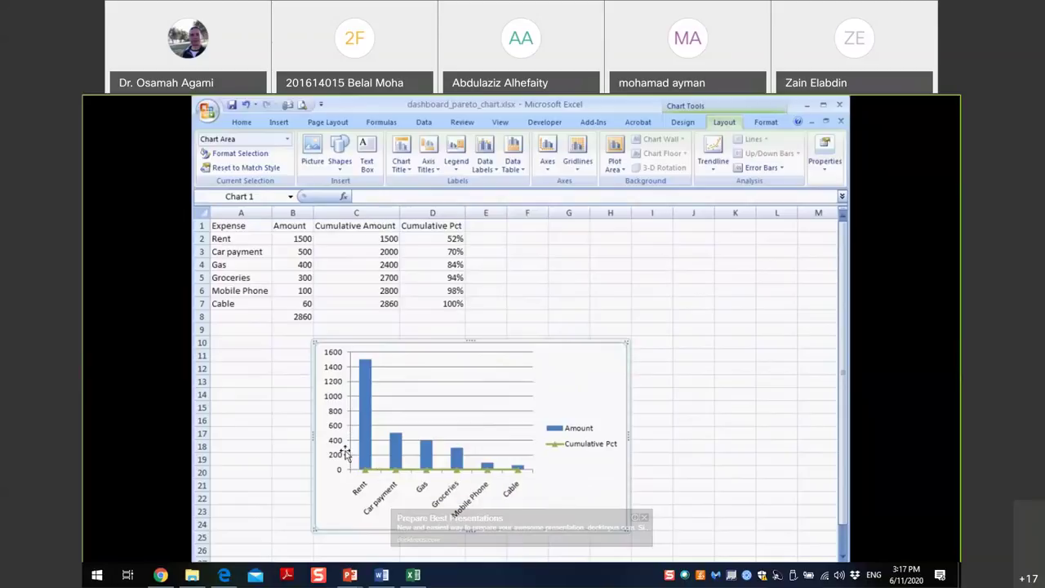
# Plot the Cumulative Pct series on the secondary axis and deselect the chart.
pyautogui.rightClick(487, 476)
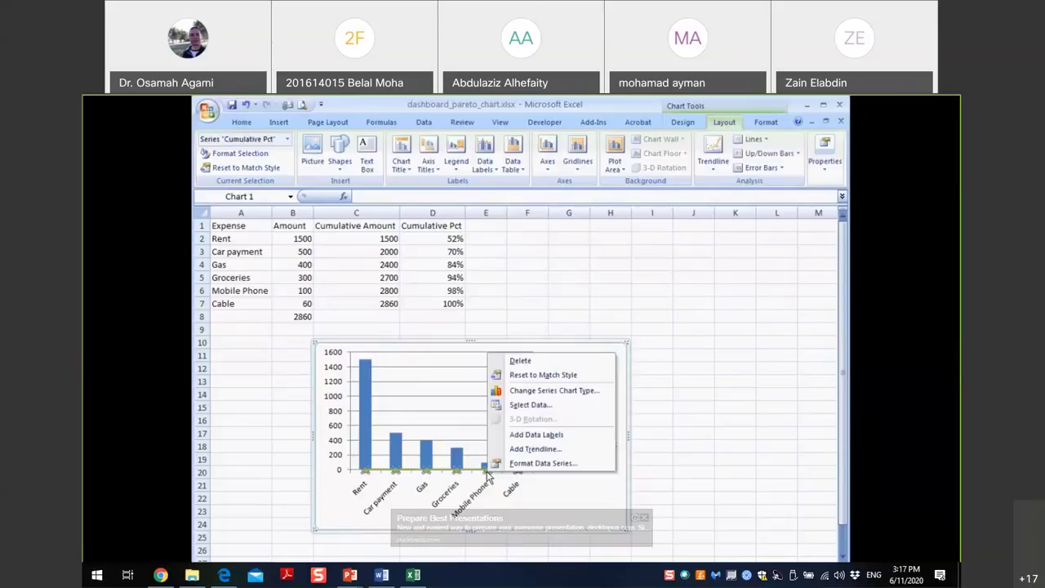
pyautogui.click(540, 463)
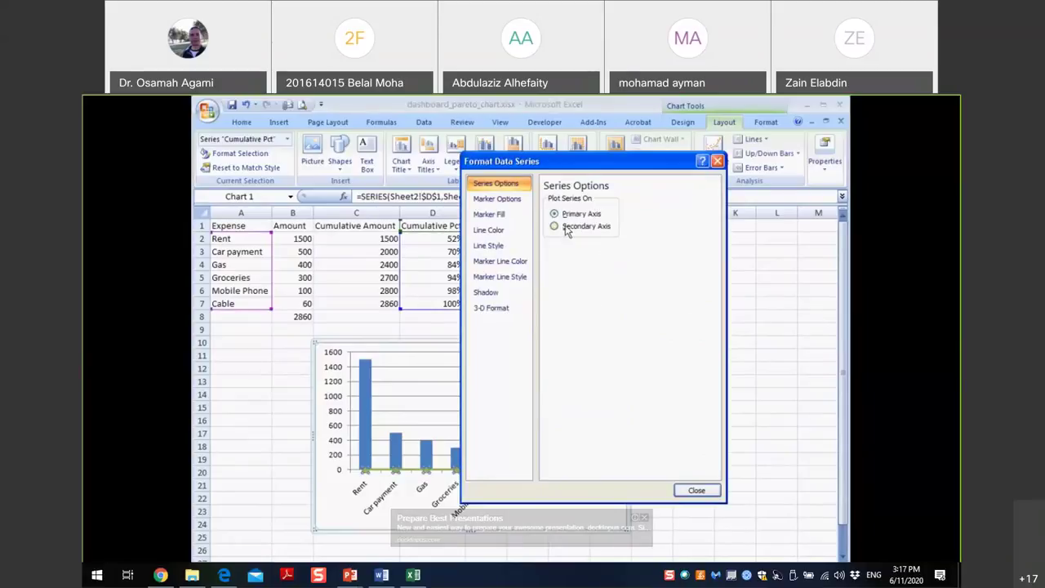
pyautogui.click(565, 228)
pyautogui.click(693, 490)
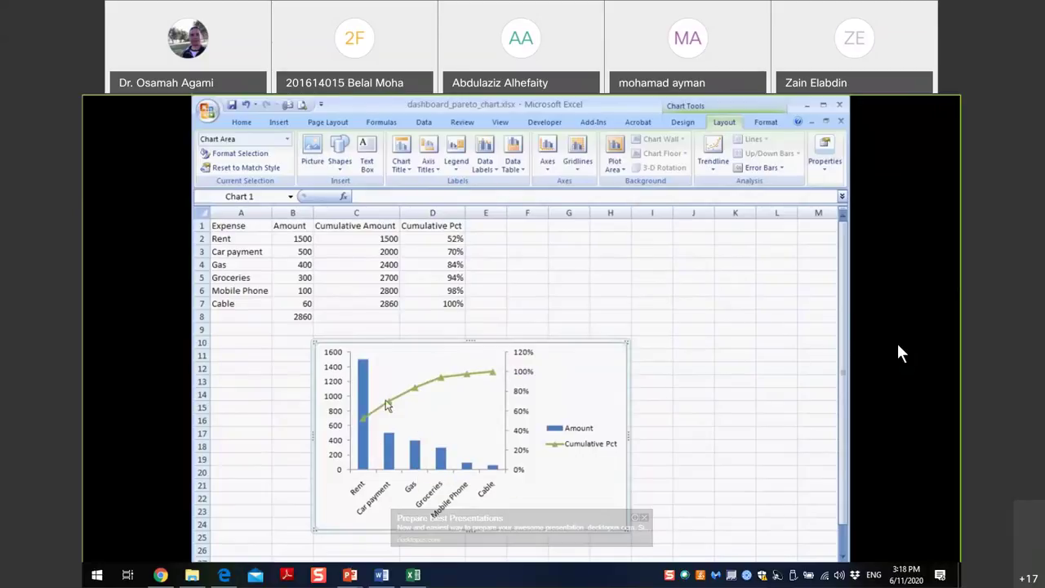
pyautogui.click(681, 395)
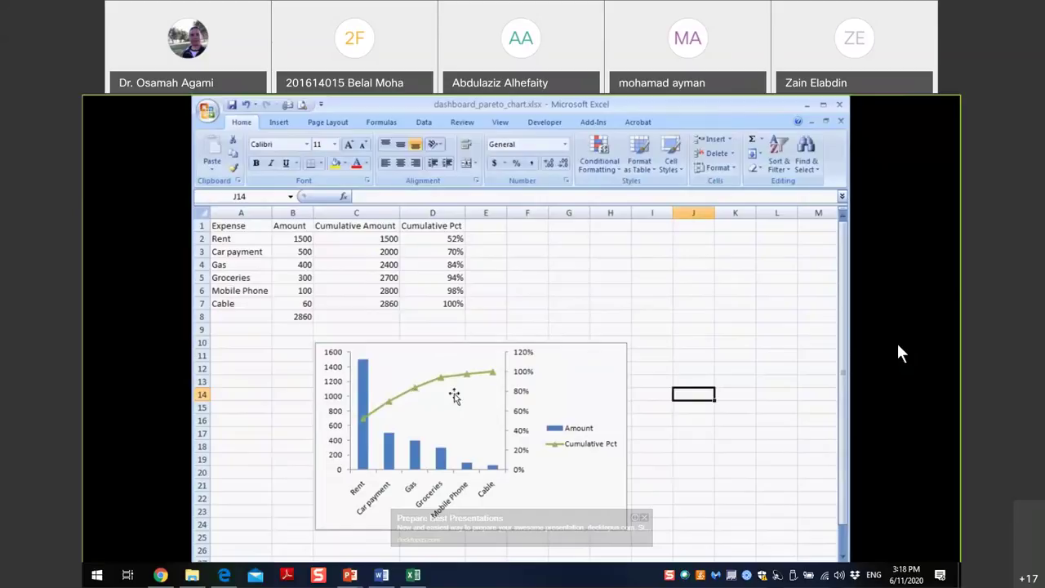
# Add the header "80% Marker" in E1, enter 80% in E2, and fill it down to E7.
pyautogui.click(486, 226)
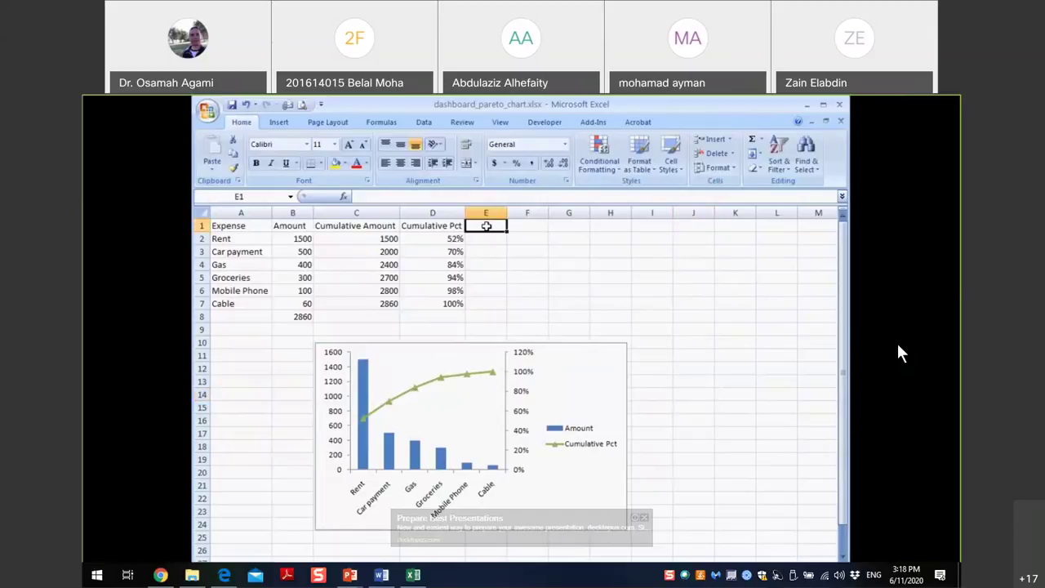
pyautogui.write('80')
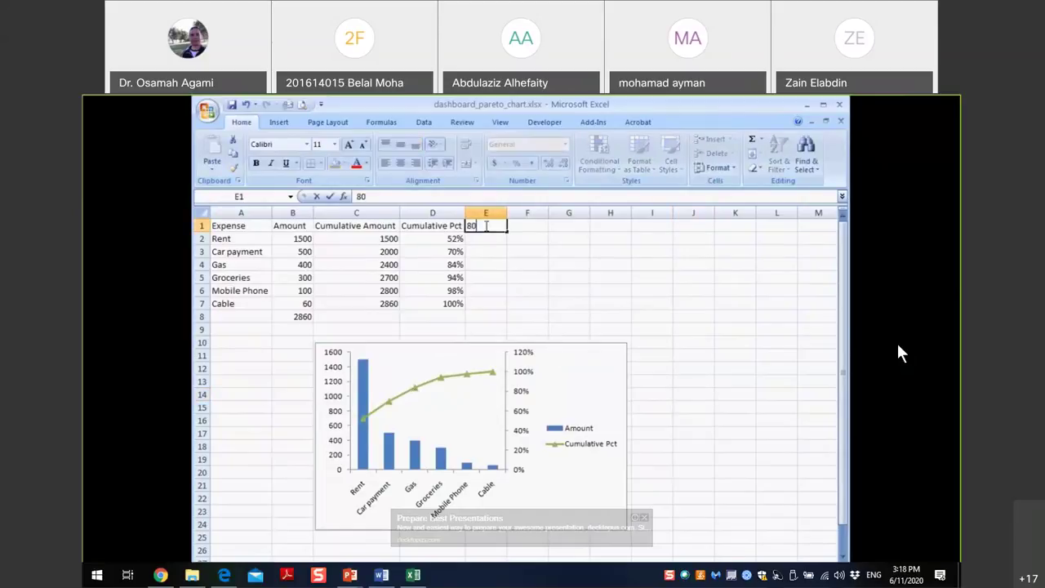
pyautogui.write('% Marker')
pyautogui.press('Return')
pyautogui.write('80%')
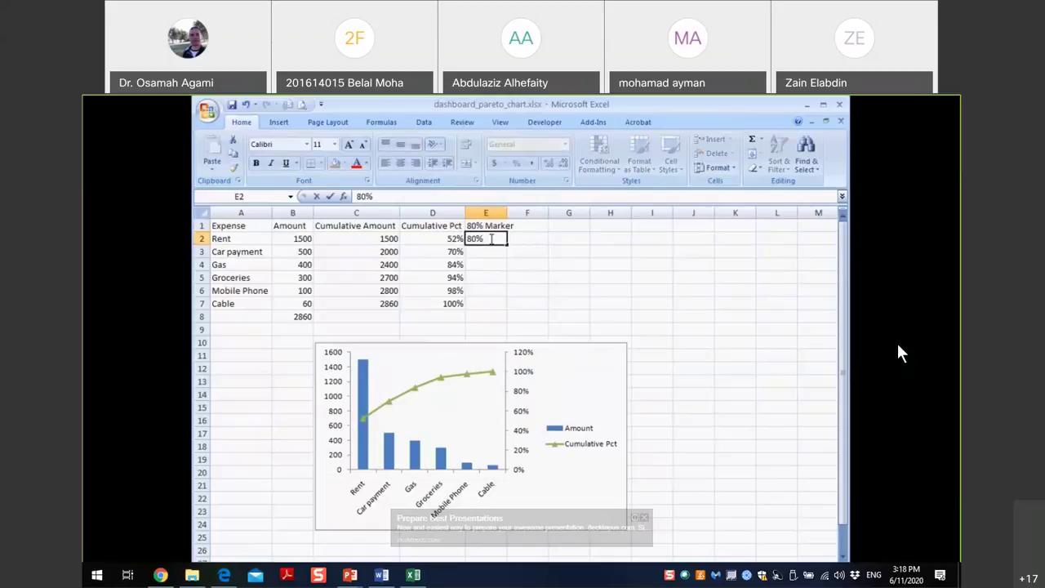
pyautogui.press('Return')
pyautogui.click(492, 239)
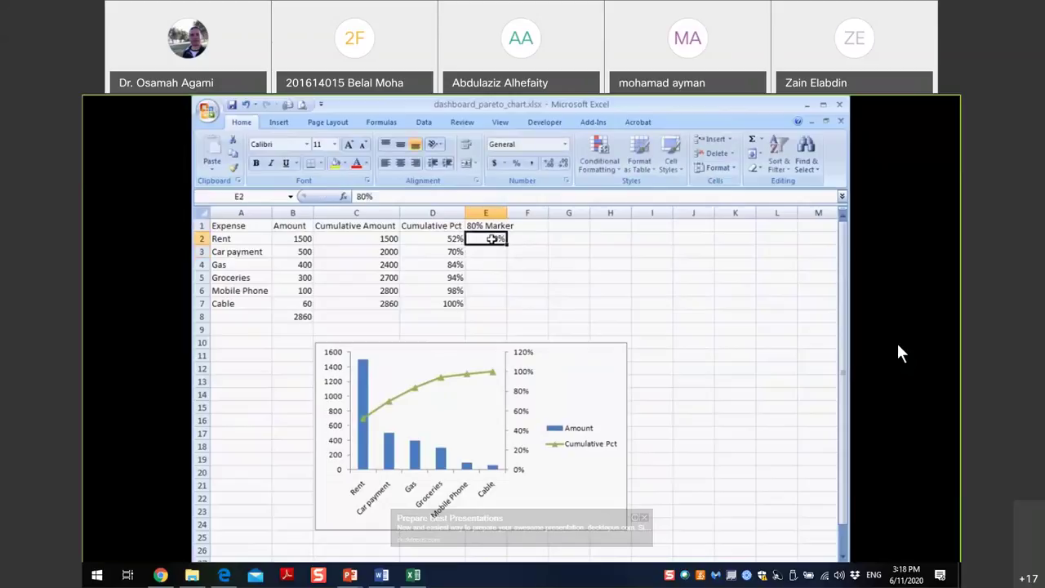
pyautogui.moveTo(506, 244); pyautogui.dragTo(499, 305)
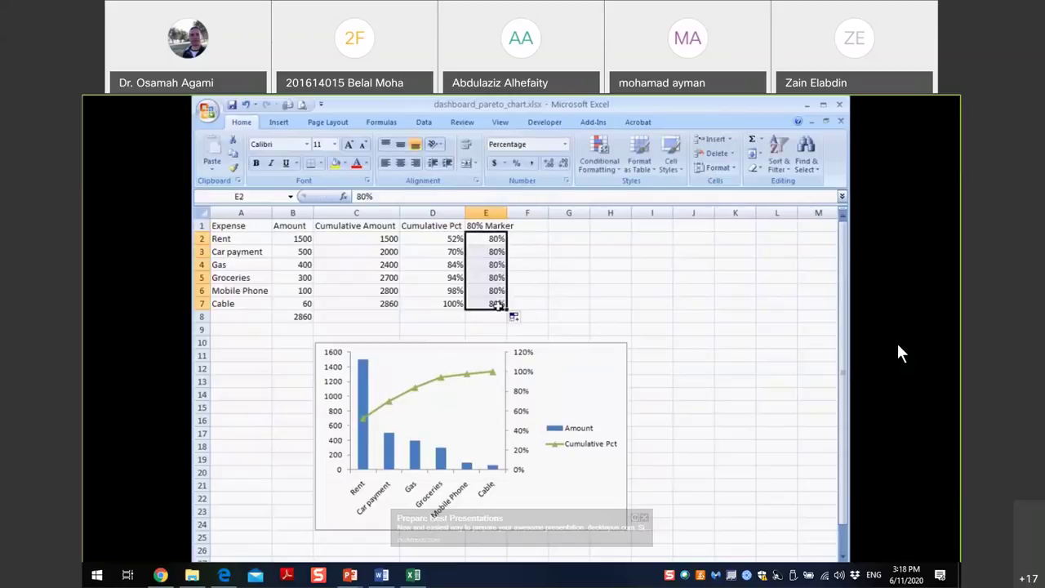
# Copy the 80% Marker column E1:E7 and paste it into the chart as a new series.
pyautogui.moveTo(488, 225); pyautogui.dragTo(487, 305)
pyautogui.hotkey('ctrl', 'c')
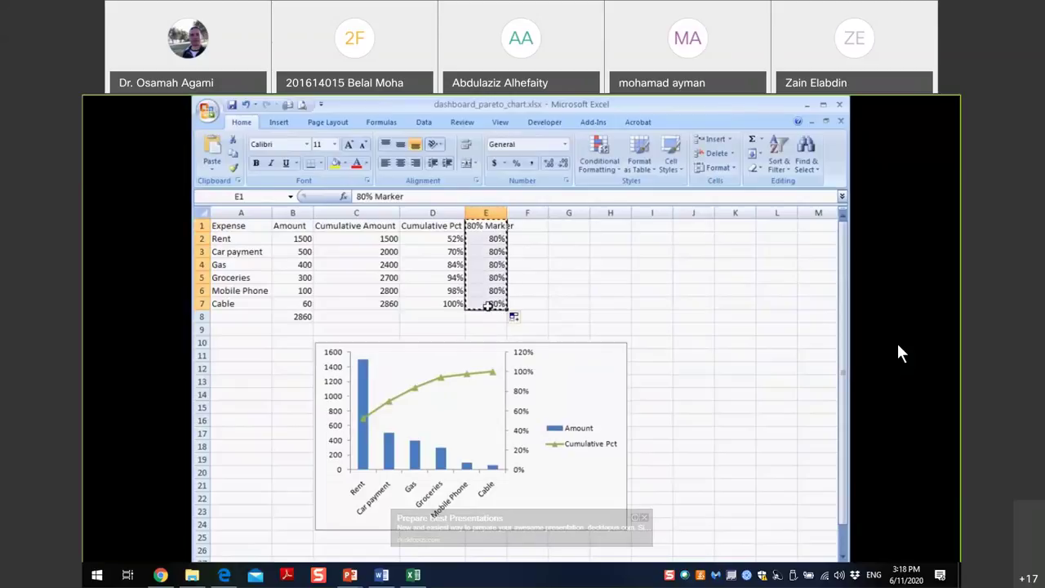
pyautogui.click(479, 362)
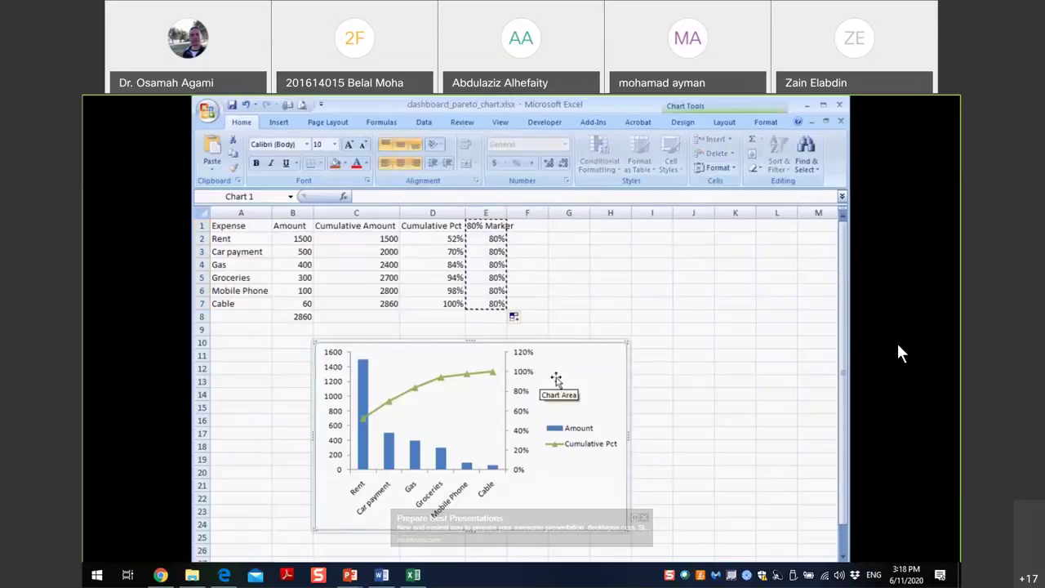
pyautogui.hotkey('ctrl', 'v')
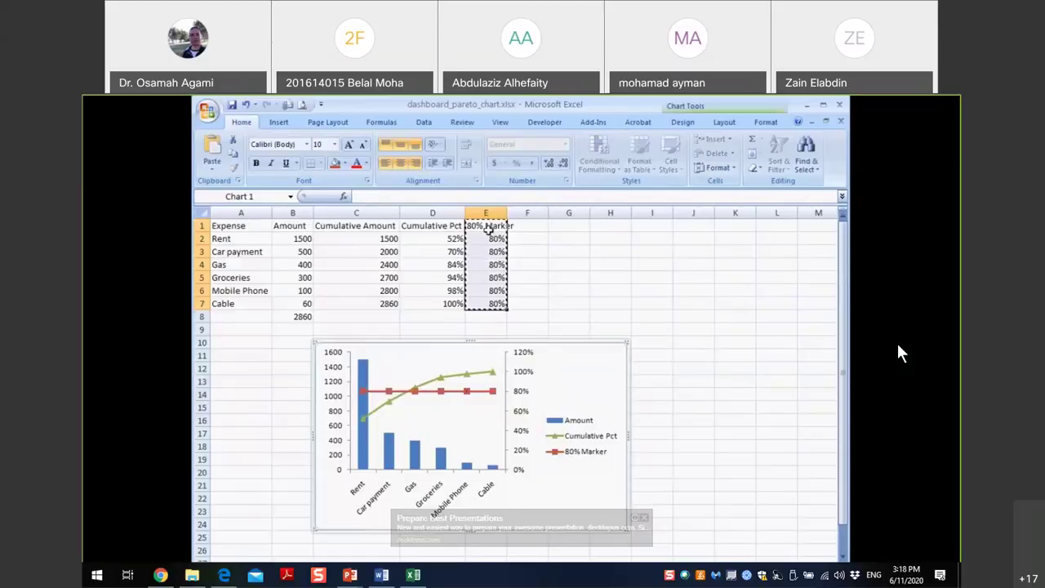
# Change the 80% Marker series to a plain line without markers and deselect the chart.
pyautogui.rightClick(467, 393)
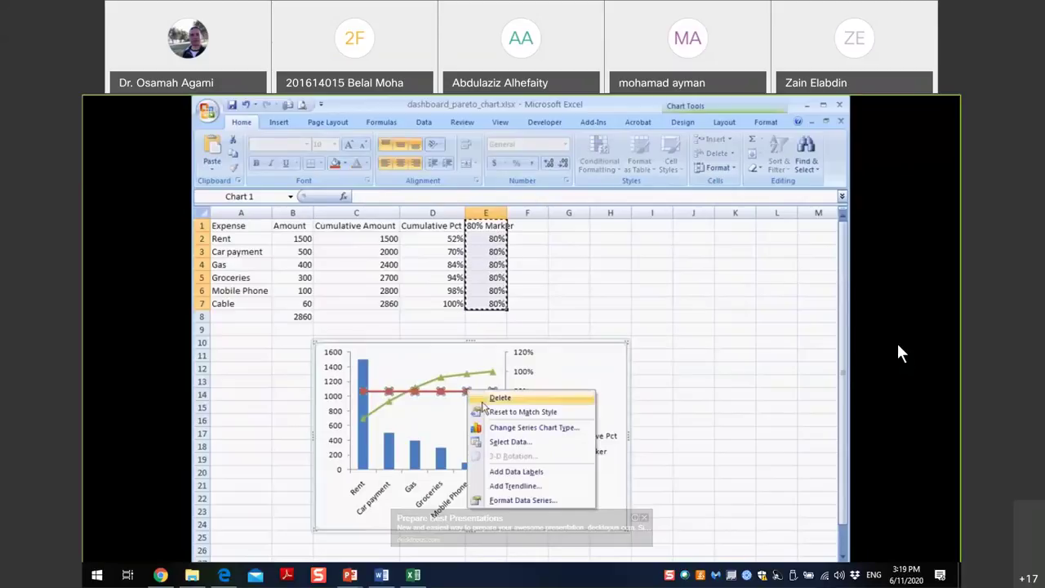
pyautogui.click(494, 427)
pyautogui.click(581, 390)
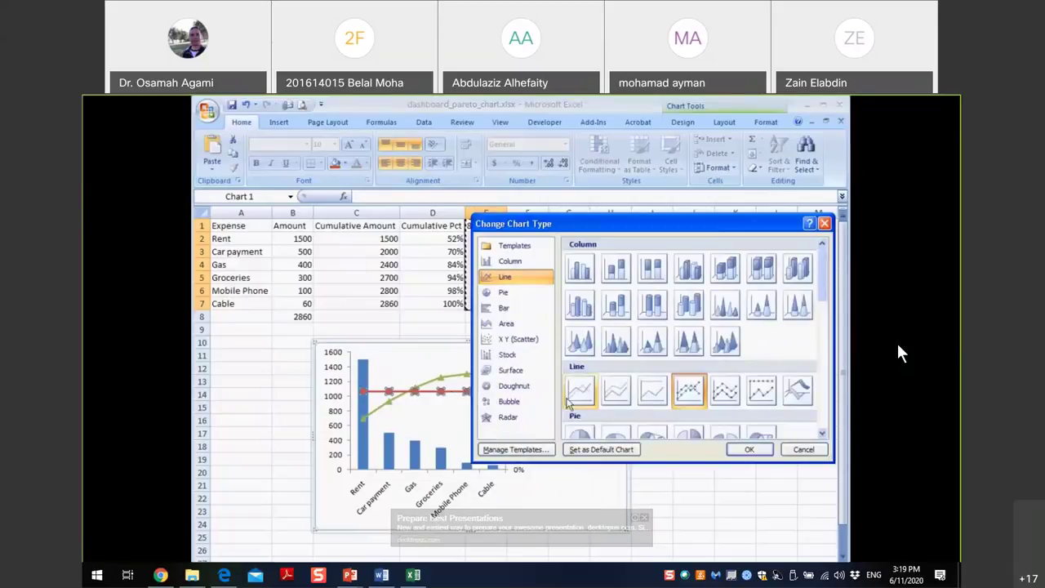
pyautogui.click(748, 449)
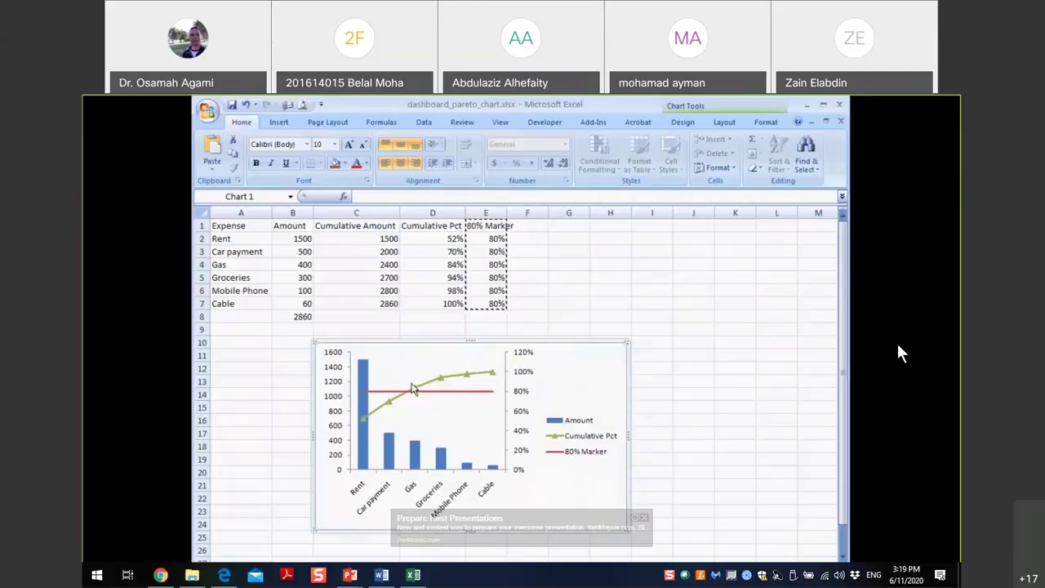
pyautogui.click(662, 384)
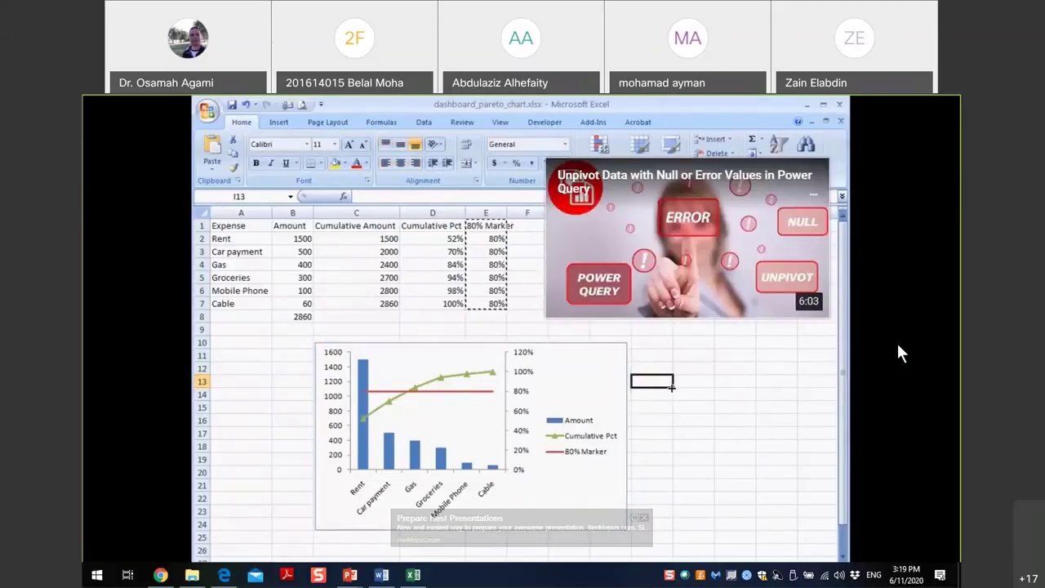
# Delete the "EX2 Number of Students" pie chart from the Pie-Chart sheet of the exercise workbook.
pyautogui.moveTo(826, 359)
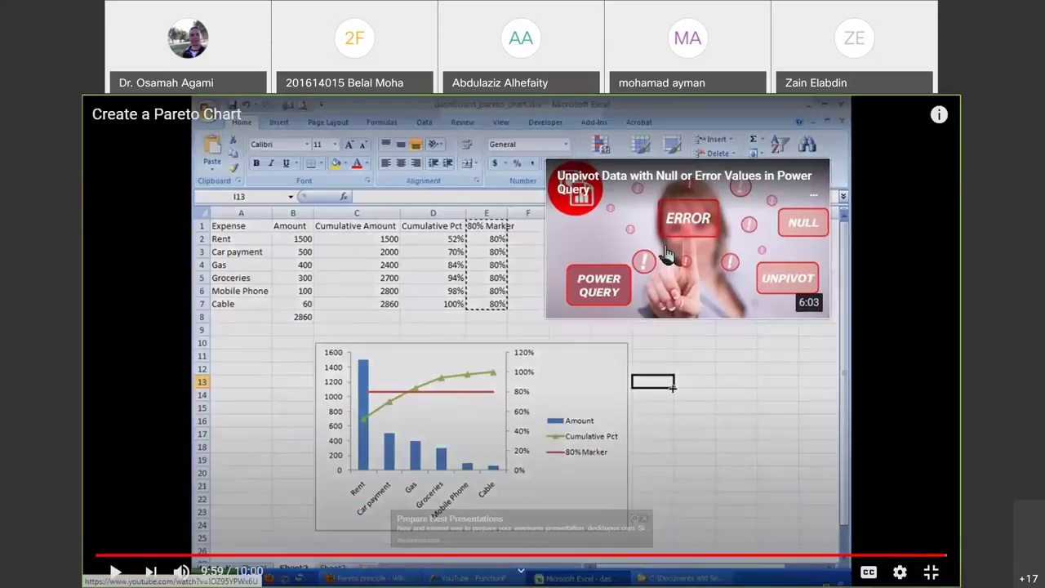
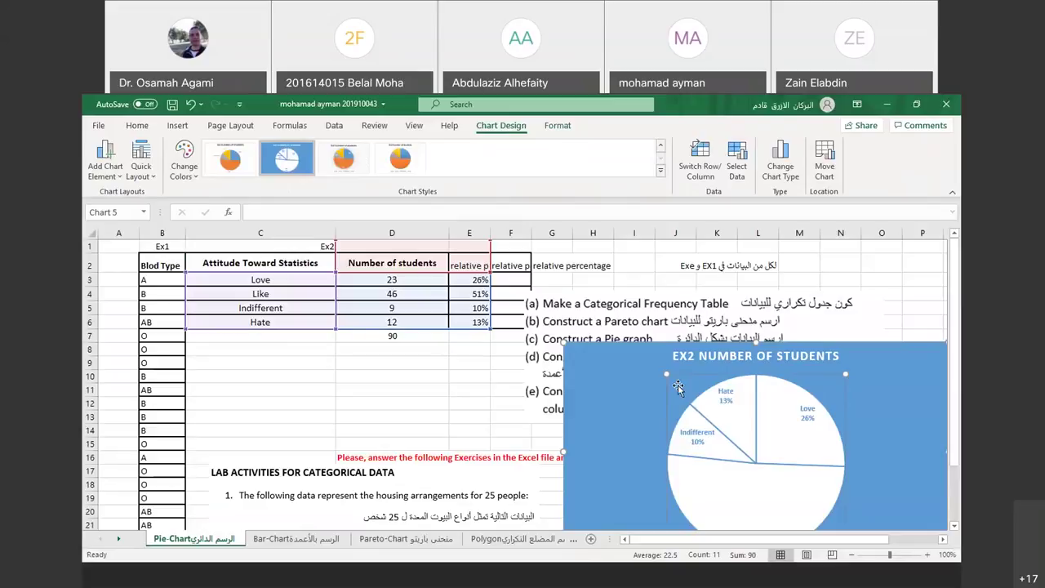
pyautogui.press('Delete')
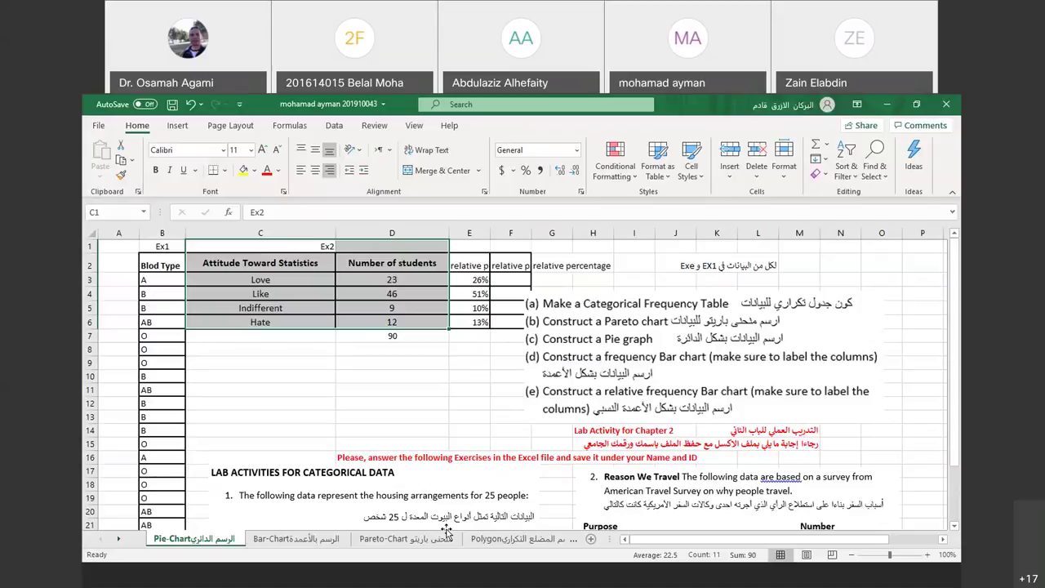
pyautogui.moveTo(458, 351)
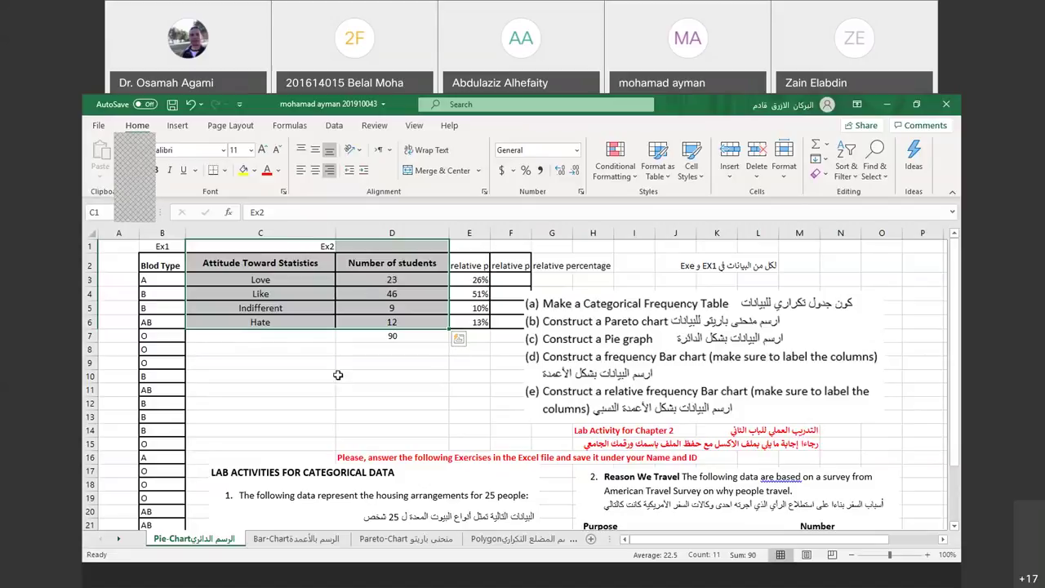
pyautogui.click(204, 336)
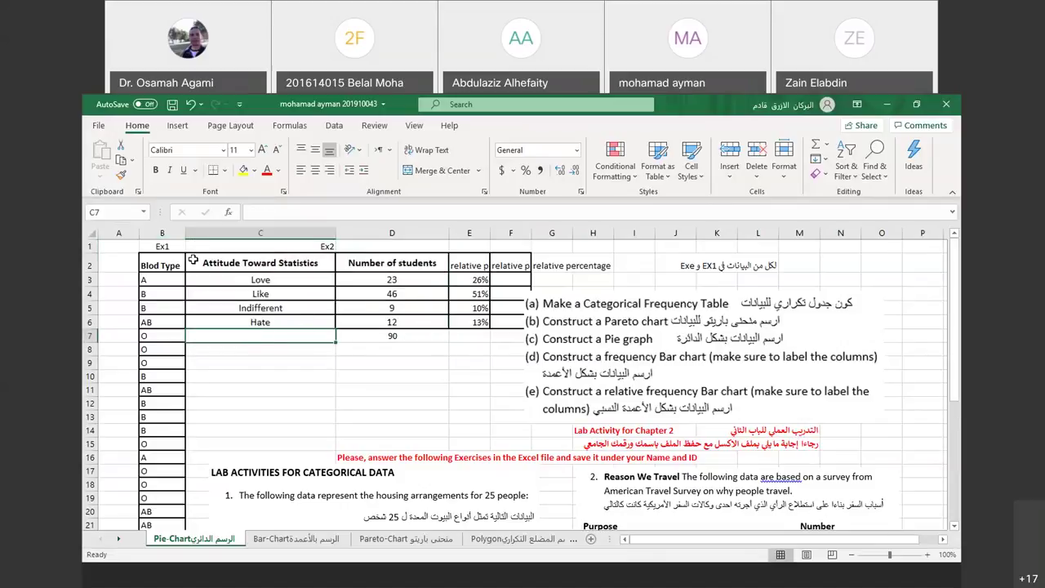
pyautogui.moveTo(192, 244); pyautogui.dragTo(280, 295)
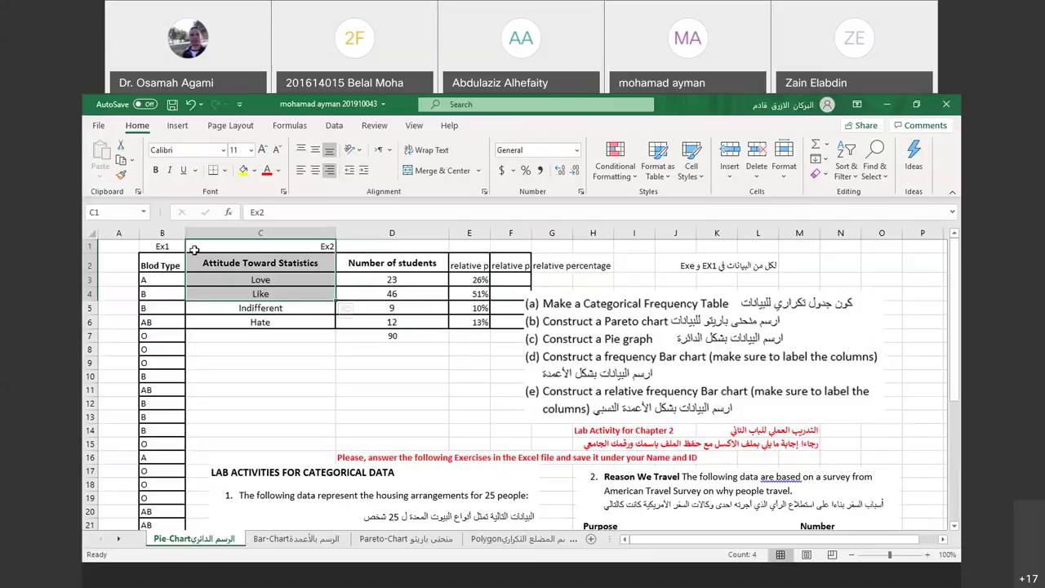
pyautogui.click(194, 247)
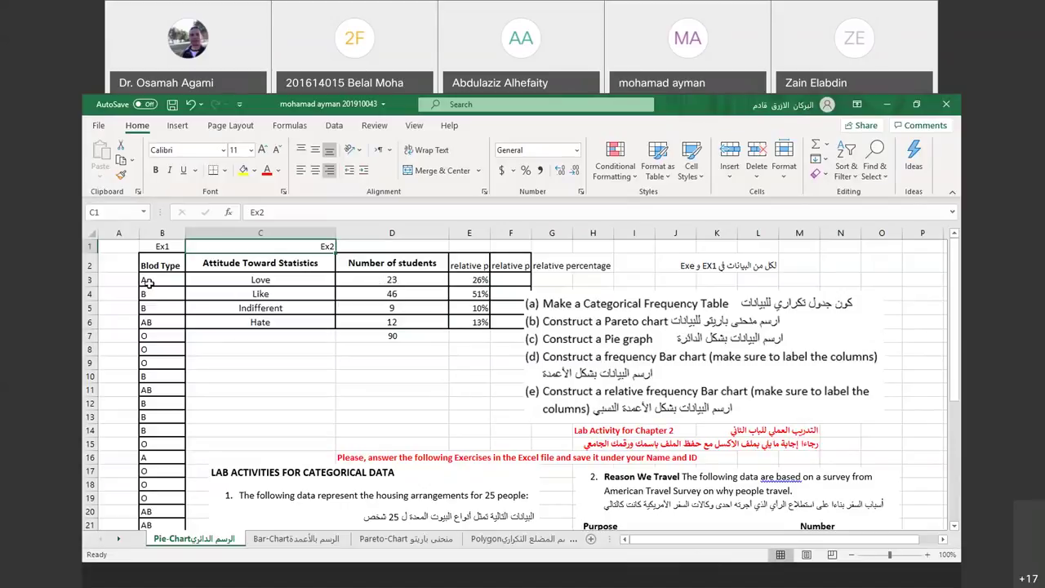
pyautogui.moveTo(129, 258); pyautogui.dragTo(326, 263)
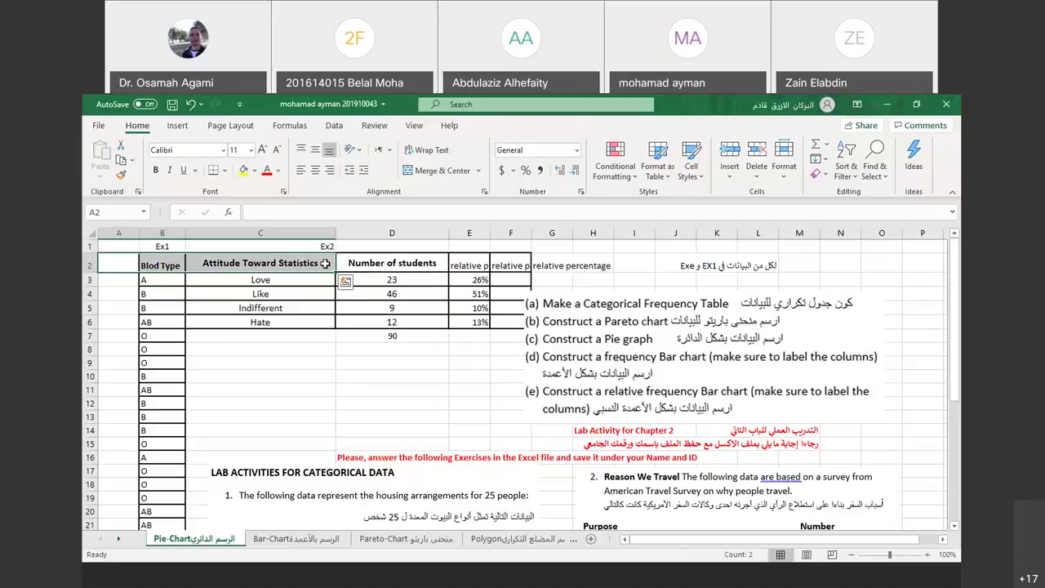
pyautogui.hotkey('ctrl', 'q')
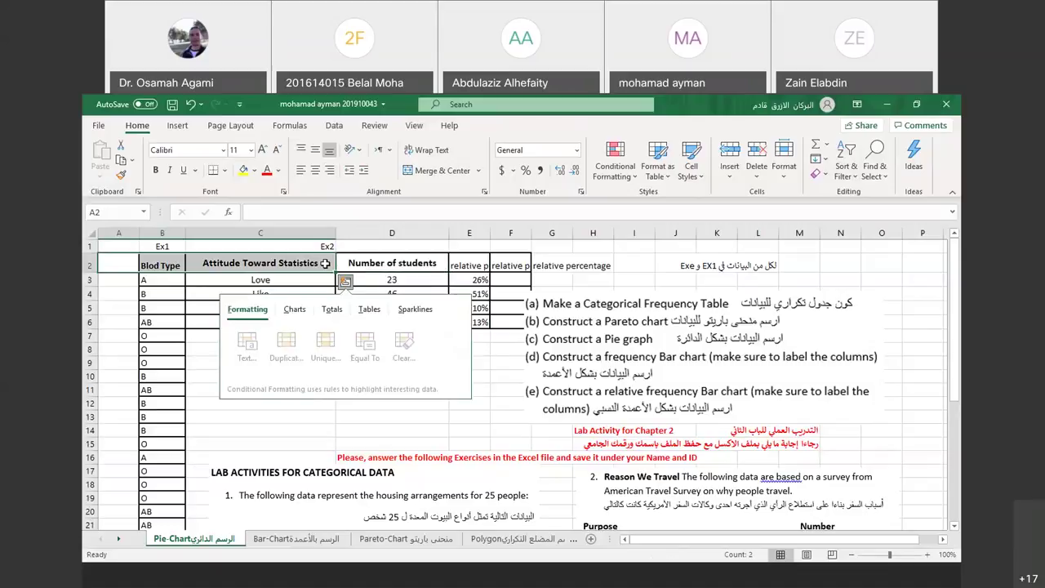
pyautogui.click(265, 263)
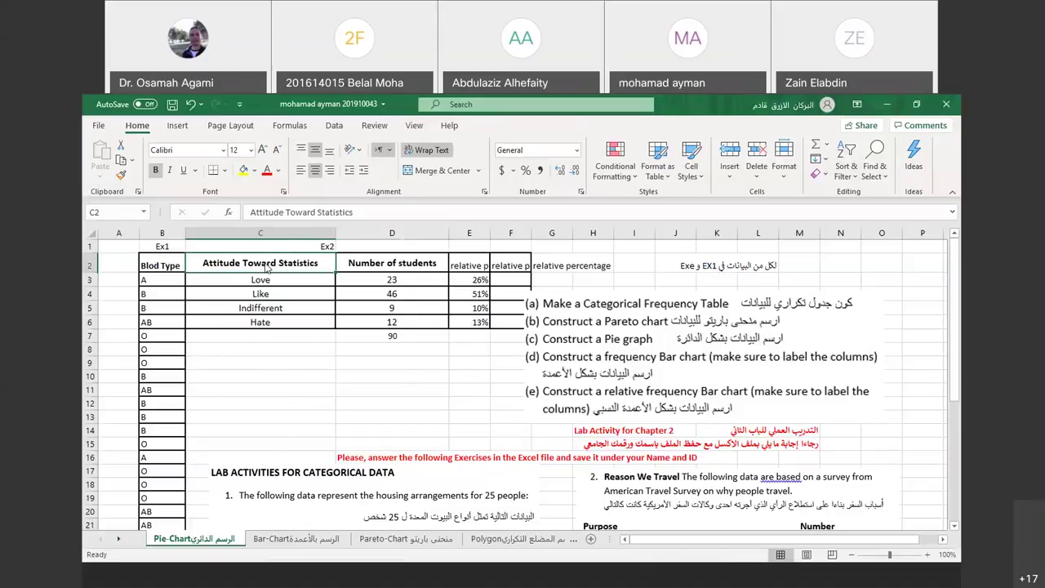
# Copy the header text "Attitude Toward Statistics" from C2 and paste it into C8.
pyautogui.doubleClick(252, 262)
pyautogui.rightClick(251, 263)
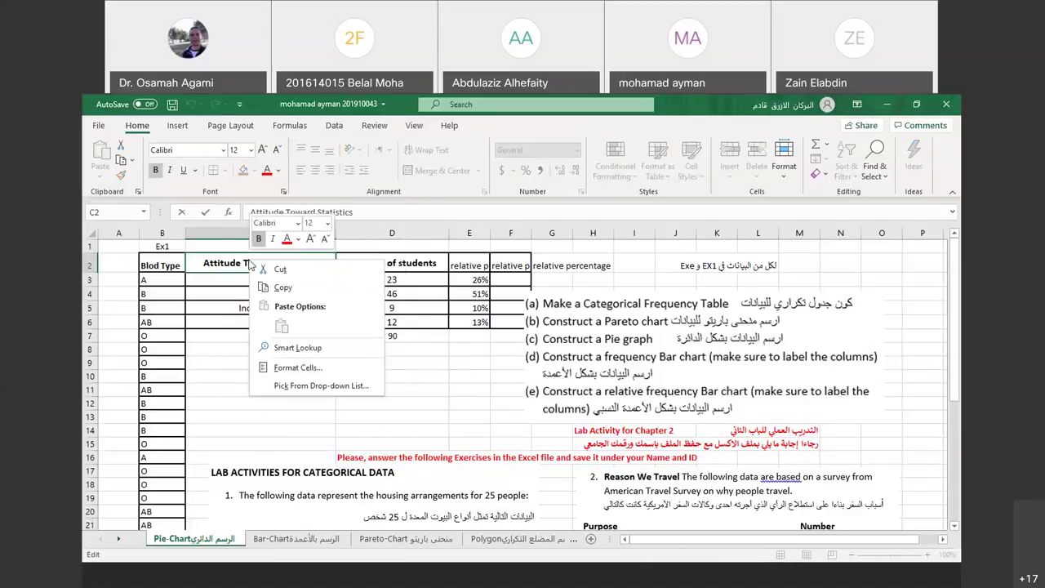
pyautogui.click(269, 289)
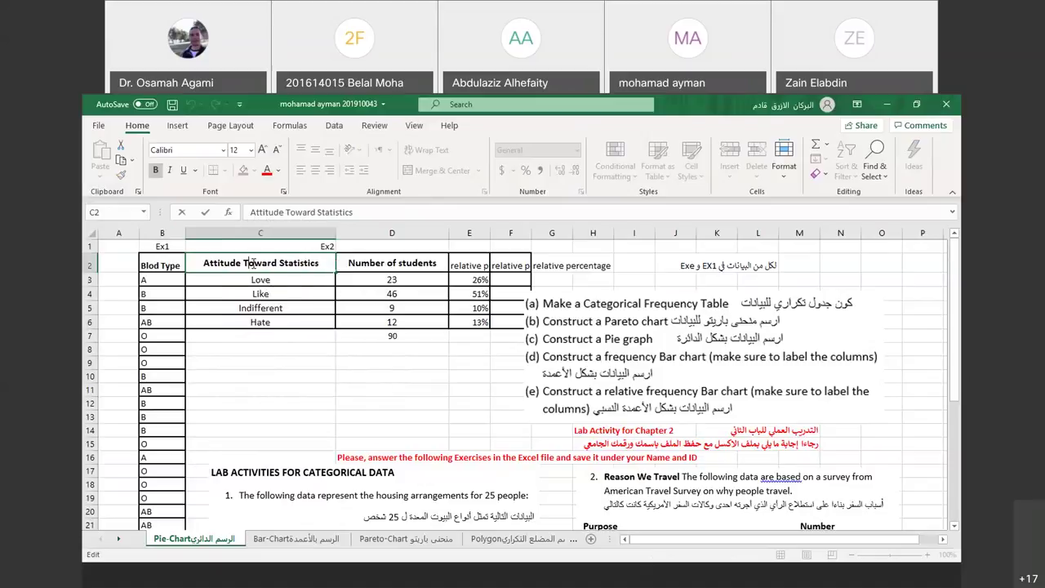
pyautogui.tripleClick(253, 263)
pyautogui.hotkey('ctrl', 'c')
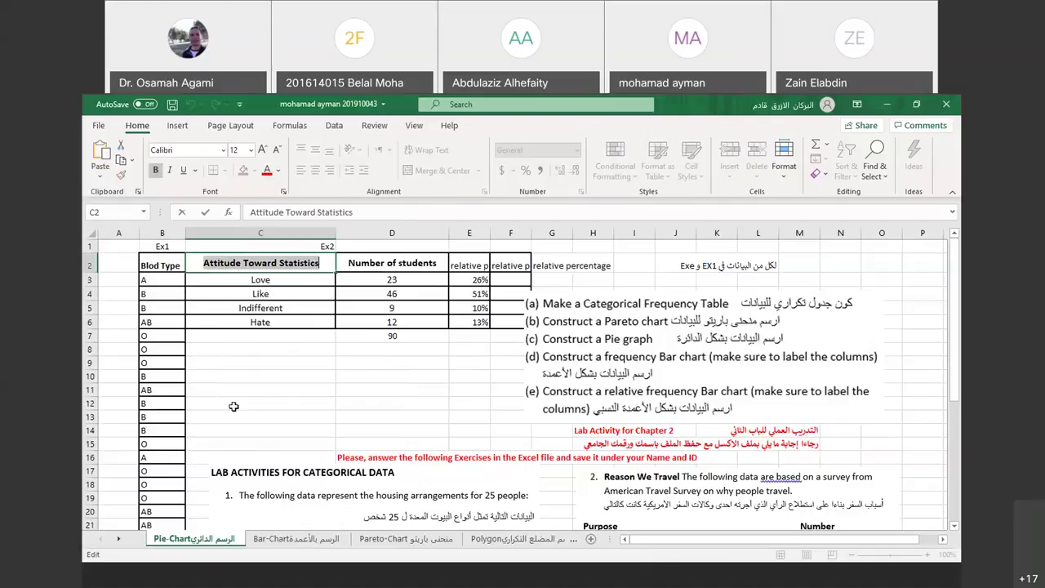
pyautogui.click(231, 352)
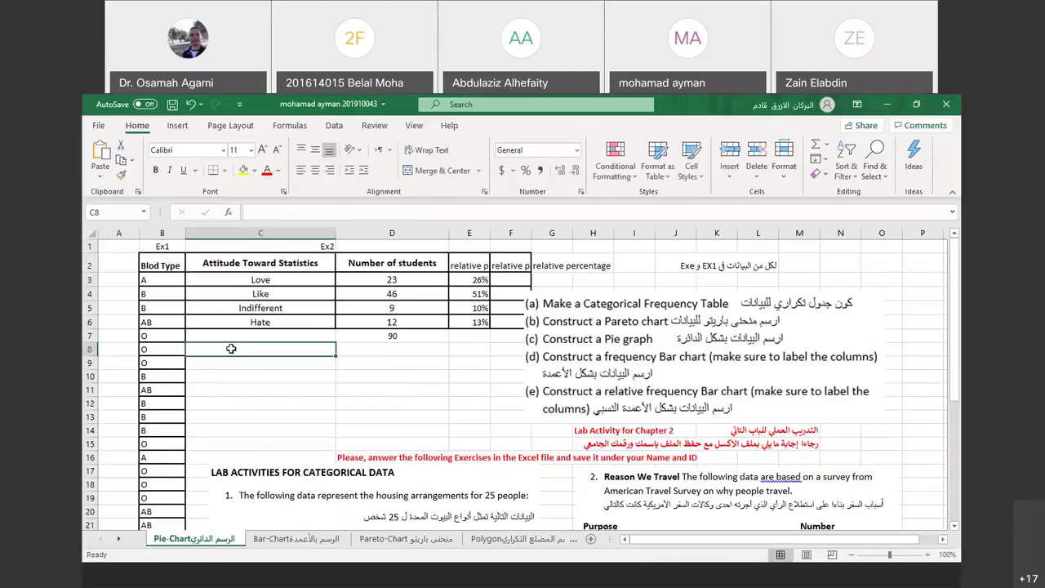
pyautogui.hotkey('ctrl', 'v')
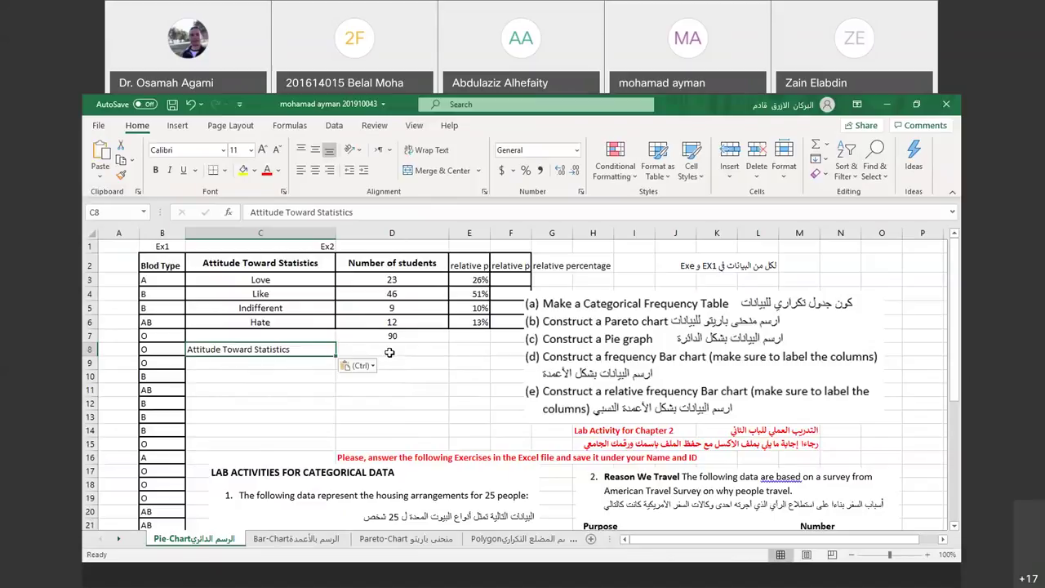
pyautogui.click(385, 351)
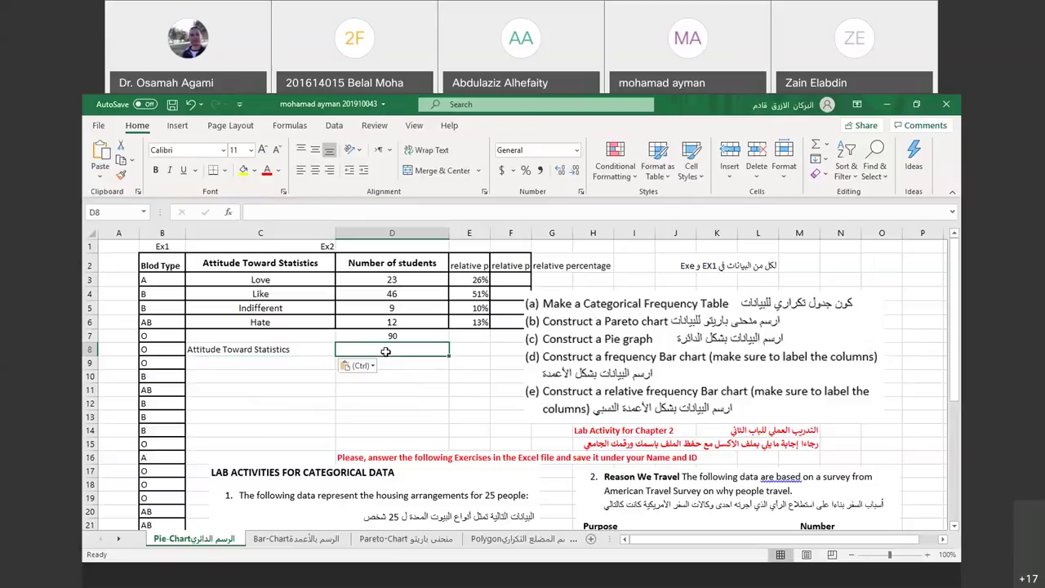
pyautogui.write('90')
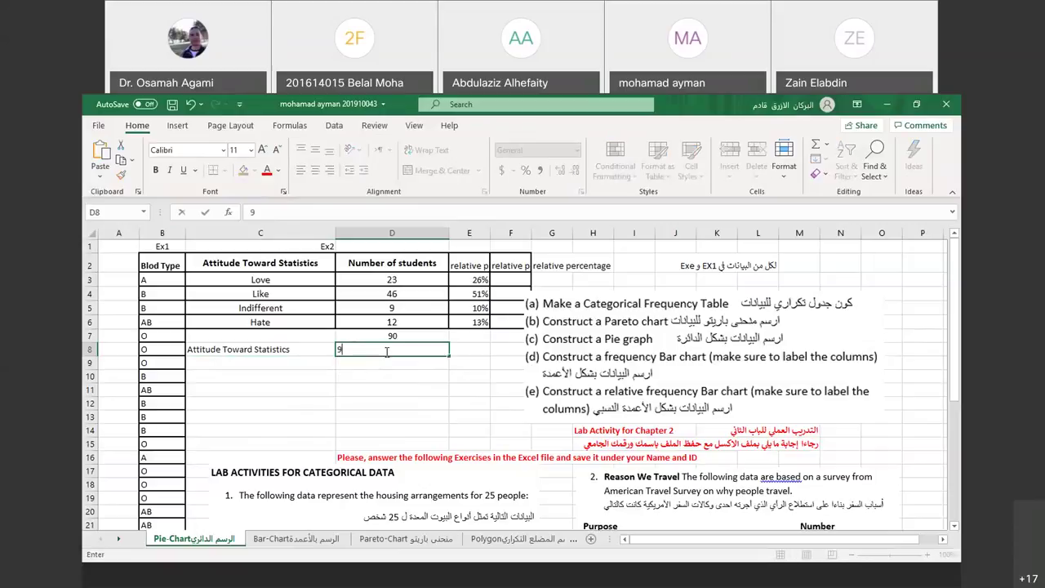
pyautogui.press('Return')
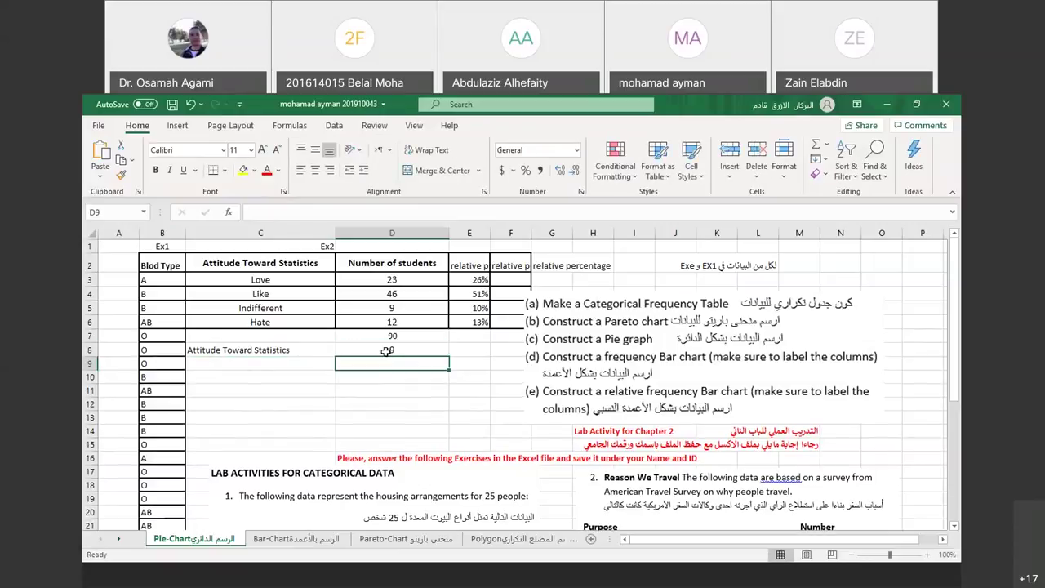
pyautogui.write('12')
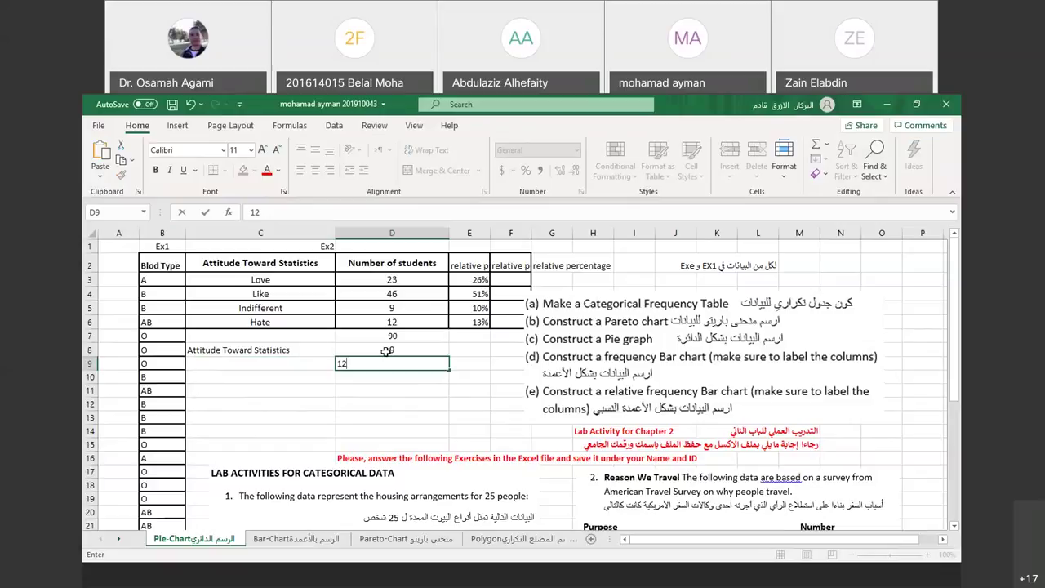
pyautogui.press('Return')
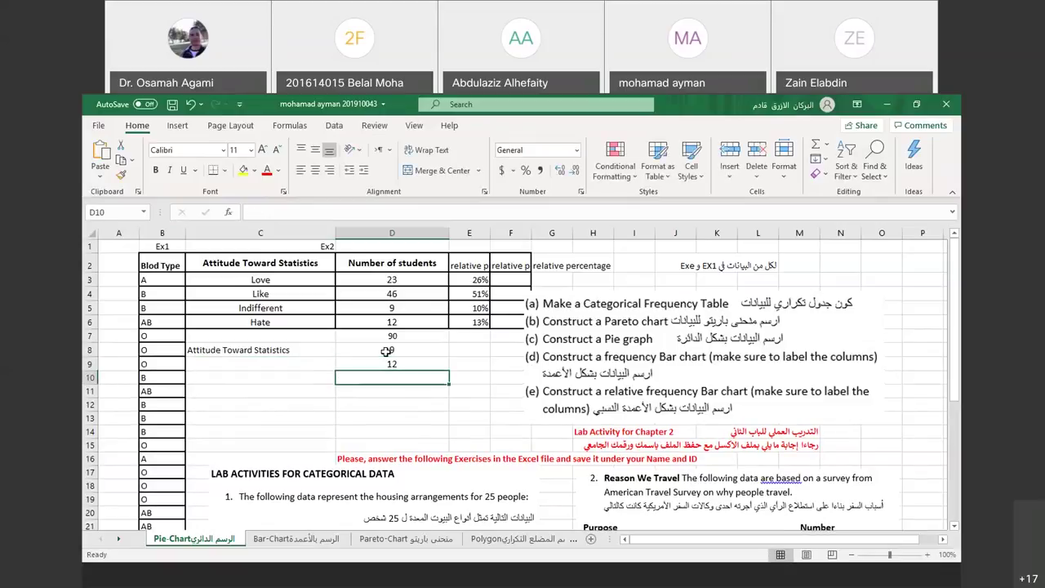
pyautogui.click(400, 363)
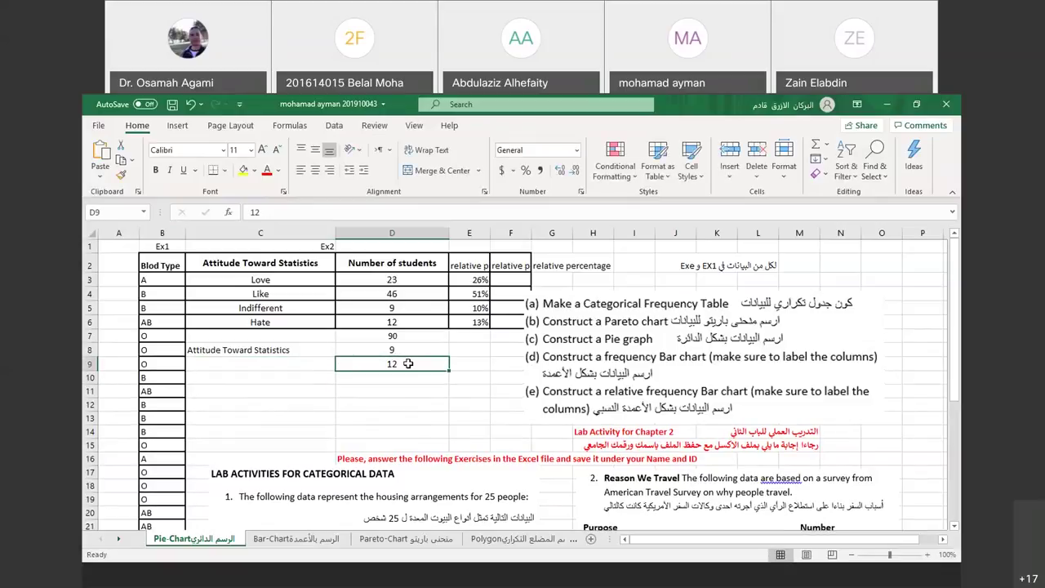
pyautogui.doubleClick(408, 363)
pyautogui.press('BackSpace')
pyautogui.press('BackSpace')
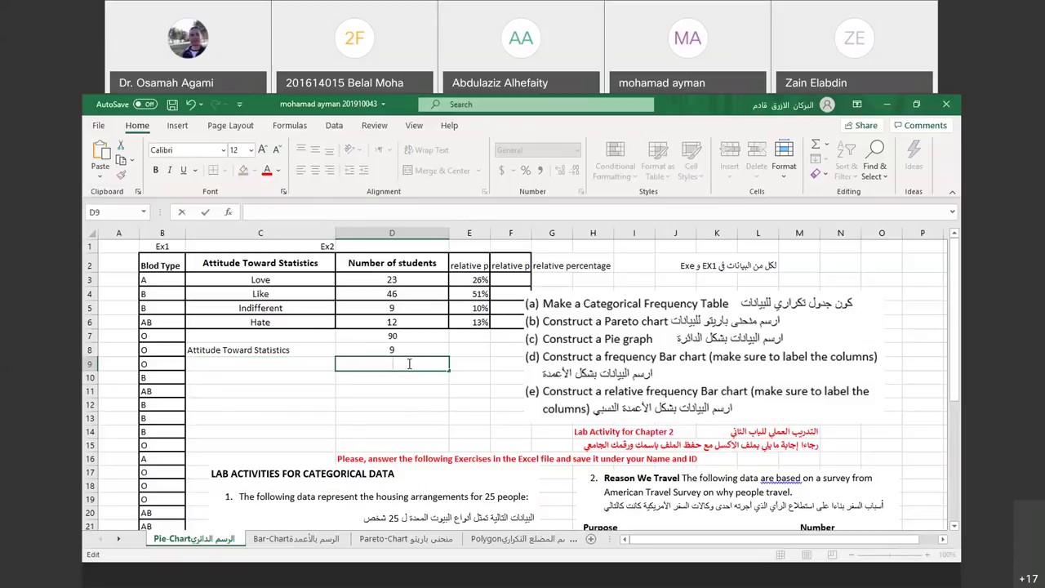
pyautogui.click(408, 348)
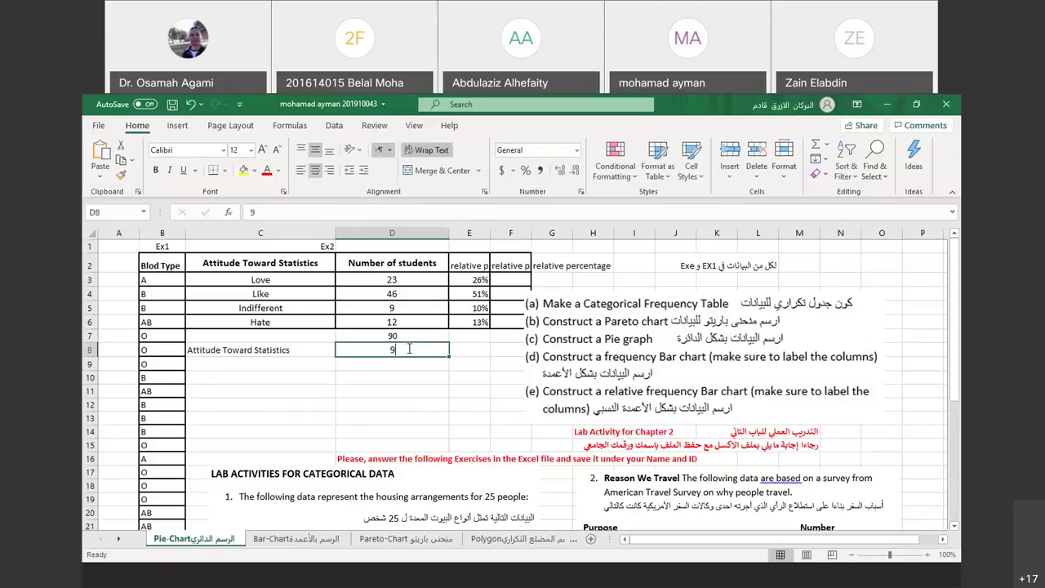
pyautogui.press('BackSpace')
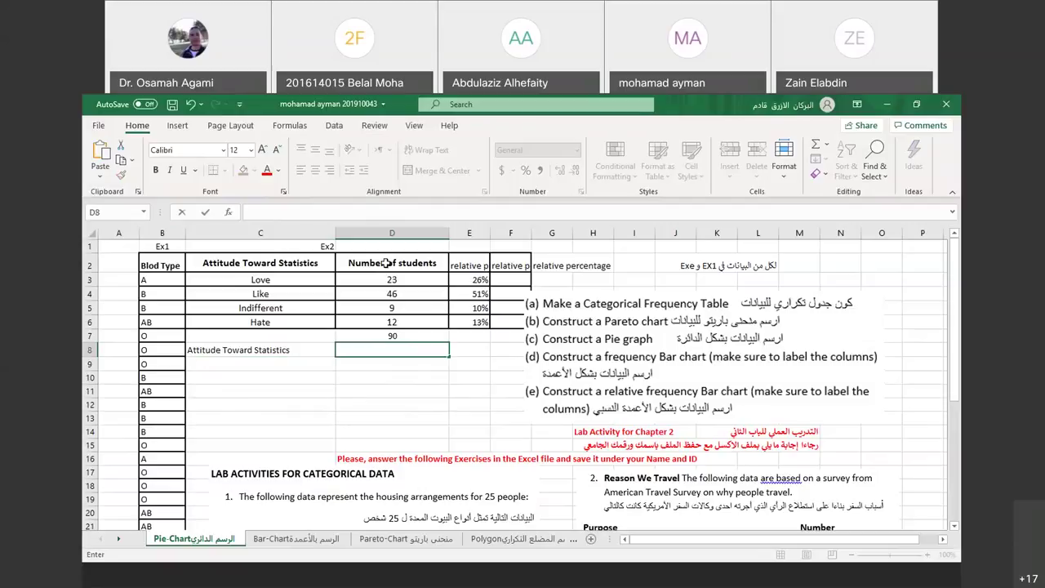
# Copy the header text "Number of students" from D2 and paste it into D8.
pyautogui.click(386, 263)
pyautogui.hotkey('ctrl', 'a')
pyautogui.click(386, 263)
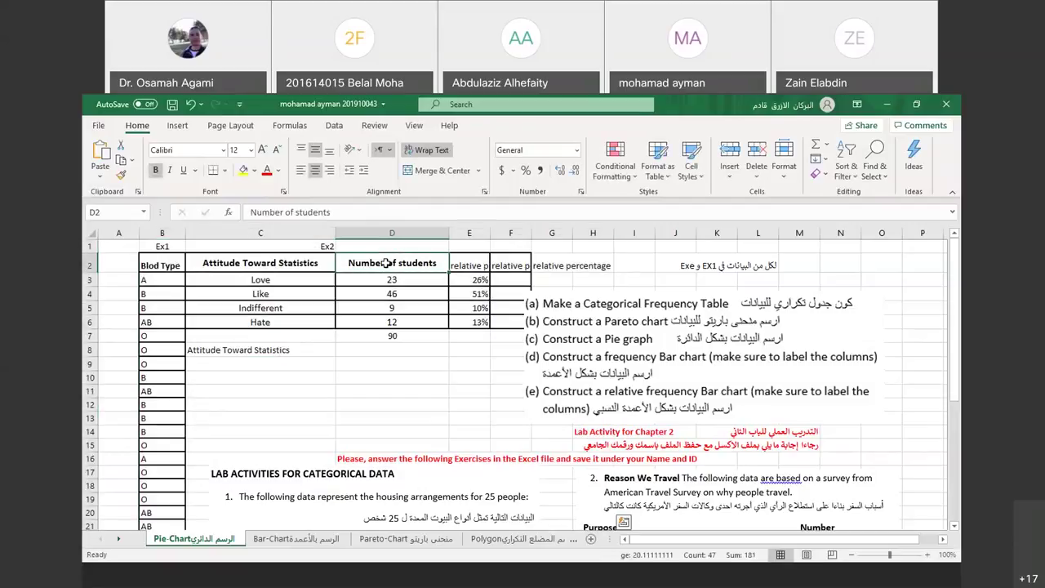
pyautogui.doubleClick(386, 263)
pyautogui.press('Home')
pyautogui.hotkey('shift', 'End')
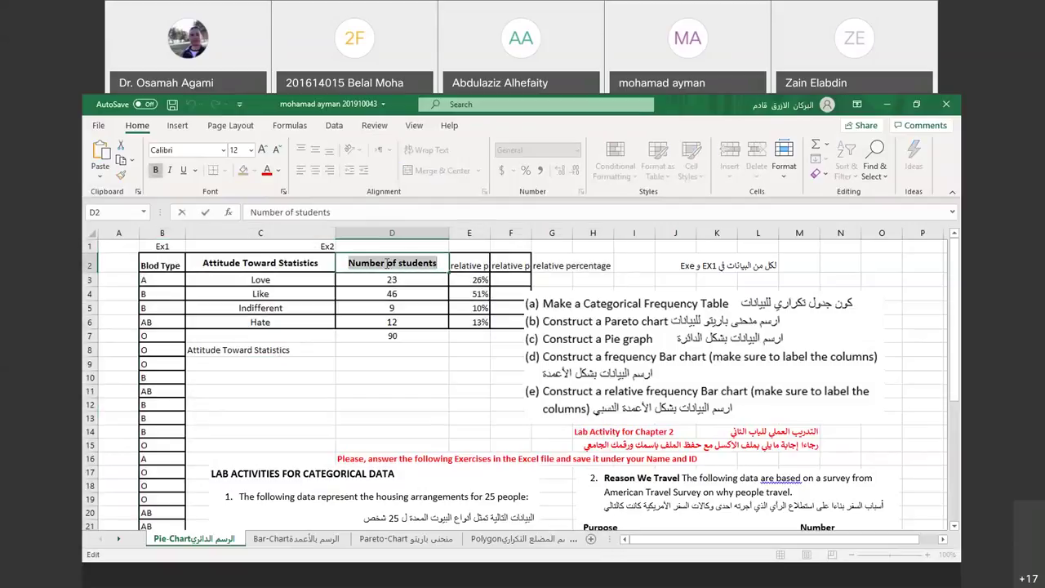
pyautogui.click(378, 350)
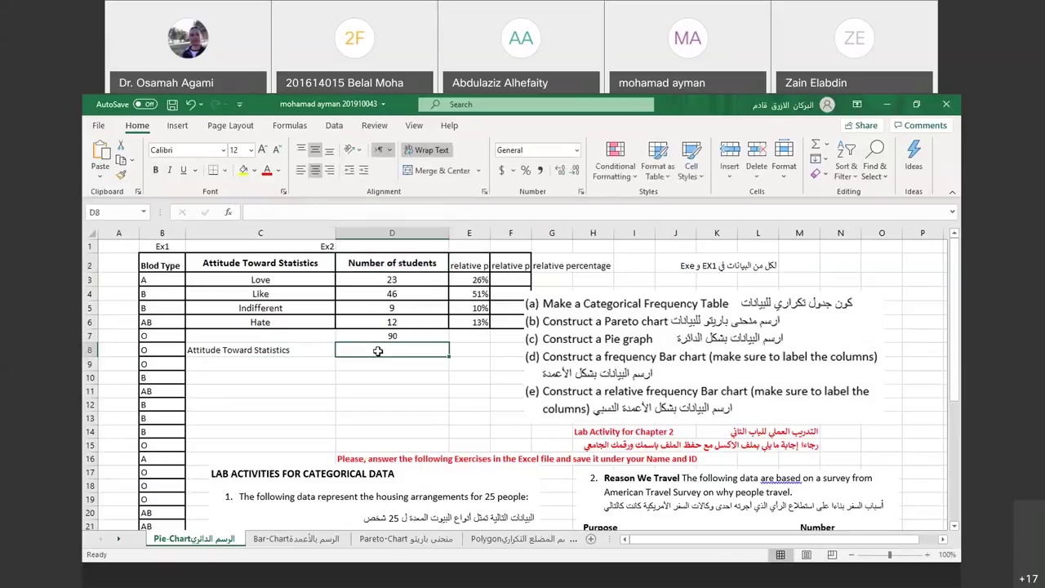
pyautogui.hotkey('ctrl', 'v')
pyautogui.click(337, 376)
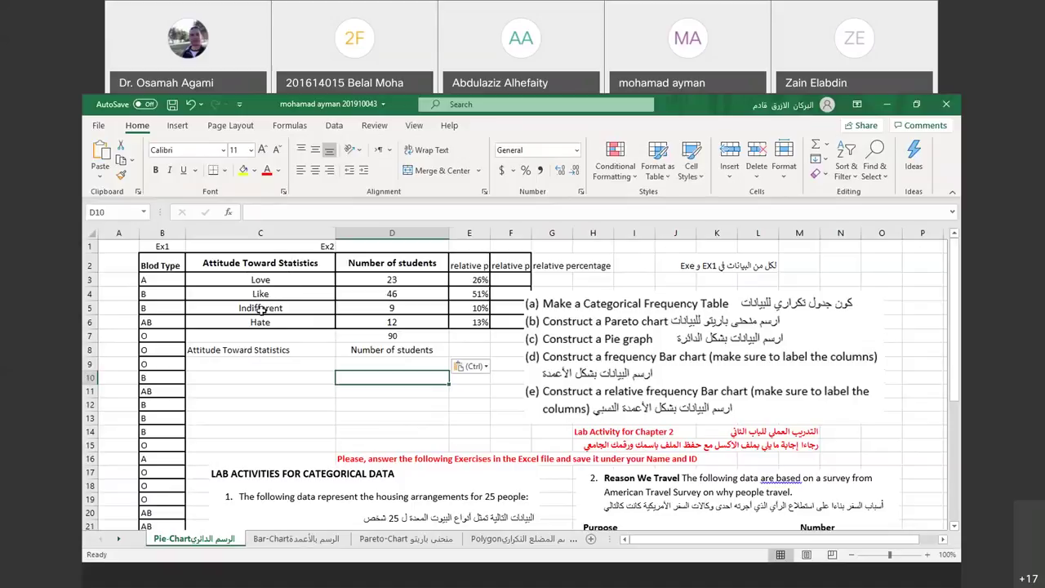
# Enter "like" in C9 and its number of students, 46, in D9.
pyautogui.click(247, 368)
pyautogui.write('like')
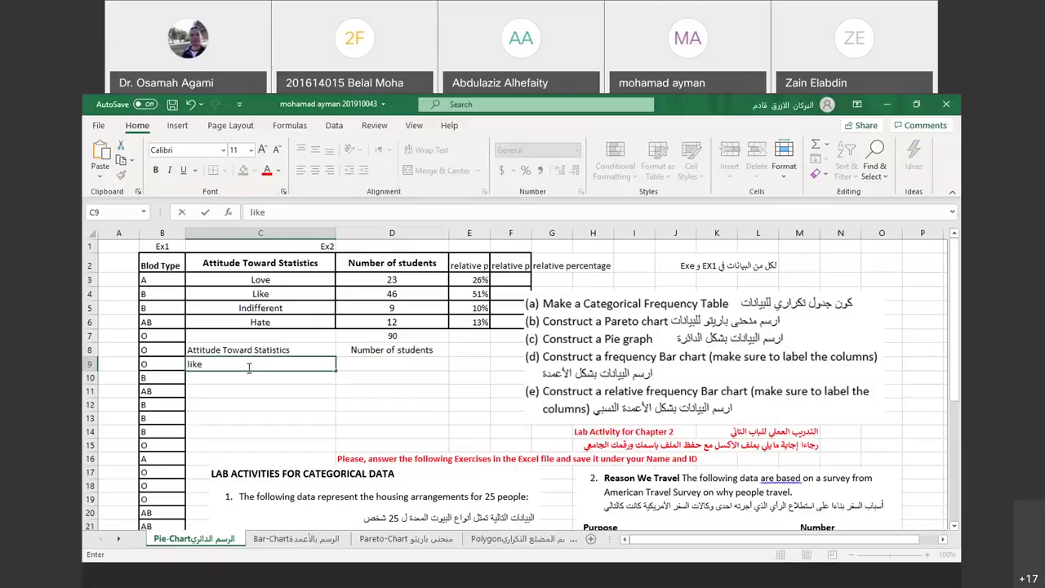
pyautogui.press('Tab')
pyautogui.write('46')
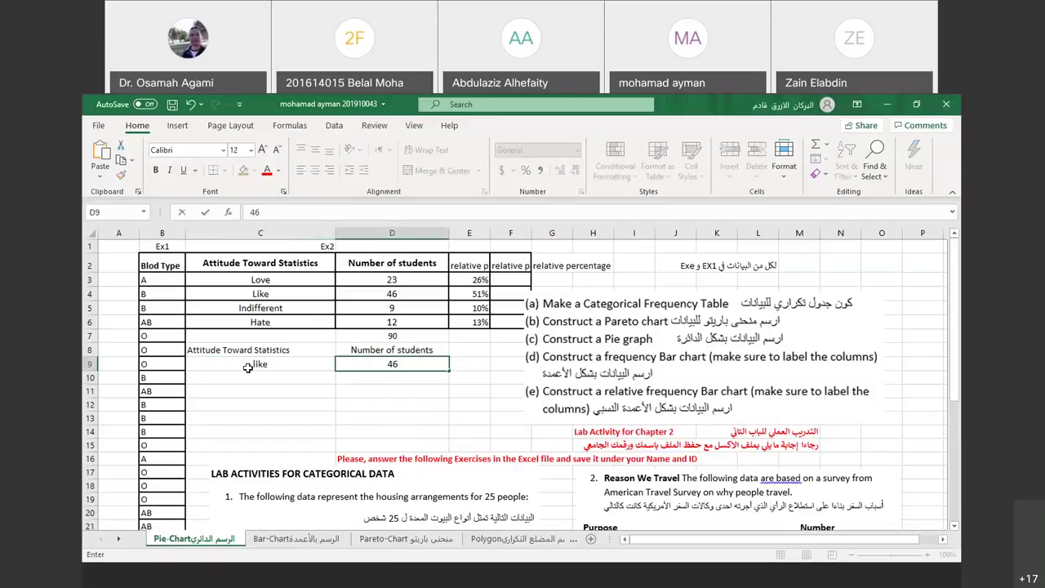
pyautogui.click(250, 377)
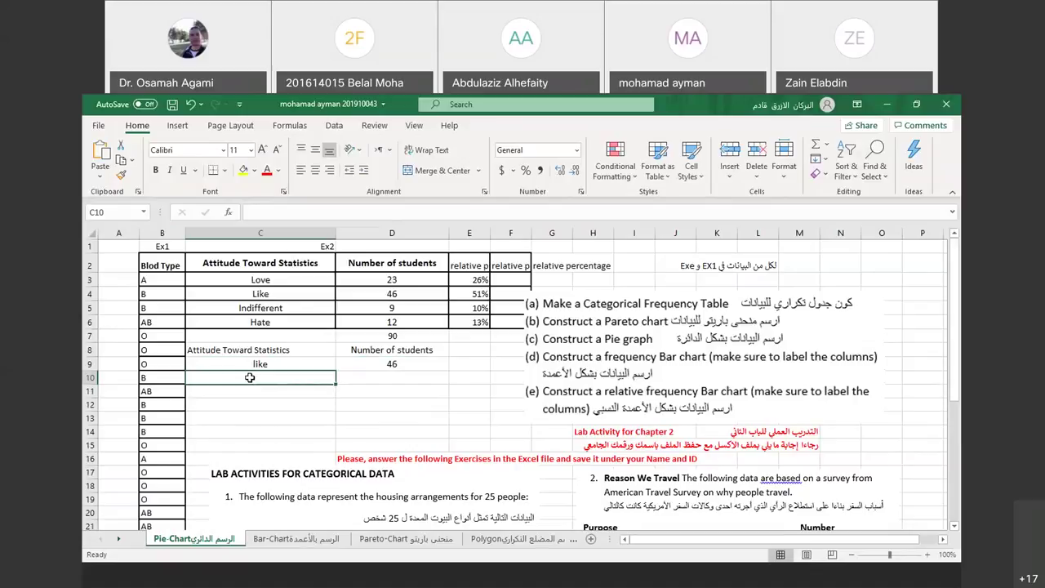
# Copy the text "Love" from C3 and paste it into C10.
pyautogui.doubleClick(281, 283)
pyautogui.doubleClick(281, 282)
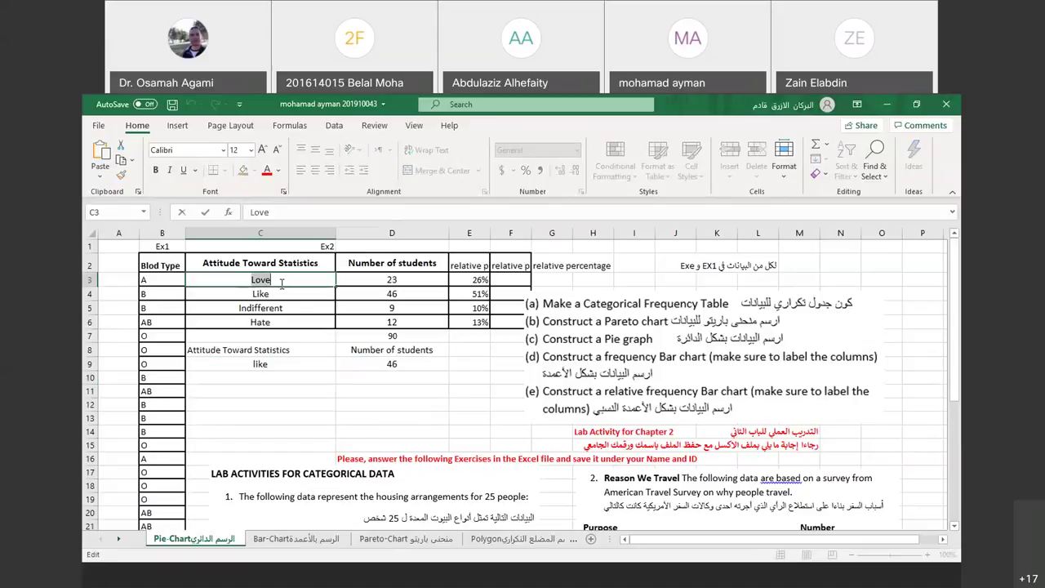
pyautogui.hotkey('ctrl', 'c')
pyautogui.click(287, 378)
pyautogui.hotkey('ctrl', 'v')
pyautogui.click(393, 377)
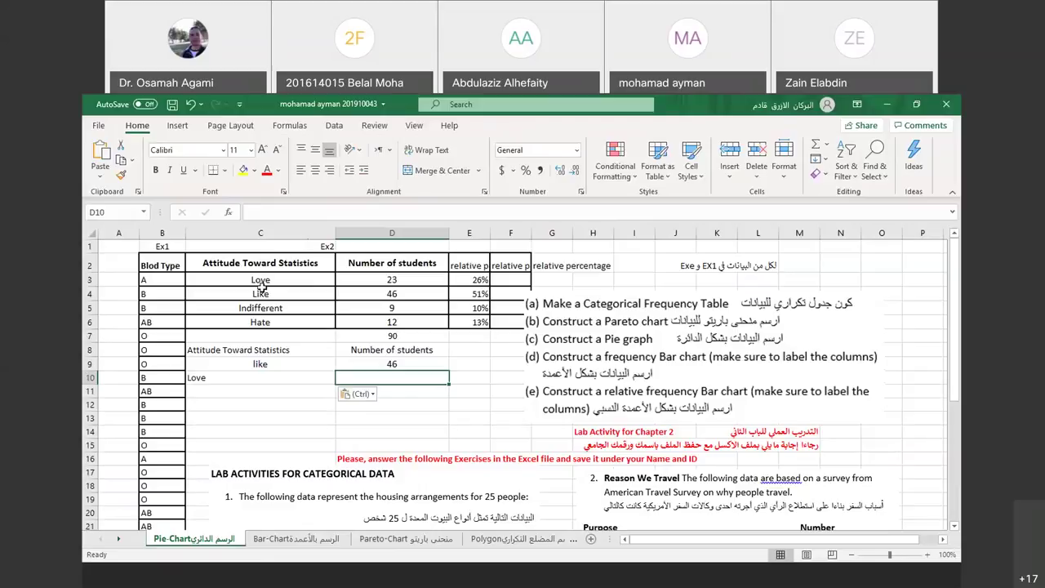
# Try copying the attitude categories C3:C6 over C9:C12, and undo the paste.
pyautogui.moveTo(256, 280); pyautogui.dragTo(258, 330)
pyautogui.hotkey('ctrl', 'c')
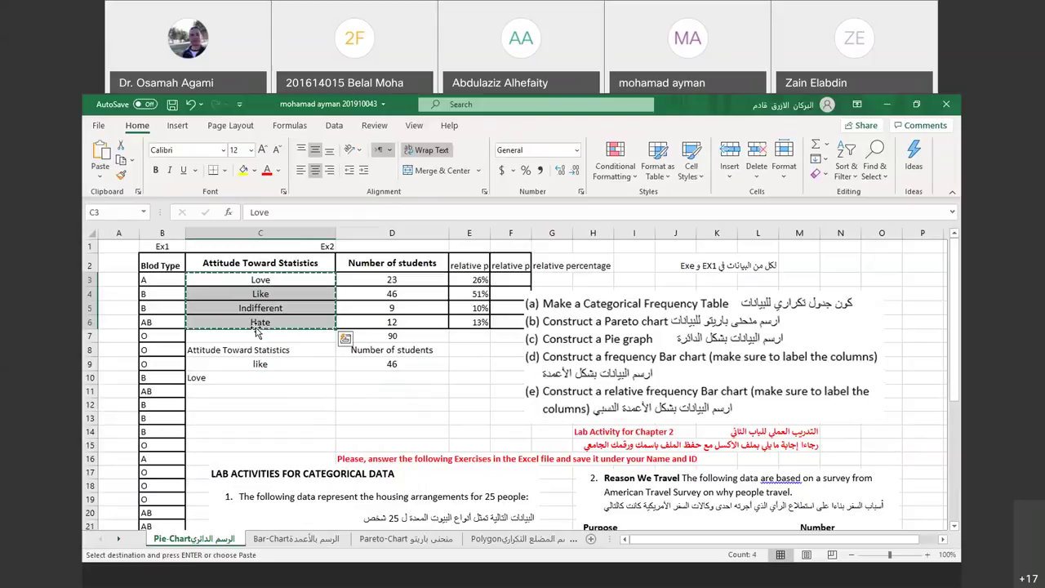
pyautogui.click(261, 367)
pyautogui.moveTo(261, 371); pyautogui.dragTo(261, 398)
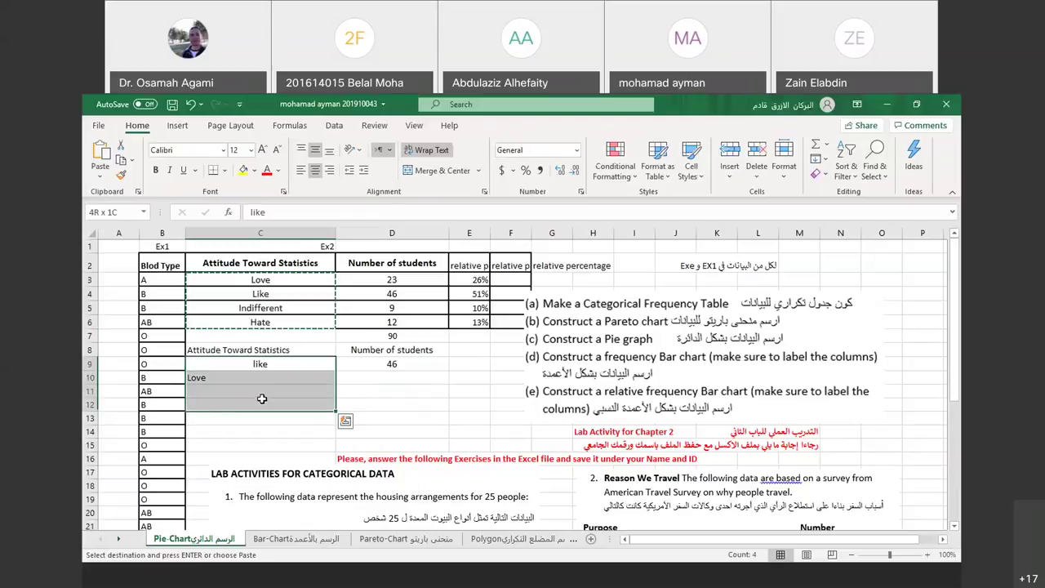
pyautogui.hotkey('ctrl', 'v')
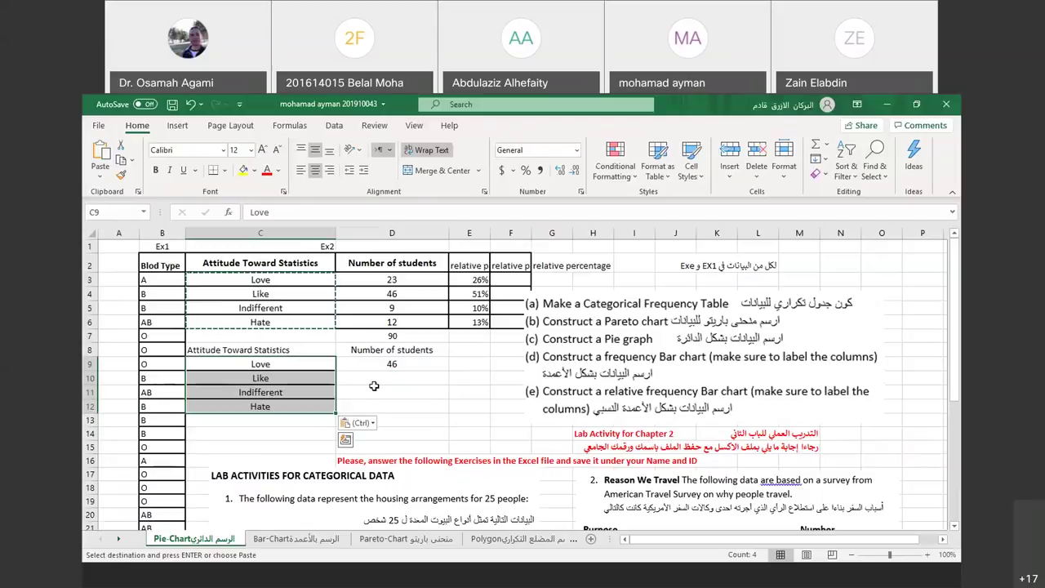
pyautogui.click(376, 391)
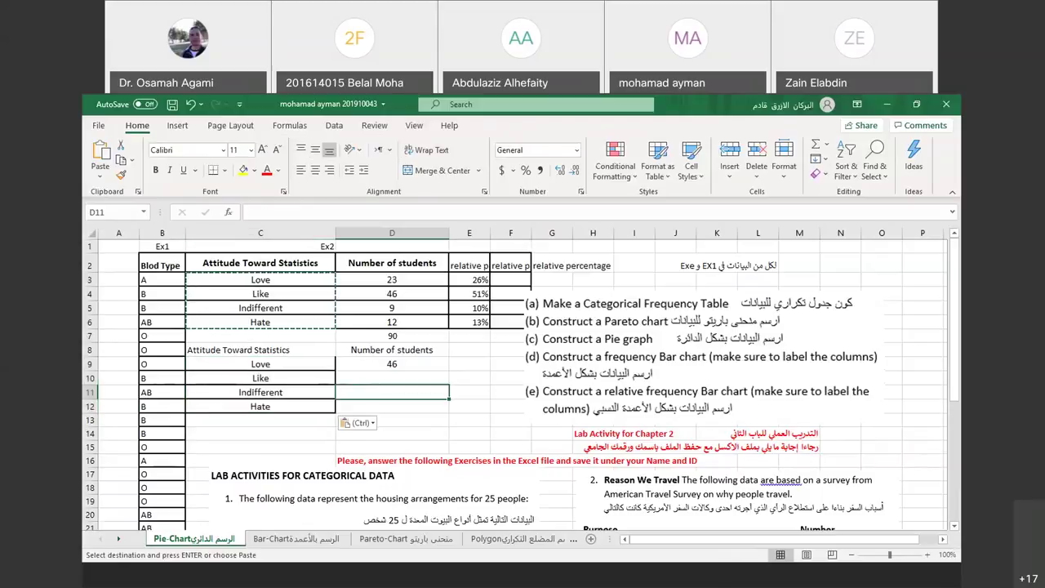
pyautogui.click(191, 104)
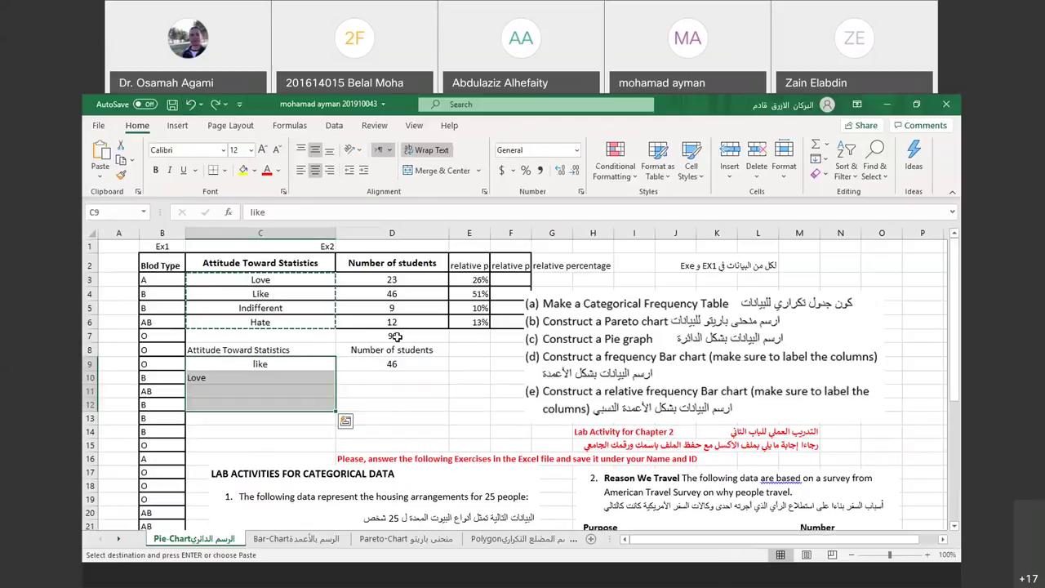
# Enter 23 in D10 as the number of students for "Love".
pyautogui.click(360, 391)
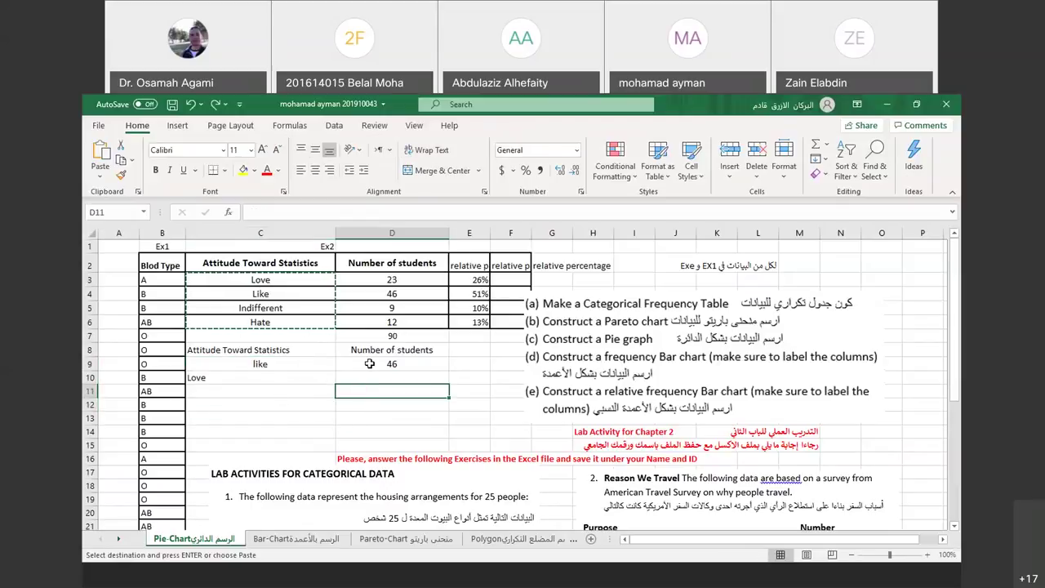
pyautogui.rightClick(372, 378)
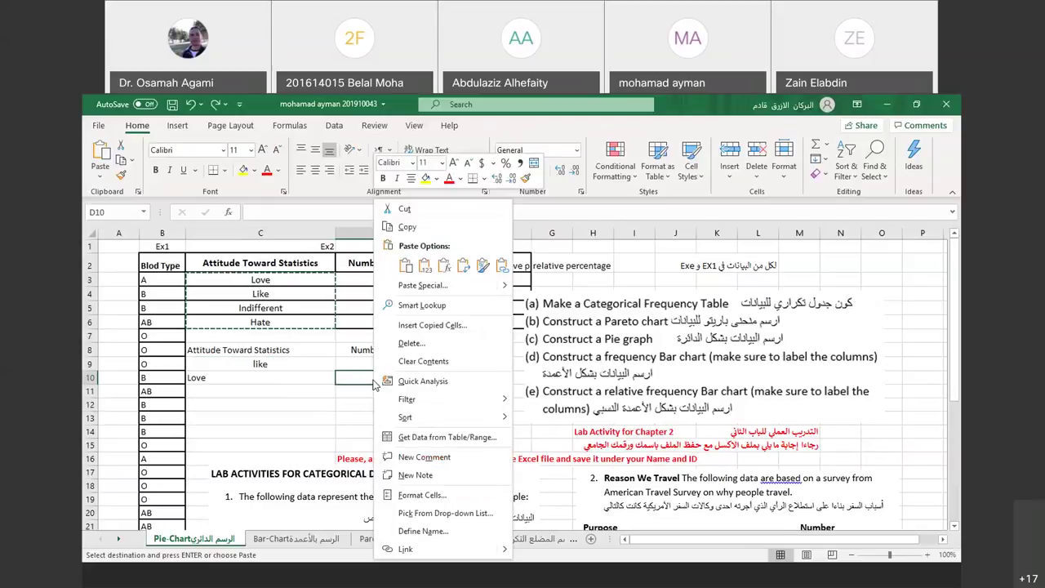
pyautogui.click(351, 379)
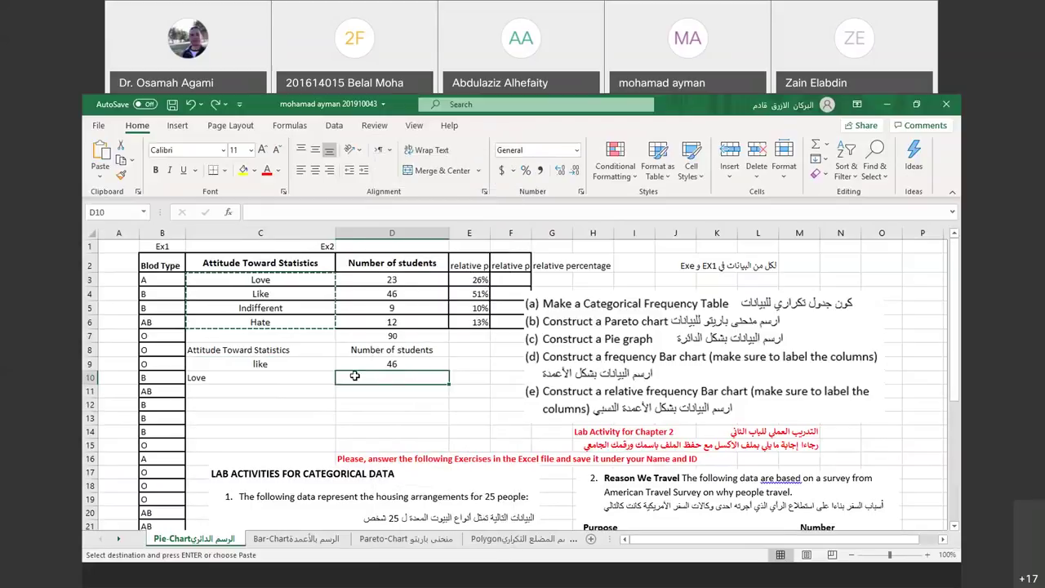
pyautogui.write('23')
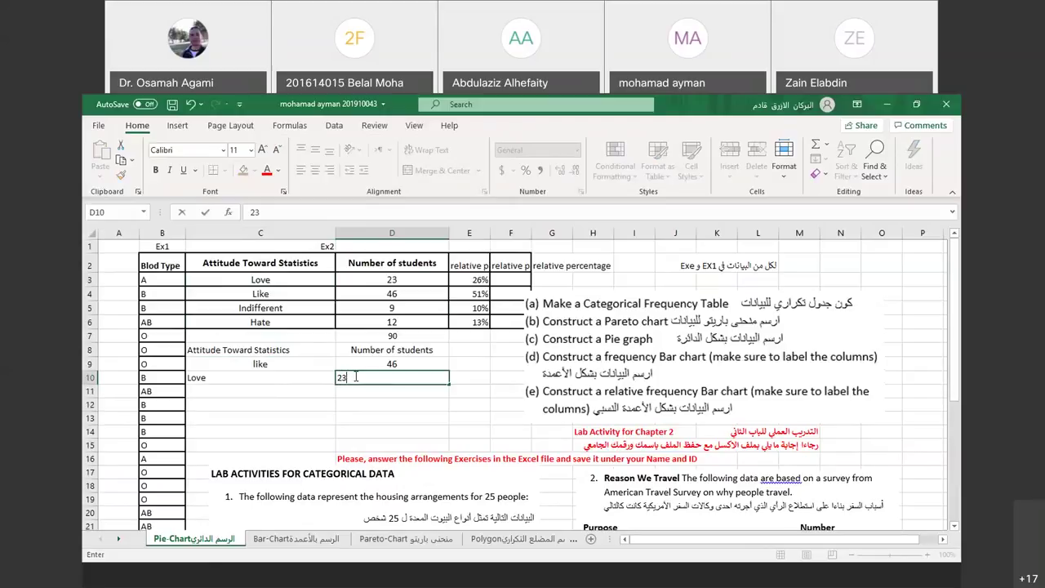
pyautogui.press('Return')
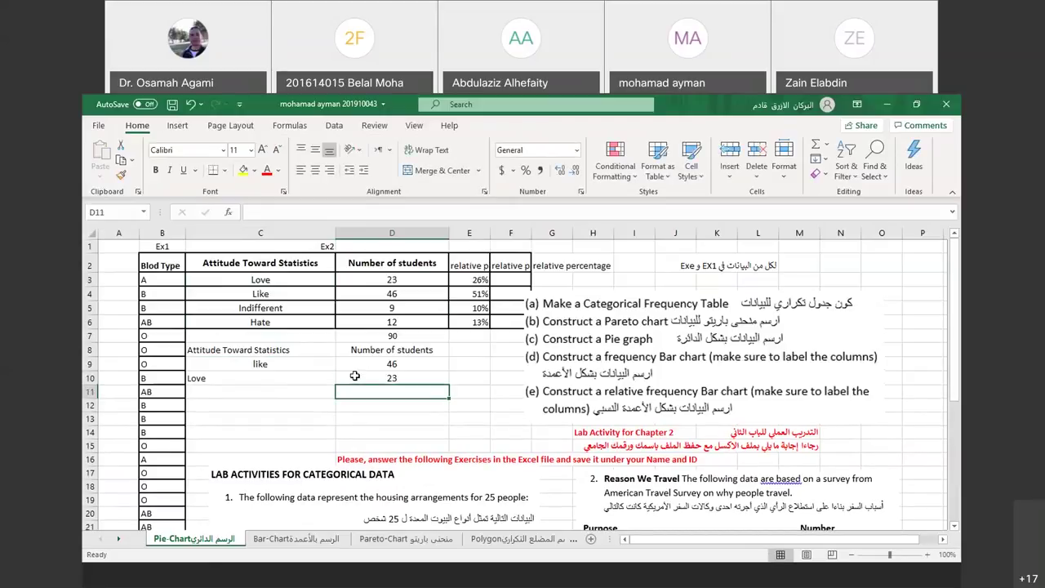
# Enter 12 in D11 and its attitude category, "Hate", in C11.
pyautogui.write('12')
pyautogui.press('Left')
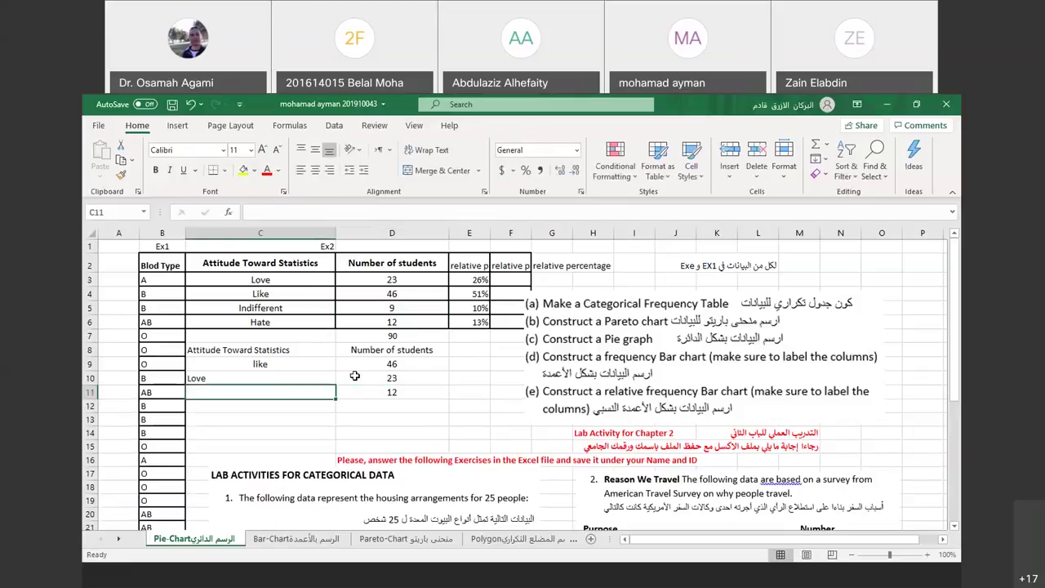
pyautogui.write('Hate')
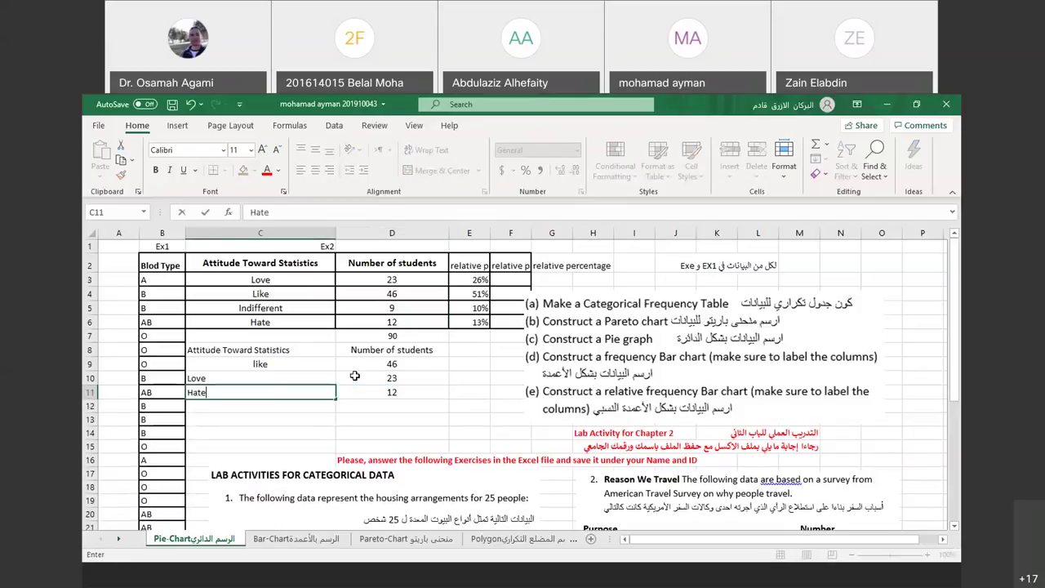
# Enter 9 in D12 and copy its category text "Indifferent" from C5 into C12.
pyautogui.click(403, 407)
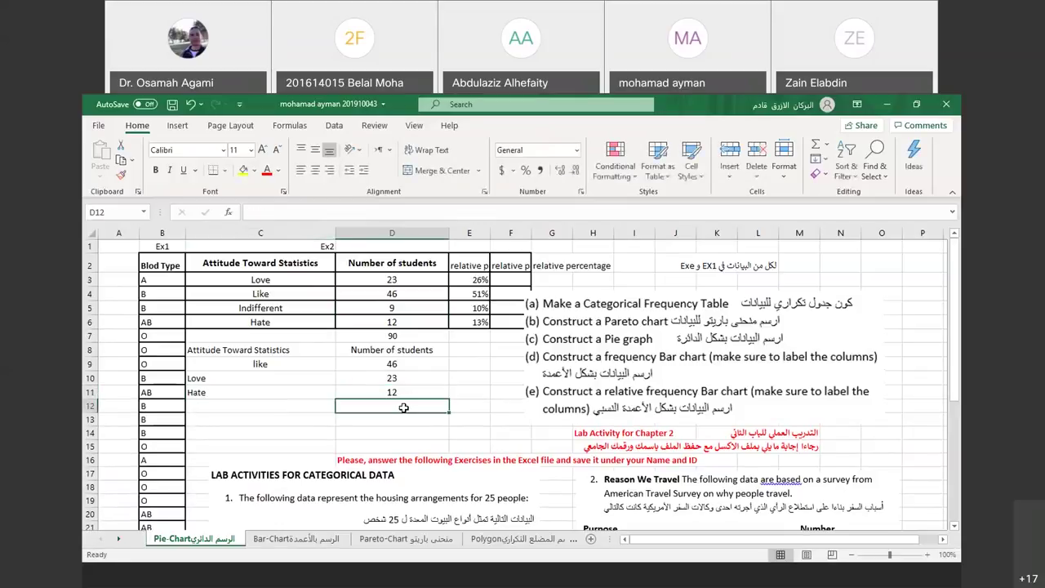
pyautogui.write('9')
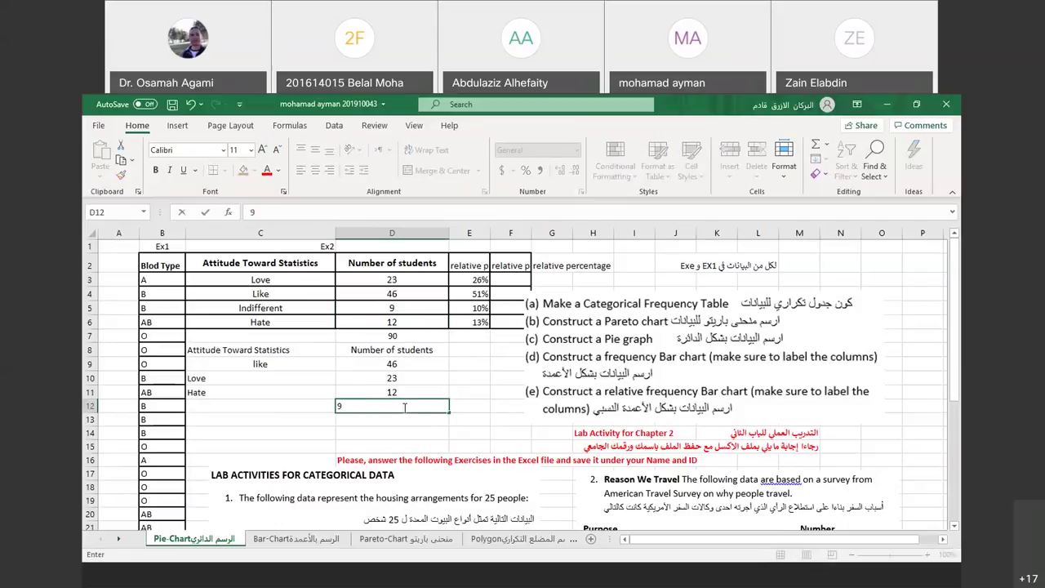
pyautogui.click(323, 410)
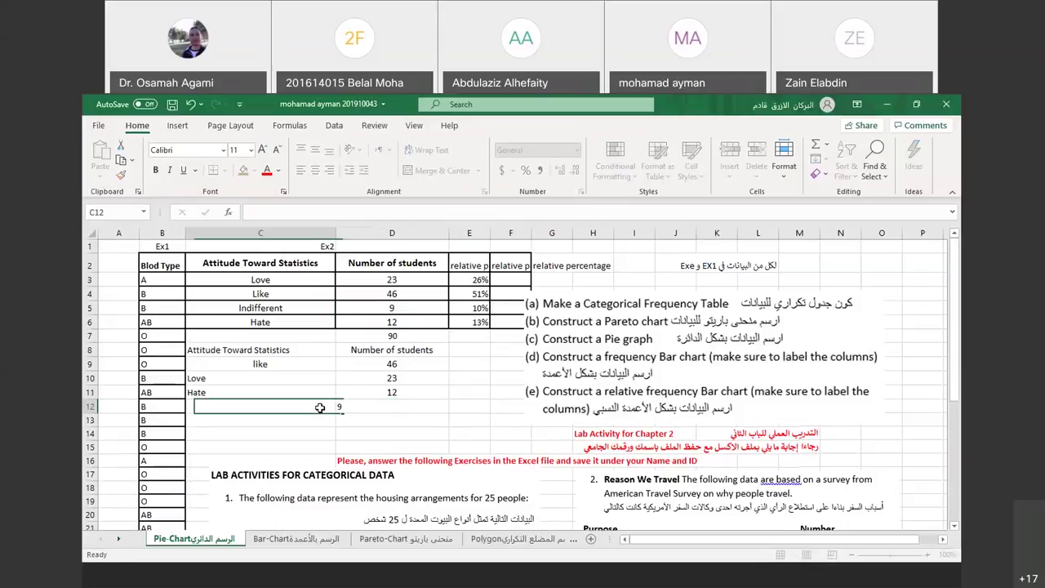
pyautogui.doubleClick(265, 308)
pyautogui.doubleClick(265, 306)
pyautogui.hotkey('ctrl', 'c')
pyautogui.click(275, 406)
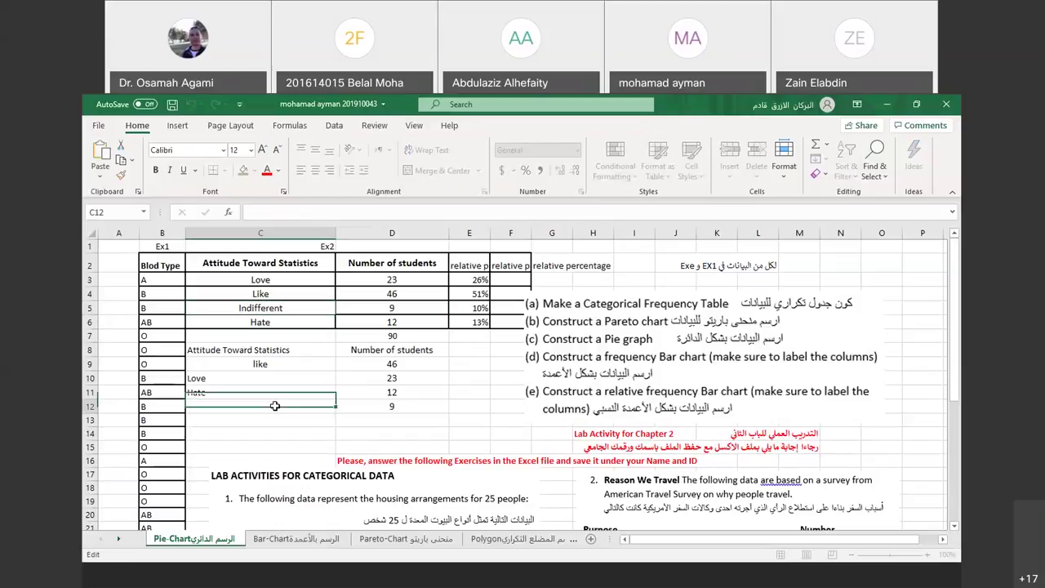
pyautogui.hotkey('ctrl', 'v')
pyautogui.click(426, 417)
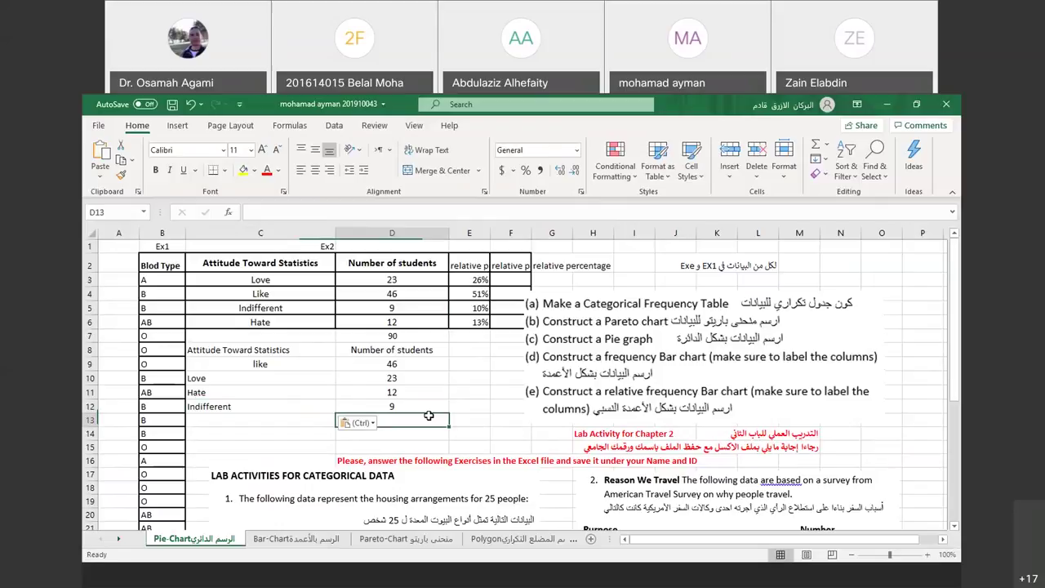
# Centre the contents of the new frequency table C8:D12 and apply all borders to it.
pyautogui.moveTo(256, 355); pyautogui.dragTo(389, 406)
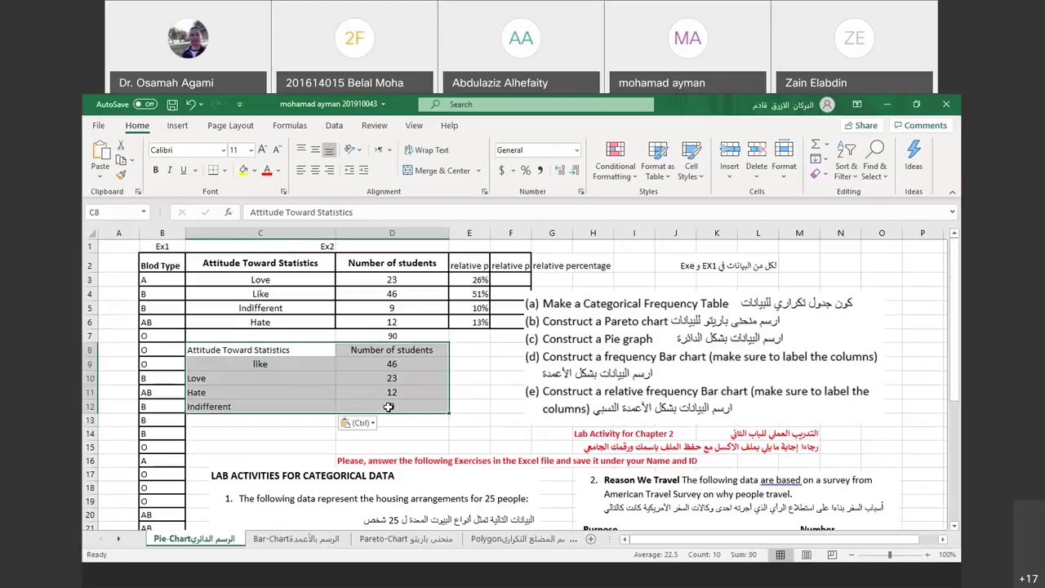
pyautogui.click(315, 169)
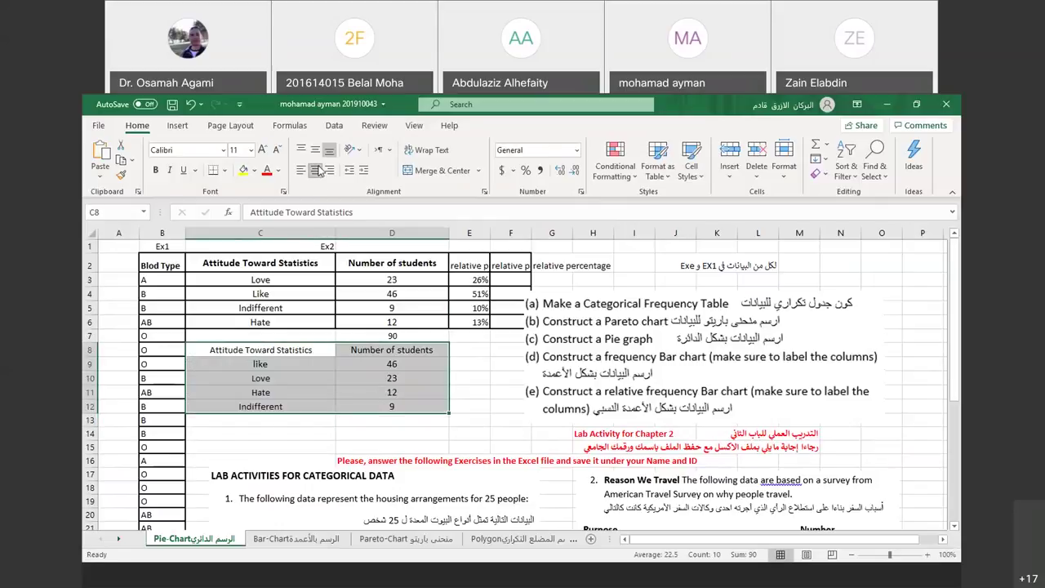
pyautogui.click(224, 170)
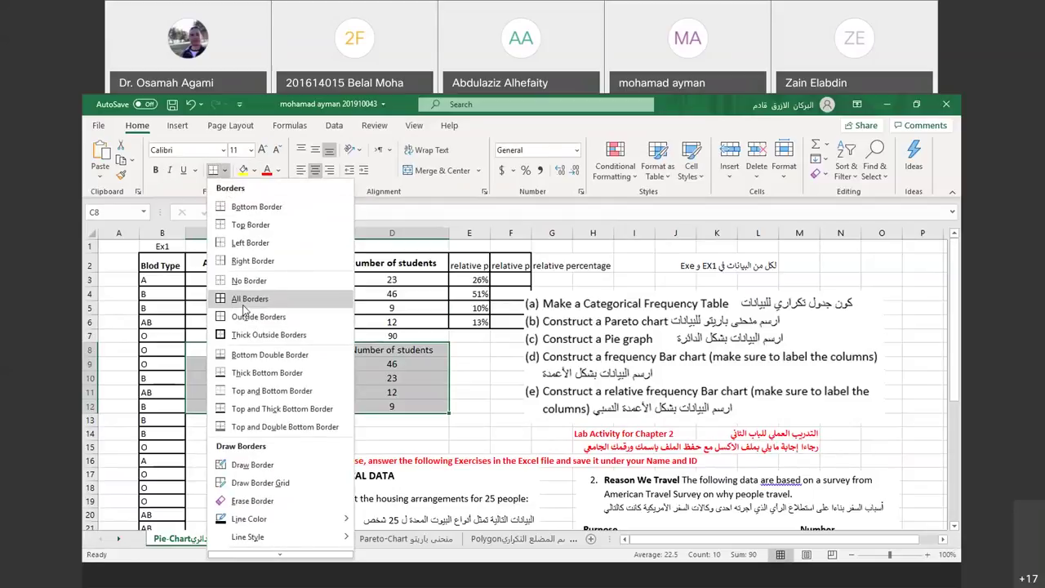
pyautogui.click(247, 299)
pyautogui.click(498, 422)
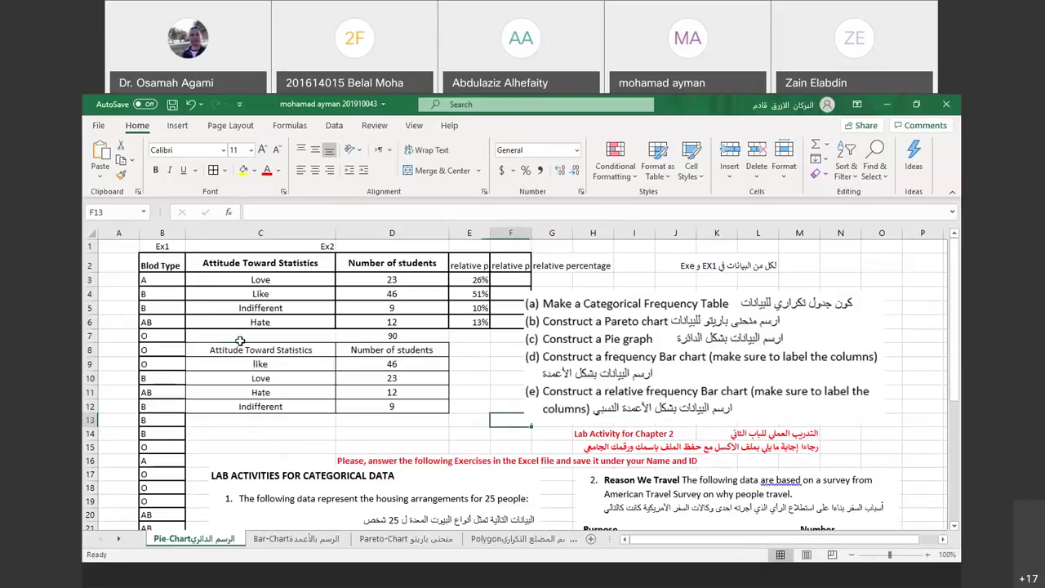
# Add the header "com freq" in E8, beside the number of students header.
pyautogui.moveTo(243, 350); pyautogui.dragTo(433, 408)
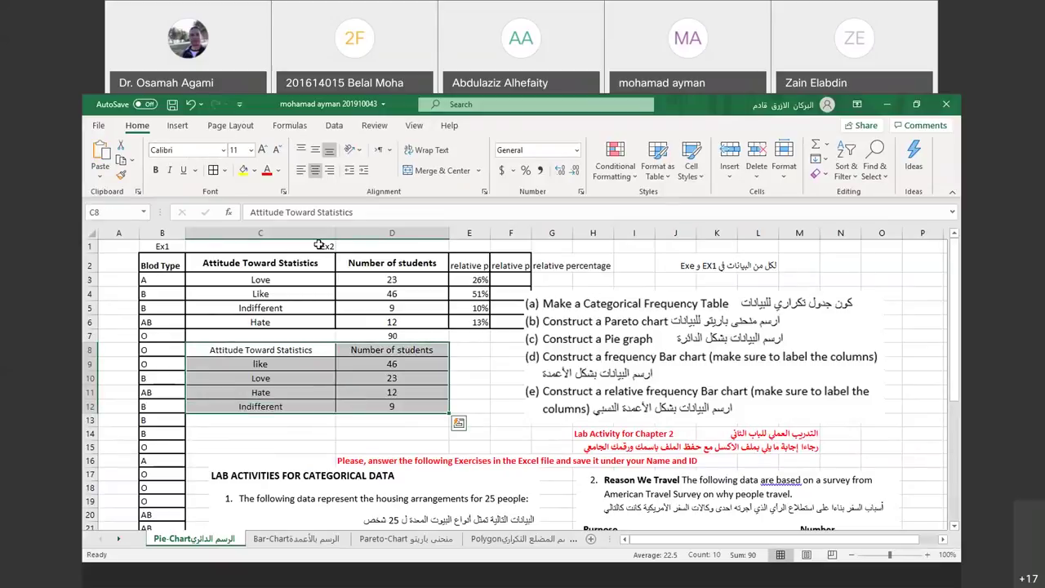
pyautogui.click(463, 356)
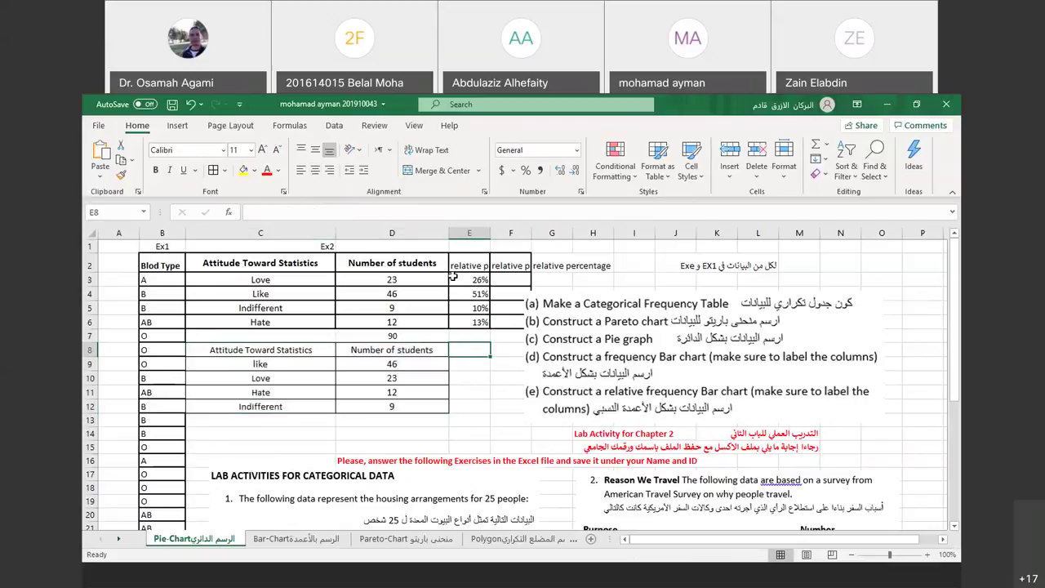
pyautogui.click(464, 258)
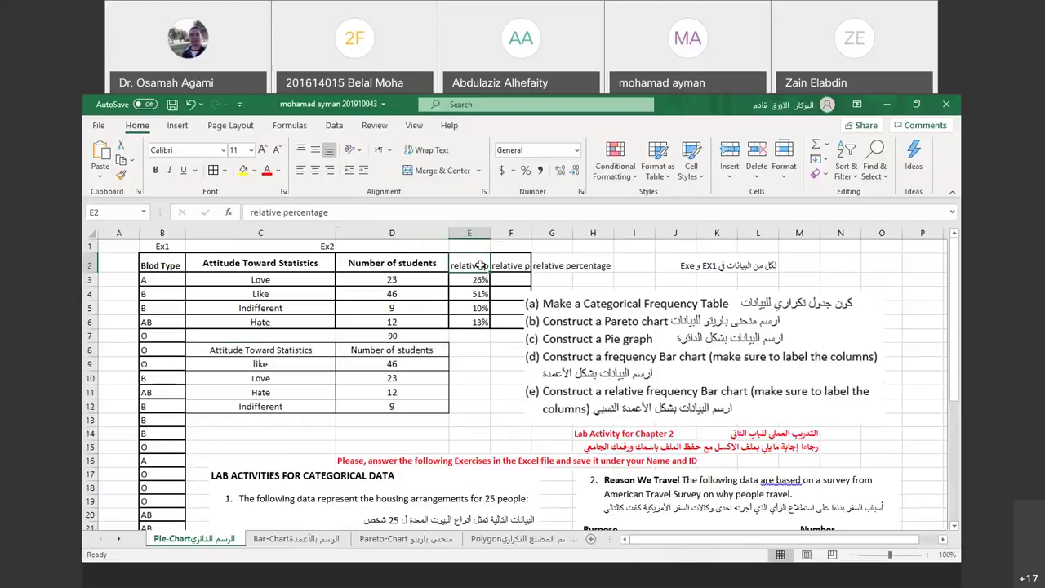
pyautogui.click(460, 349)
pyautogui.write('com')
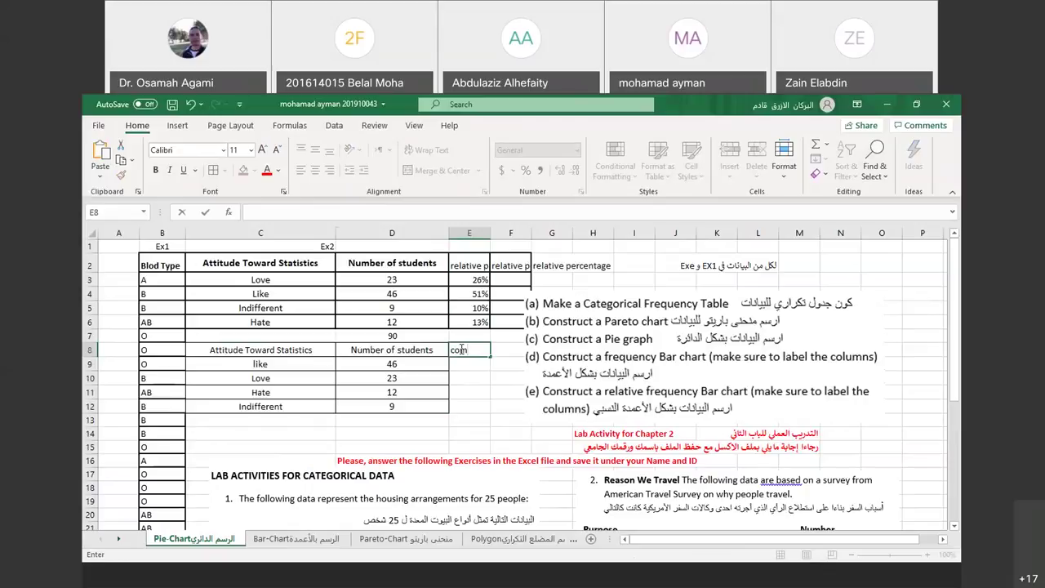
pyautogui.write('ulita=')
pyautogui.press('BackSpace')
pyautogui.press('BackSpace')
pyautogui.press('BackSpace')
pyautogui.press('BackSpace')
pyautogui.press('BackSpace')
pyautogui.press('BackSpace')
pyautogui.write('freq')
pyautogui.click(472, 365)
pyautogui.click(466, 349)
# Enter 46 as the first cumulative frequency in E9 and the formula =D10+D9 in E10.
pyautogui.click(469, 361)
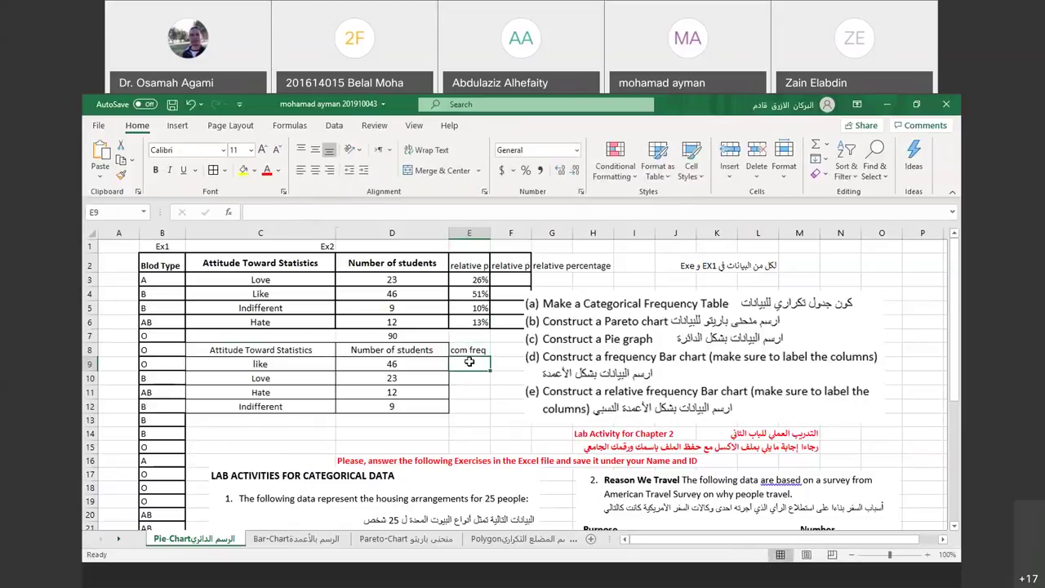
pyautogui.write('46')
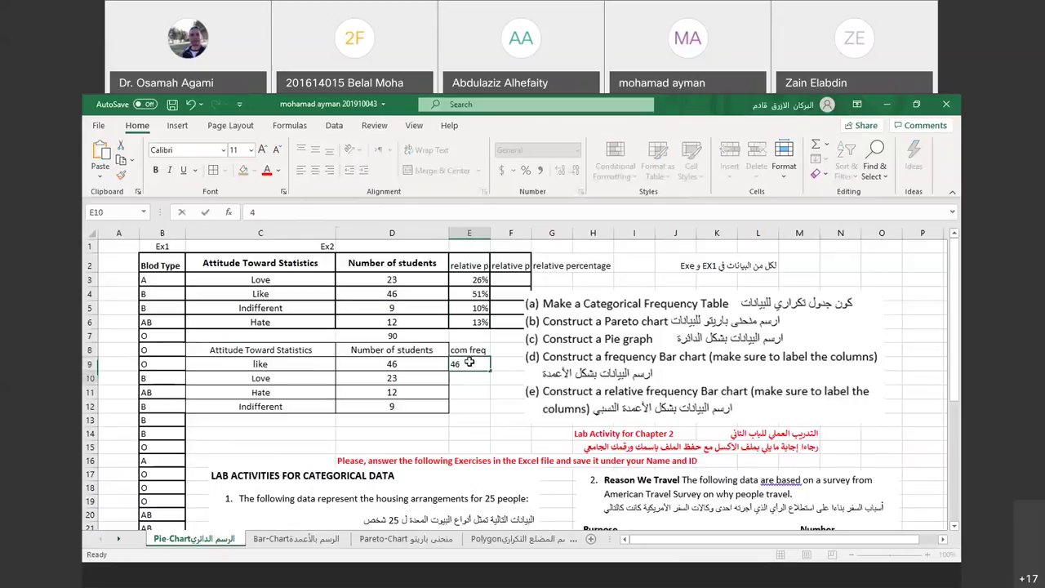
pyautogui.press('Return')
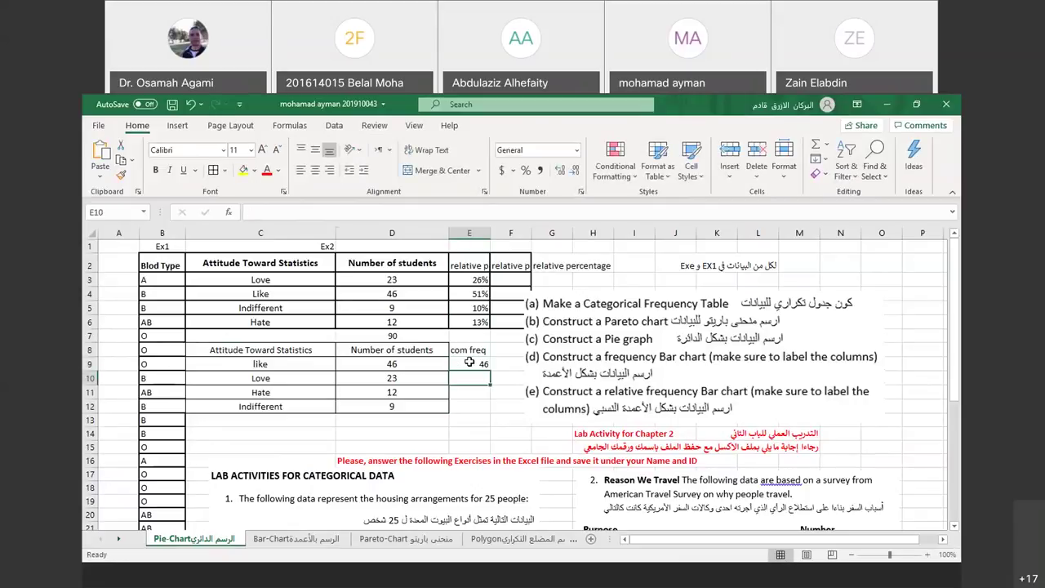
pyautogui.write('=')
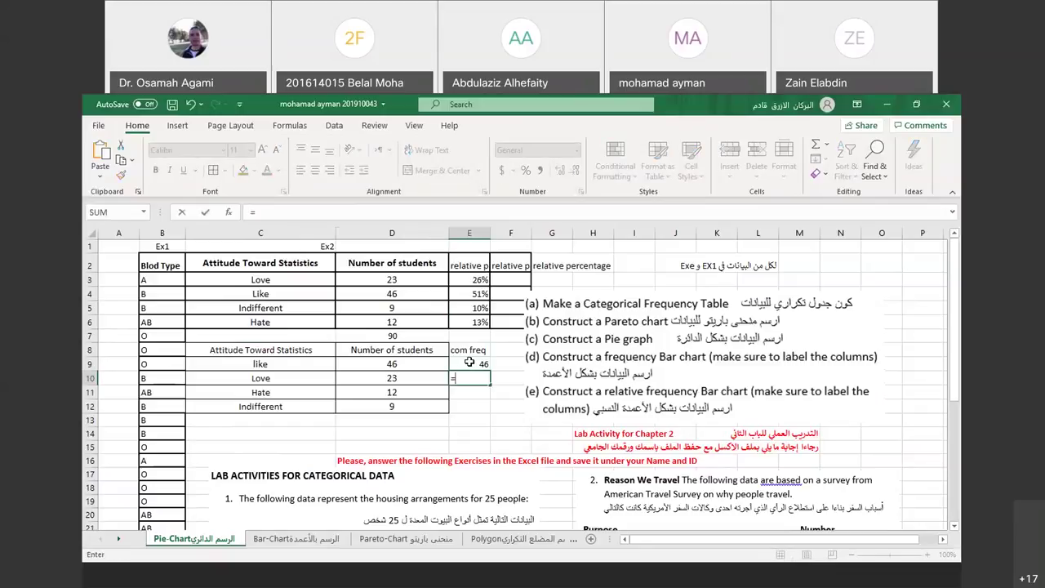
pyautogui.click(424, 381)
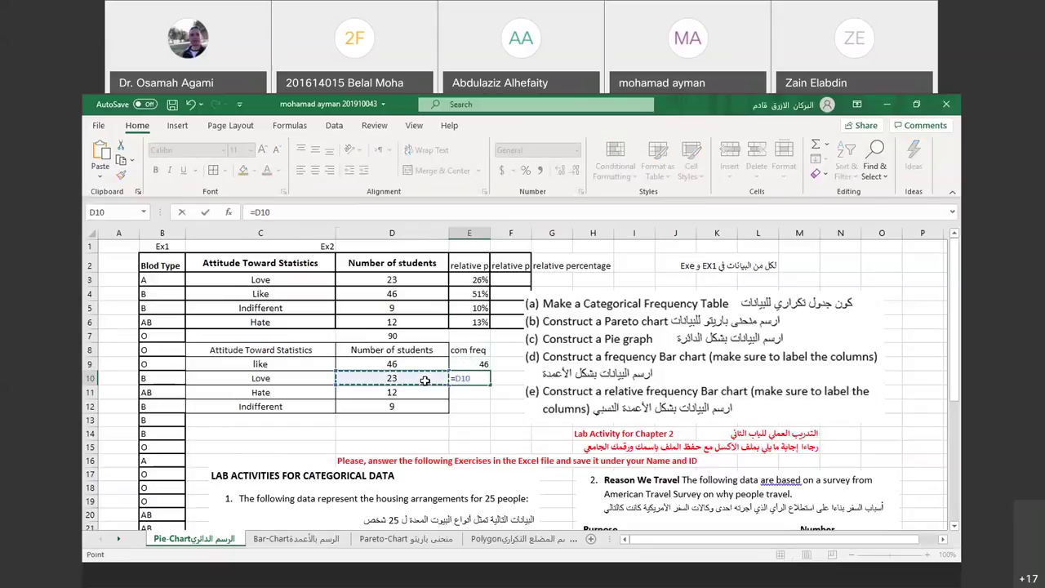
pyautogui.write('+')
pyautogui.click(415, 362)
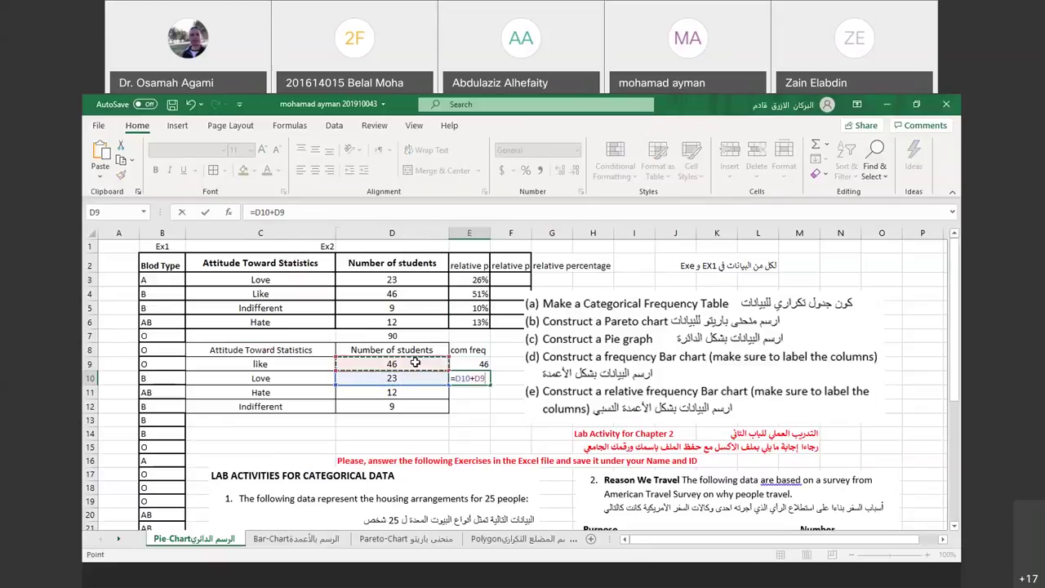
pyautogui.press('Return')
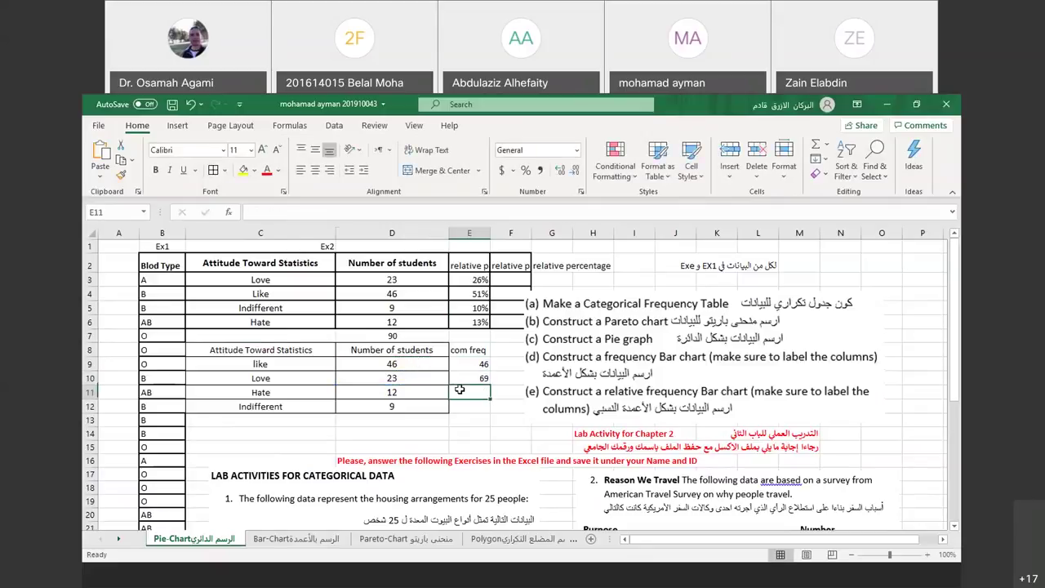
# Complete the cumulative frequencies with the formulas =D11+E10 in E11 and =D12+E11 in E12.
pyautogui.write('=')
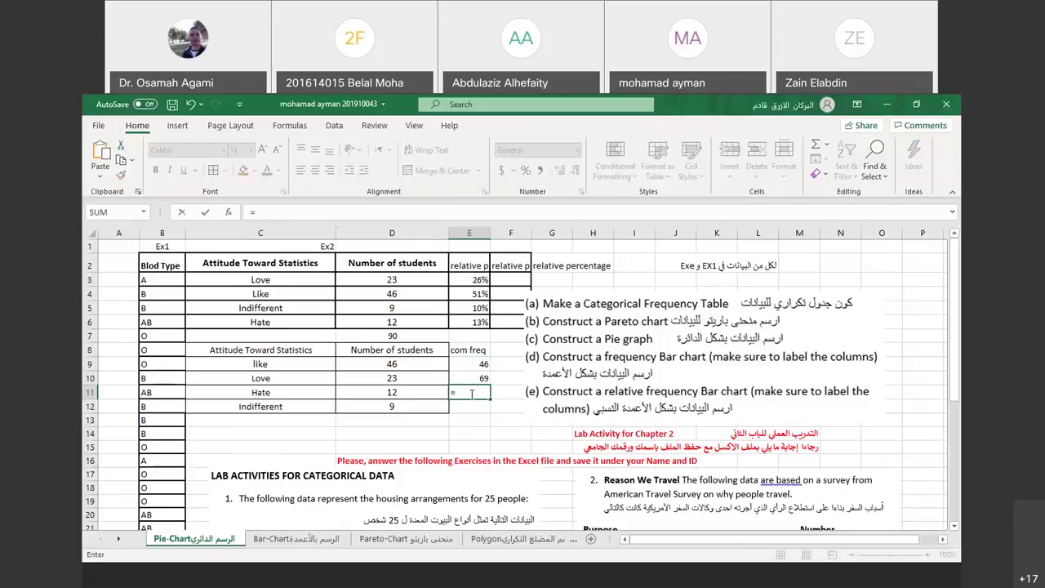
pyautogui.click(425, 392)
pyautogui.write('+')
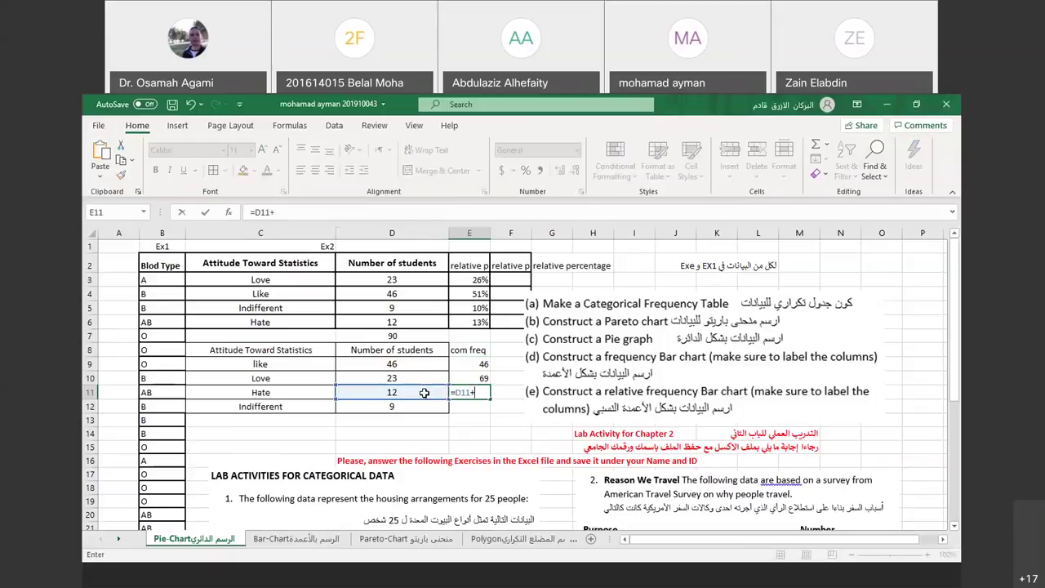
pyautogui.click(469, 380)
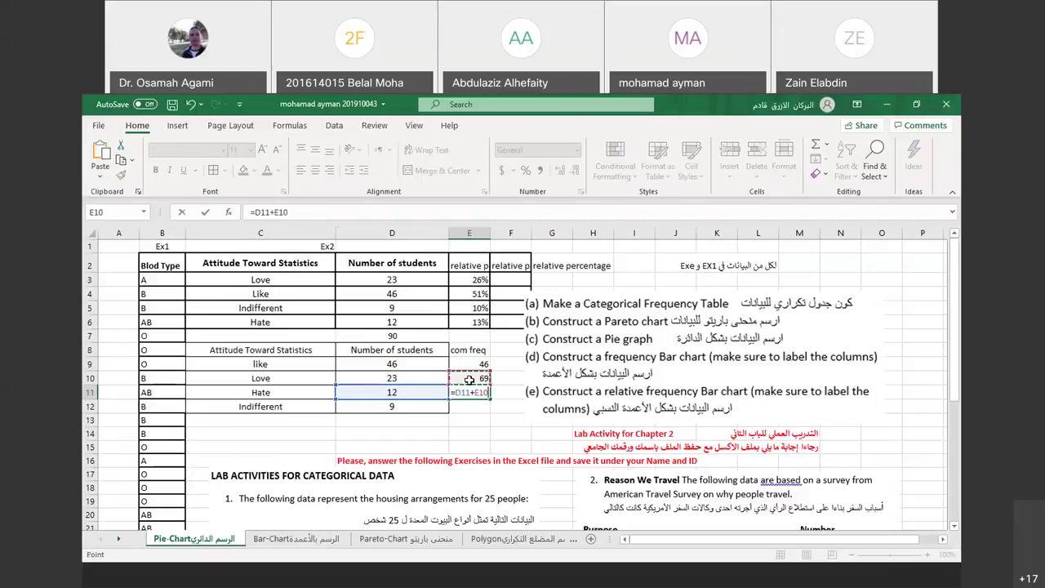
pyautogui.press('Return')
pyautogui.write('=')
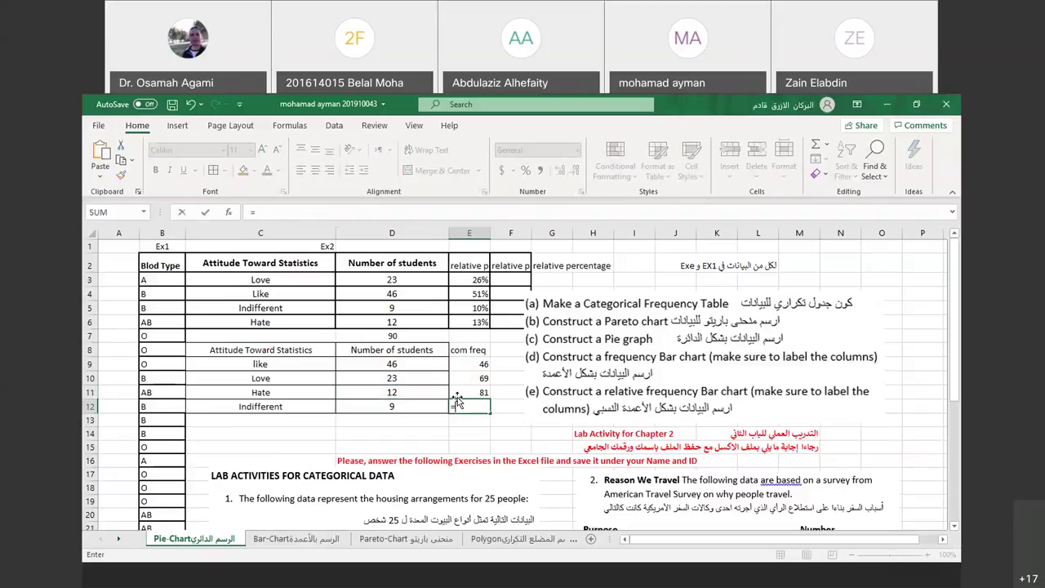
pyautogui.click(442, 406)
pyautogui.write('+')
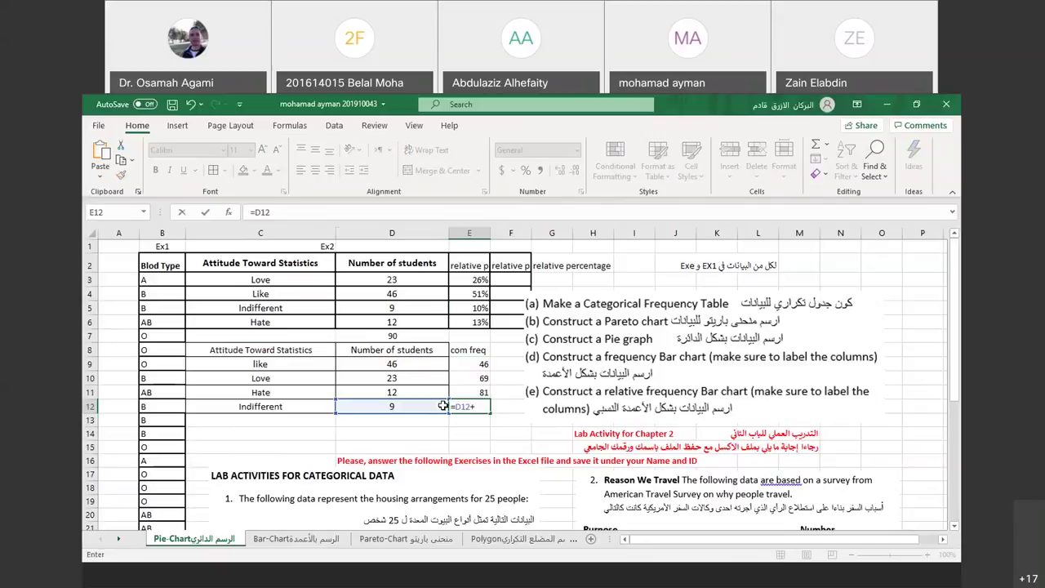
pyautogui.click(478, 392)
pyautogui.press('Return')
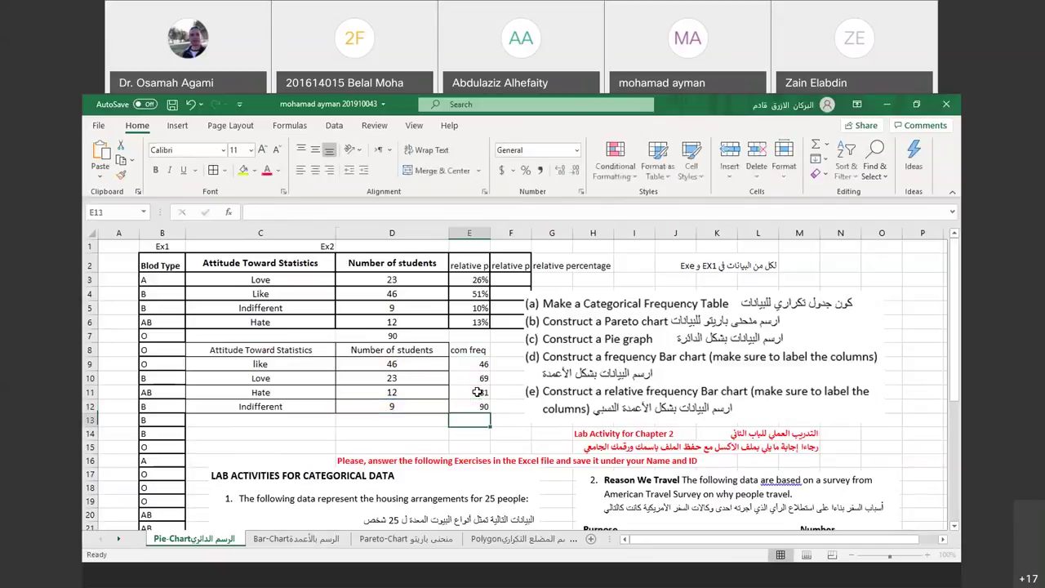
# Apply all borders to the table C8:E12, including the cumulative frequency column.
pyautogui.click(263, 349)
pyautogui.moveTo(354, 361); pyautogui.dragTo(473, 405)
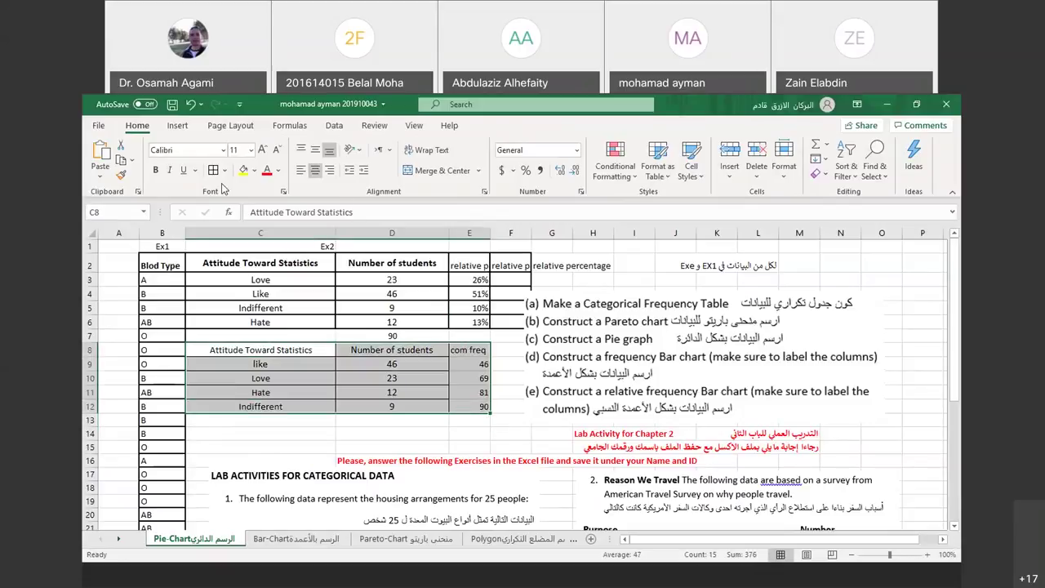
pyautogui.click(416, 433)
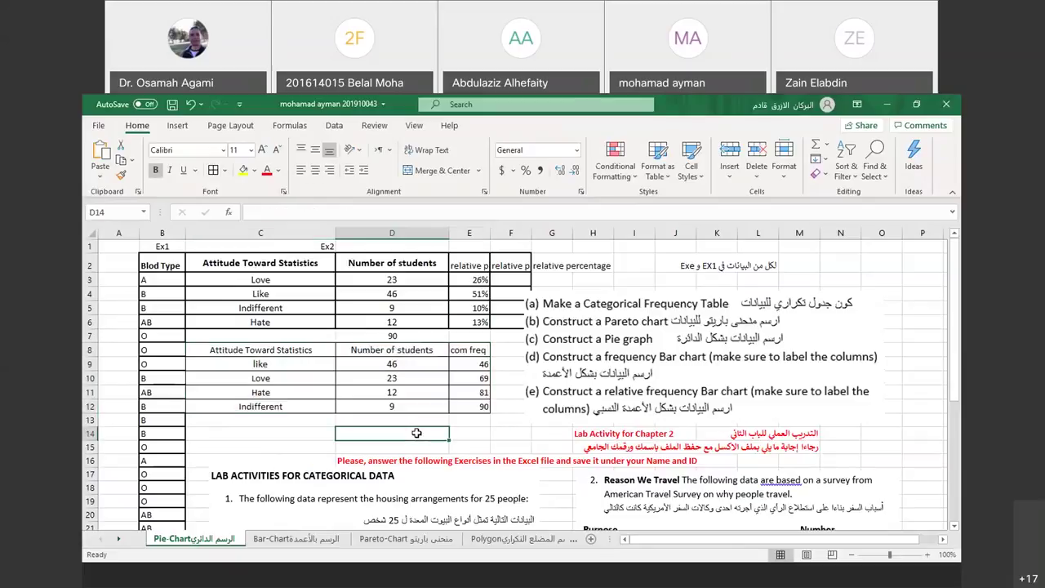
# Move the exercise instructions picture clear of the table and add the header "relative freq %" in F8.
pyautogui.click(561, 351)
pyautogui.moveTo(561, 351); pyautogui.dragTo(756, 374)
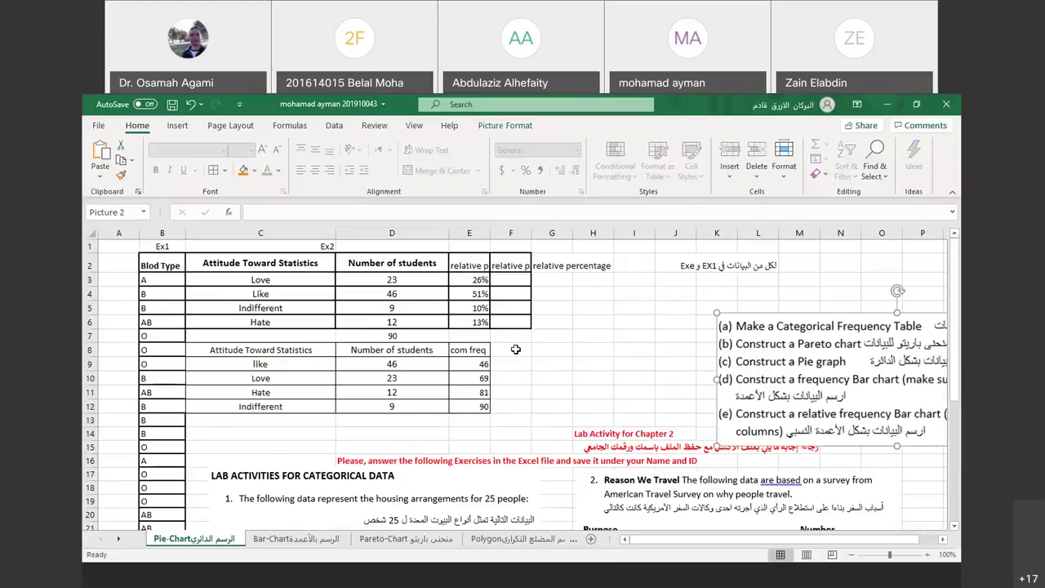
pyautogui.click(516, 349)
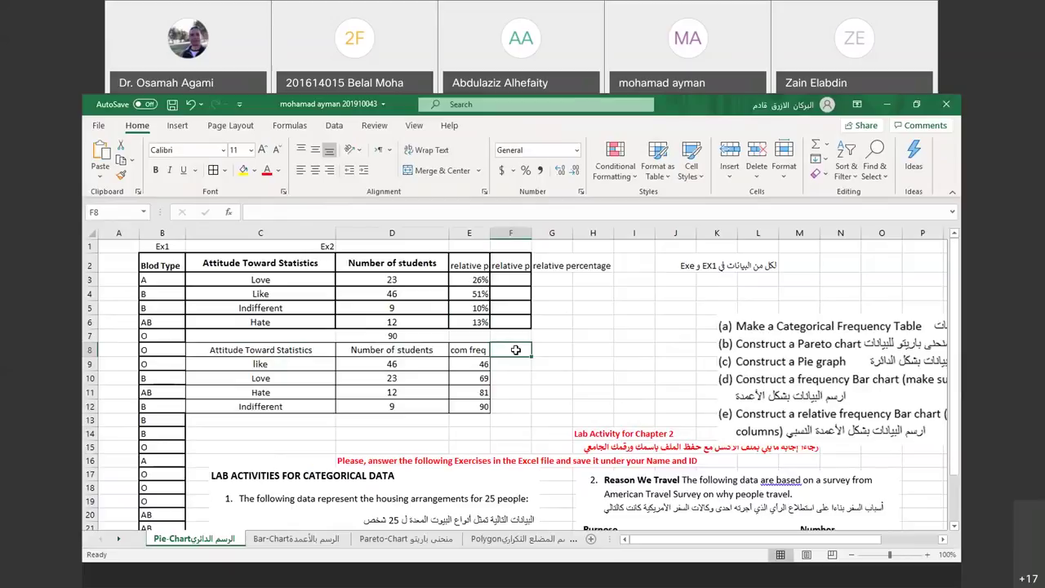
pyautogui.write('%')
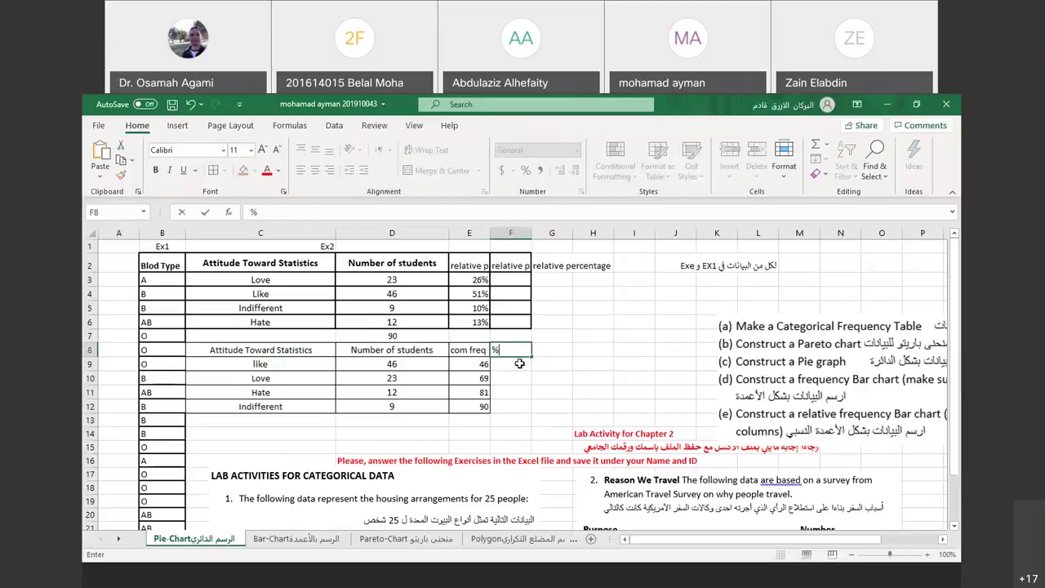
pyautogui.press('Return')
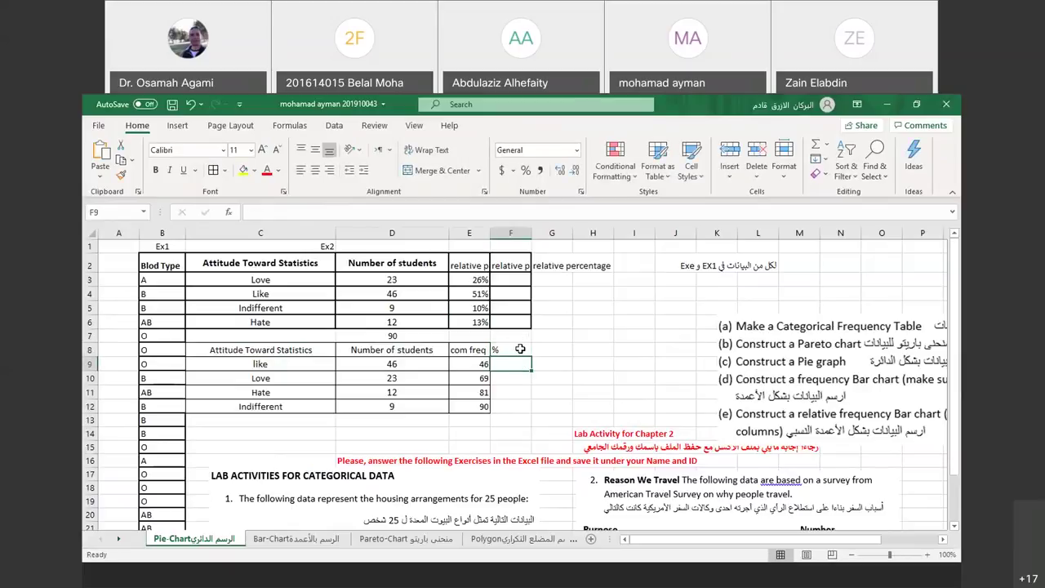
pyautogui.doubleClick(523, 350)
pyautogui.press('BackSpace')
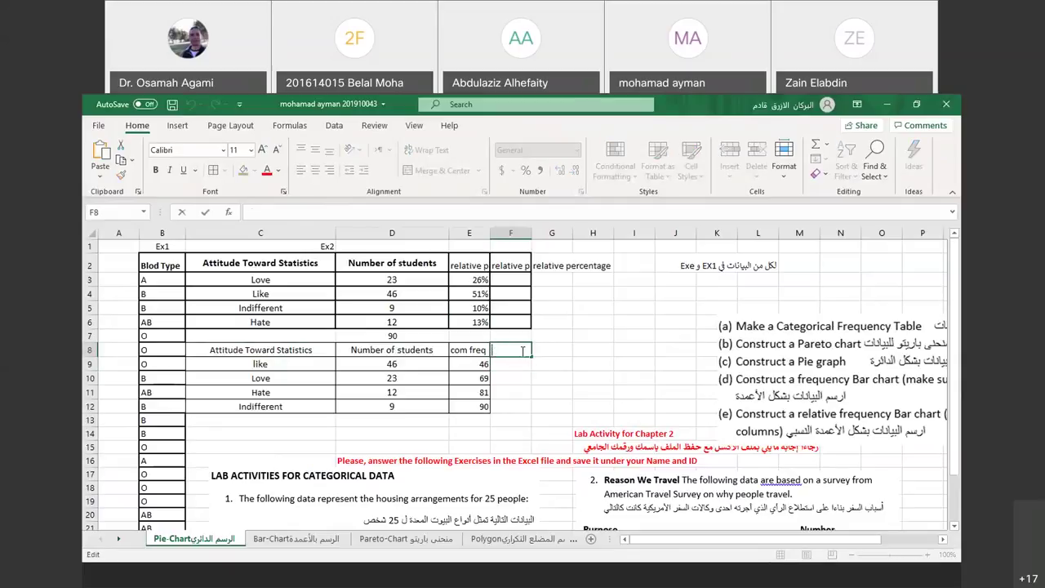
pyautogui.write('relative ')
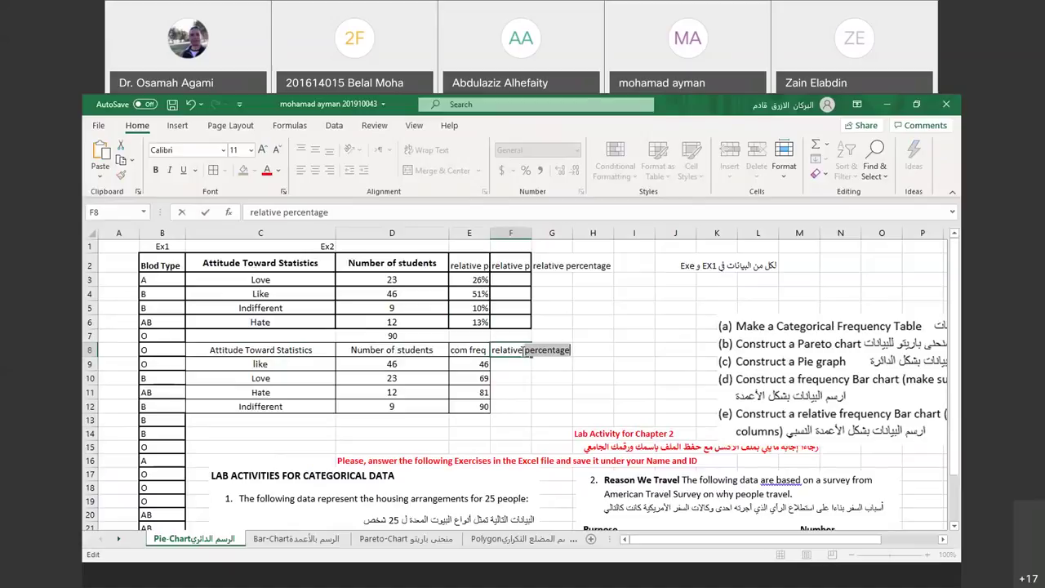
pyautogui.write('freq %')
pyautogui.click(534, 377)
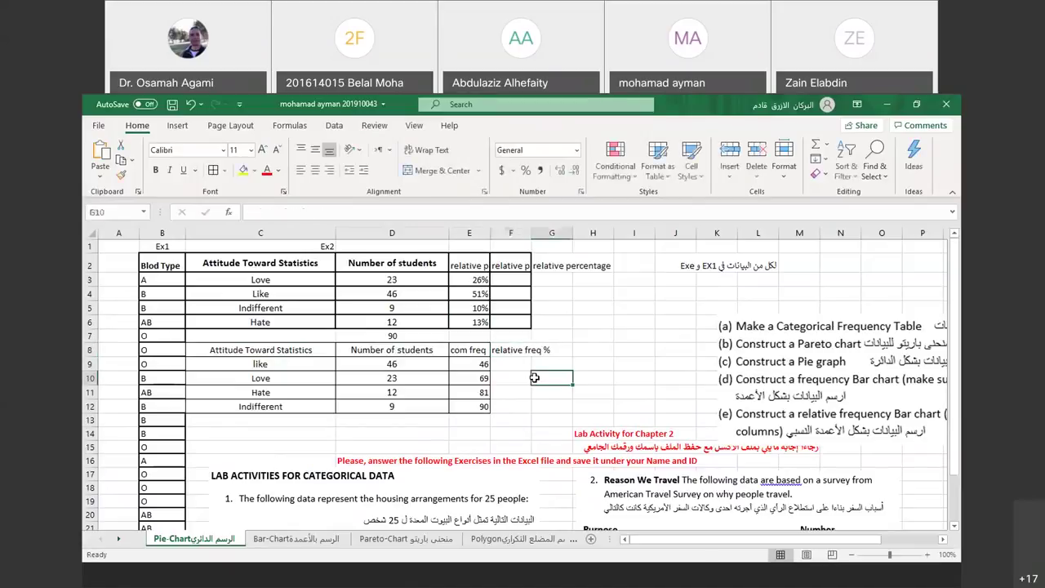
# Autofit the width of column F and enter the formula =E9/E12 in F9.
pyautogui.doubleClick(529, 236)
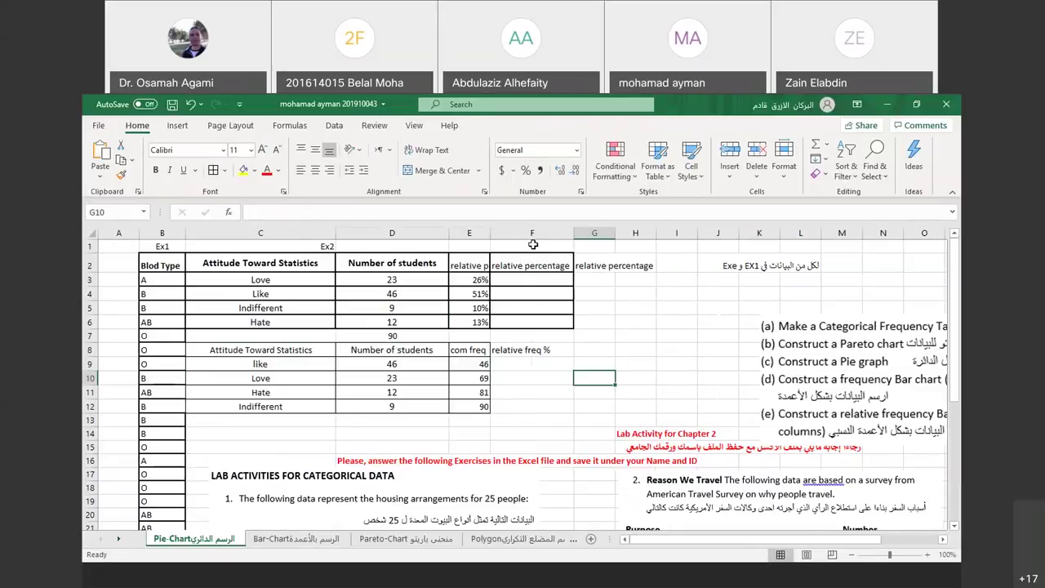
pyautogui.rightClick(527, 369)
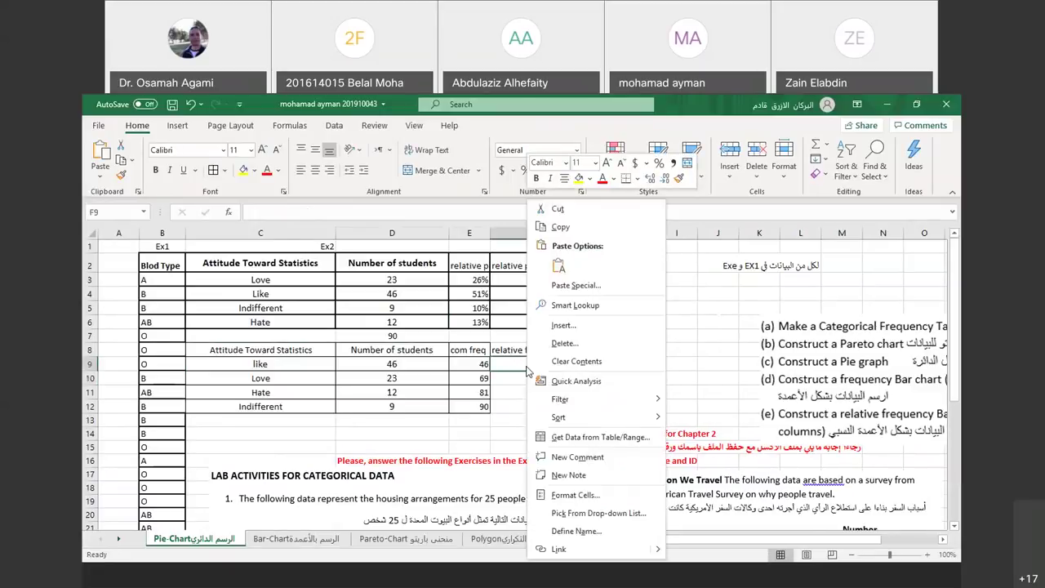
pyautogui.click(526, 367)
pyautogui.write('=')
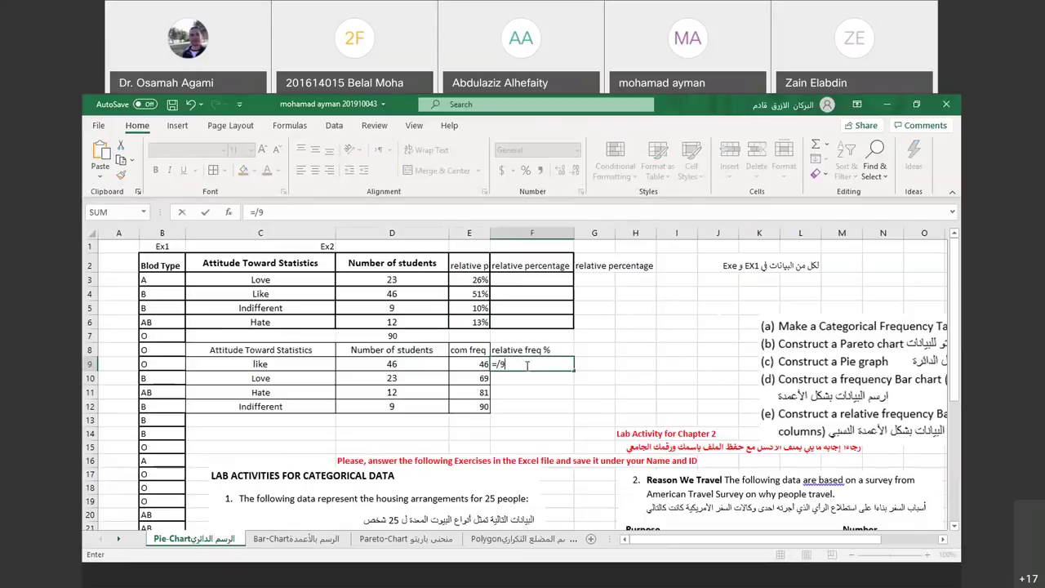
pyautogui.click(461, 359)
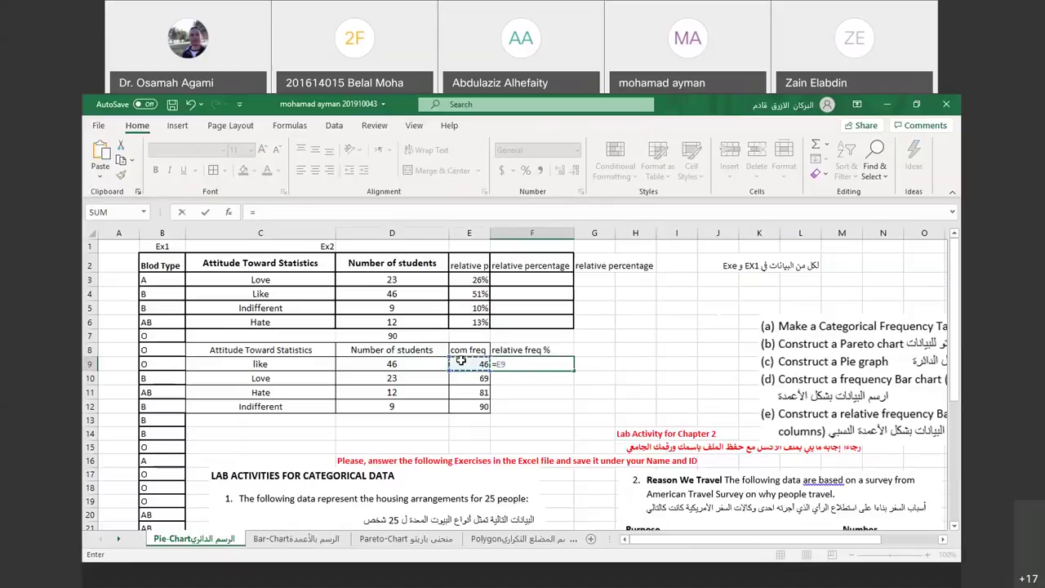
pyautogui.write('/')
pyautogui.click(481, 408)
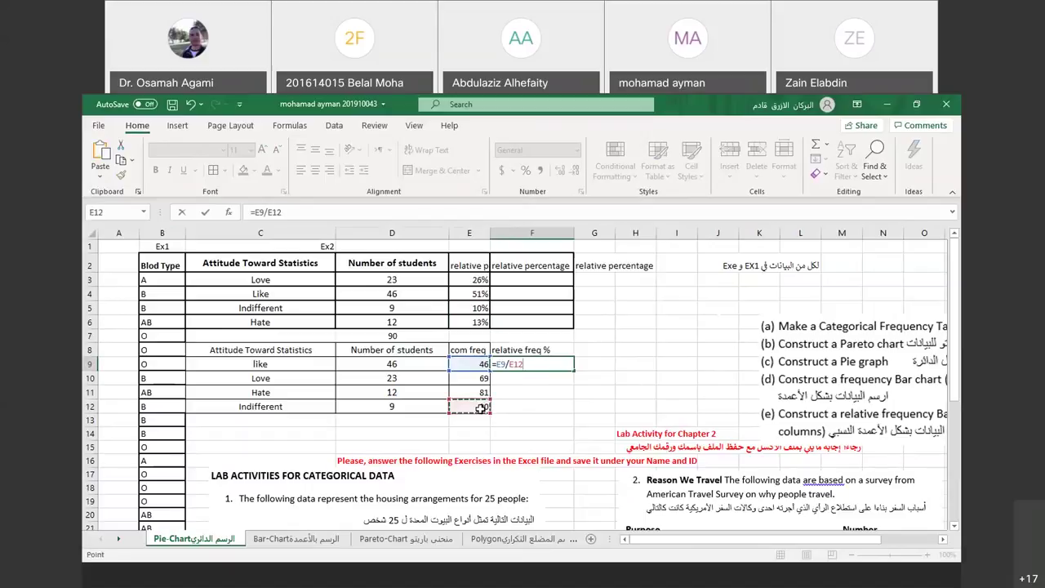
pyautogui.press('Return')
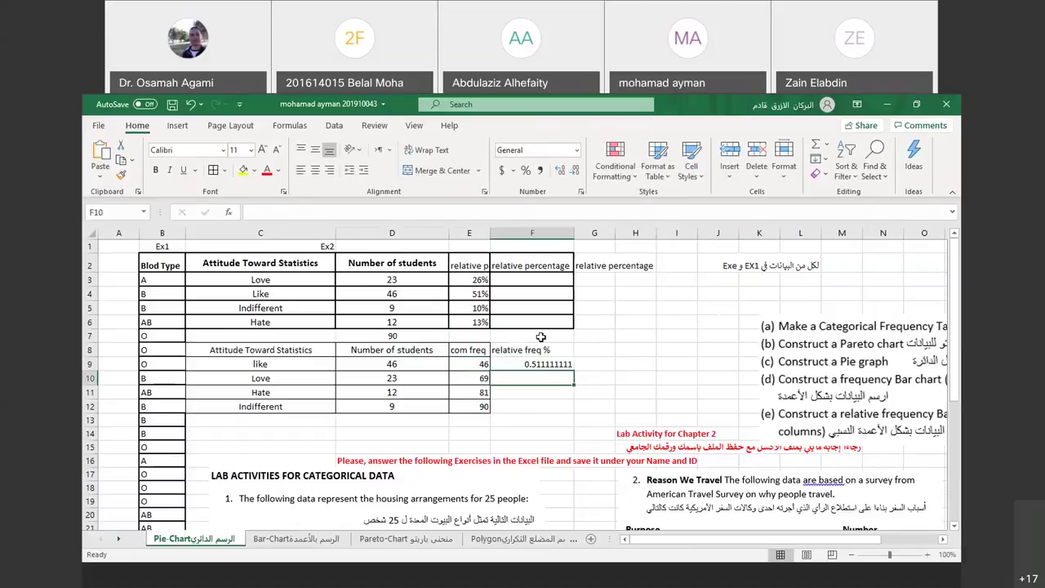
pyautogui.click(540, 361)
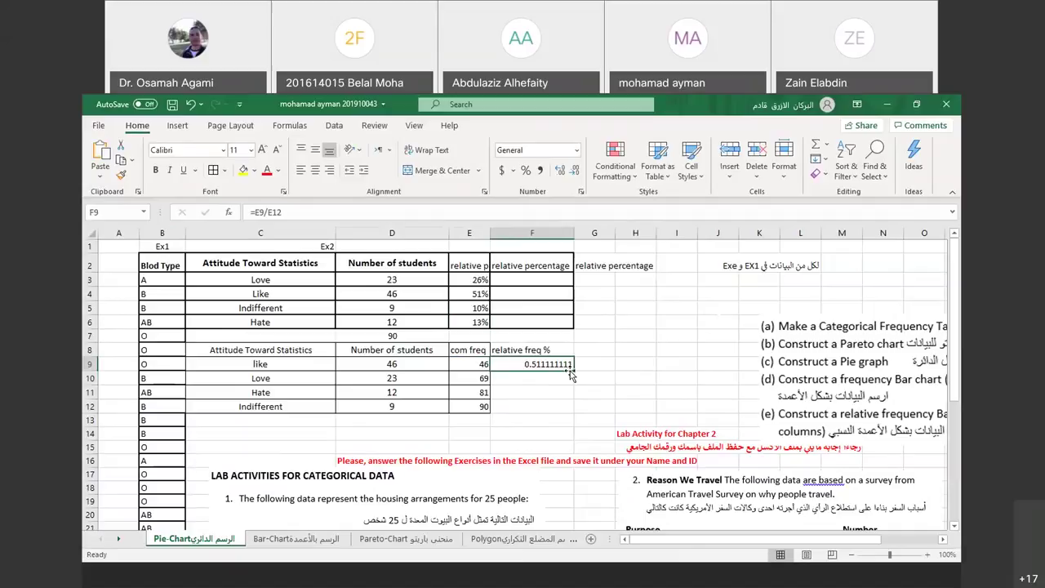
pyautogui.moveTo(574, 374); pyautogui.dragTo(573, 420)
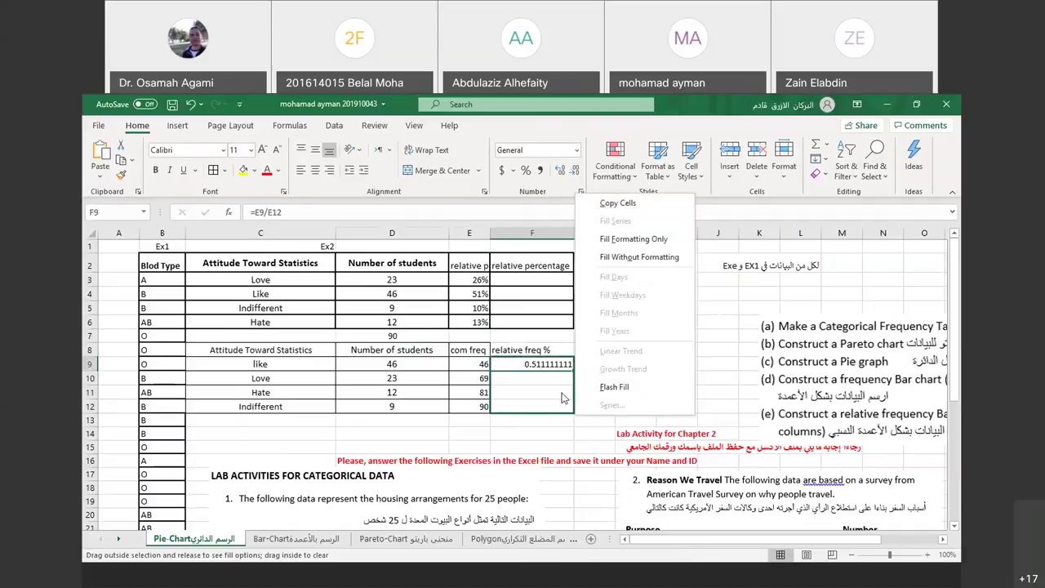
pyautogui.rightClick(563, 395)
pyautogui.rightClick(536, 367)
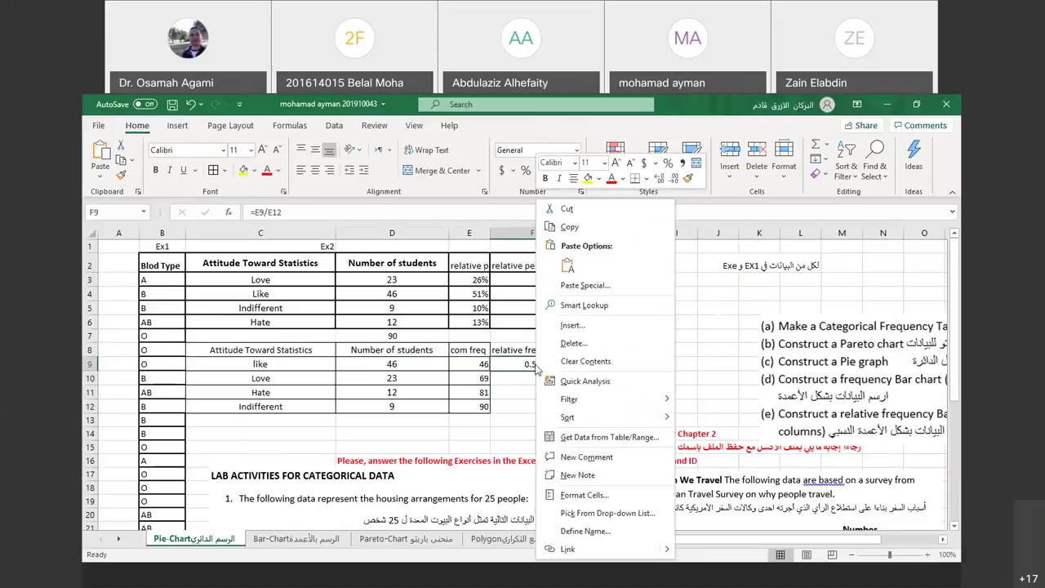
pyautogui.click(716, 367)
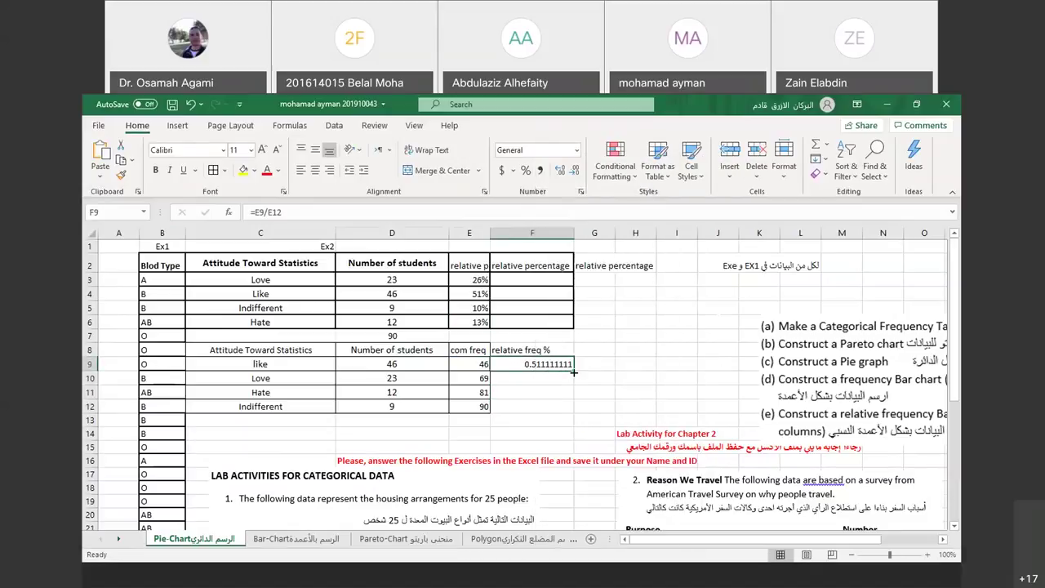
pyautogui.moveTo(573, 369); pyautogui.dragTo(557, 406)
pyautogui.press('Escape')
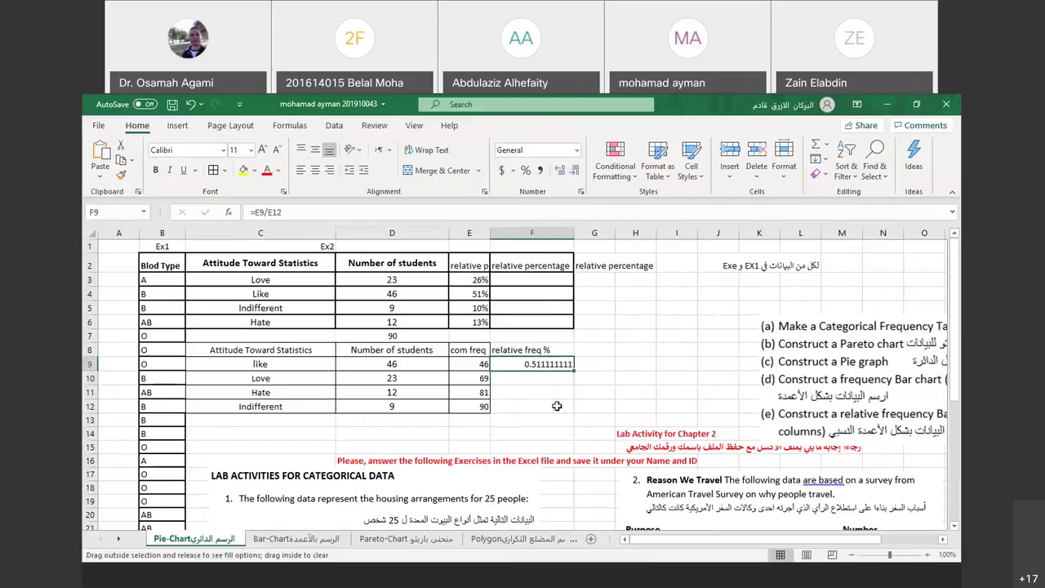
pyautogui.click(531, 376)
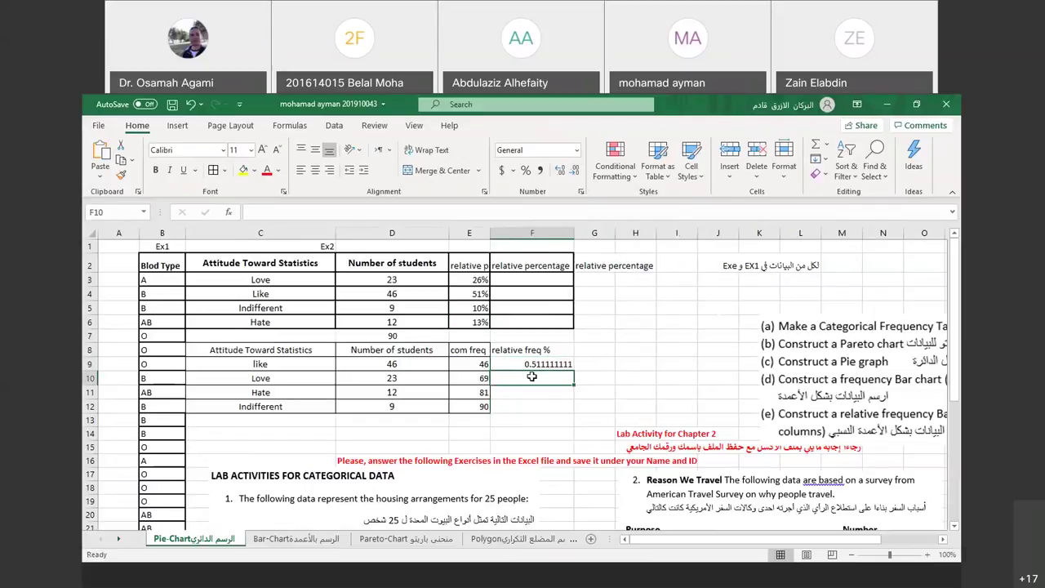
pyautogui.write('=')
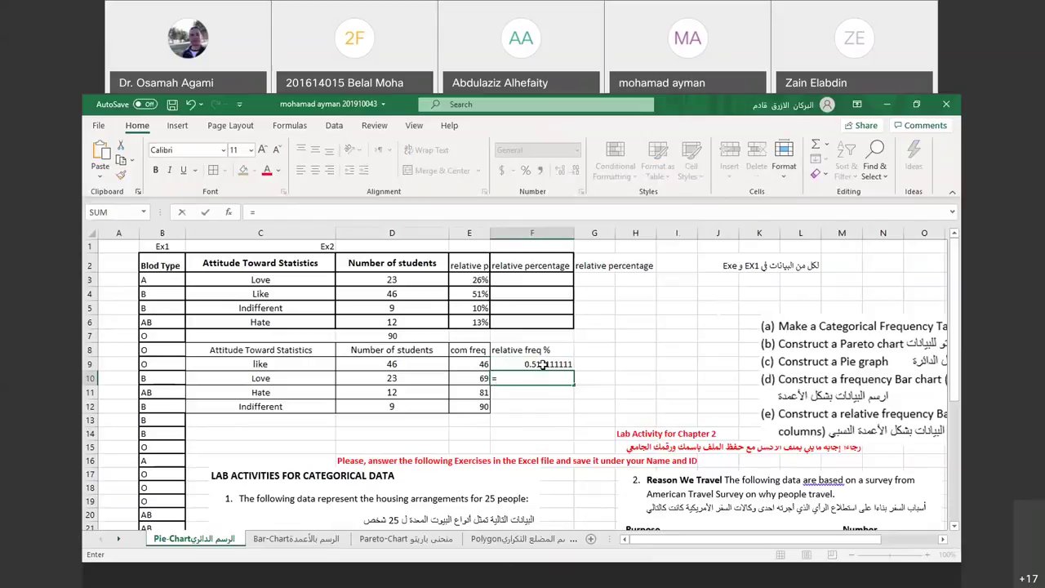
pyautogui.press('Escape')
# Try to copy the formula =E9/E12 from F9 down to F12.
pyautogui.click(543, 364)
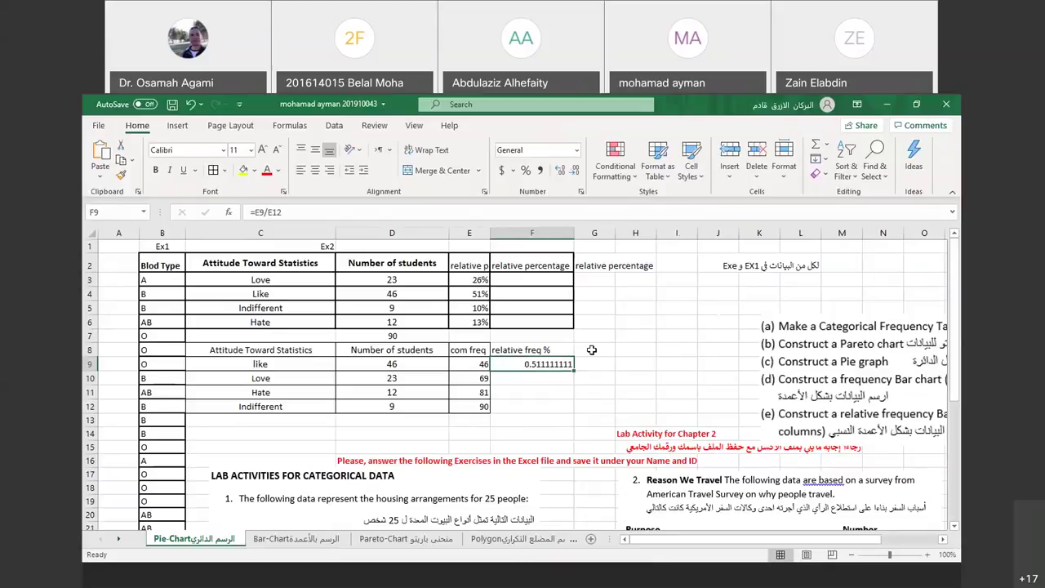
pyautogui.moveTo(574, 370); pyautogui.dragTo(580, 417)
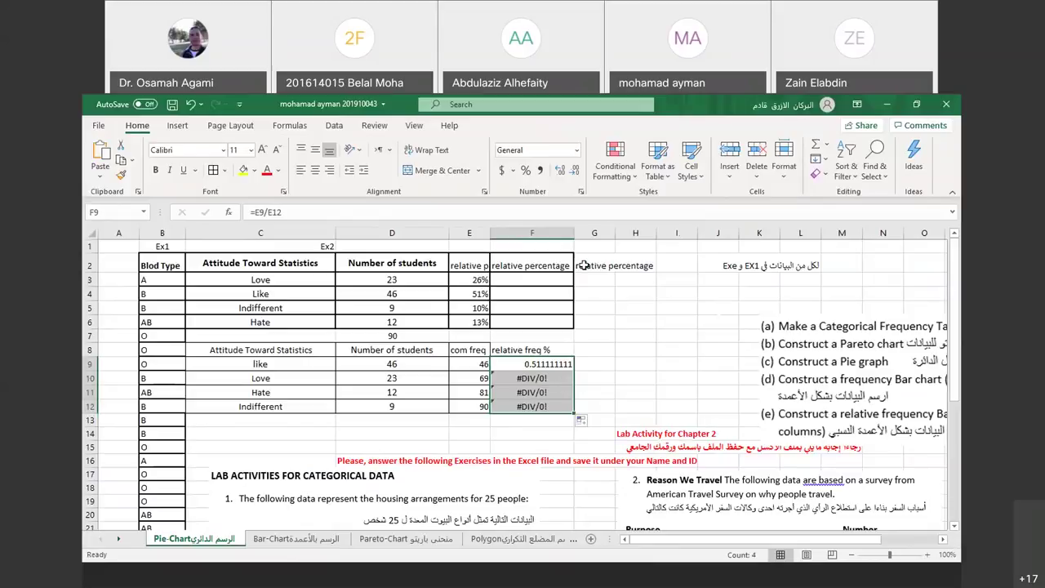
pyautogui.click(598, 335)
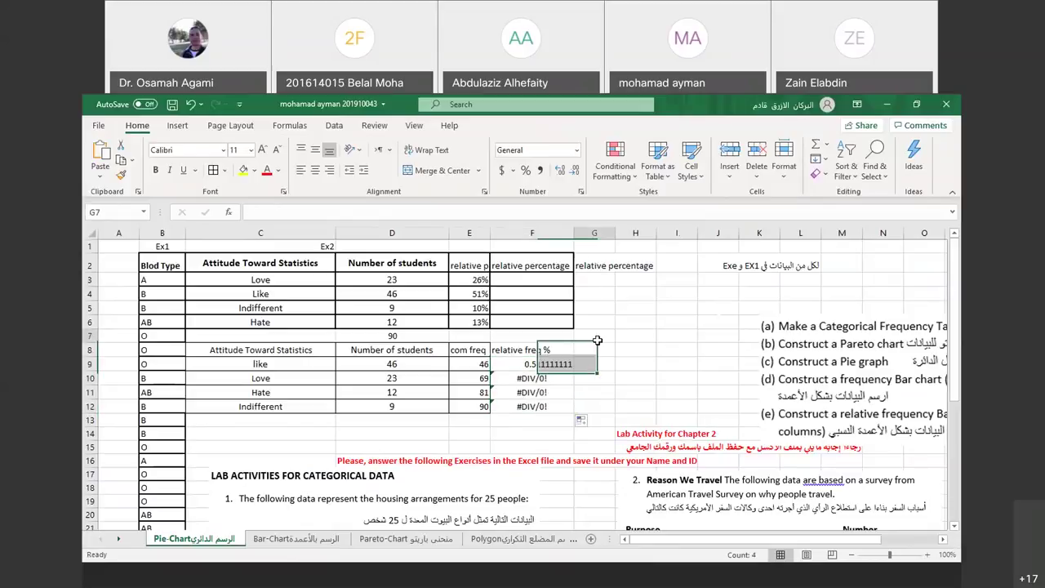
# Make the divisor in F9 an absolute reference so the formula reads =E9/$E$12.
pyautogui.click(534, 369)
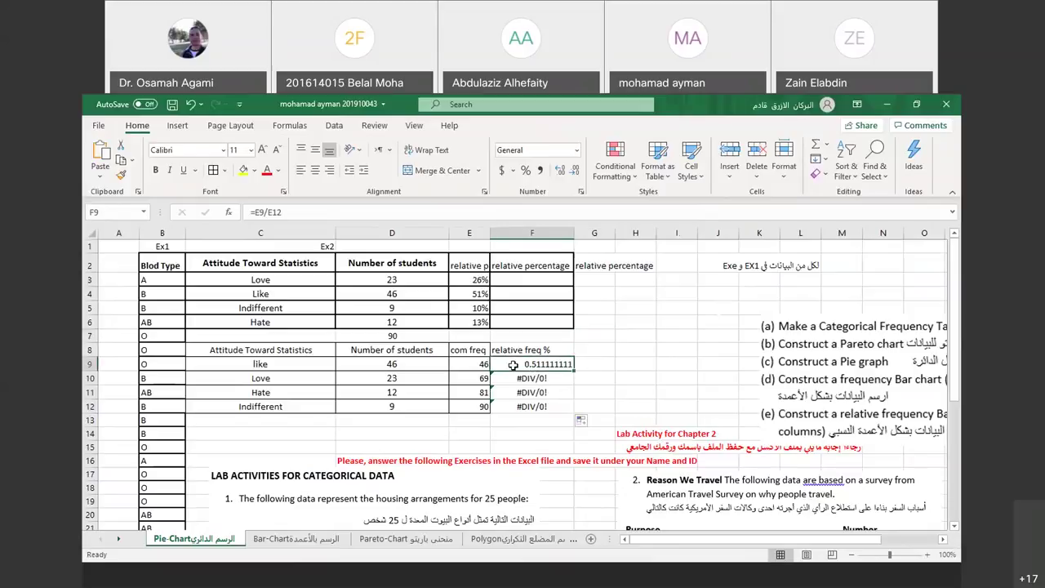
pyautogui.click(260, 211)
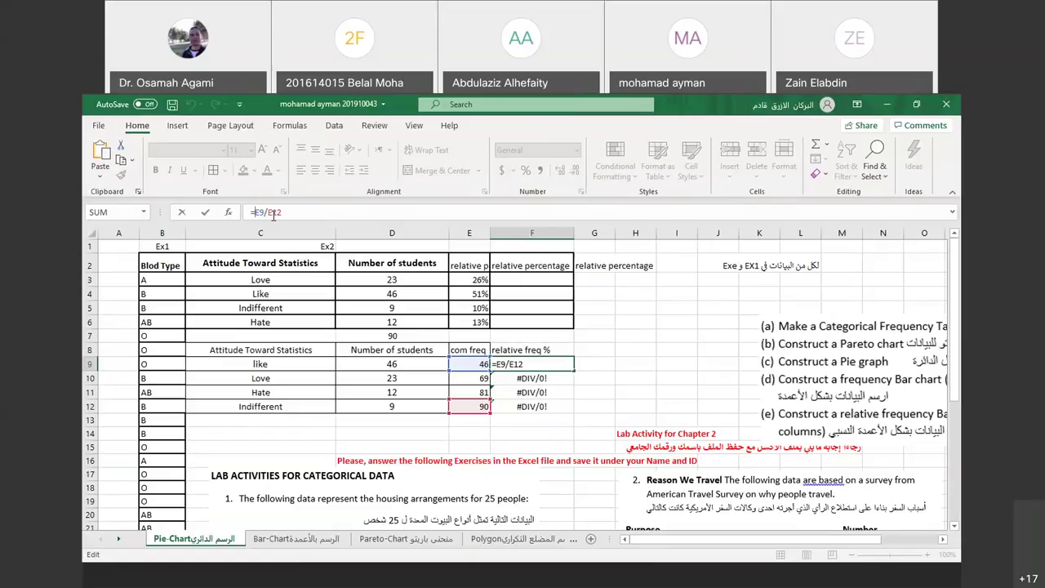
pyautogui.click(268, 212)
pyautogui.write('$')
pyautogui.press('Right')
pyautogui.write('$')
pyautogui.press('Return')
# Copy the corrected formula in F9 down through F12.
pyautogui.click(512, 364)
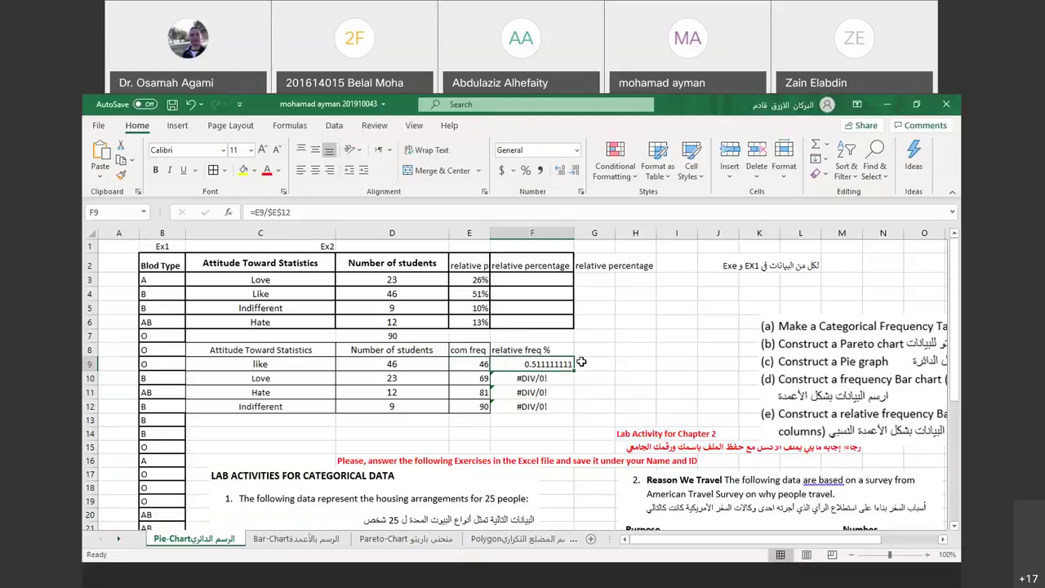
pyautogui.moveTo(574, 371); pyautogui.dragTo(572, 414)
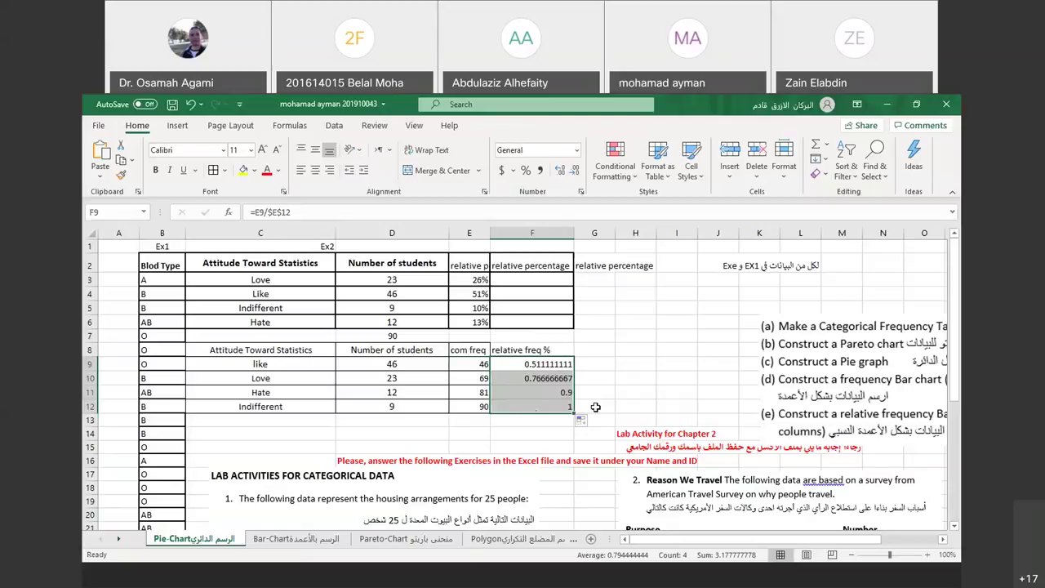
pyautogui.click(595, 407)
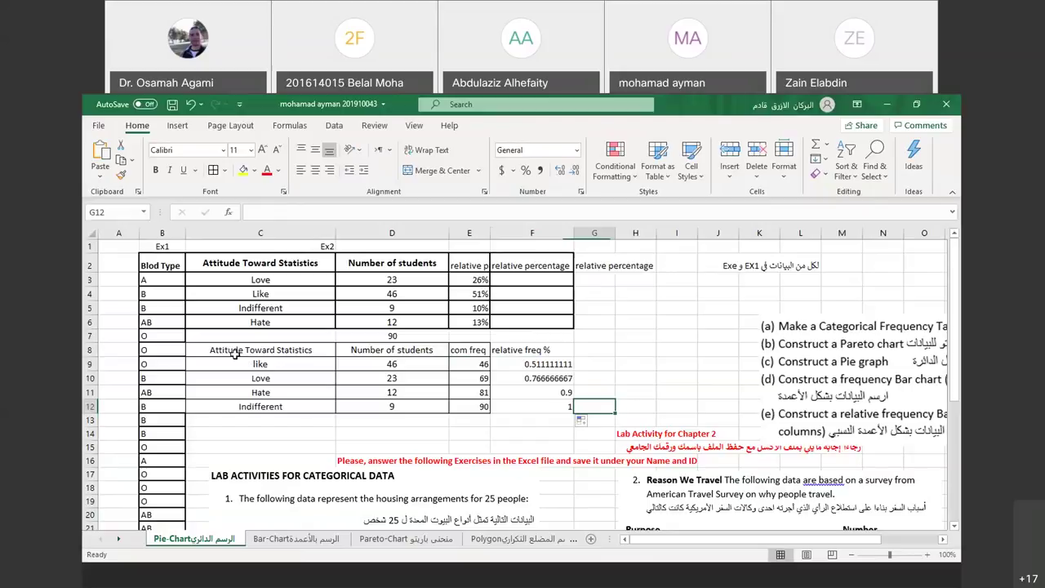
# Format the relative frequencies in F9:F12 as percentages and centre them horizontally.
pyautogui.click(560, 365)
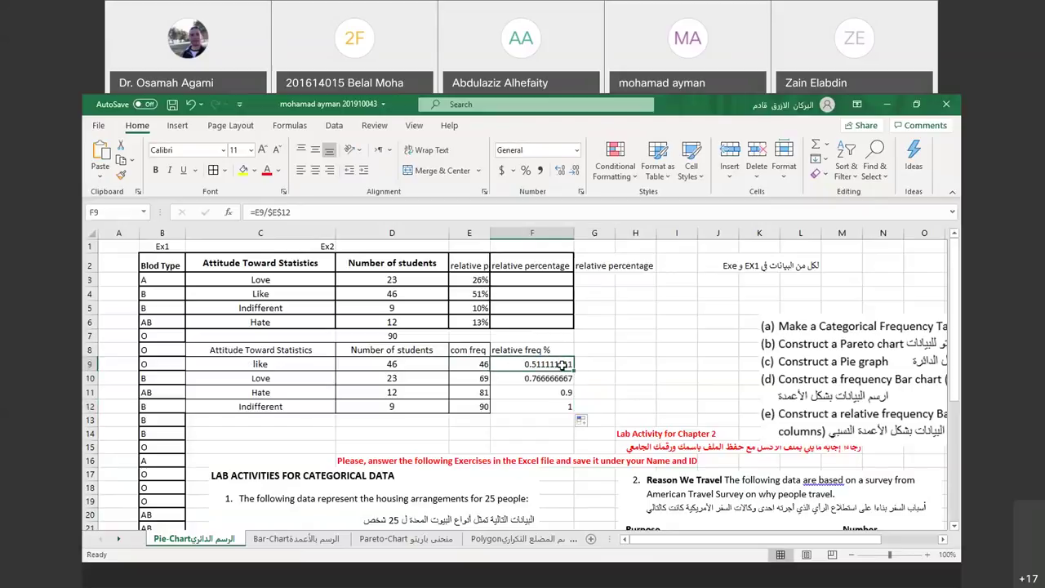
pyautogui.moveTo(554, 365); pyautogui.dragTo(560, 405)
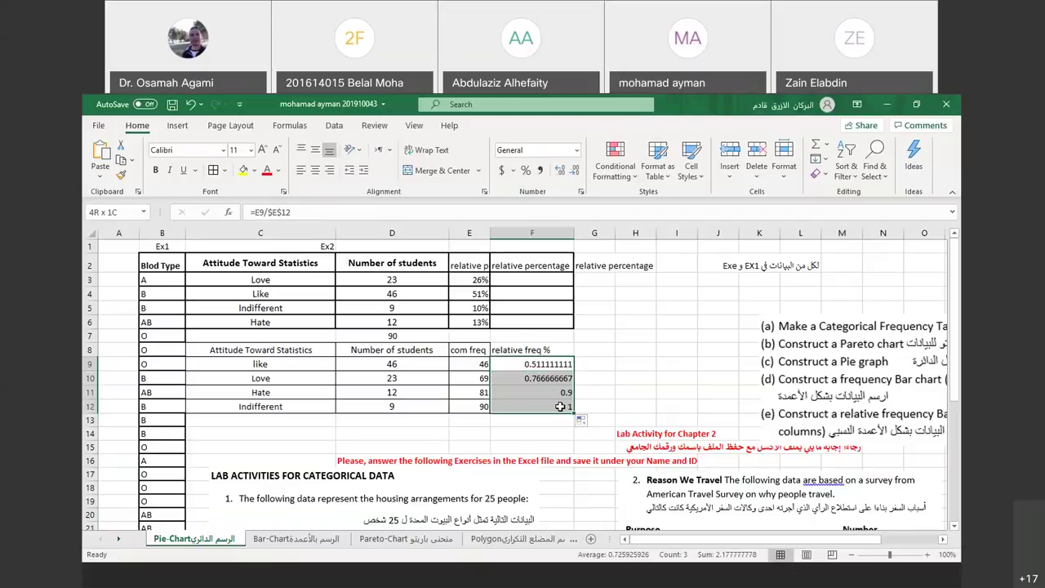
pyautogui.click(525, 171)
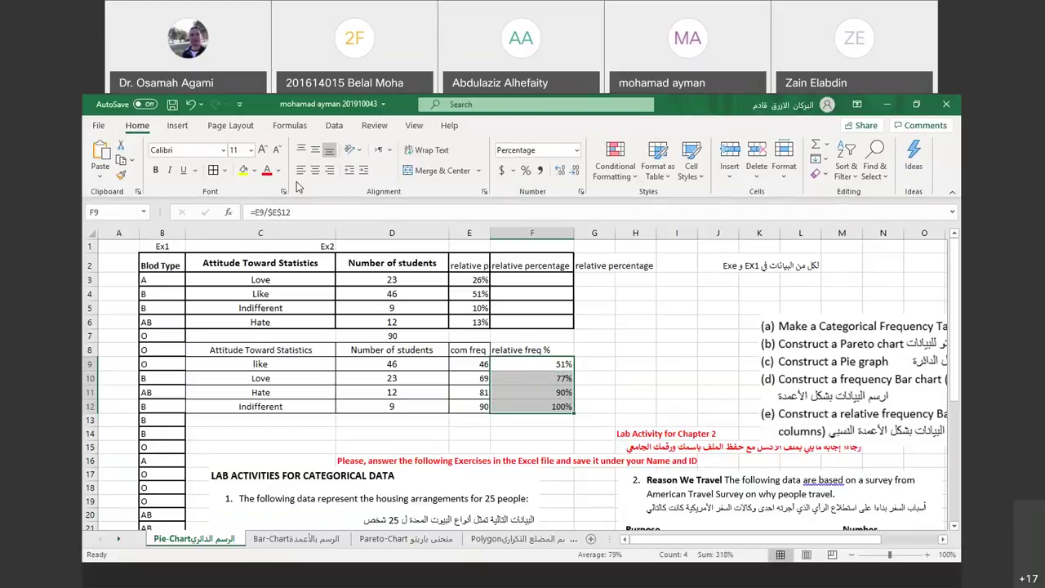
pyautogui.click(314, 171)
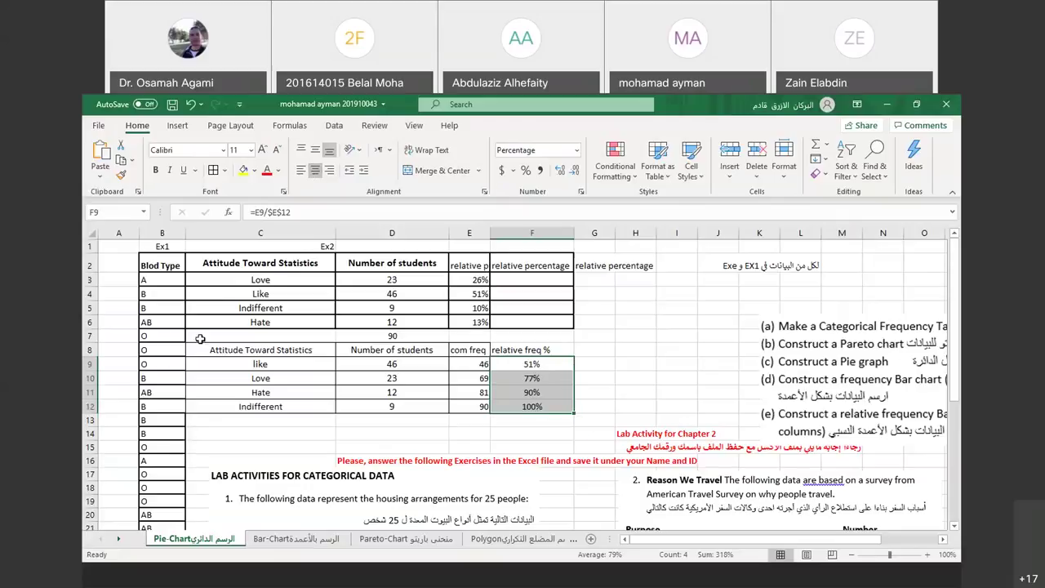
# Apply borders to the whole table C8:F12 and centre its contents horizontally.
pyautogui.moveTo(205, 349); pyautogui.dragTo(531, 408)
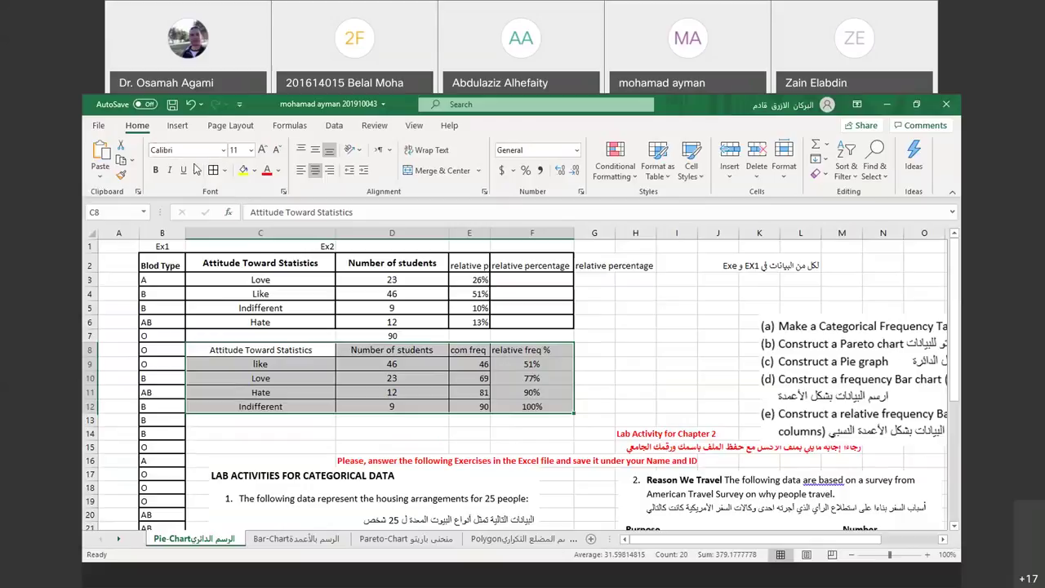
pyautogui.click(315, 172)
pyautogui.click(315, 171)
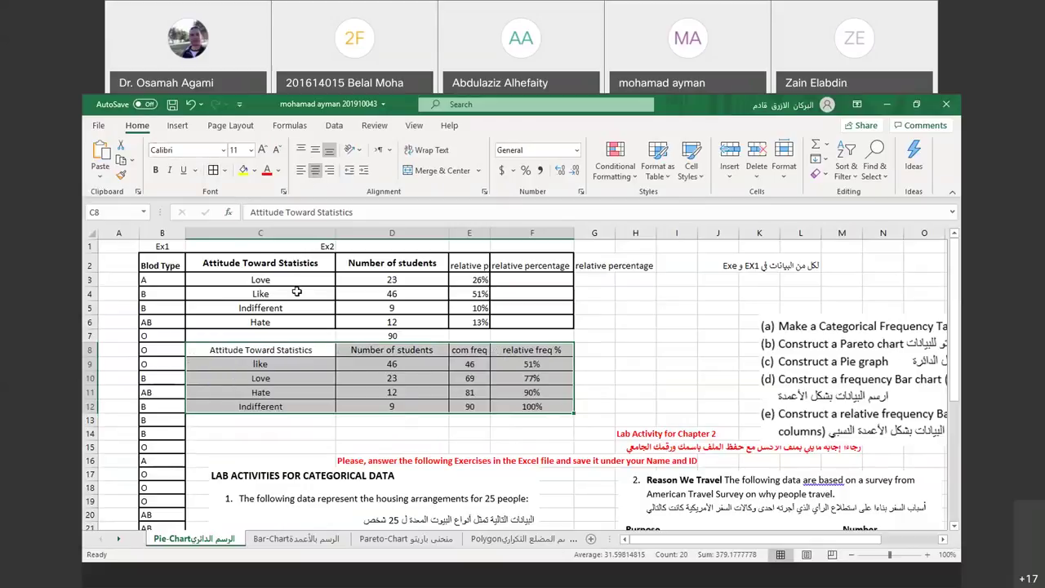
pyautogui.click(623, 367)
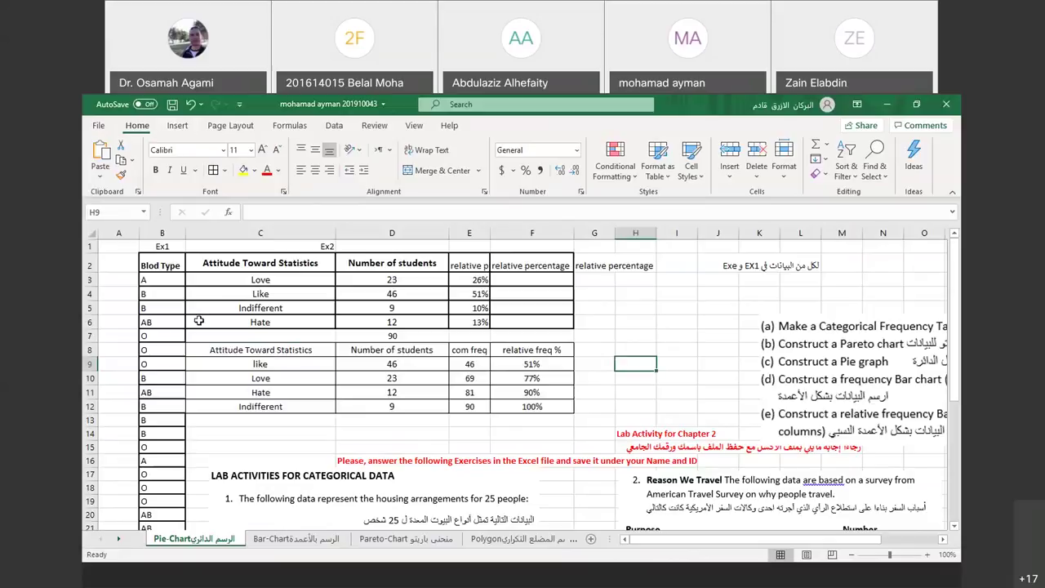
# Select the descending attitude table in C8:F12, including its header row, as the chart's source data.
pyautogui.rightClick(231, 352)
pyautogui.press('Escape')
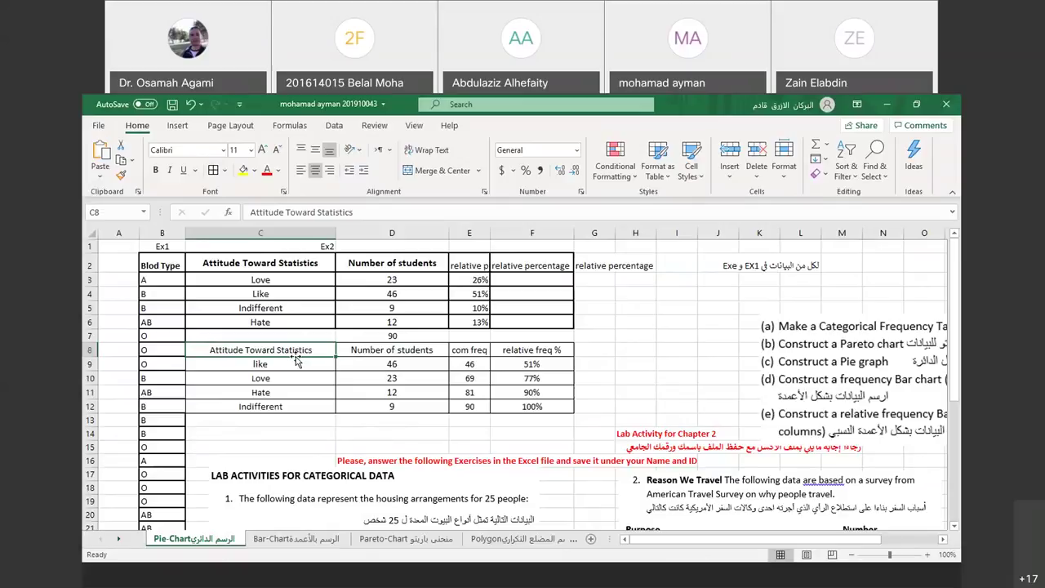
pyautogui.moveTo(299, 351); pyautogui.dragTo(549, 407)
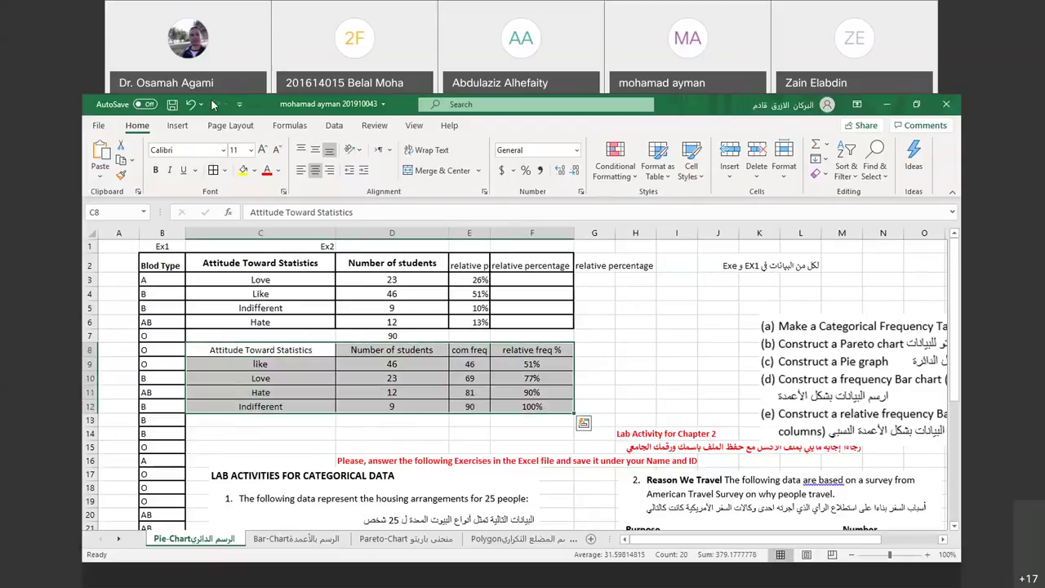
pyautogui.click(177, 127)
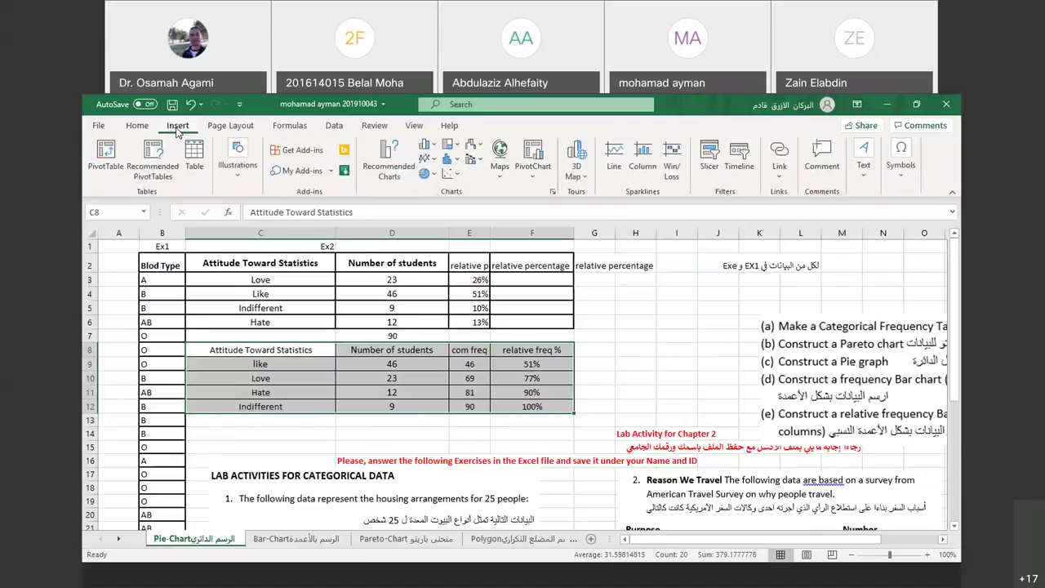
pyautogui.click(426, 146)
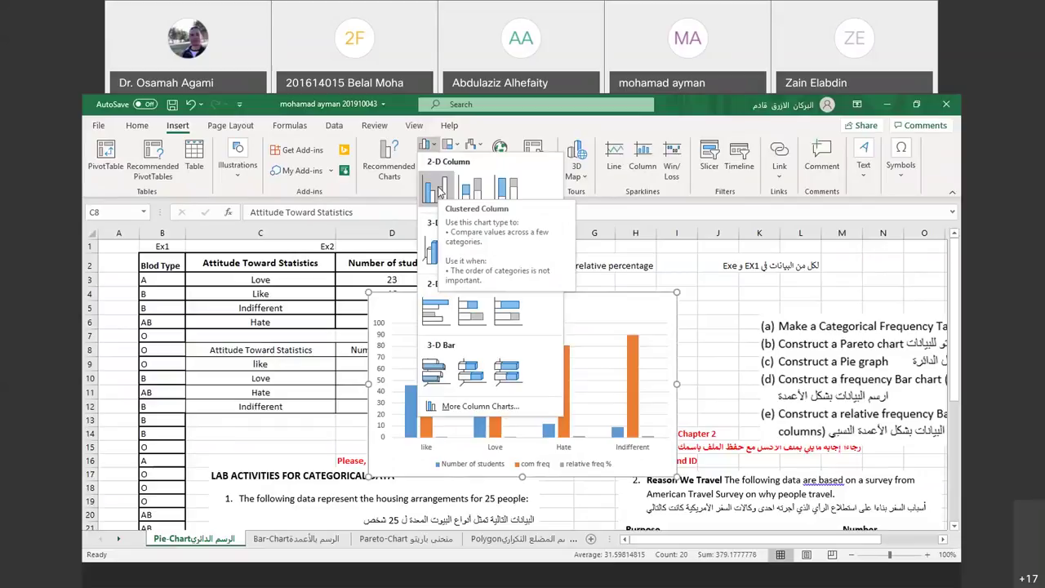
pyautogui.click(438, 190)
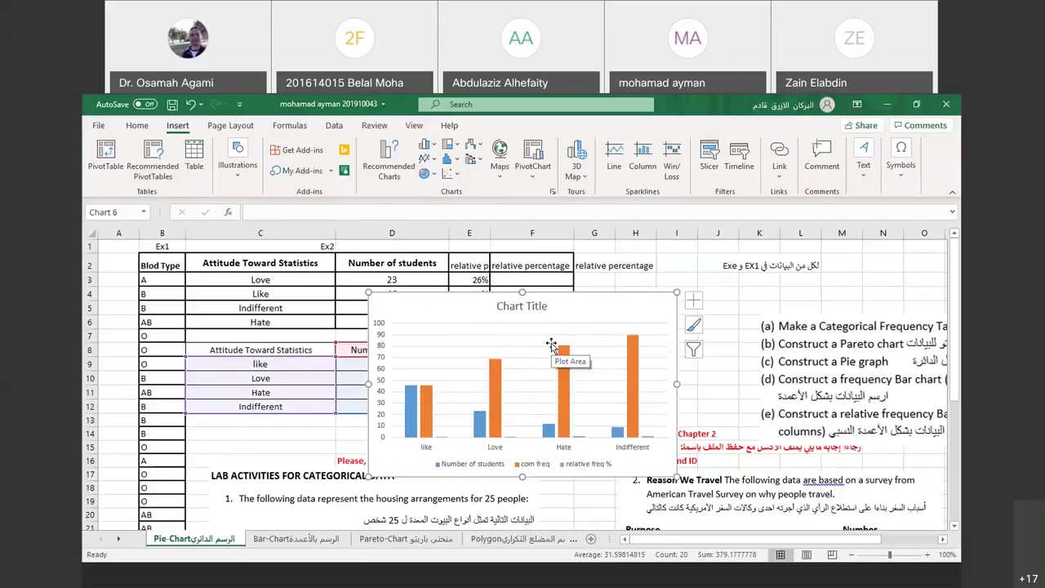
pyautogui.press('Delete')
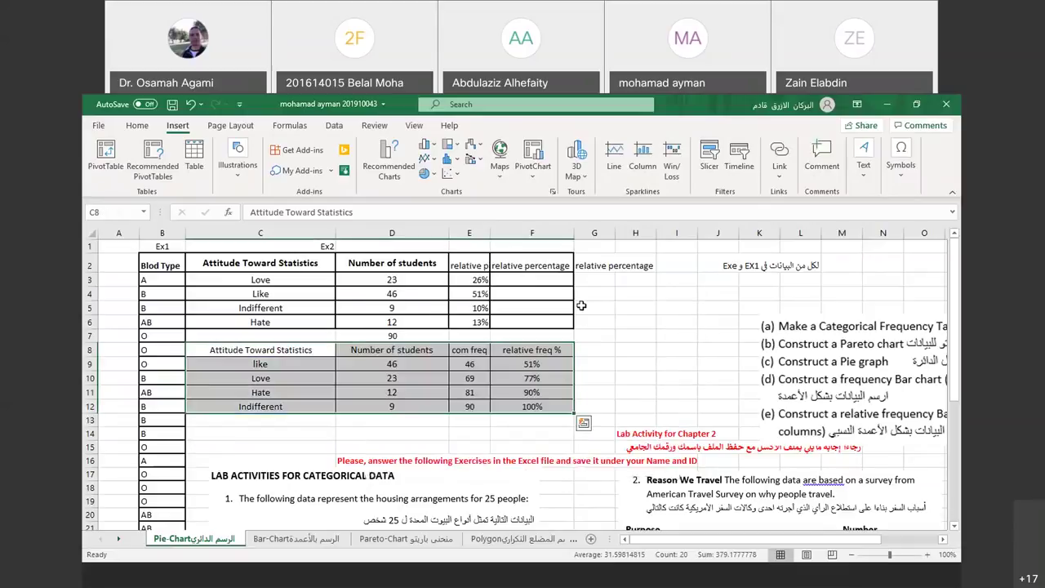
# Insert the recommended clustered column chart that plots relative freq % as a line on a secondary axis.
pyautogui.click(404, 159)
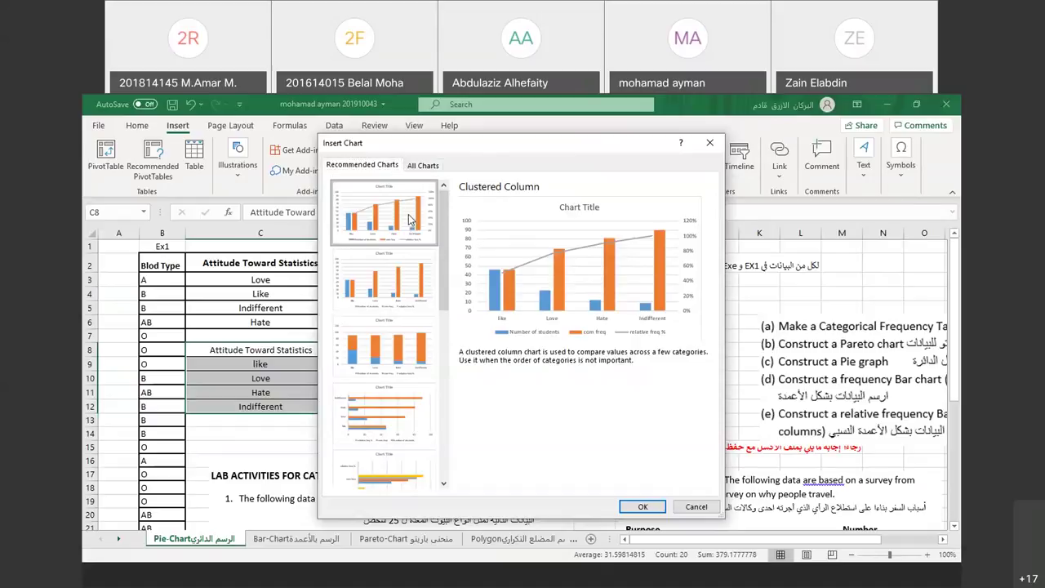
pyautogui.click(642, 507)
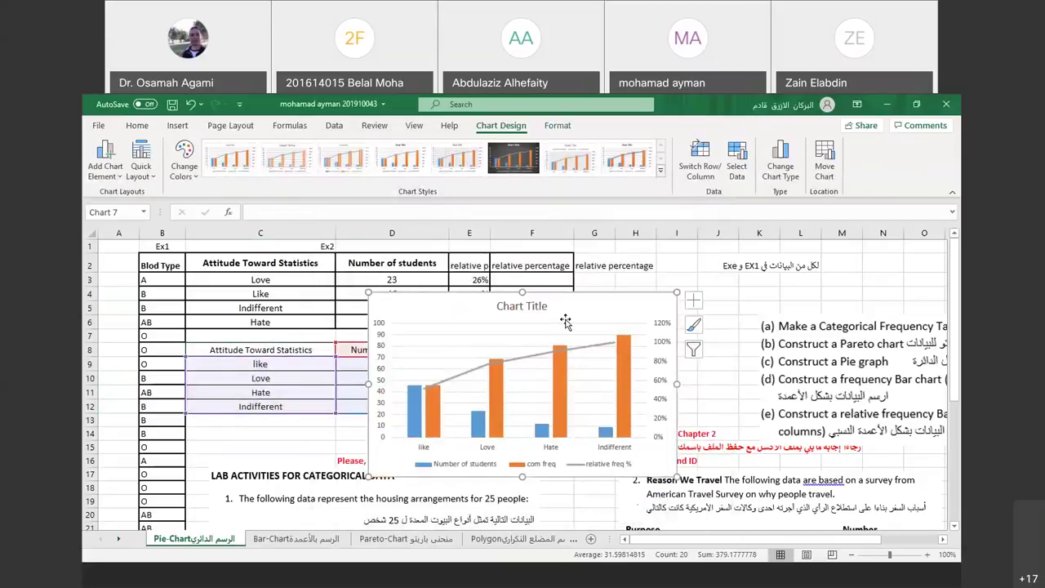
pyautogui.rightClick(563, 280)
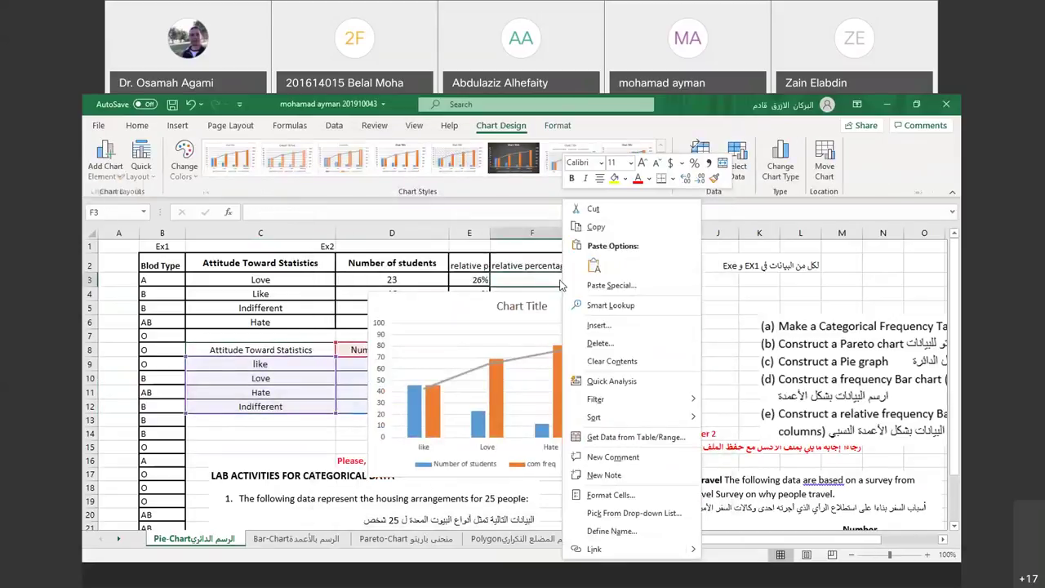
pyautogui.click(413, 324)
pyautogui.rightClick(413, 323)
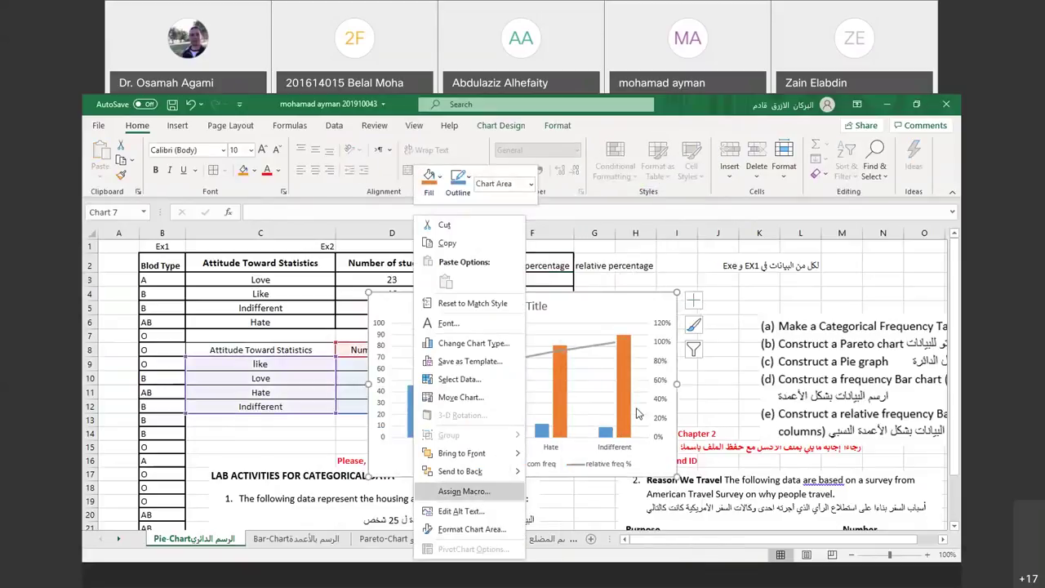
pyautogui.click(620, 447)
pyautogui.rightClick(620, 448)
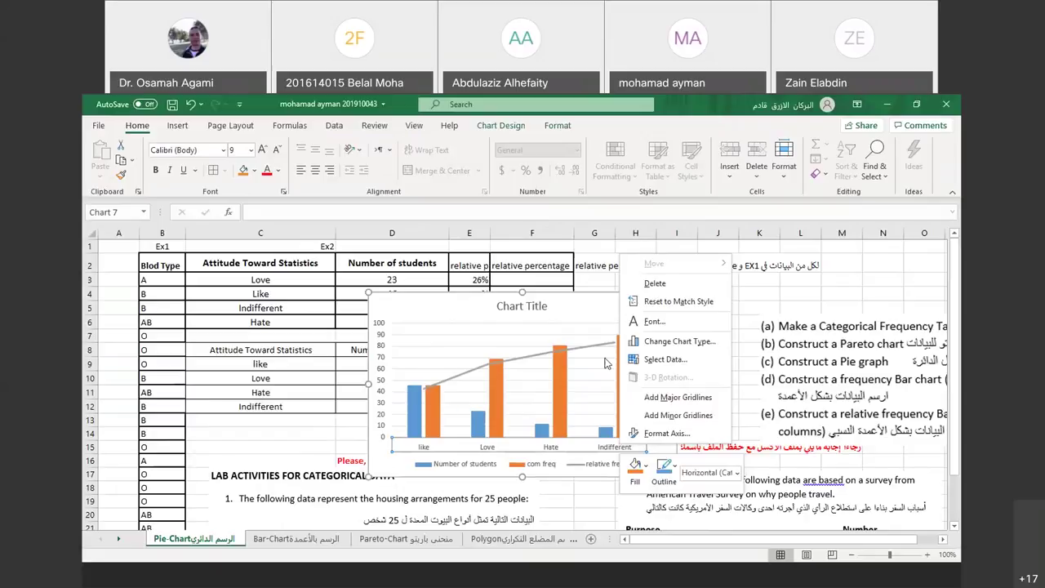
pyautogui.click(545, 355)
pyautogui.click(645, 350)
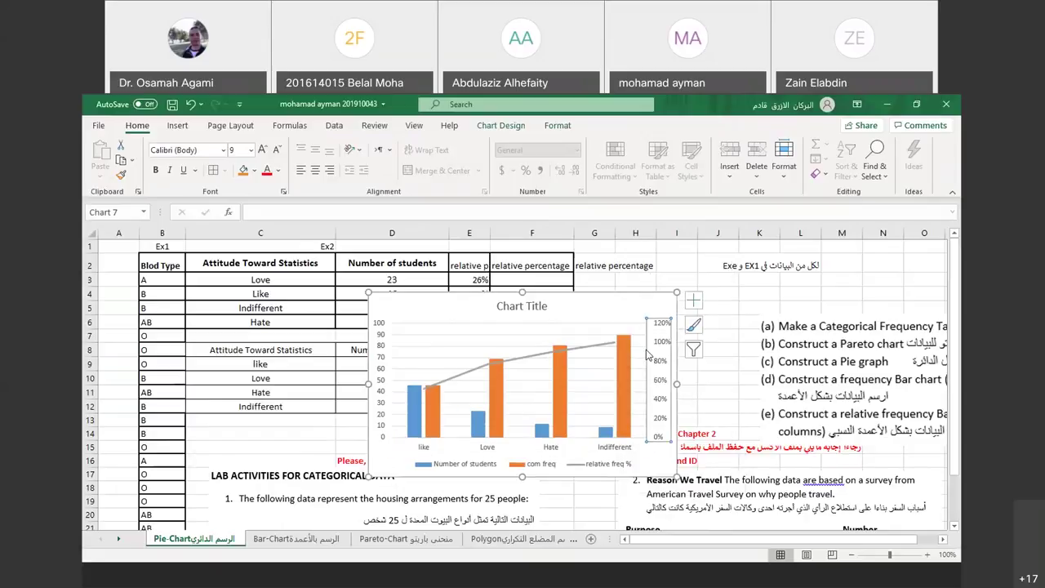
# Remove the Number of students series from the chart's data source, keeping com freq and relative freq %.
pyautogui.click(618, 364)
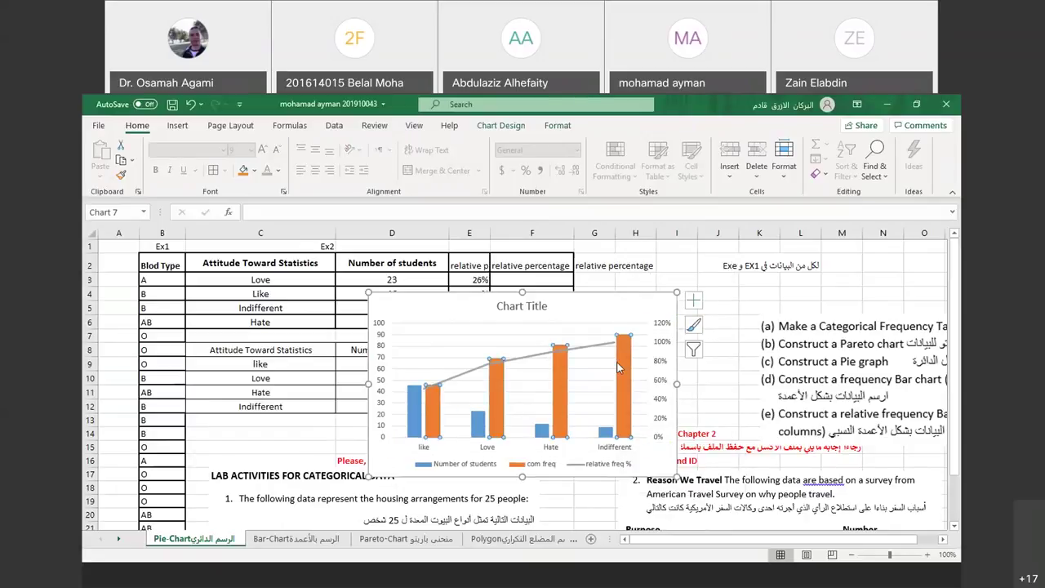
pyautogui.rightClick(619, 368)
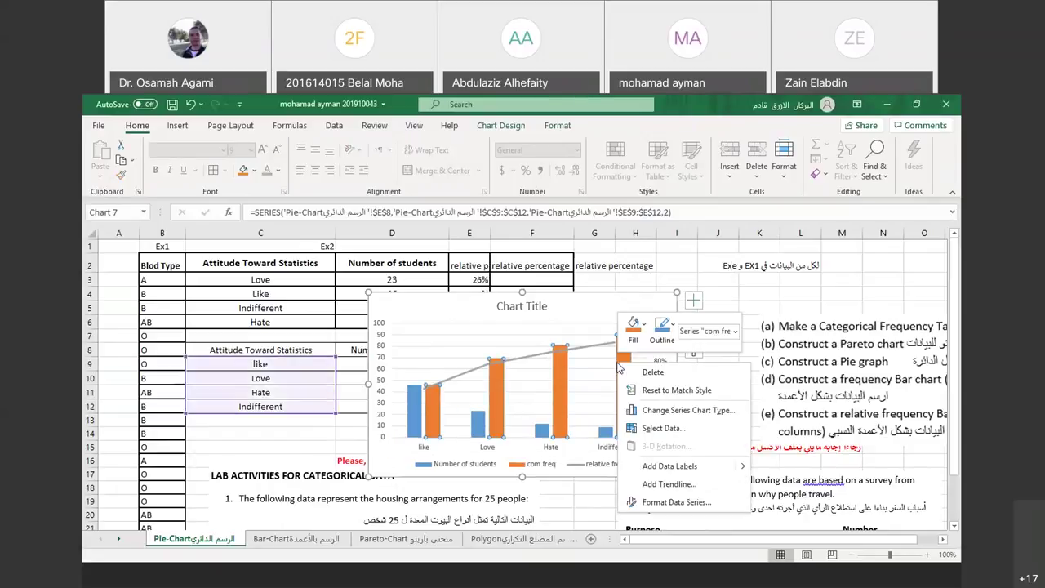
pyautogui.click(647, 427)
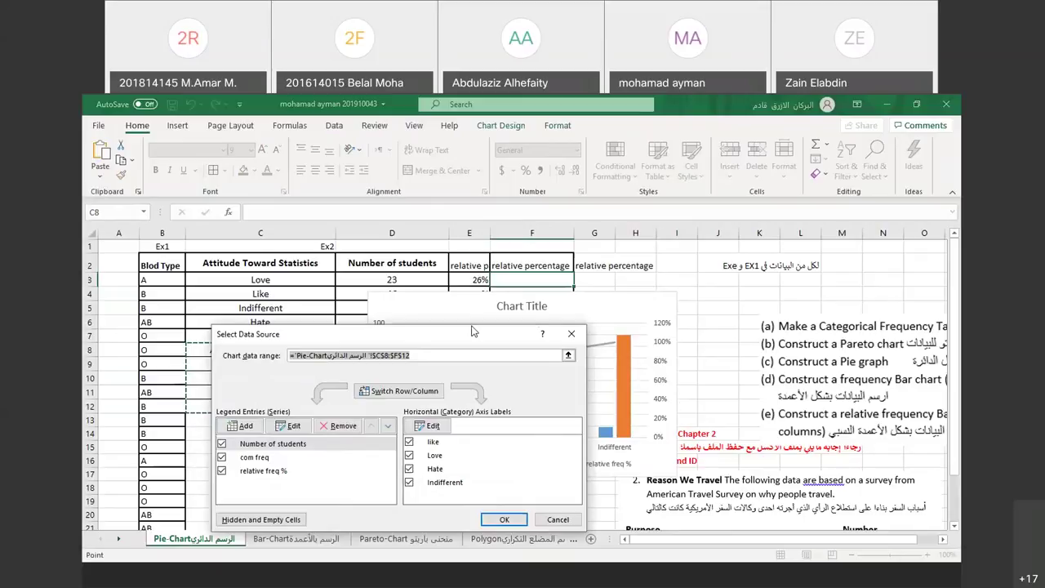
pyautogui.moveTo(319, 337); pyautogui.dragTo(569, 267)
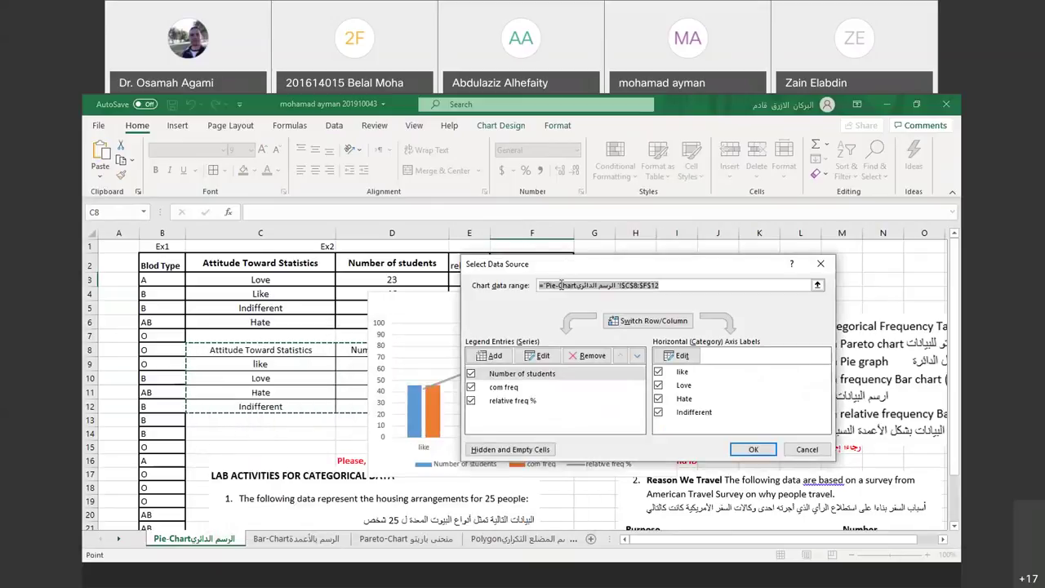
pyautogui.click(471, 375)
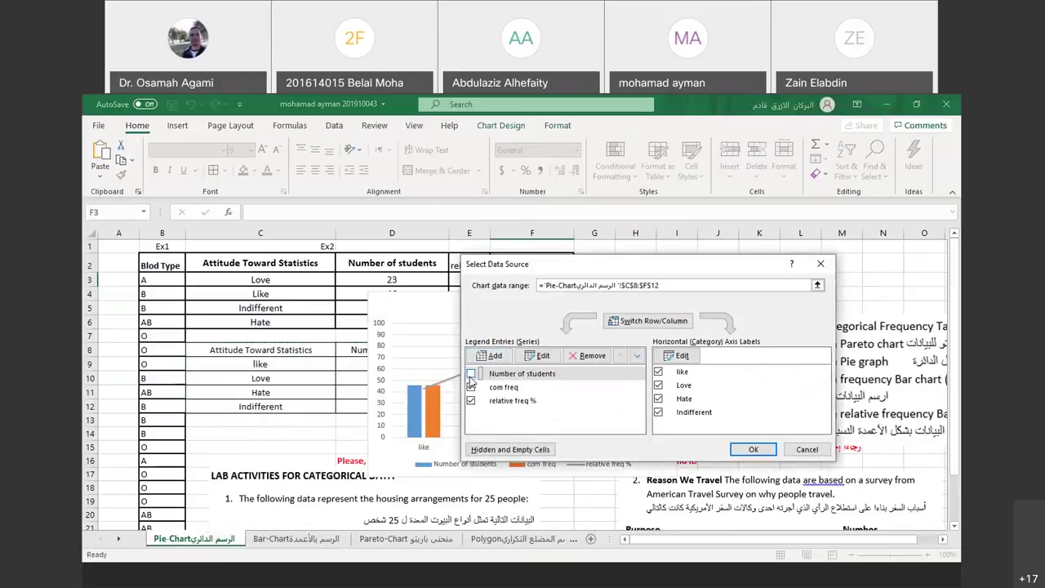
pyautogui.click(588, 355)
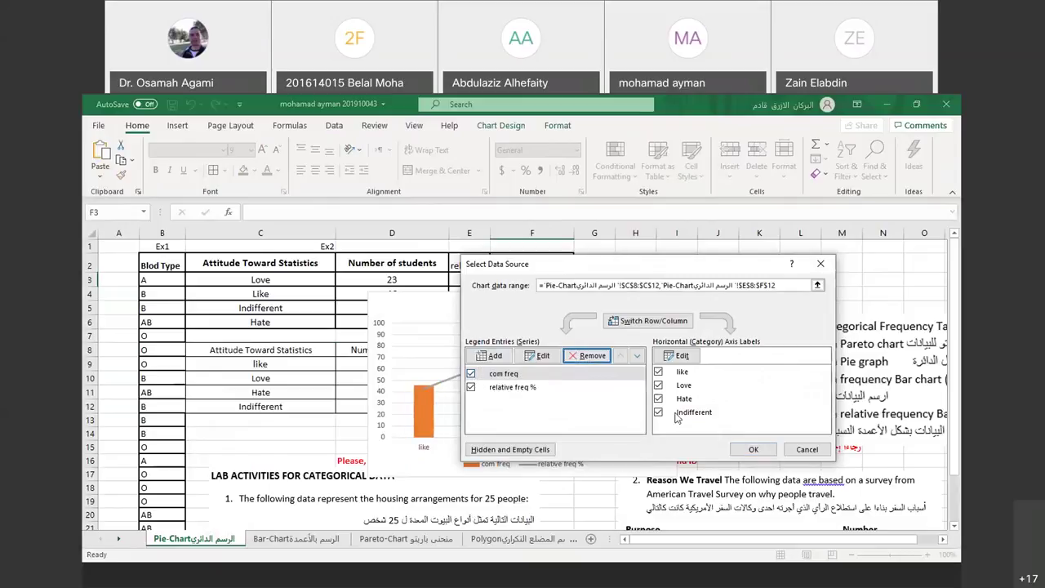
pyautogui.click(755, 449)
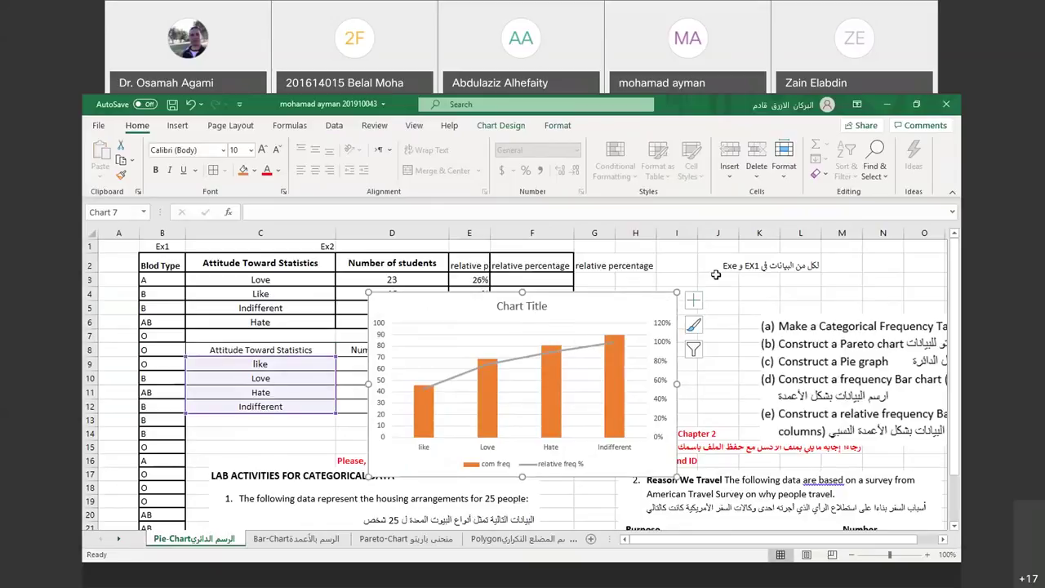
# Enlarge the chart and place it over columns D to J, starting at row 2.
pyautogui.moveTo(677, 297); pyautogui.dragTo(723, 250)
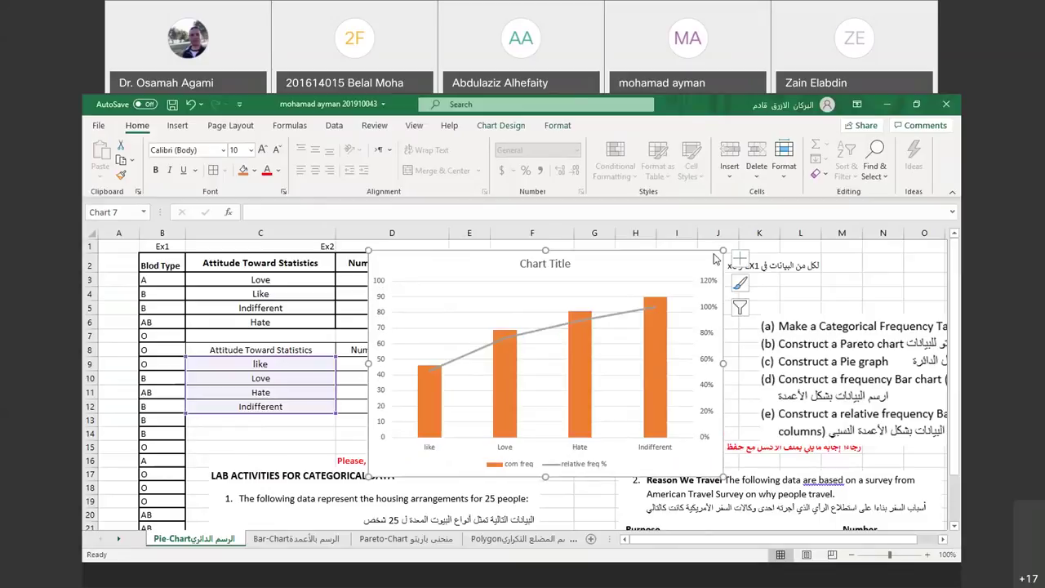
pyautogui.moveTo(369, 476); pyautogui.dragTo(323, 519)
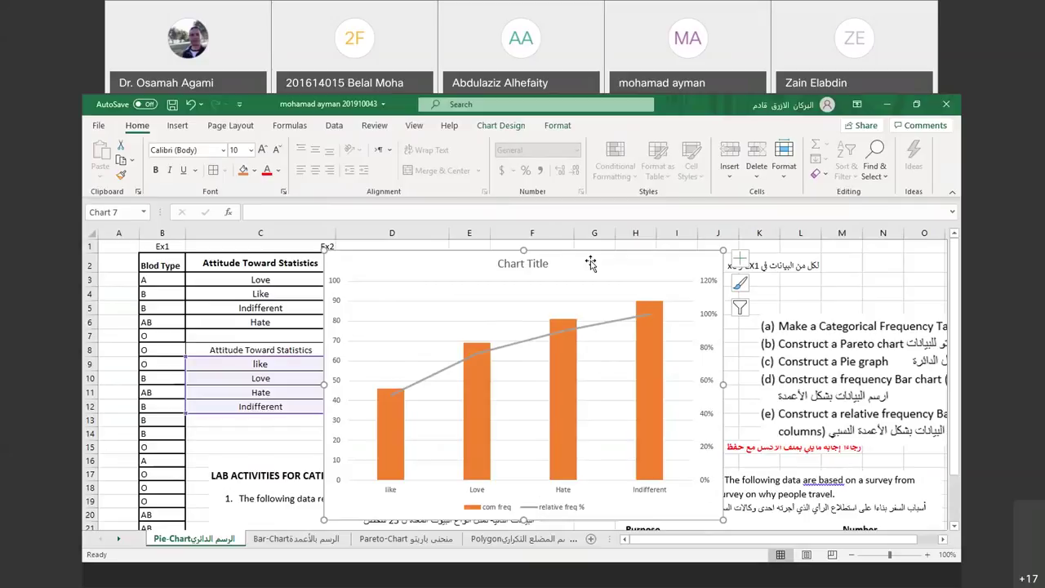
pyautogui.moveTo(590, 264); pyautogui.dragTo(669, 257)
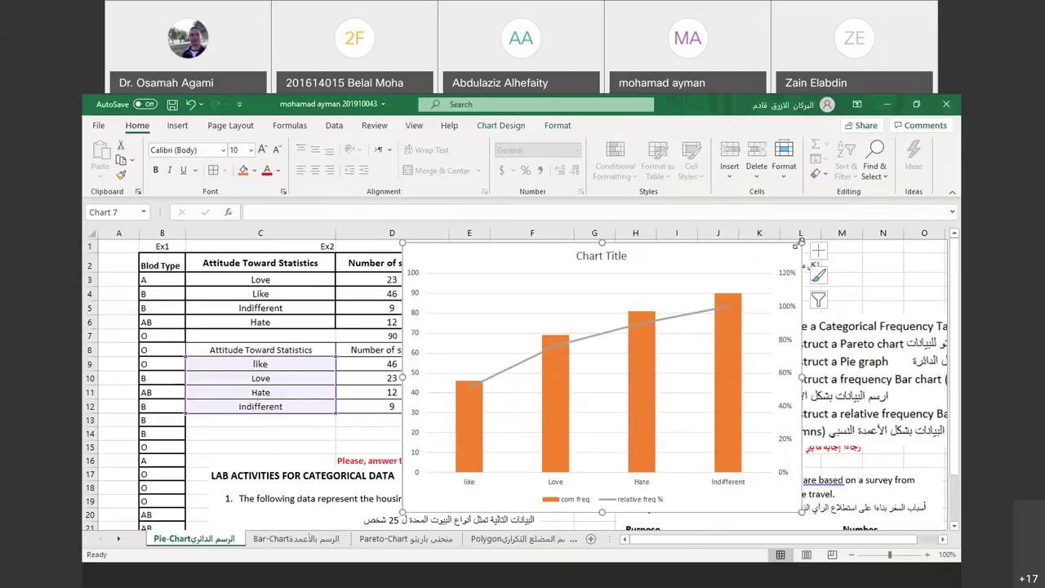
pyautogui.moveTo(800, 242); pyautogui.dragTo(836, 239)
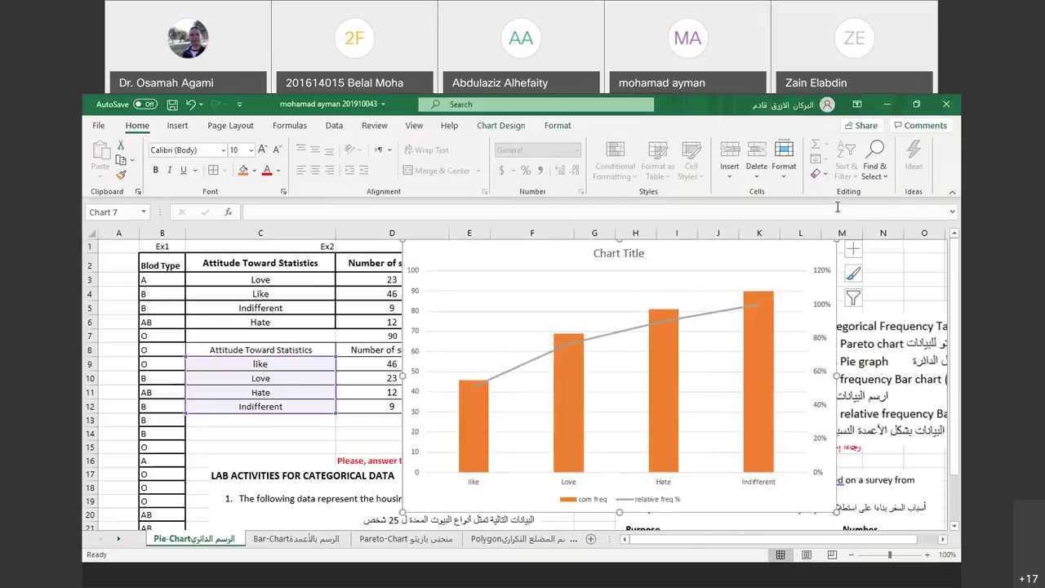
pyautogui.moveTo(726, 279); pyautogui.dragTo(627, 275)
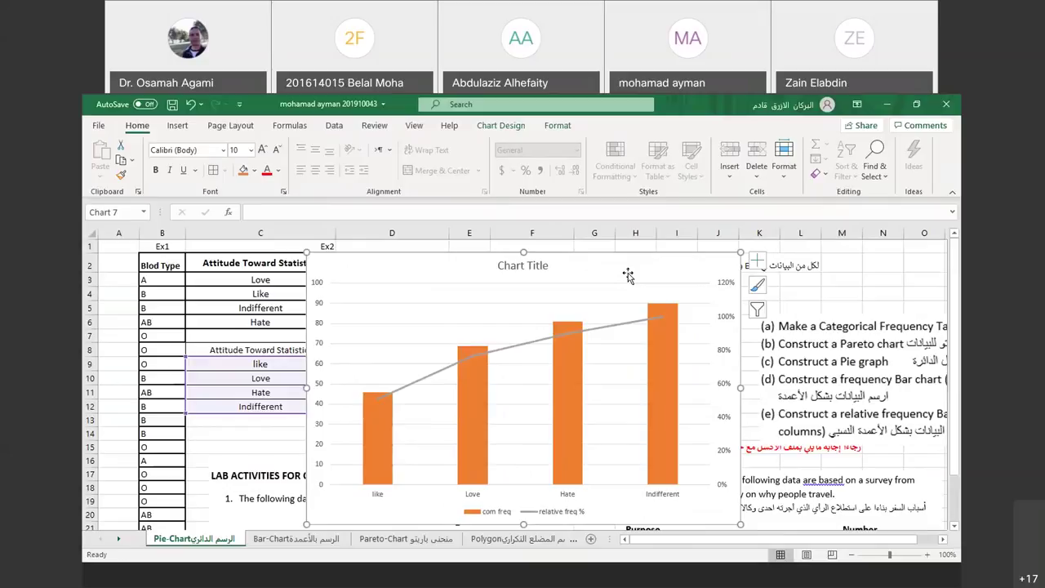
# Set the maximum bound of the chart's secondary percentage axis to 1 and close the axis formatting options.
pyautogui.click(723, 327)
pyautogui.rightClick(723, 326)
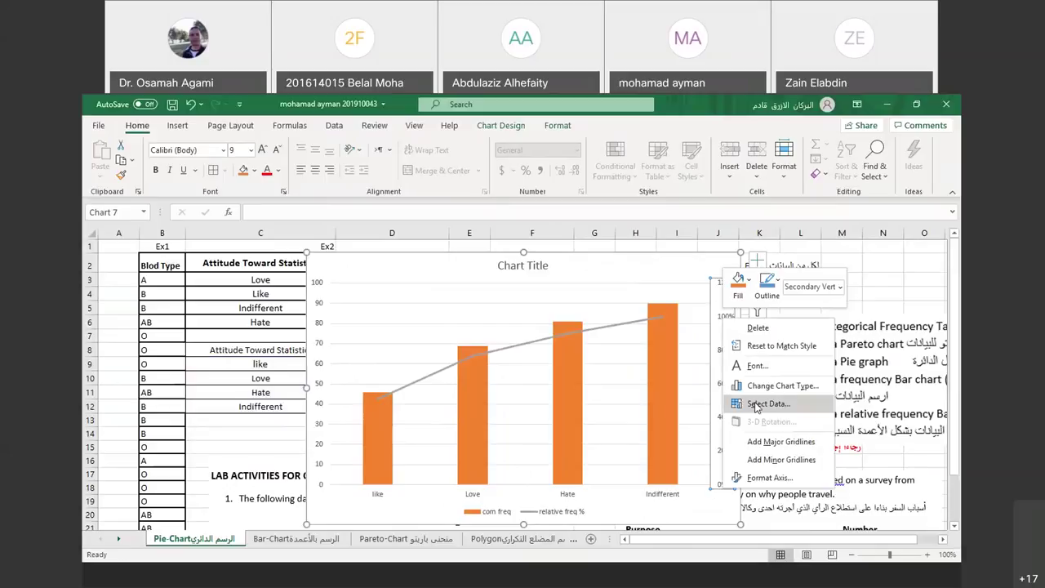
pyautogui.click(770, 480)
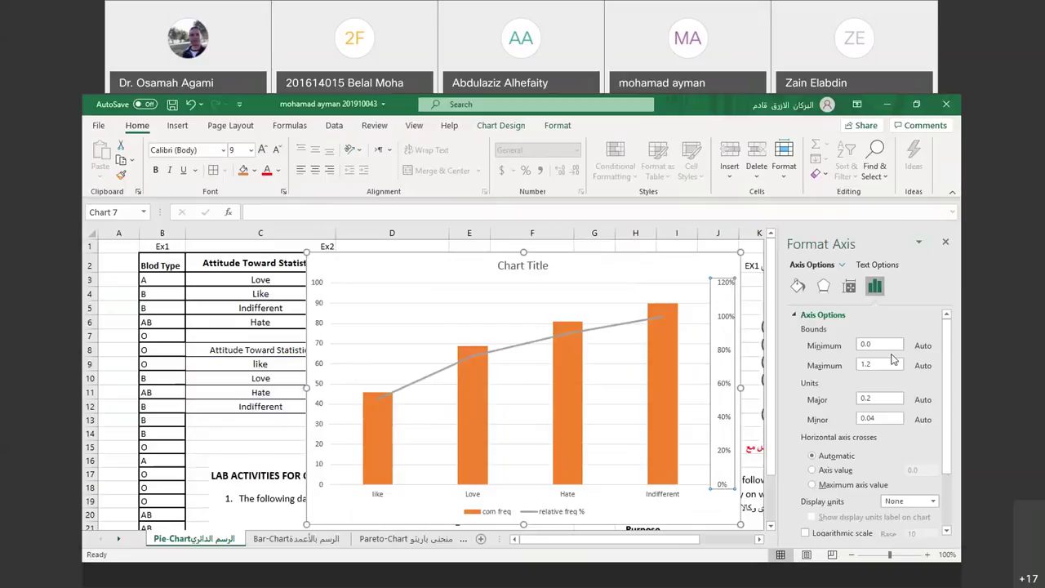
pyautogui.click(884, 397)
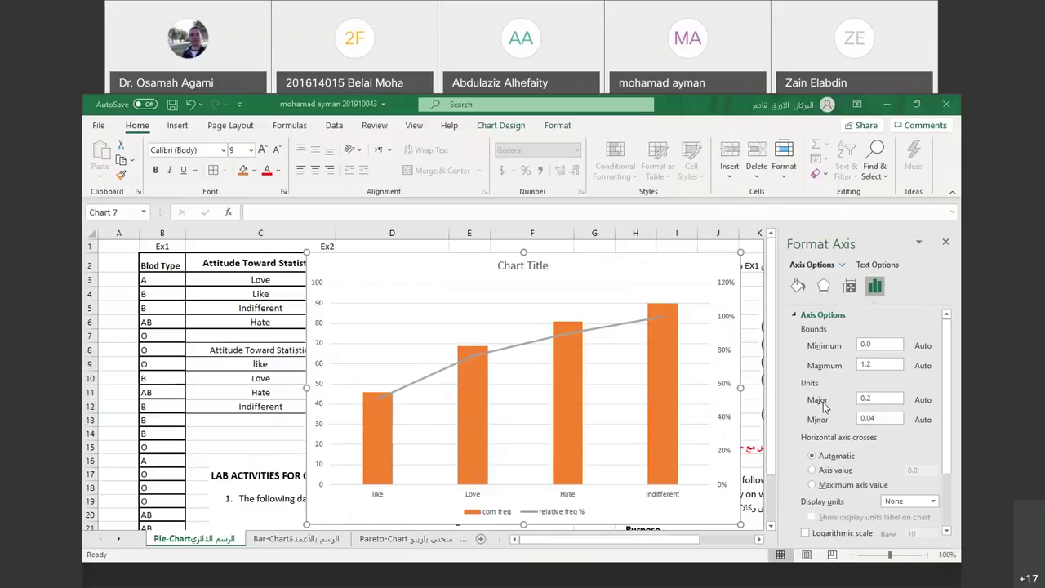
pyautogui.rightClick(895, 365)
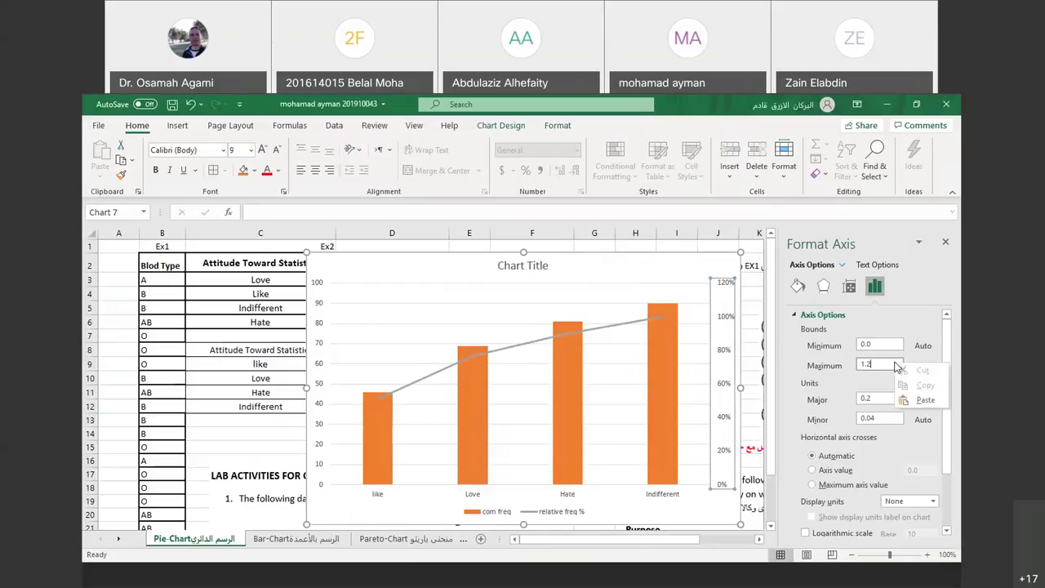
pyautogui.press('Escape')
pyautogui.doubleClick(895, 365)
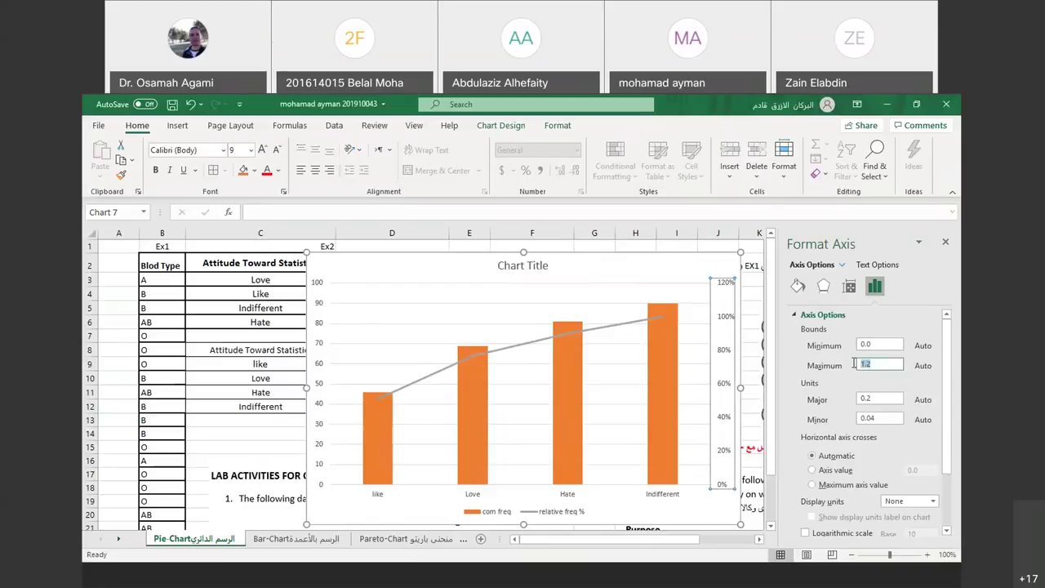
pyautogui.write('1')
pyautogui.moveTo(954, 381); pyautogui.dragTo(950, 432)
pyautogui.click(895, 322)
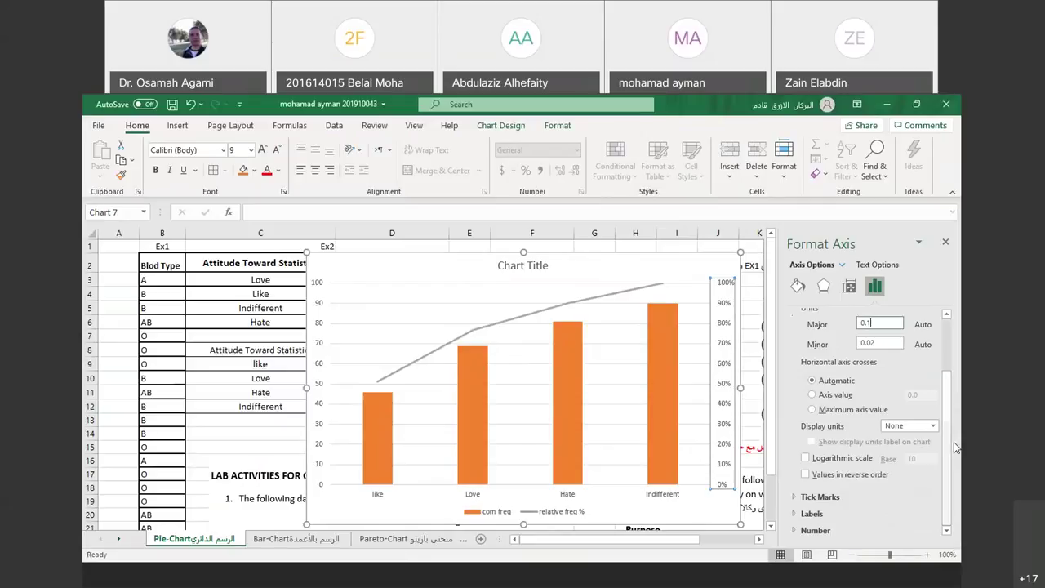
pyautogui.moveTo(945, 443); pyautogui.dragTo(951, 367)
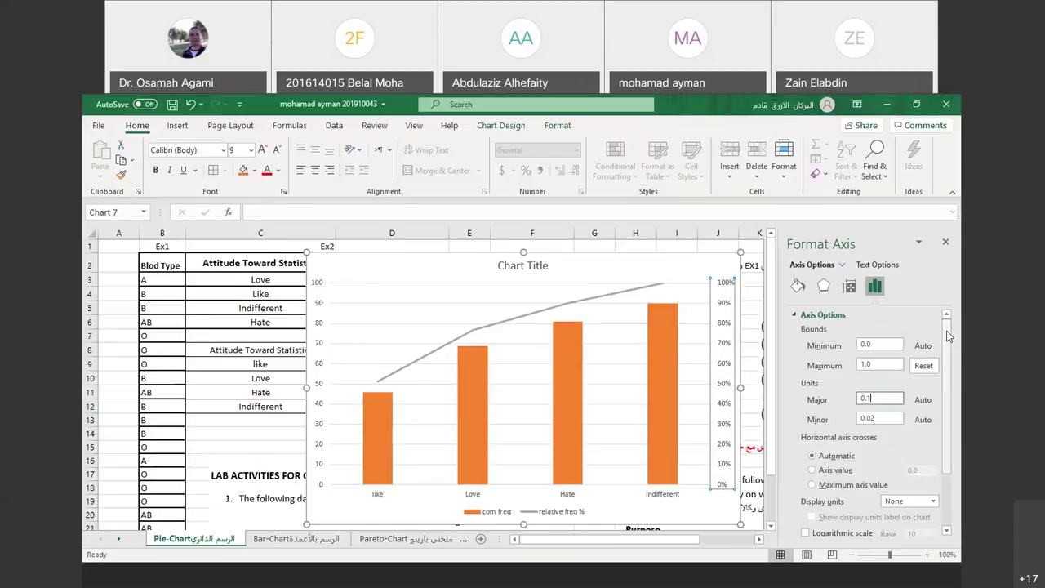
pyautogui.click(945, 243)
# Set the maximum bound of the chart's primary vertical axis to 90 and close the axis formatting options.
pyautogui.click(322, 307)
pyautogui.rightClick(319, 304)
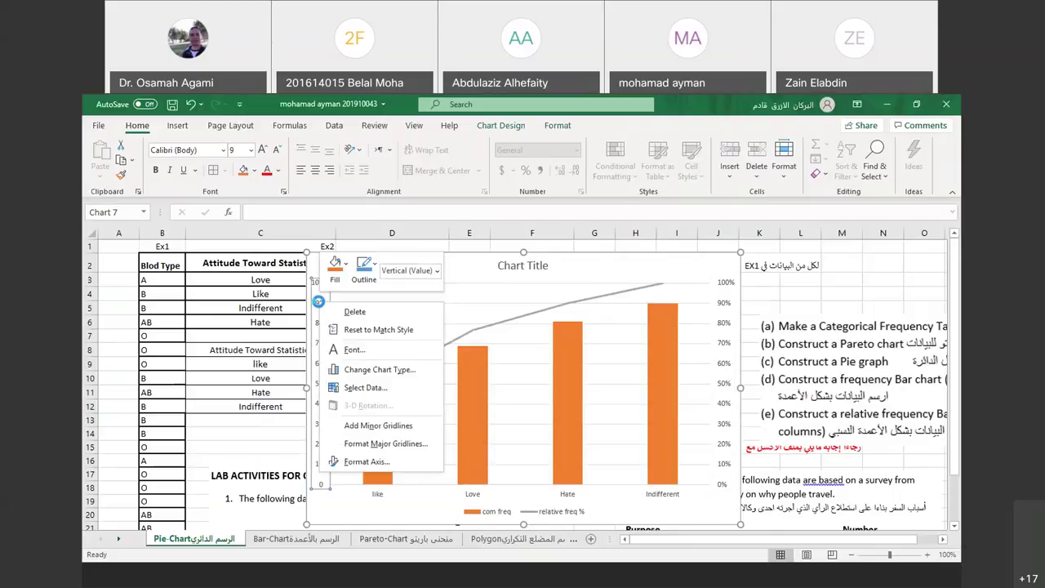
pyautogui.scroll(-6, 319, 303)
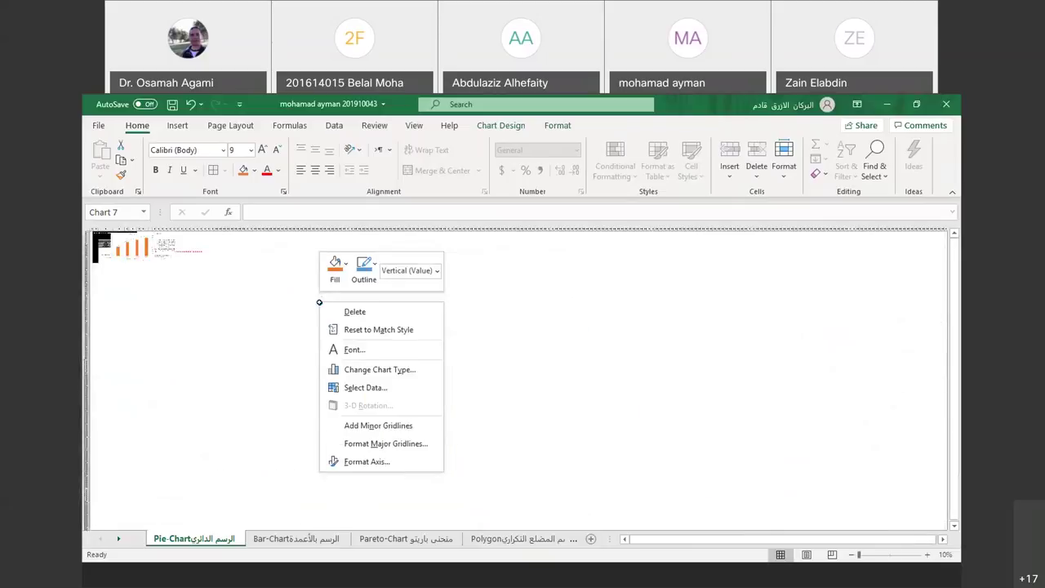
pyautogui.click(333, 462)
pyautogui.scroll(-3, 840, 490)
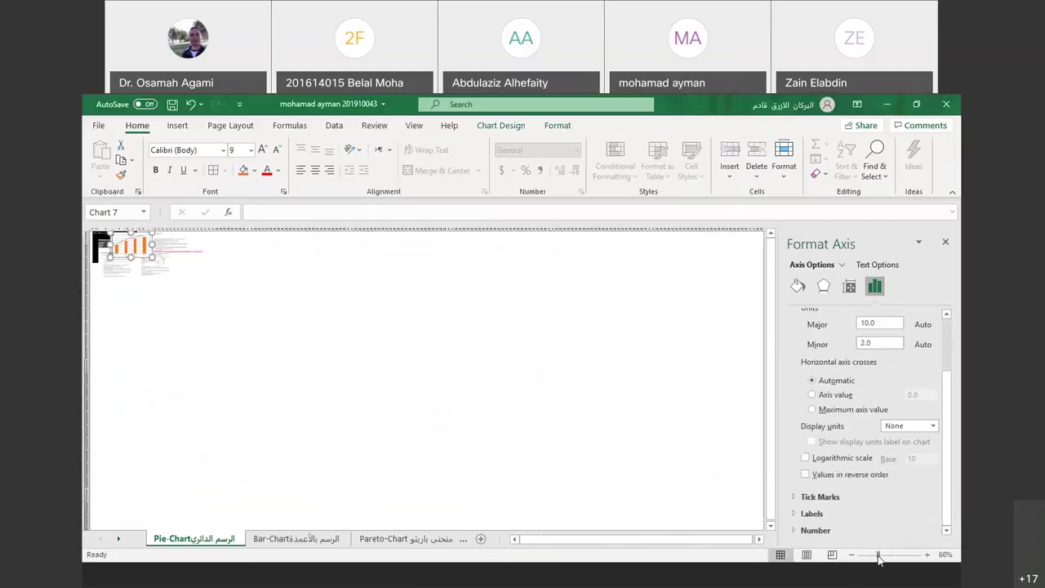
pyautogui.click(877, 555)
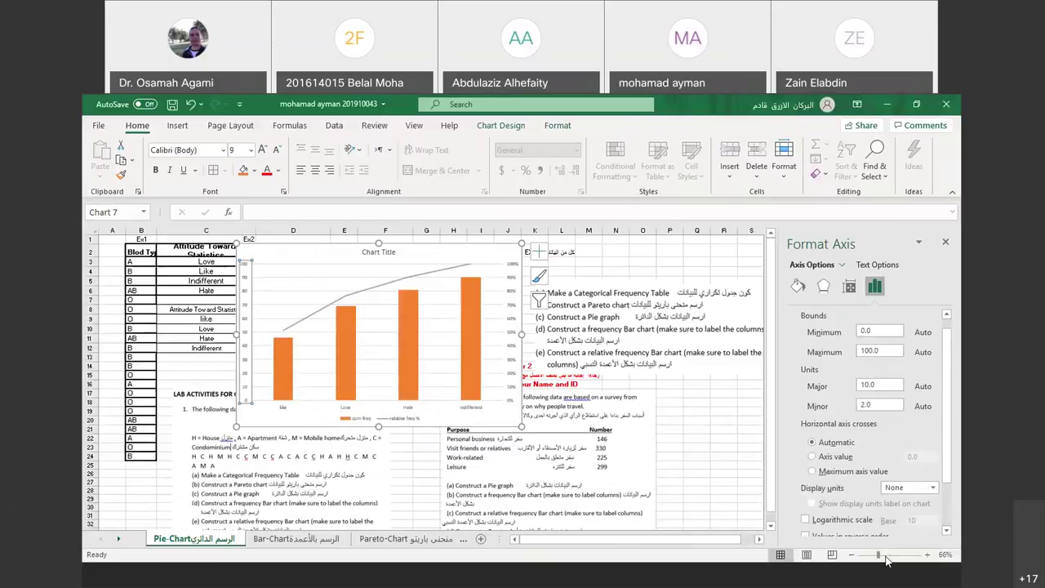
pyautogui.click(886, 556)
pyautogui.click(882, 349)
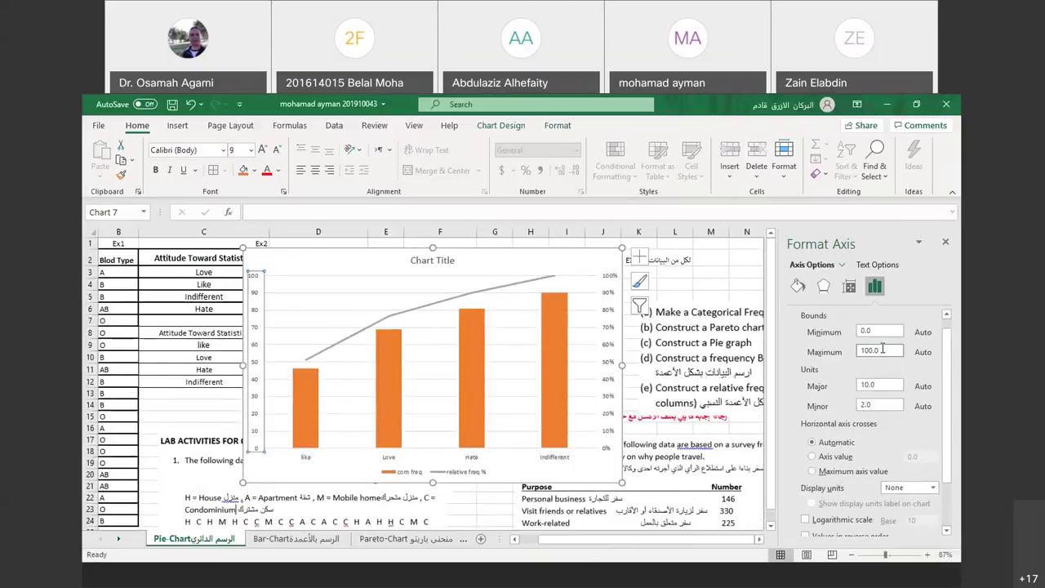
pyautogui.press('BackSpace')
pyautogui.press('BackSpace')
pyautogui.press('BackSpace')
pyautogui.press('BackSpace')
pyautogui.press('BackSpace')
pyautogui.write('90')
pyautogui.moveTo(950, 352); pyautogui.dragTo(938, 381)
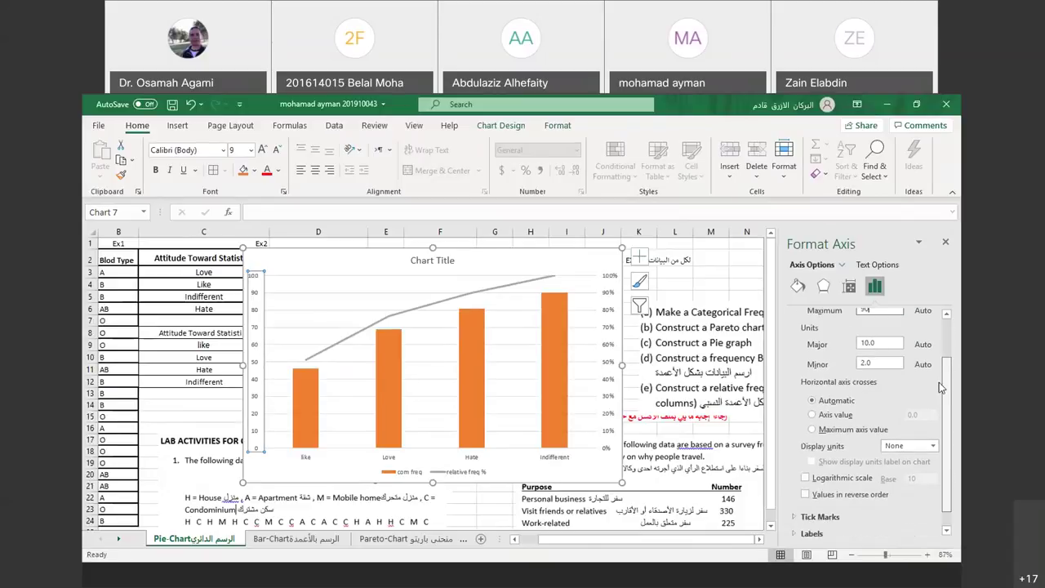
pyautogui.click(945, 244)
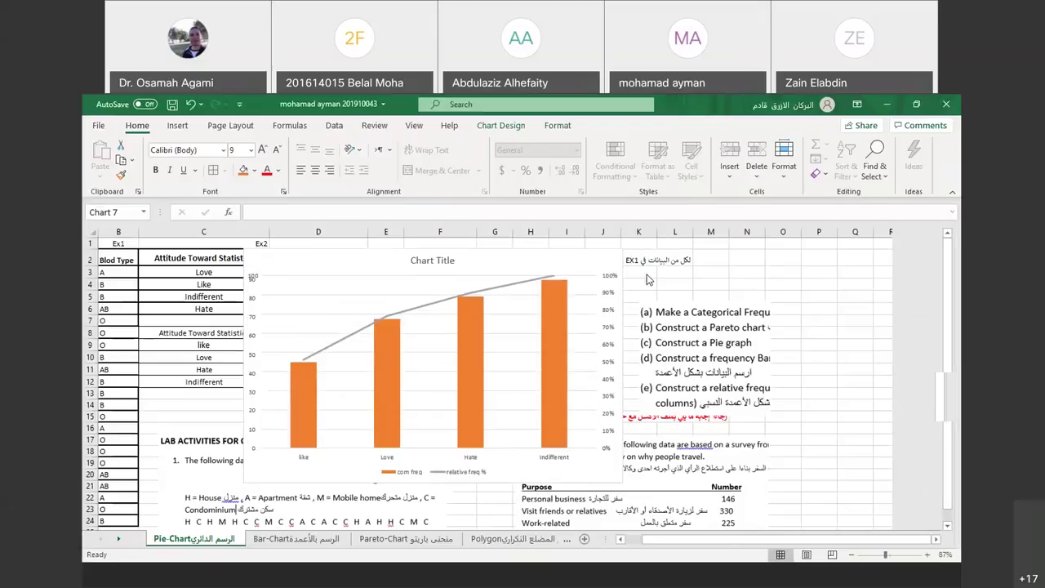
# Replace the chart's placeholder title with "Pareto Chart" and enlarge the title's font size to 16.
pyautogui.click(425, 262)
pyautogui.doubleClick(425, 259)
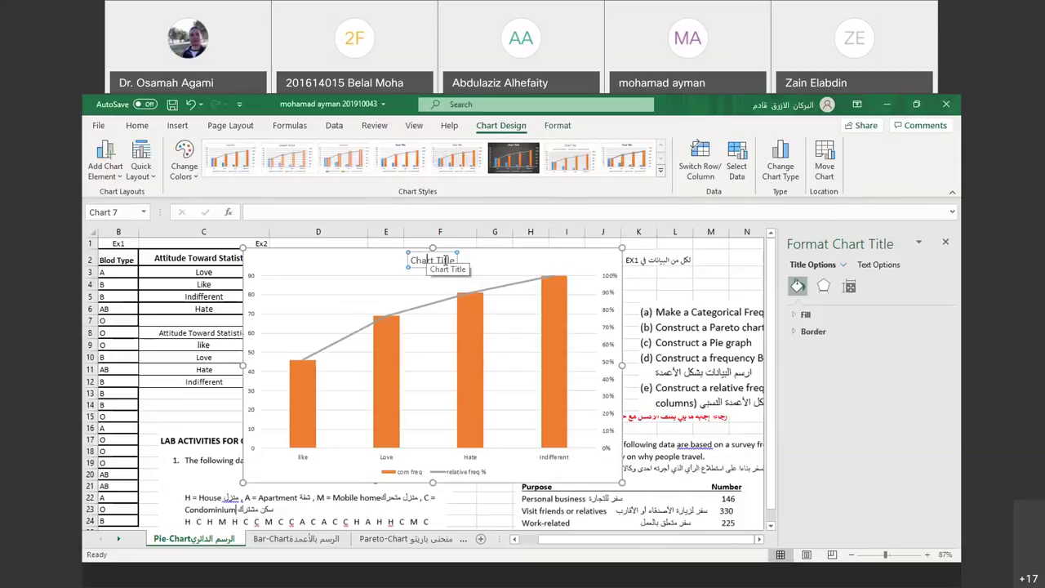
pyautogui.rightClick(454, 263)
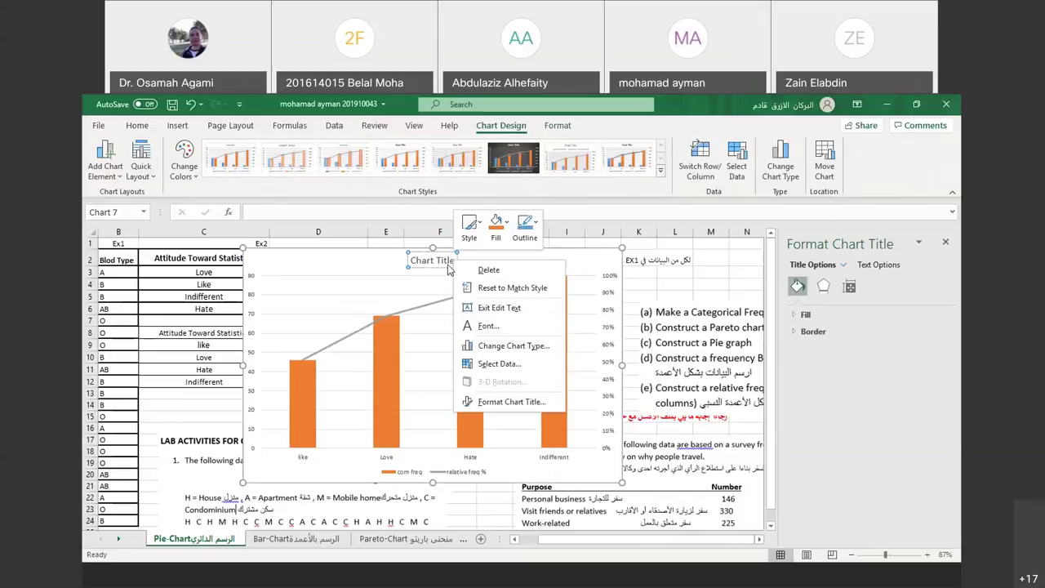
pyautogui.click(436, 259)
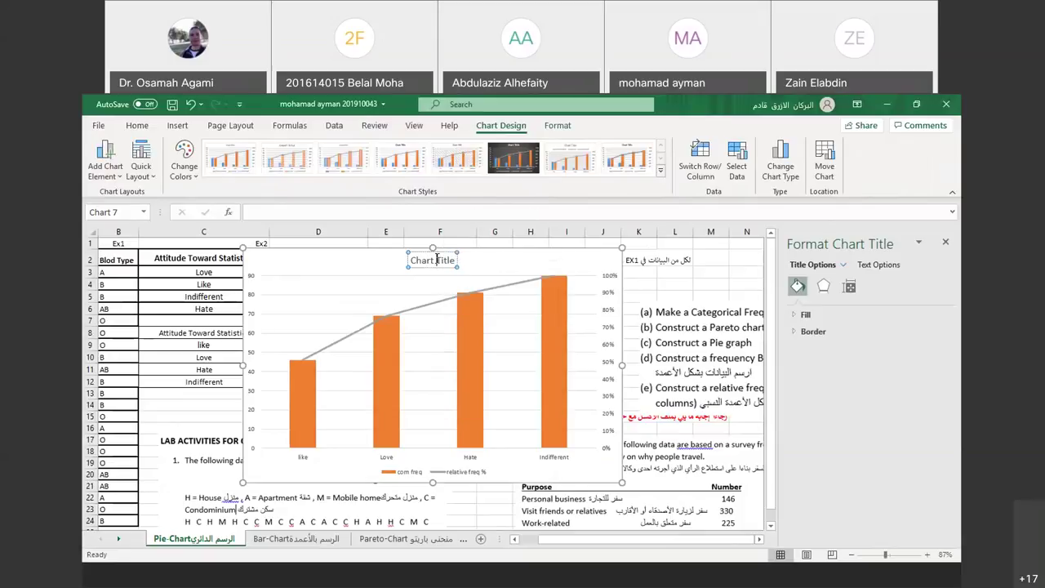
pyautogui.press('BackSpace')
pyautogui.press('BackSpace')
pyautogui.press('BackSpace')
pyautogui.press('BackSpace')
pyautogui.press('BackSpace')
pyautogui.press('BackSpace')
pyautogui.press('BackSpace')
pyautogui.press('BackSpace')
pyautogui.press('BackSpace')
pyautogui.press('BackSpace')
pyautogui.press('BackSpace')
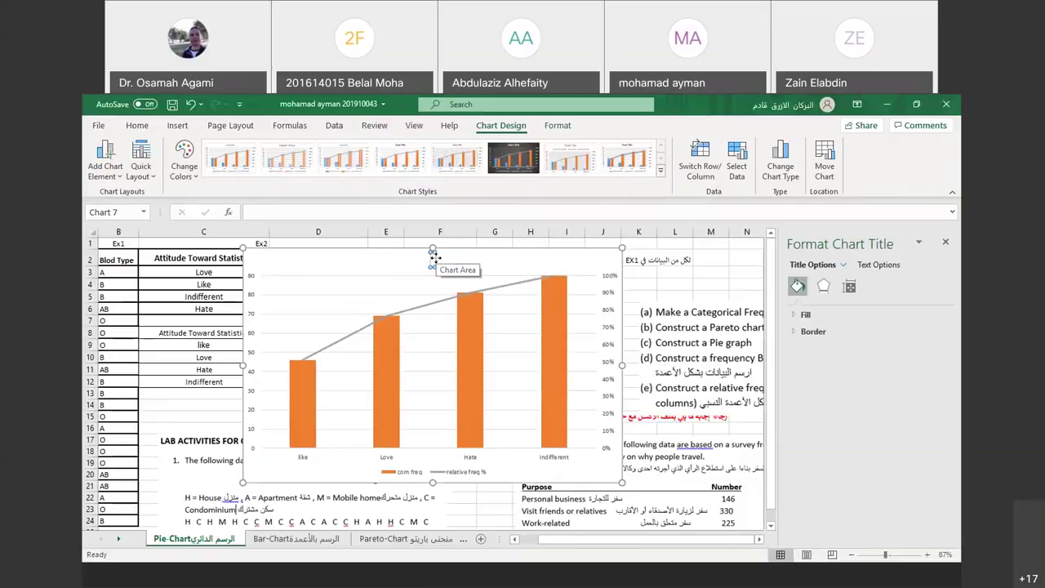
pyautogui.write('Pareto')
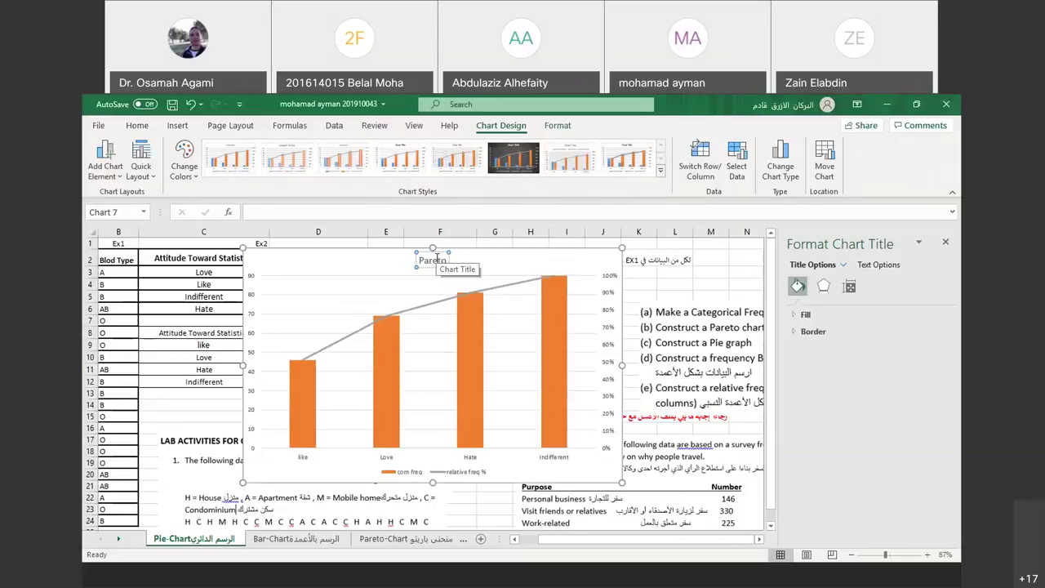
pyautogui.write(' Chart')
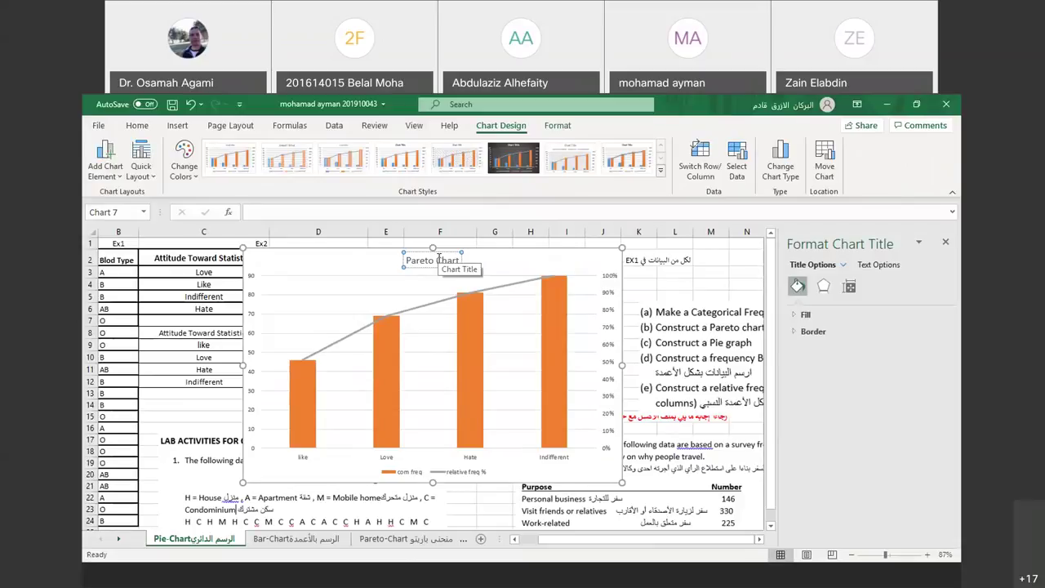
pyautogui.tripleClick(439, 259)
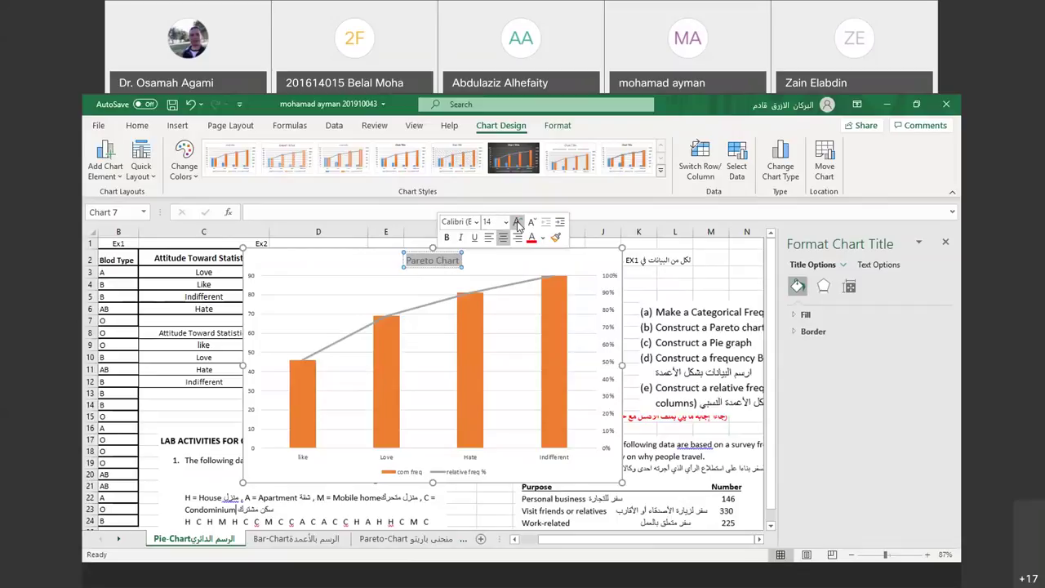
pyautogui.click(517, 223)
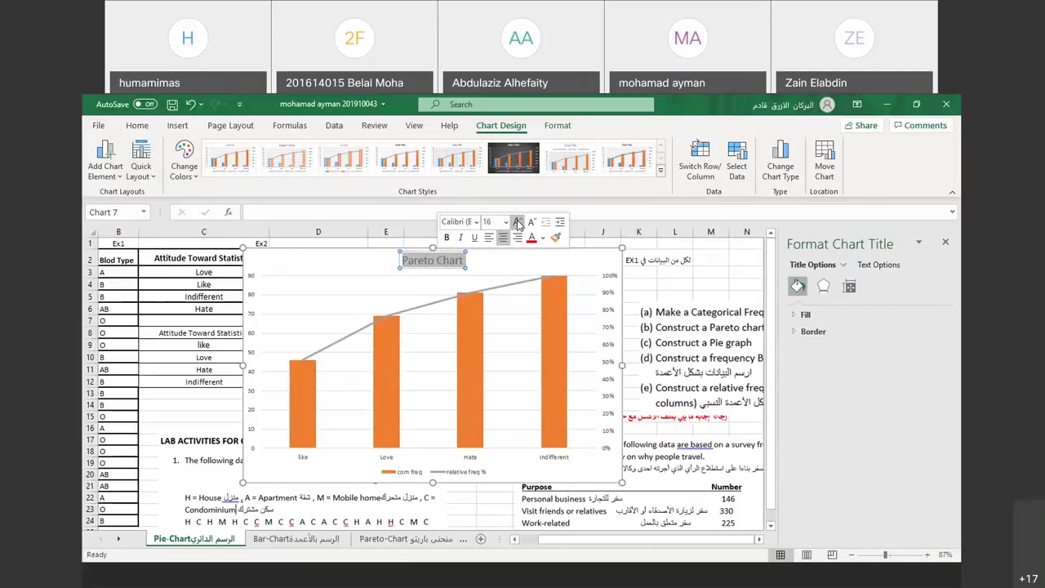